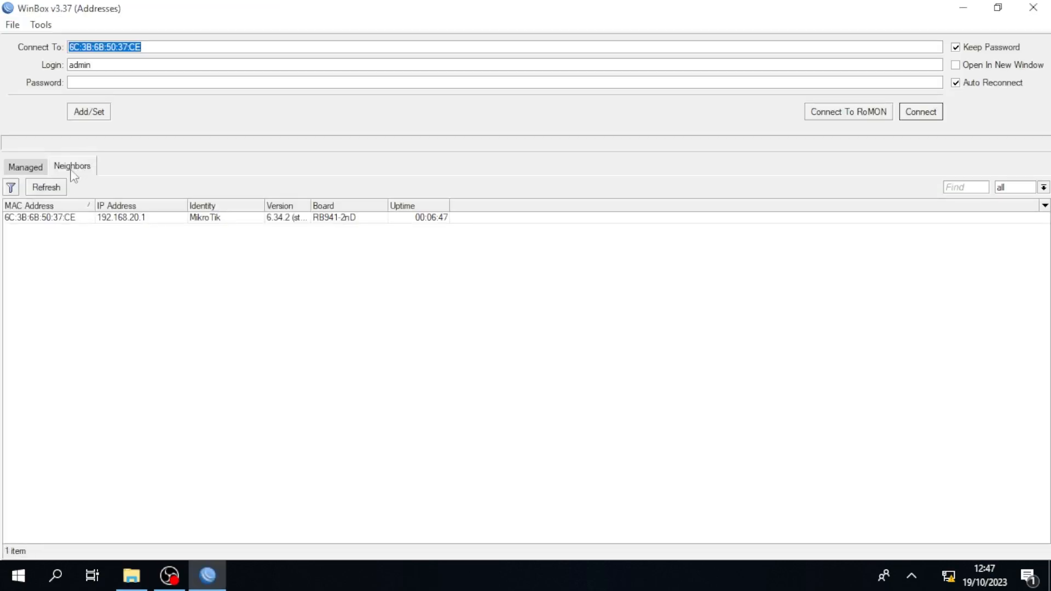
- Connect to the discovered RB941-2nD router by its MAC address, logging in as admin with a blank password
click(42, 24)
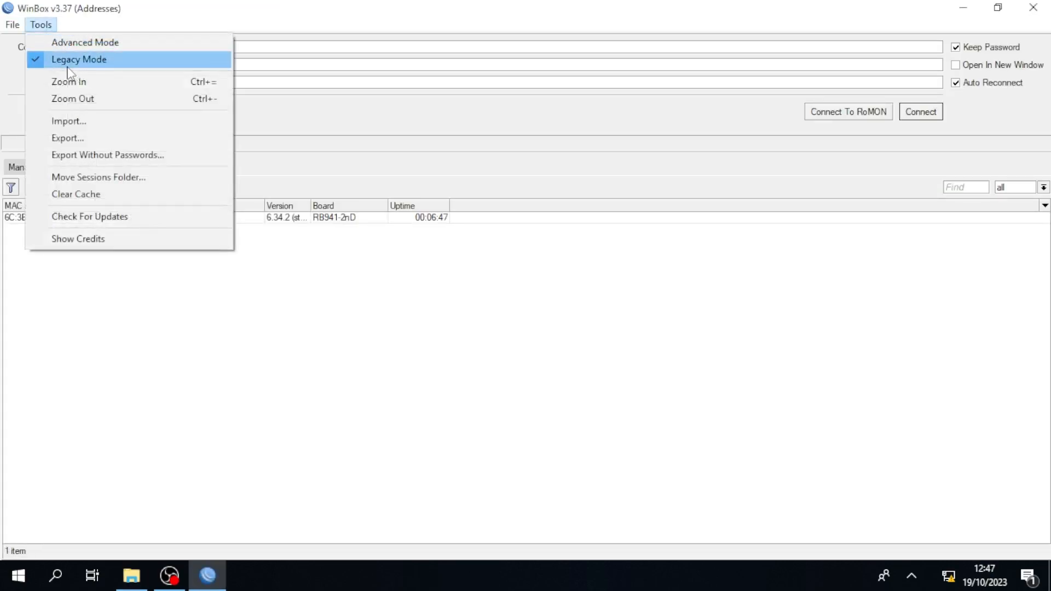
click(97, 310)
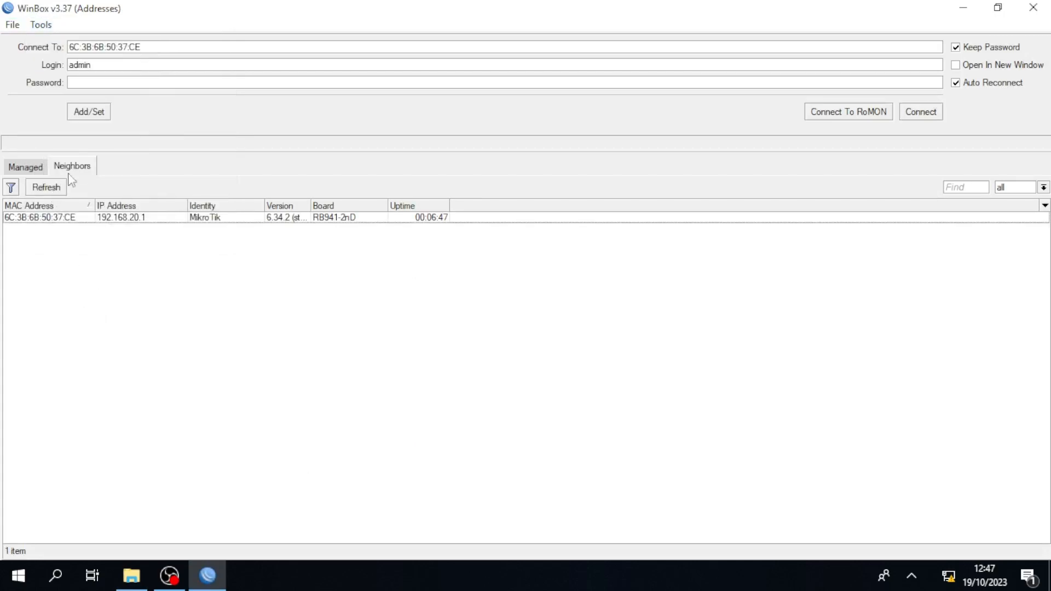
click(43, 217)
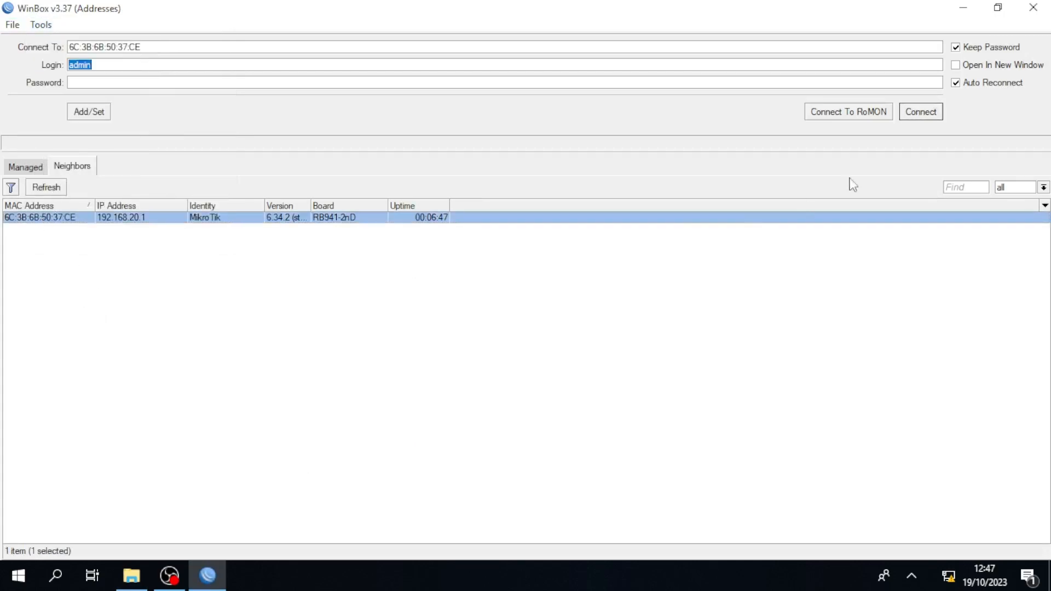
click(929, 114)
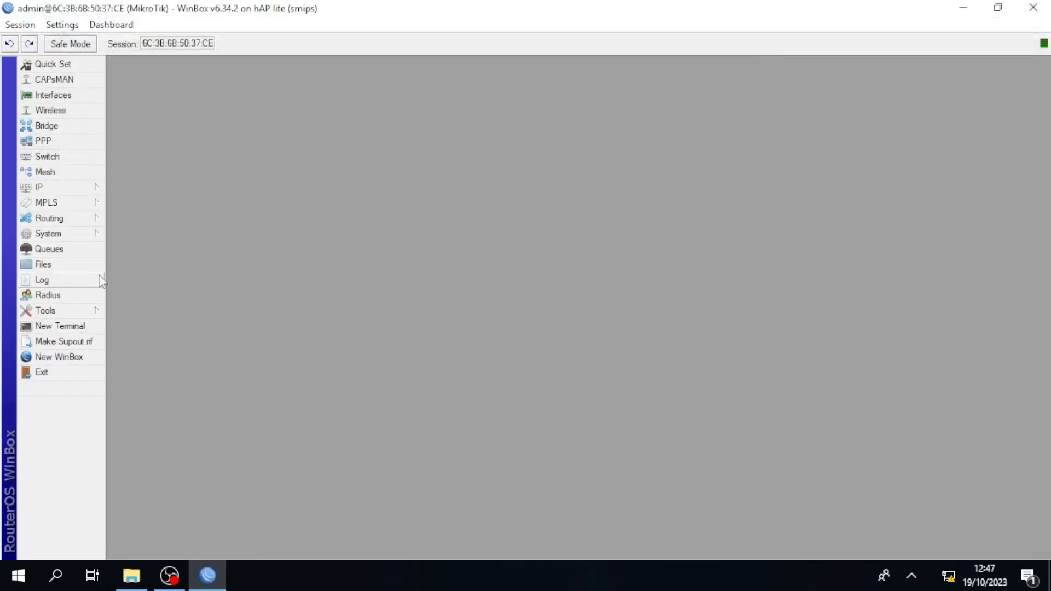
- Reset the router's configuration with No Default Configuration enabled and agree to the reboot
click(67, 238)
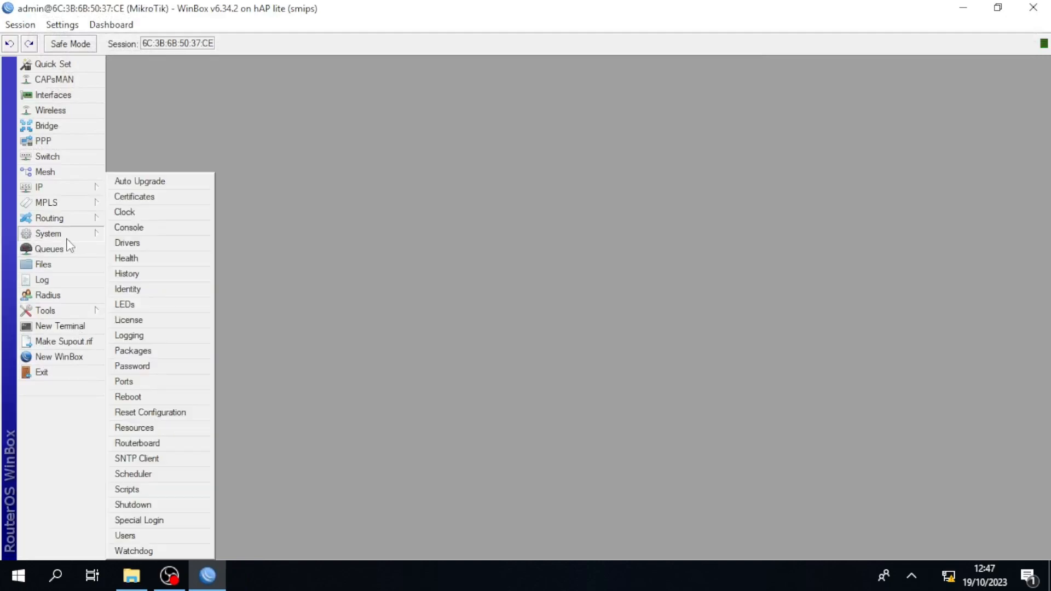
click(150, 415)
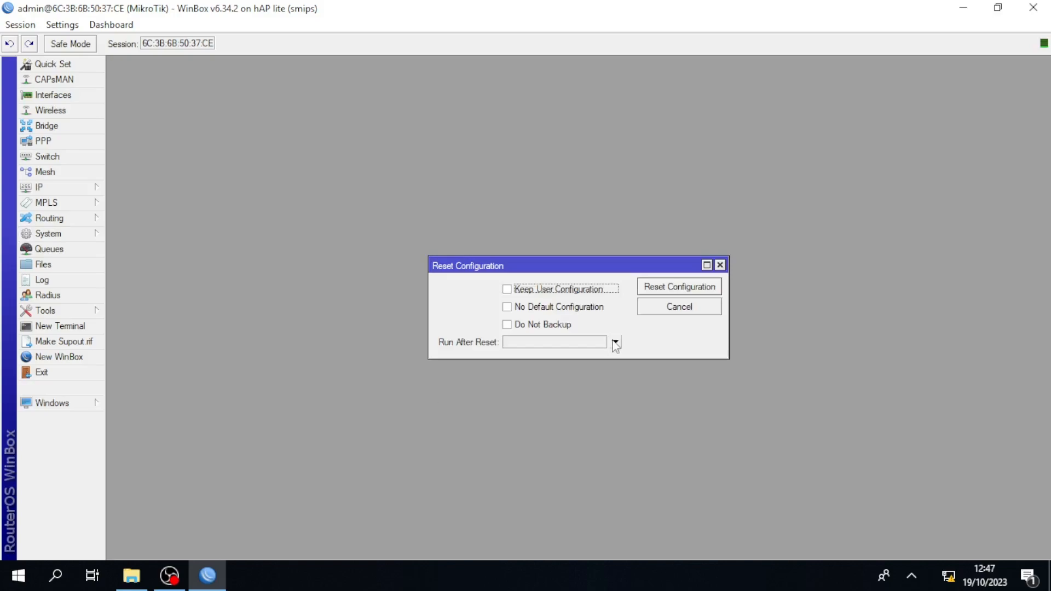
click(553, 310)
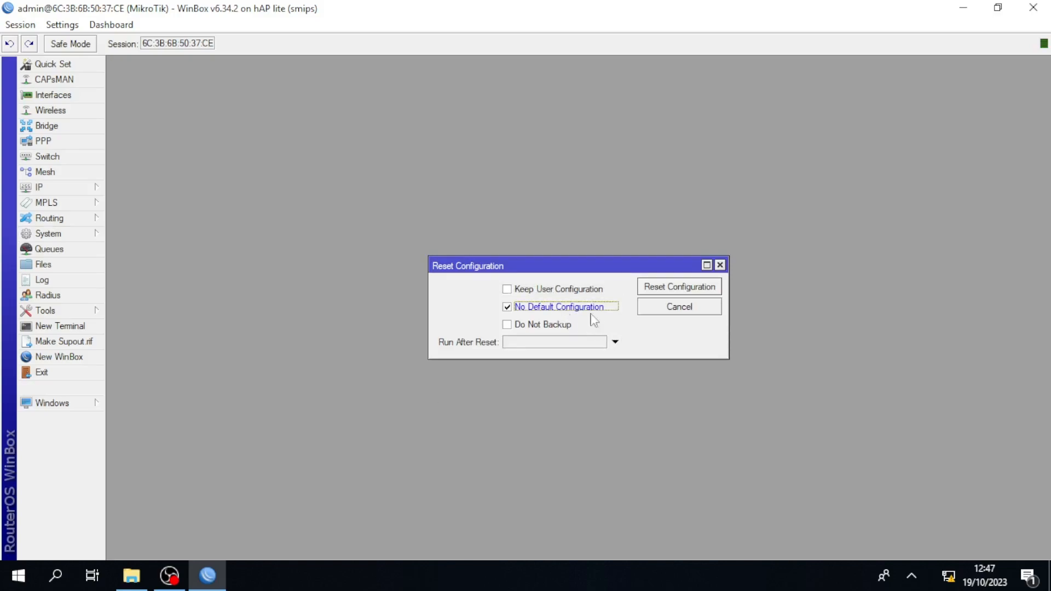
click(688, 295)
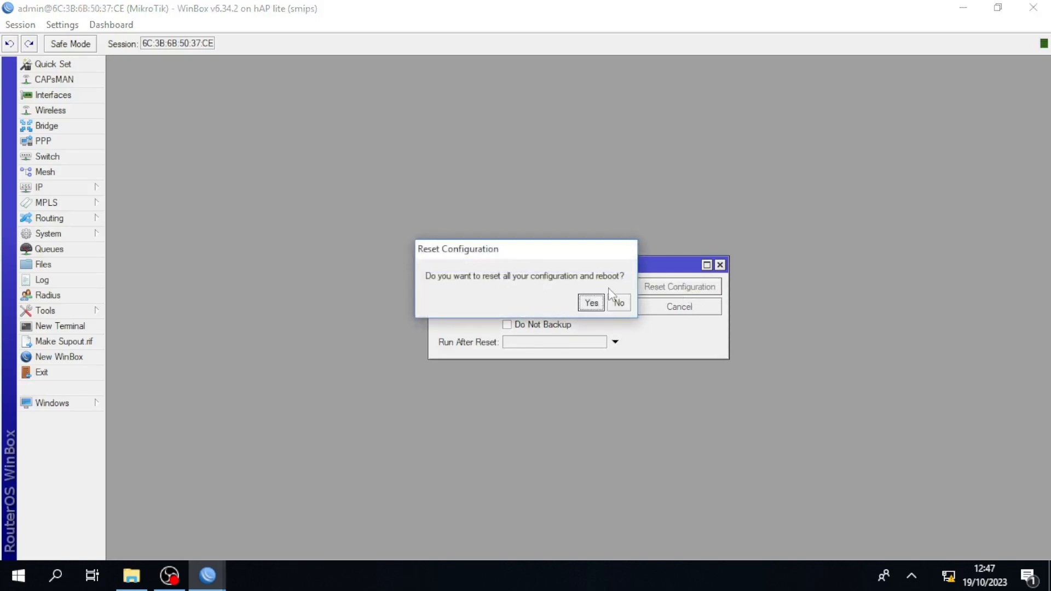
click(596, 302)
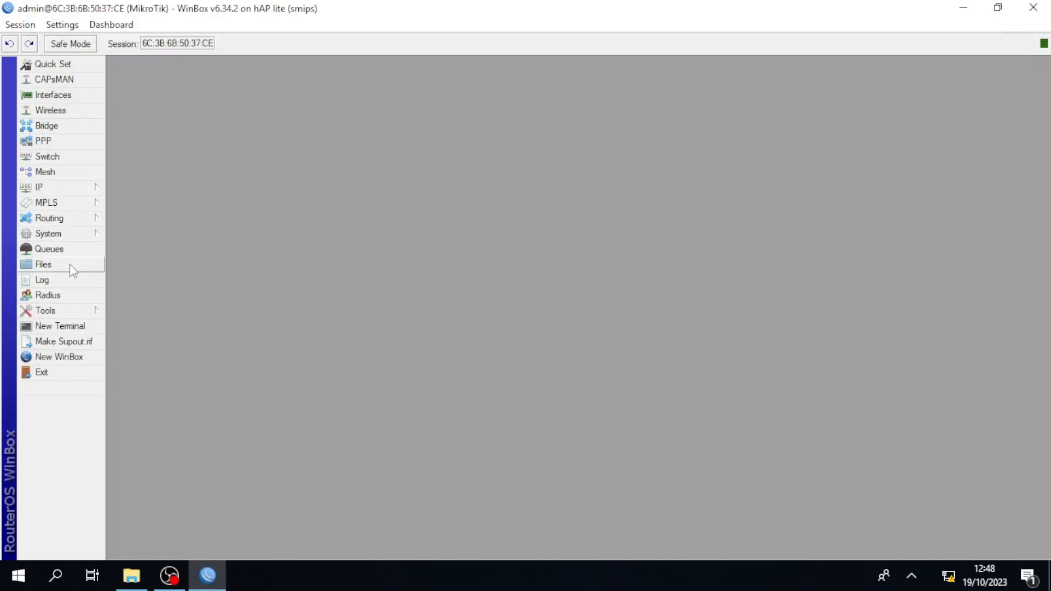
- Set the router's system identity to MikroTik_ followed by the owner's name
click(68, 236)
mouse_move(67, 230)
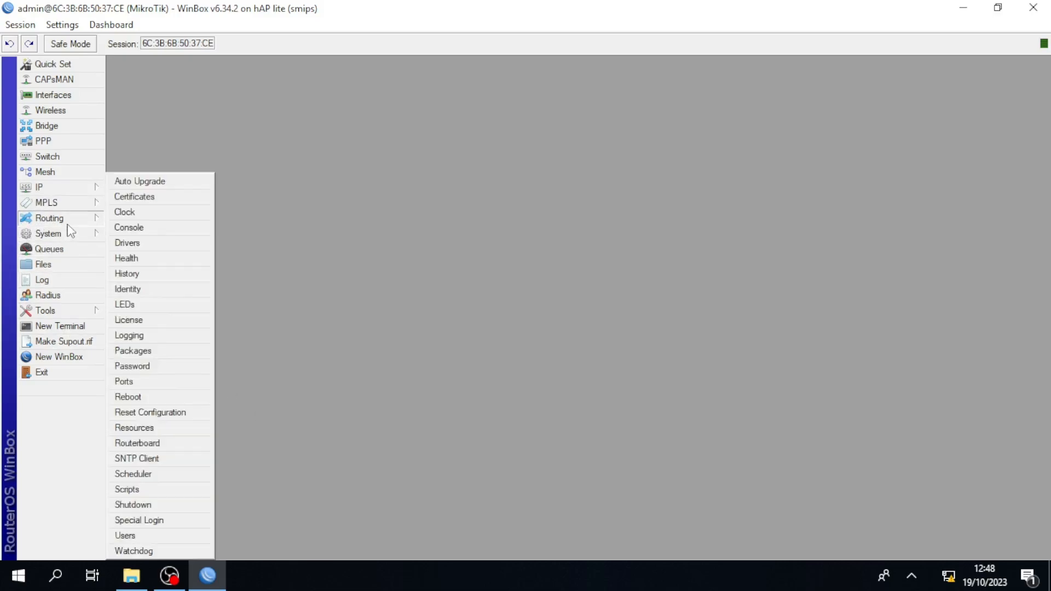
click(146, 289)
click(570, 291)
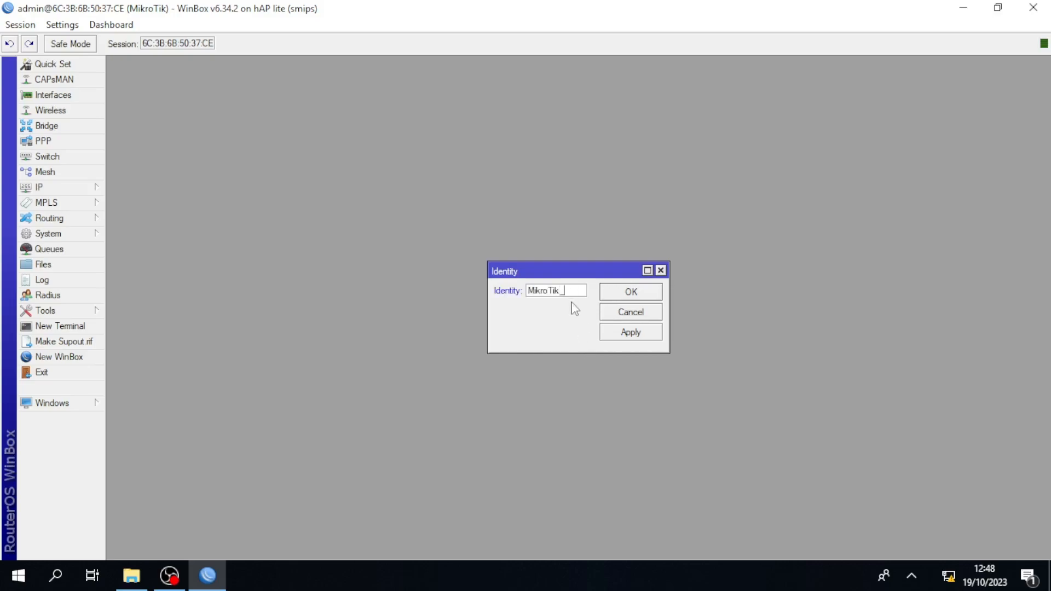
text(_Untung)
click(631, 335)
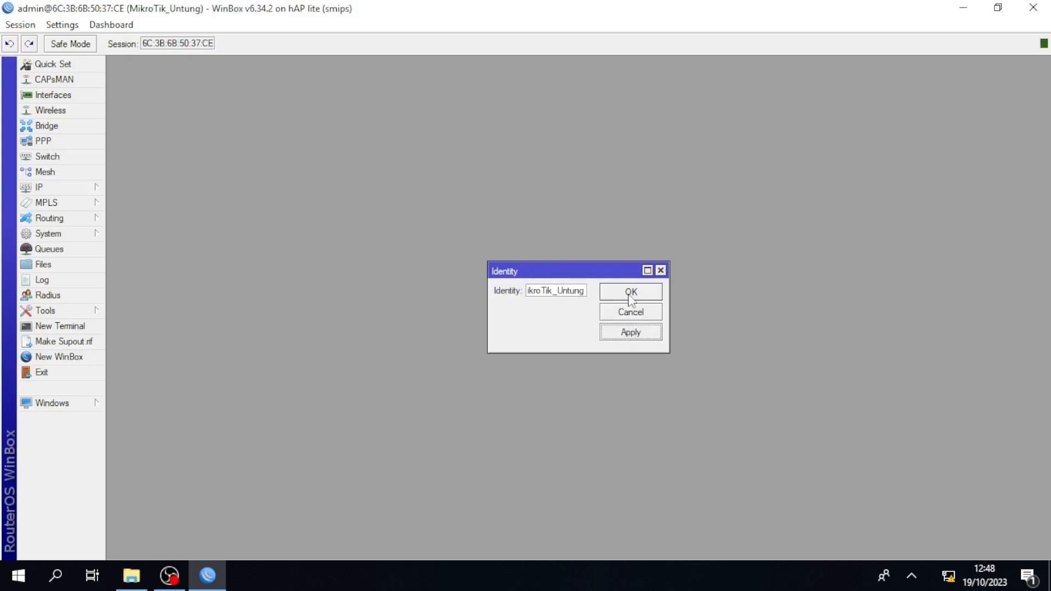
click(629, 295)
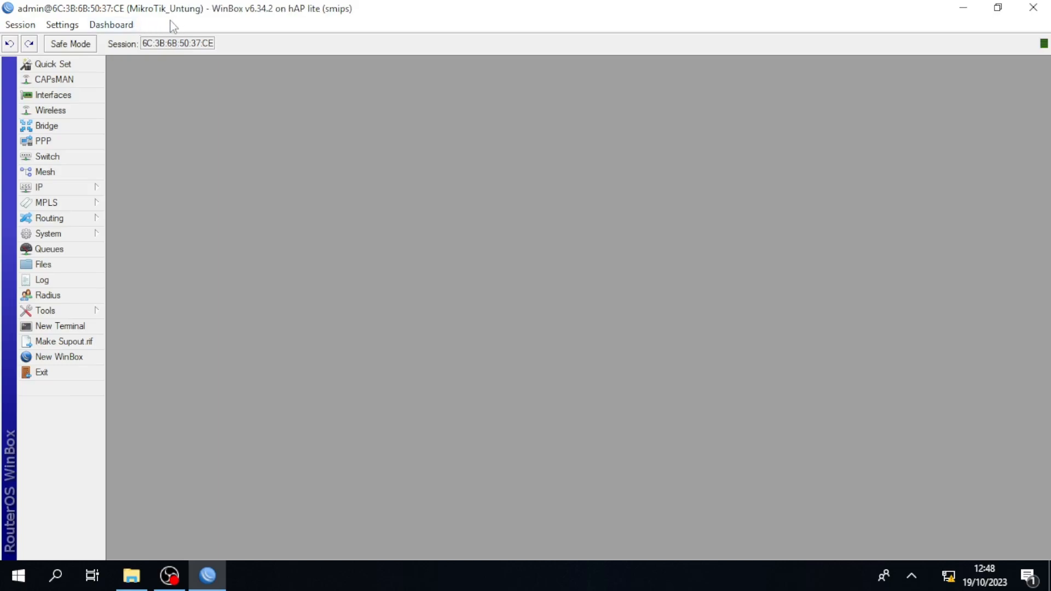
- Add a DHCP client on interface ether1, keeping peer DNS, peer NTP and the default route enabled
click(69, 189)
click(136, 251)
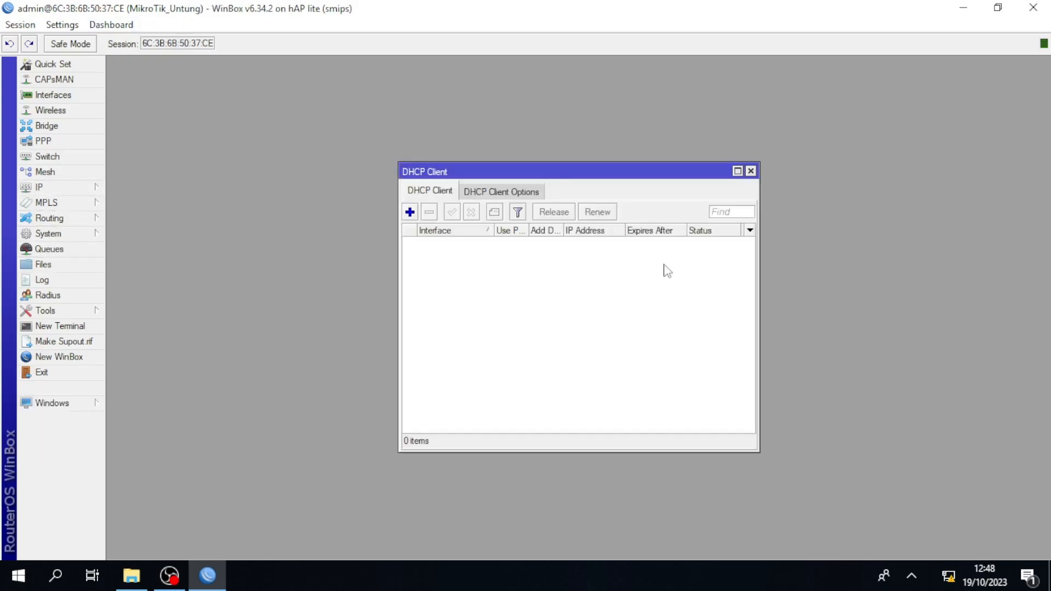
click(410, 212)
click(706, 221)
click(410, 213)
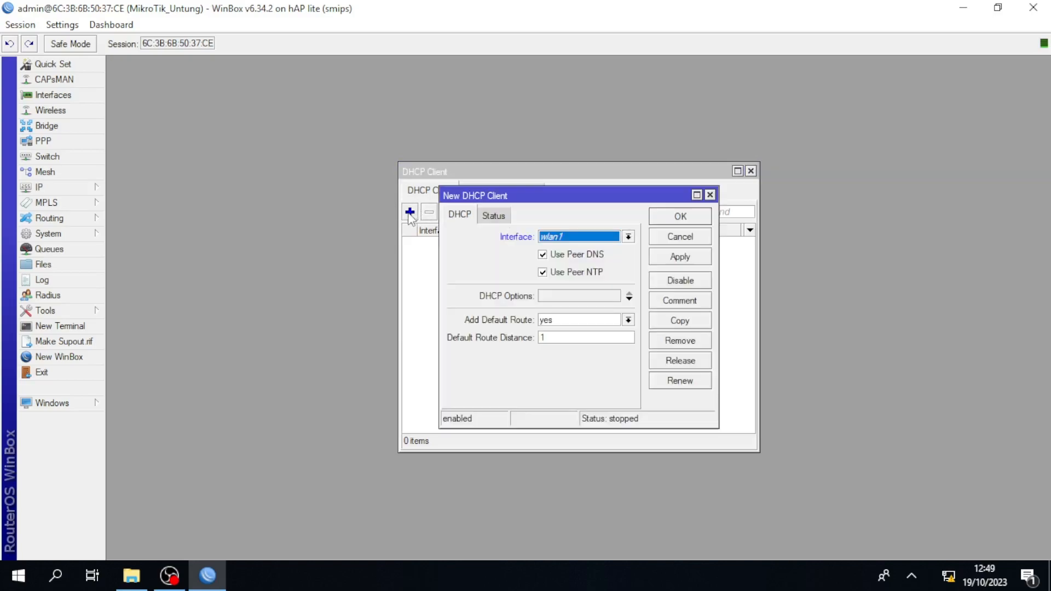
click(628, 237)
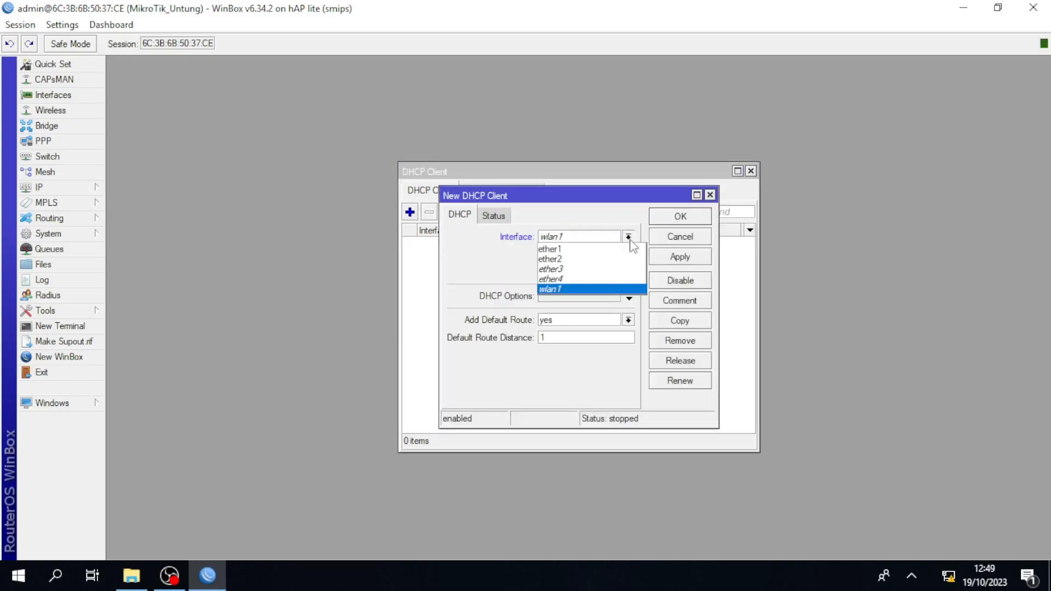
click(584, 249)
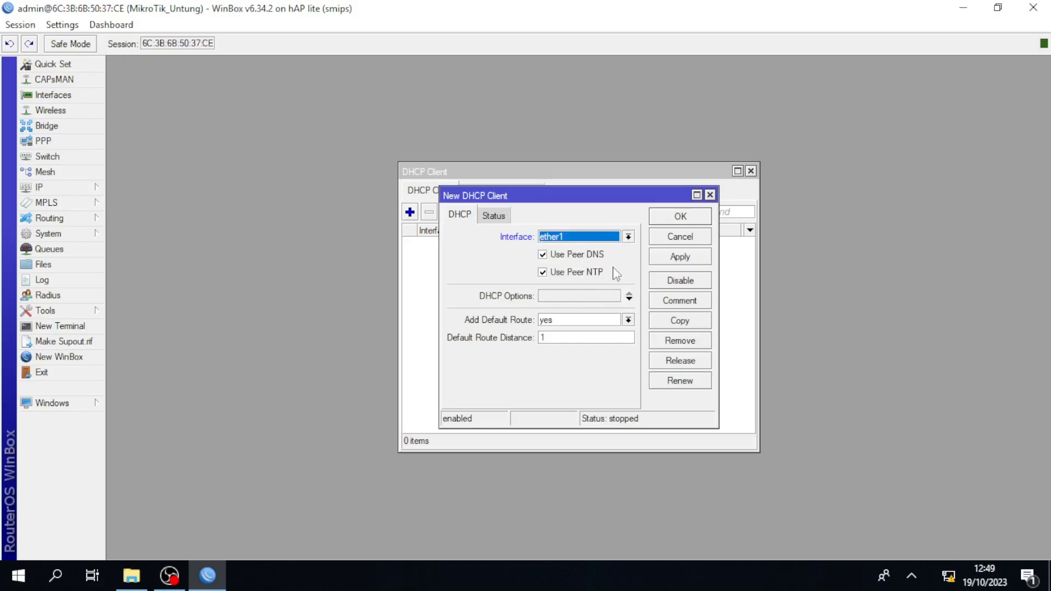
click(679, 261)
click(680, 221)
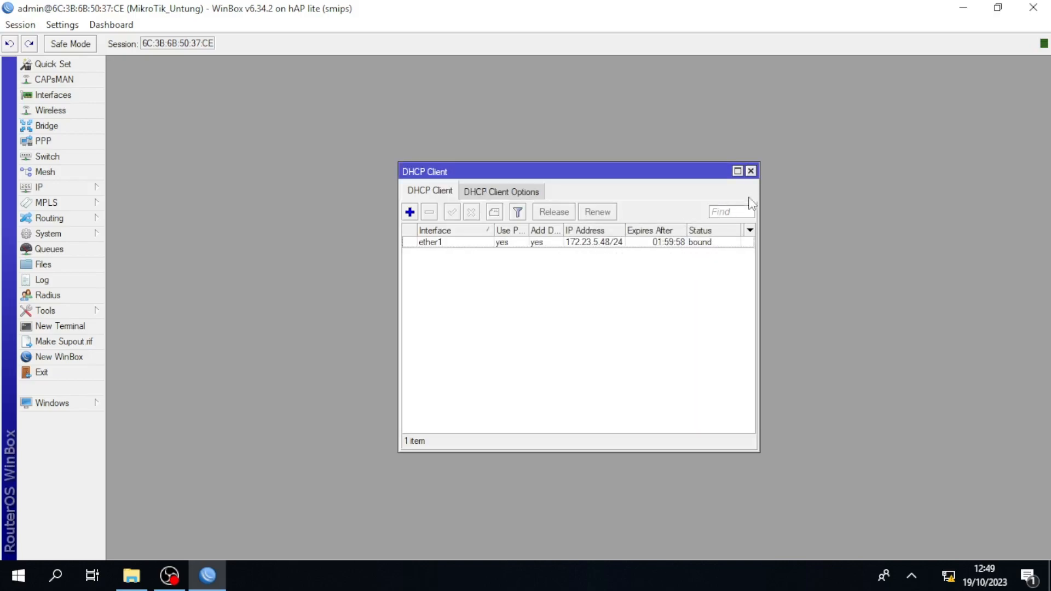
click(750, 171)
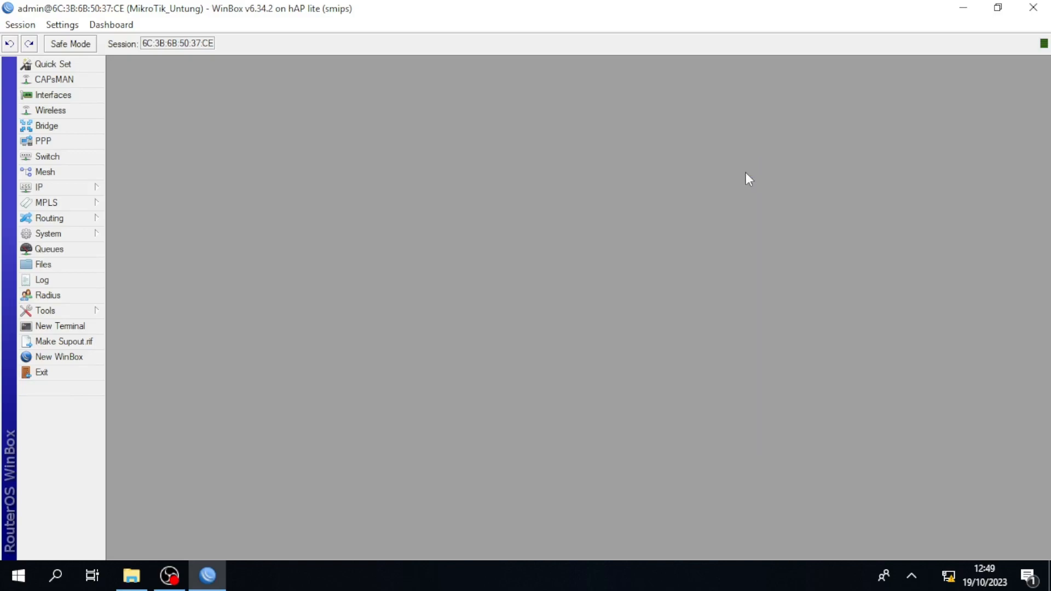
- Add the IP address 192.168.20.1/24 to interface ether2
click(70, 187)
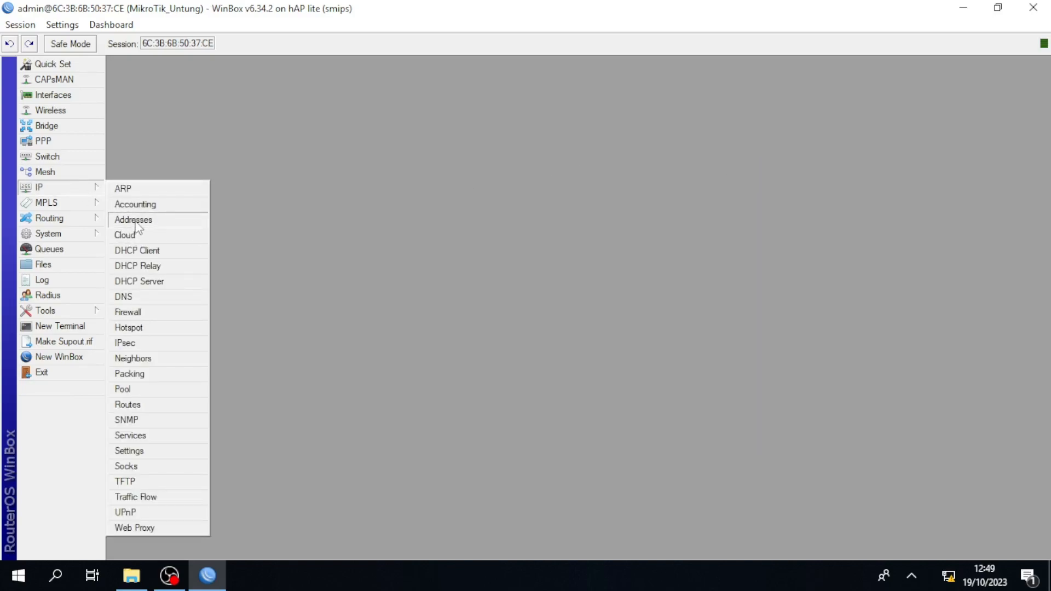
click(135, 220)
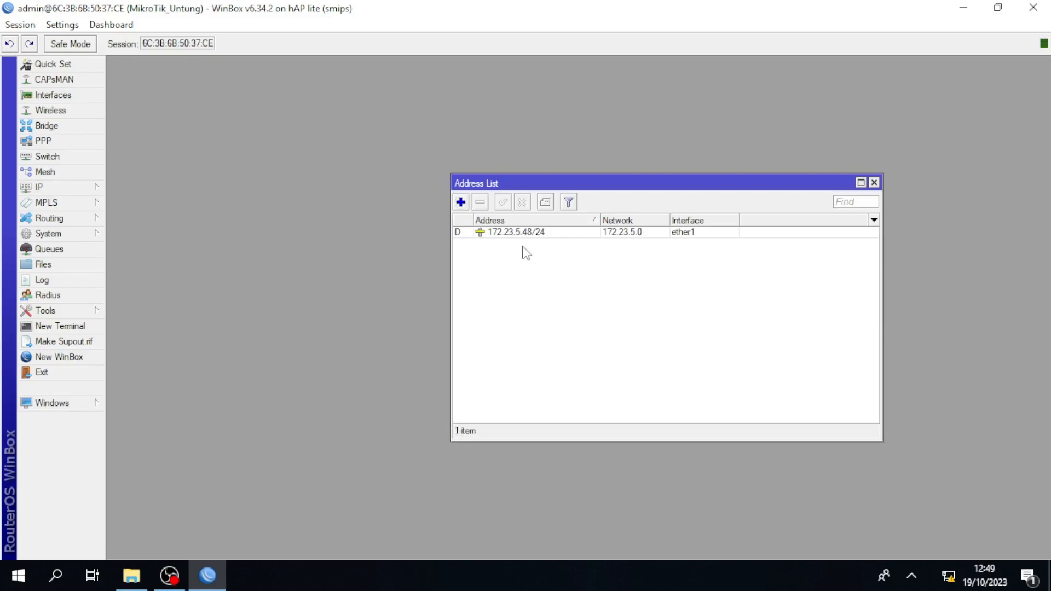
click(460, 201)
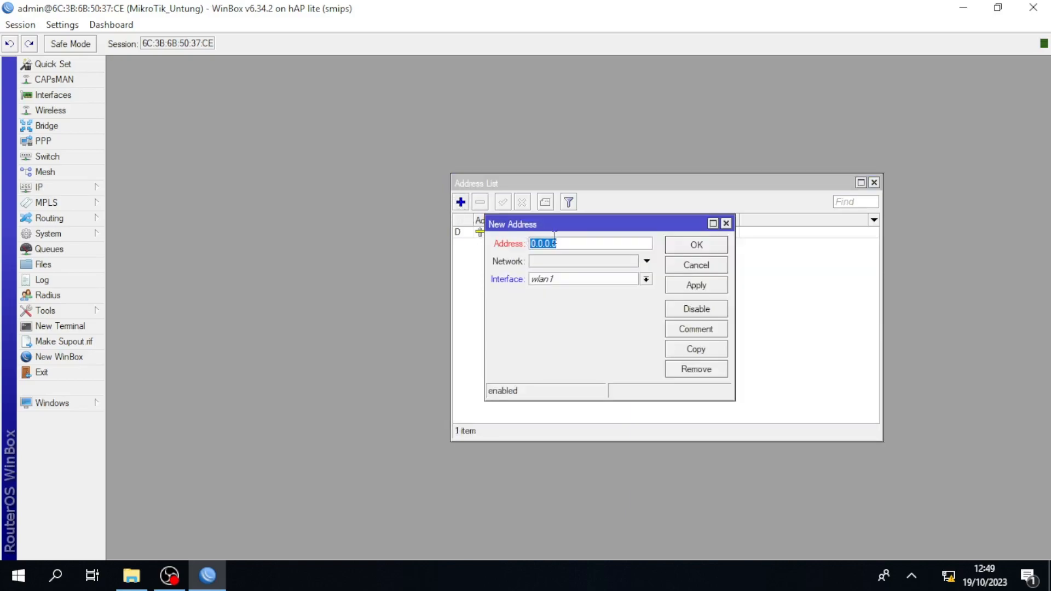
text(192.168.20.1/24)
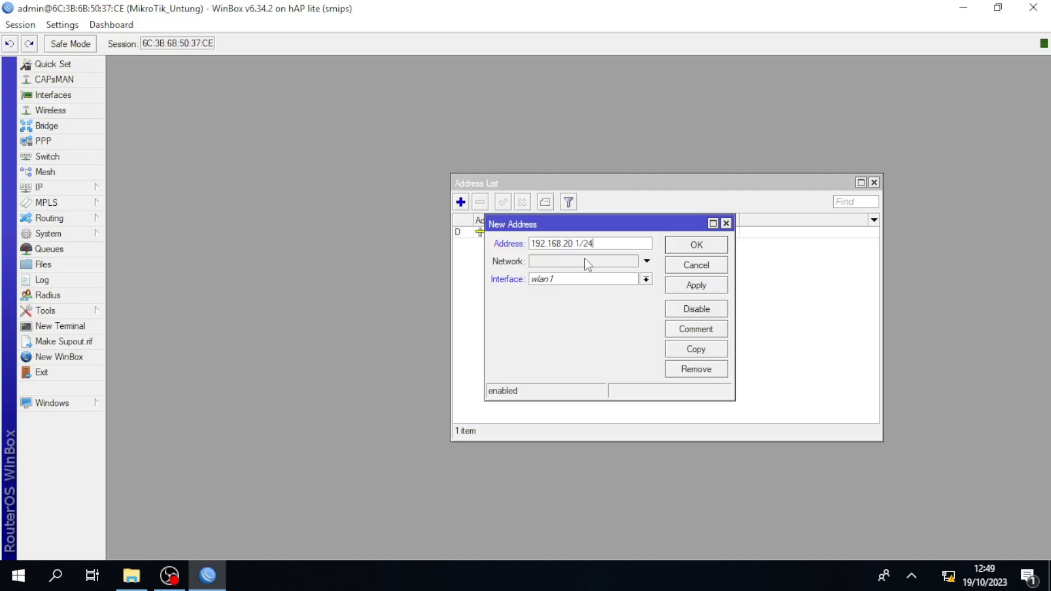
click(646, 279)
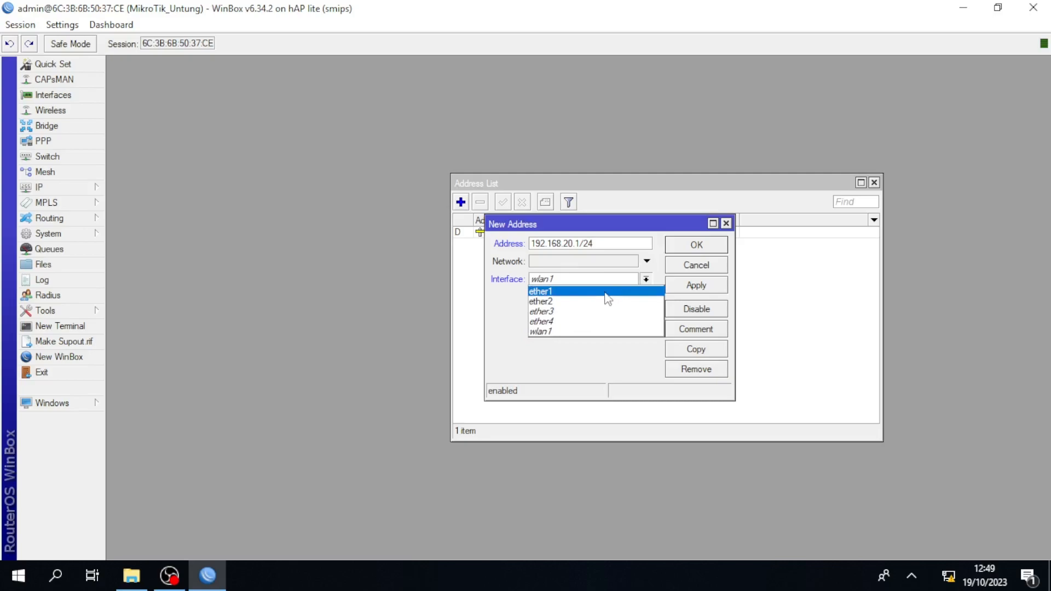
click(587, 302)
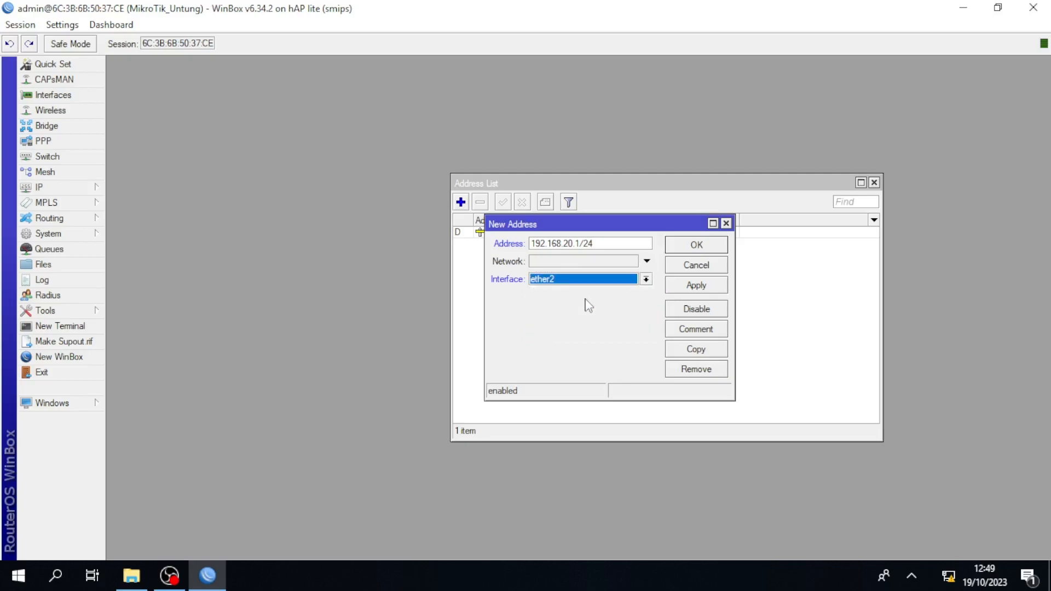
click(695, 287)
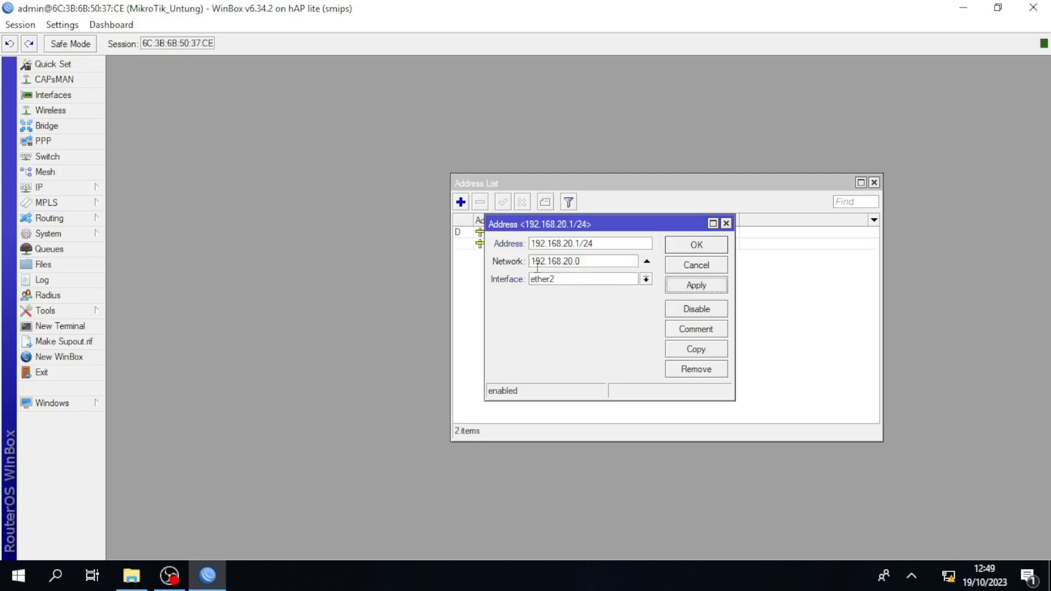
drag(735, 290, 832, 301)
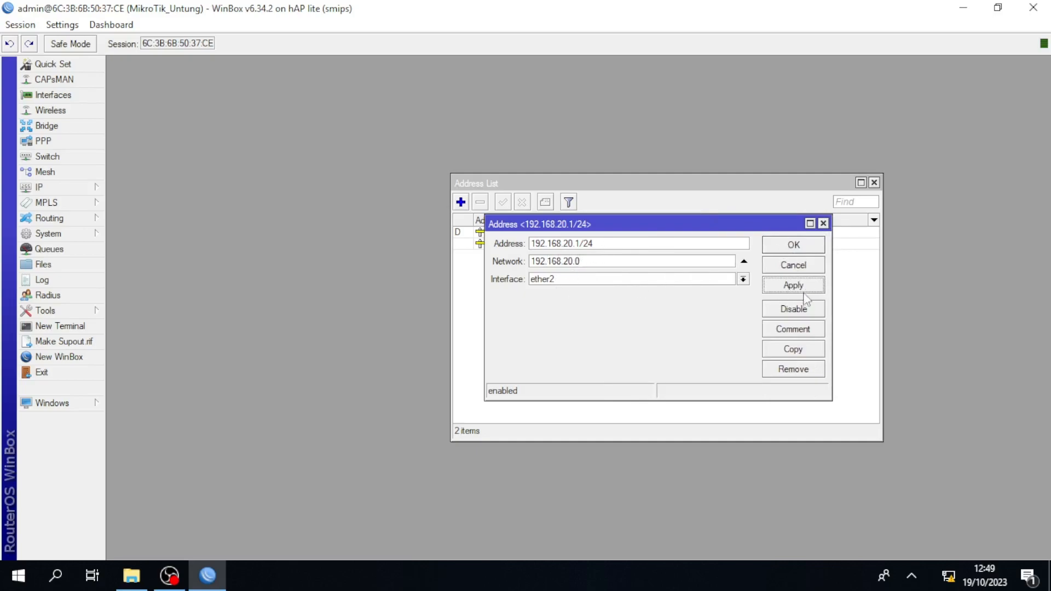
click(806, 246)
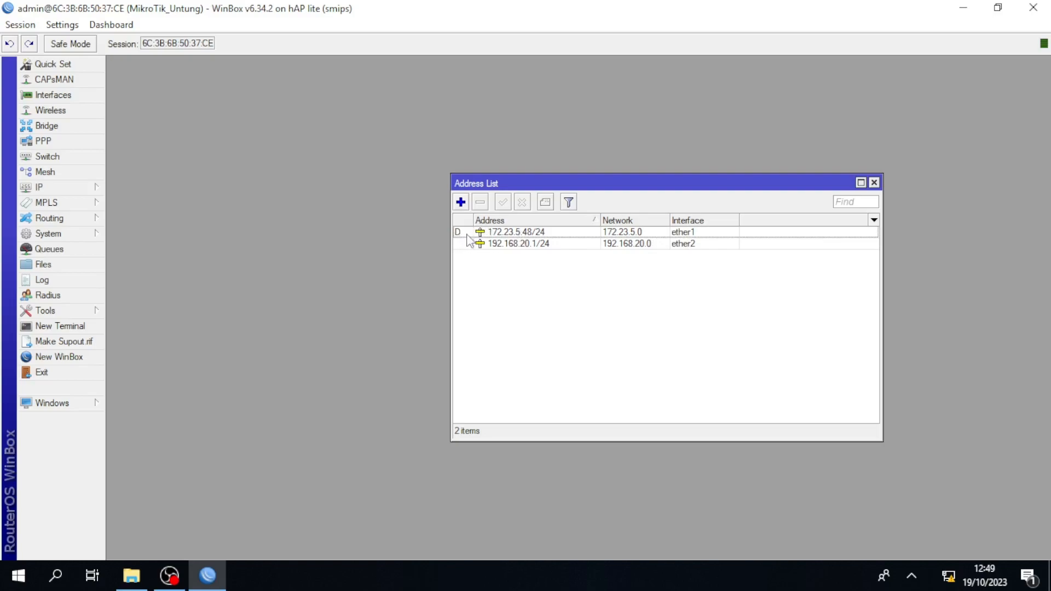
click(874, 183)
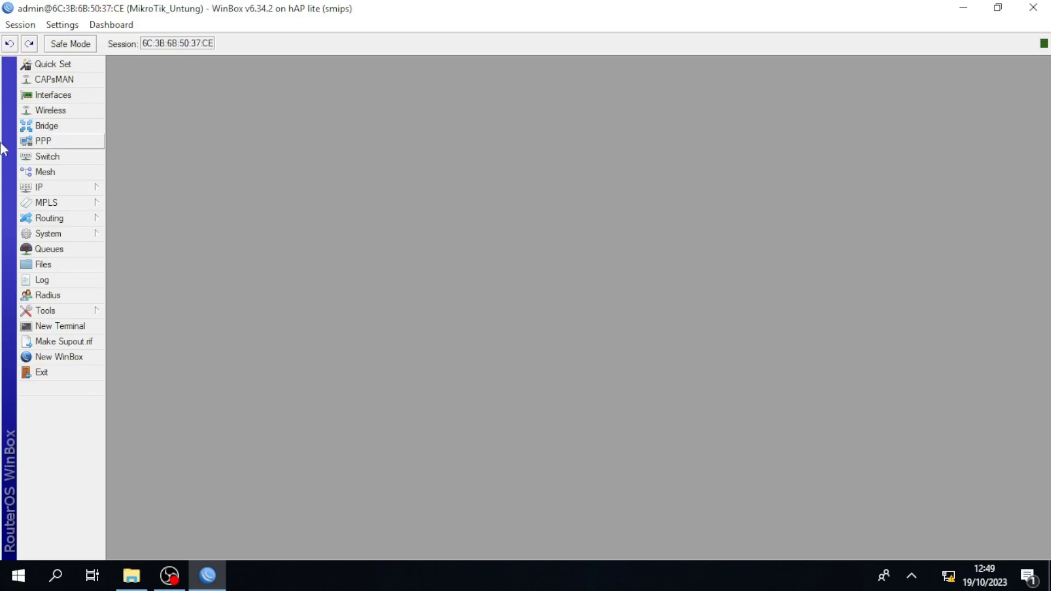
- Set the router's DNS server to 8.8.8.8 and allow remote requests
click(71, 186)
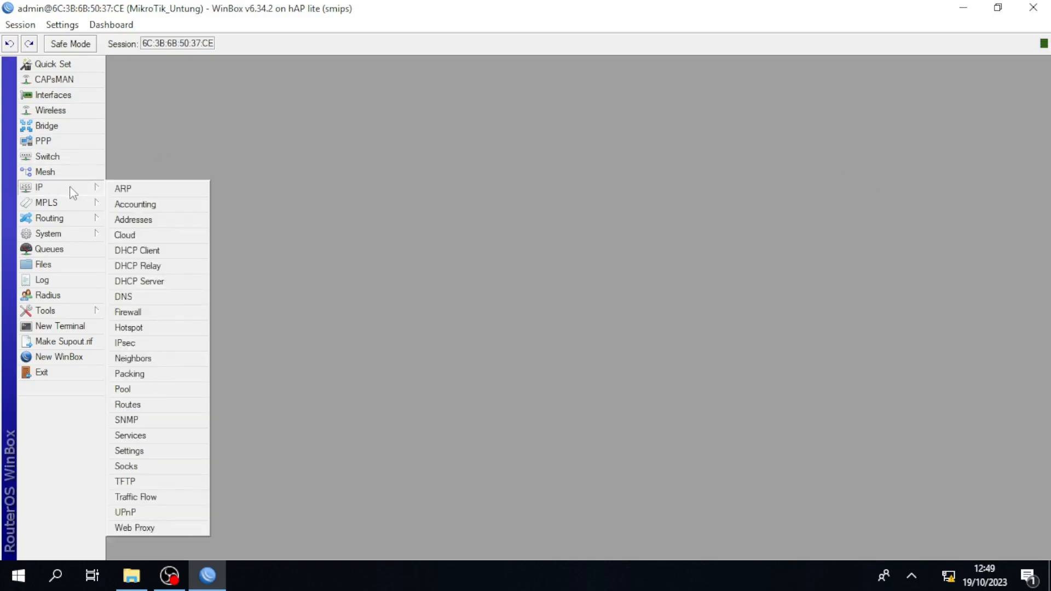
click(142, 299)
click(549, 234)
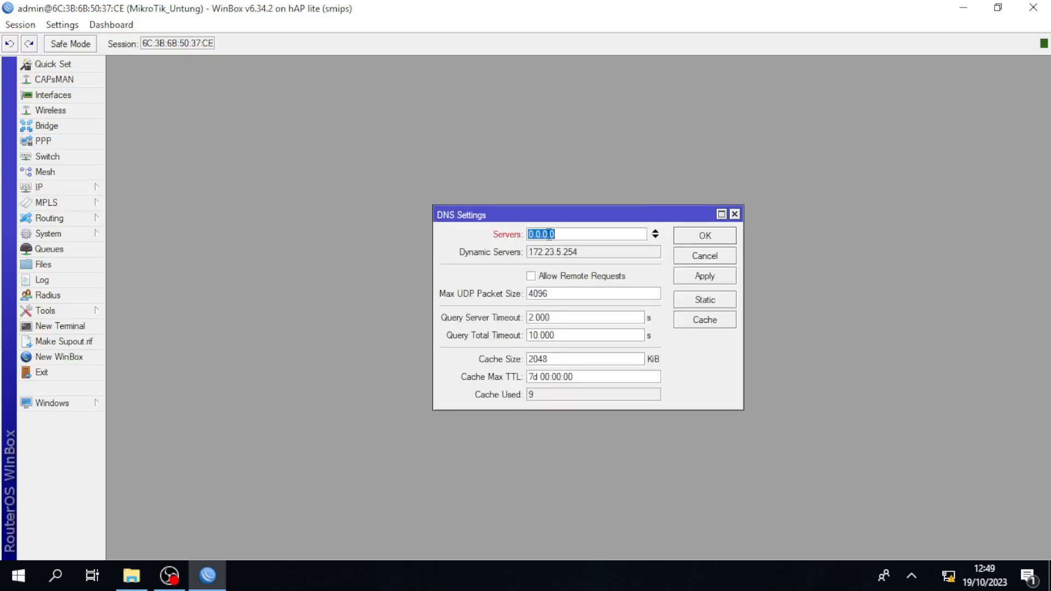
text(8.8.8.8)
click(544, 275)
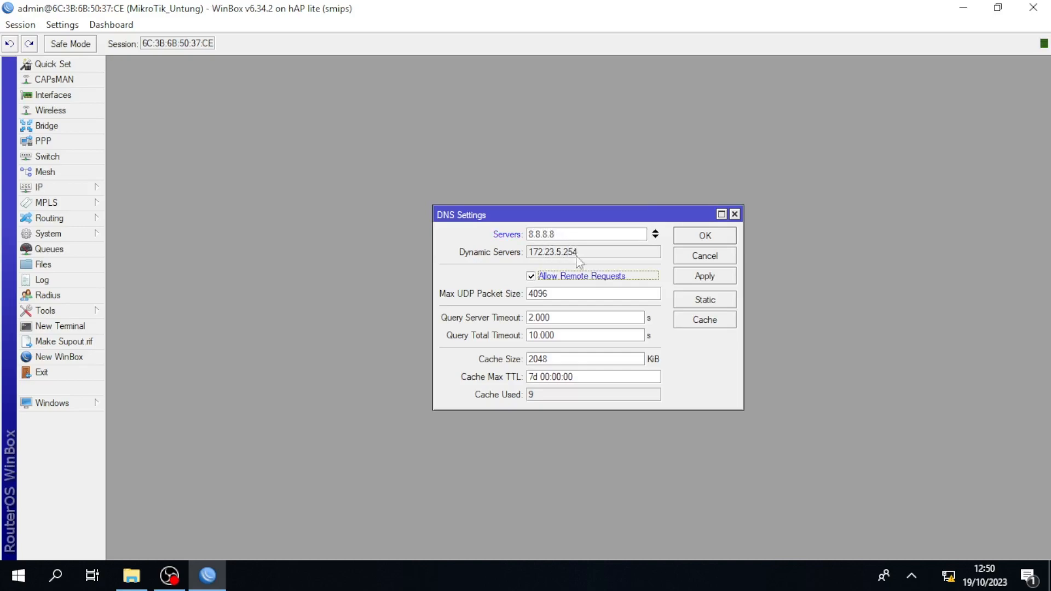
click(699, 282)
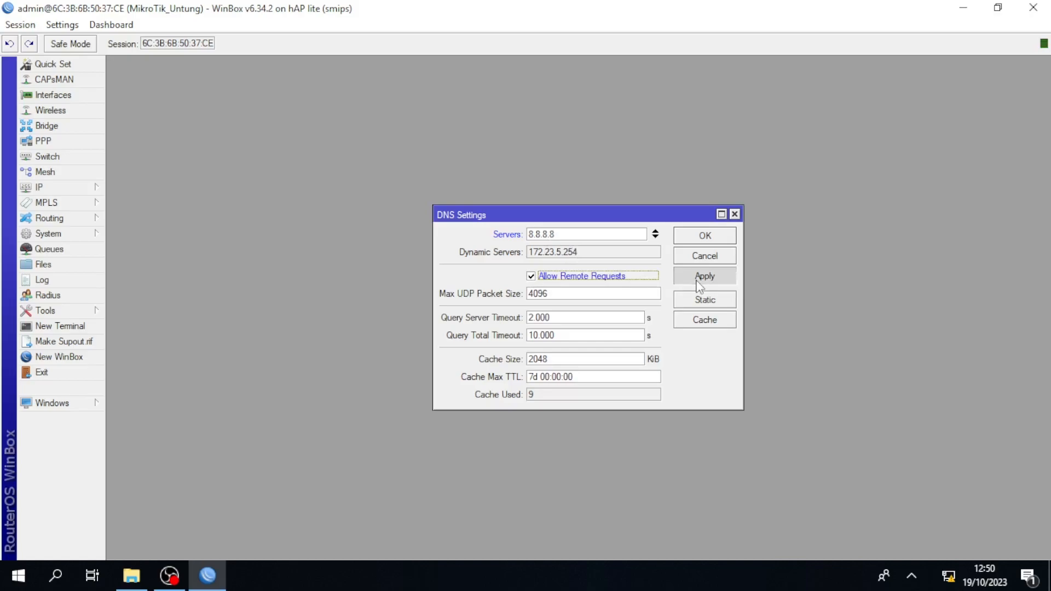
click(706, 235)
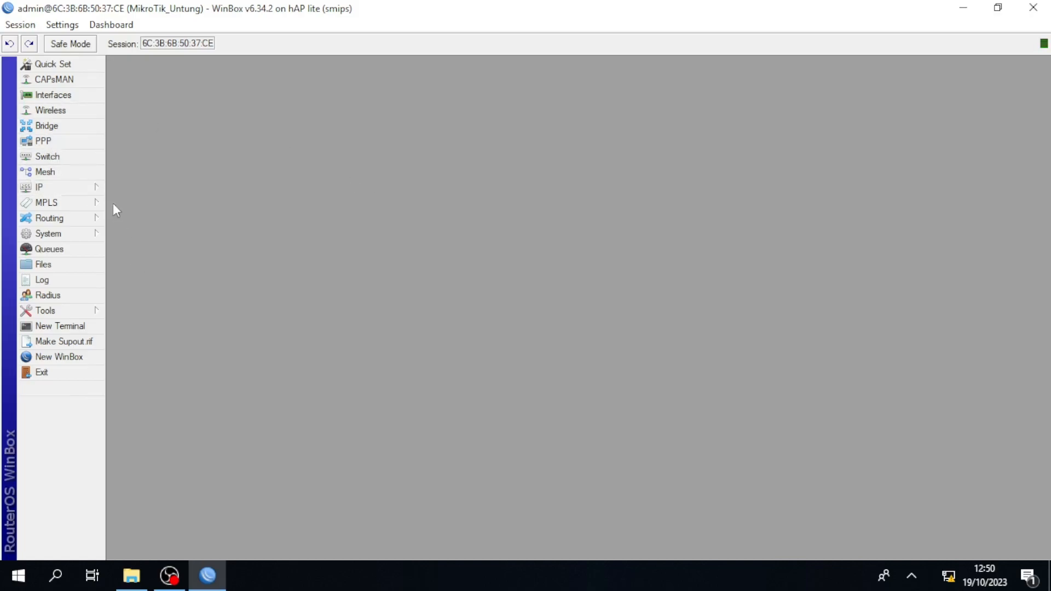
- Start a new firewall NAT rule with chain srcnat and out interface ether1
click(90, 189)
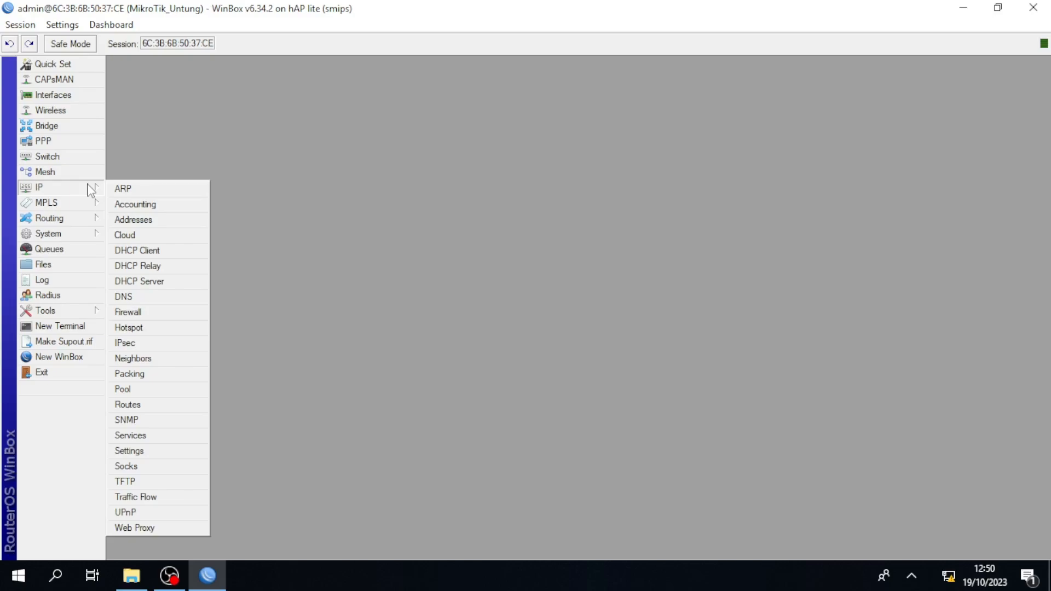
click(129, 312)
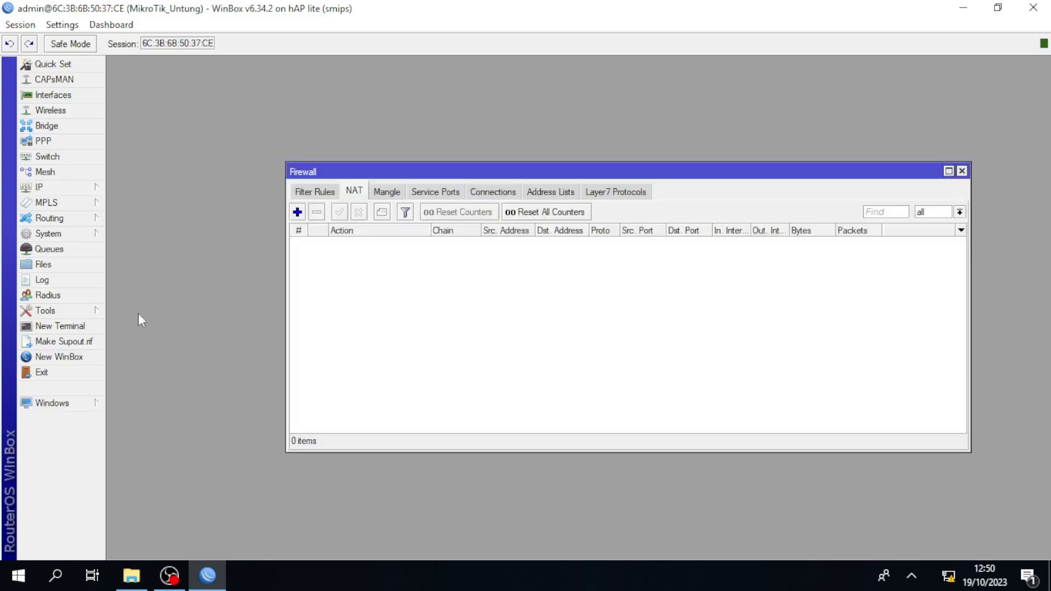
click(298, 212)
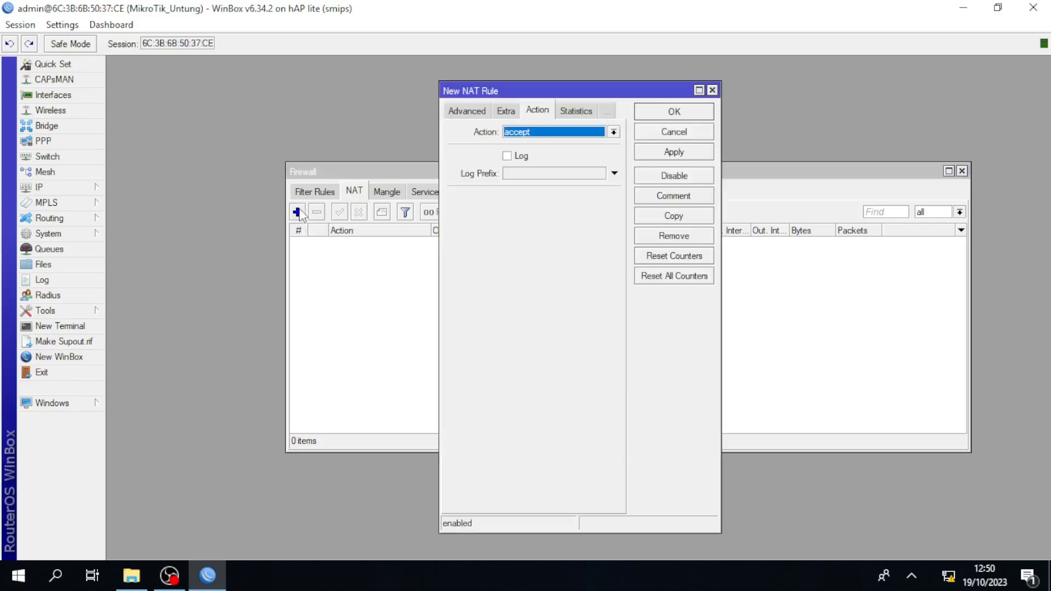
click(470, 113)
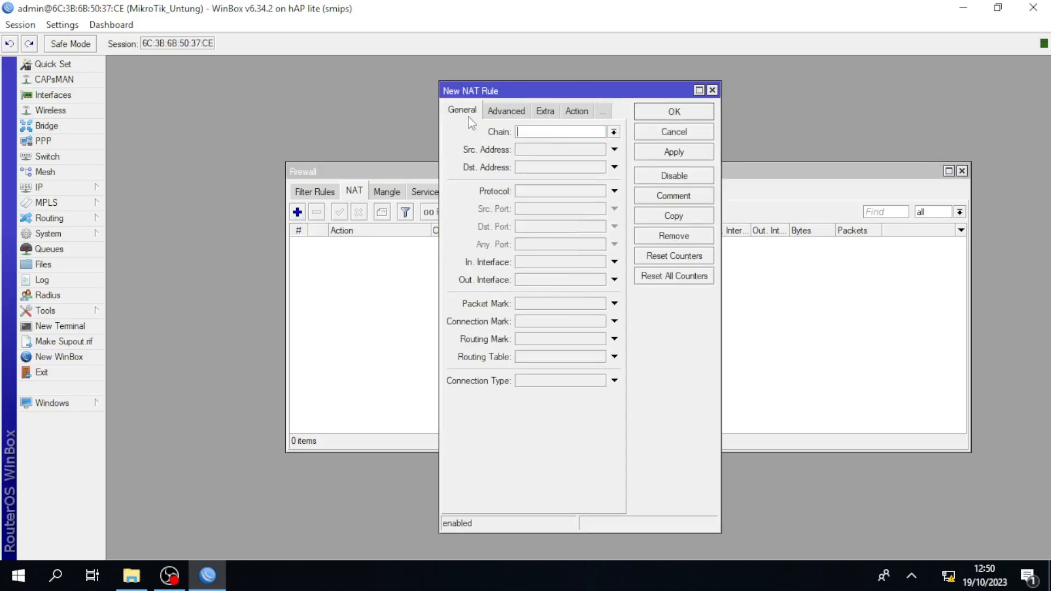
click(614, 132)
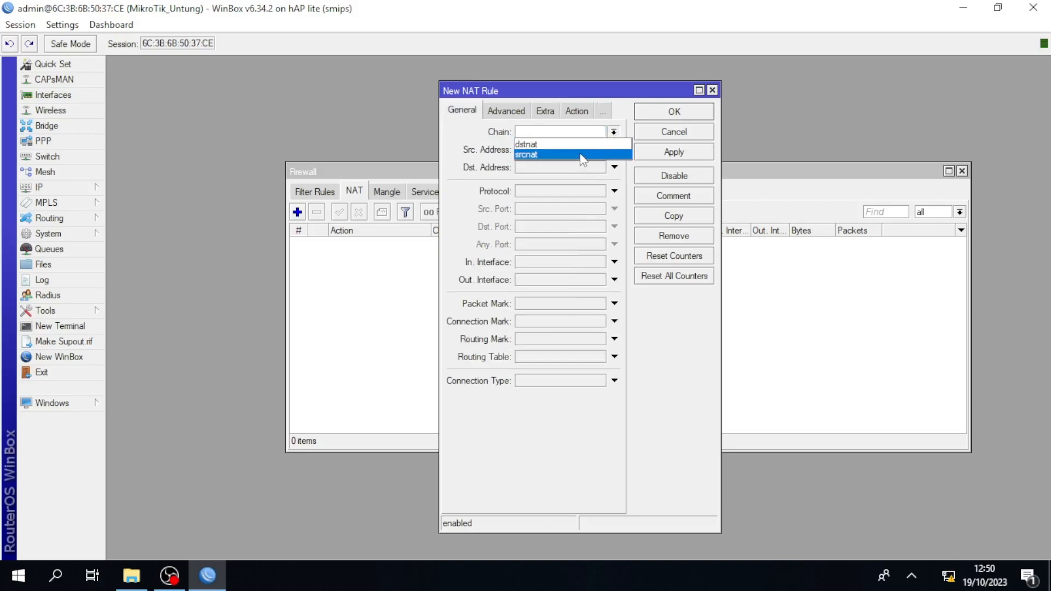
click(580, 155)
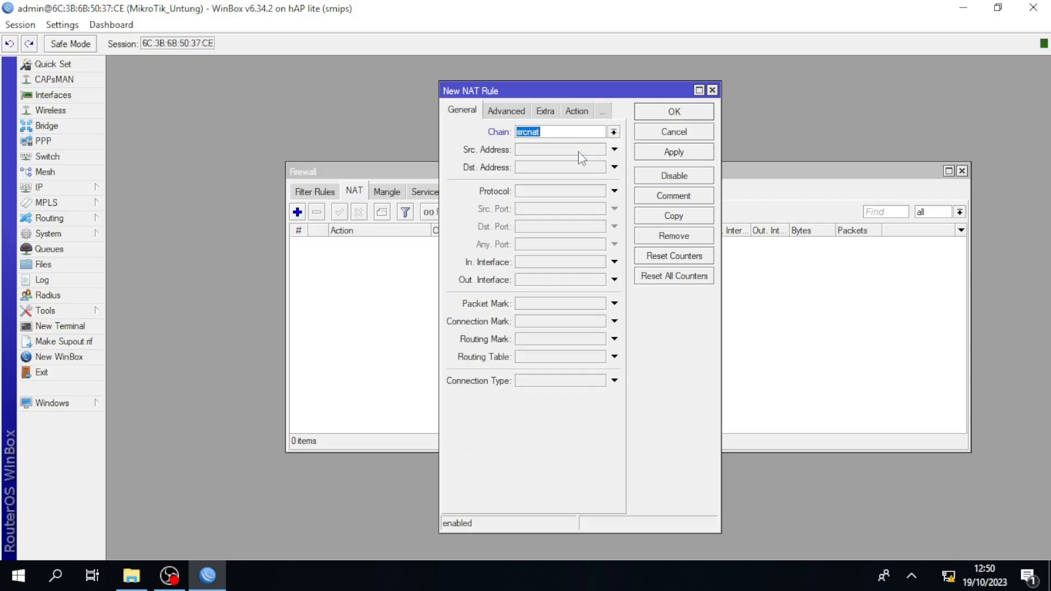
click(614, 279)
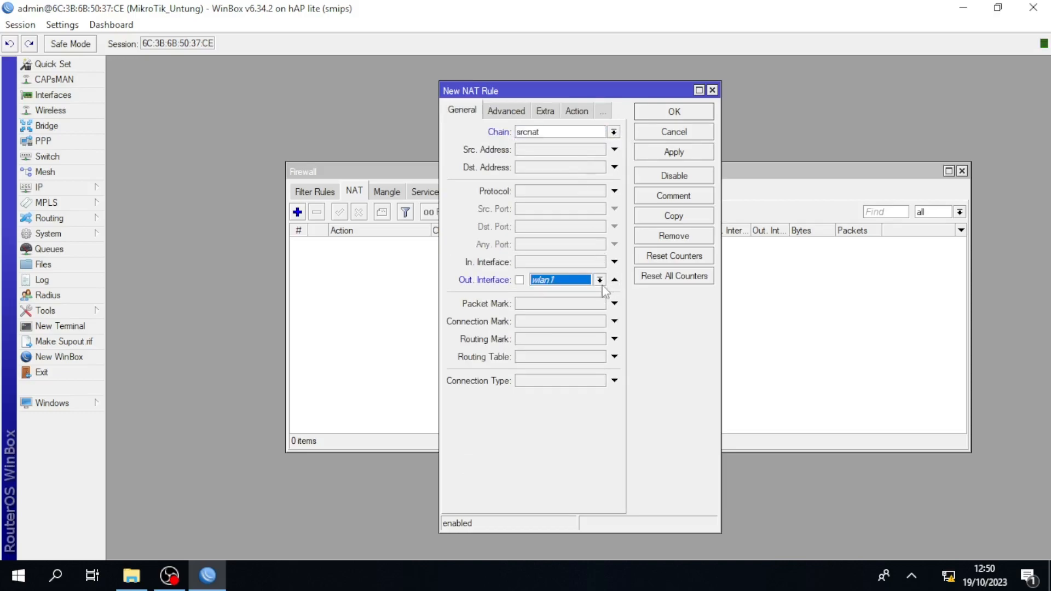
click(599, 281)
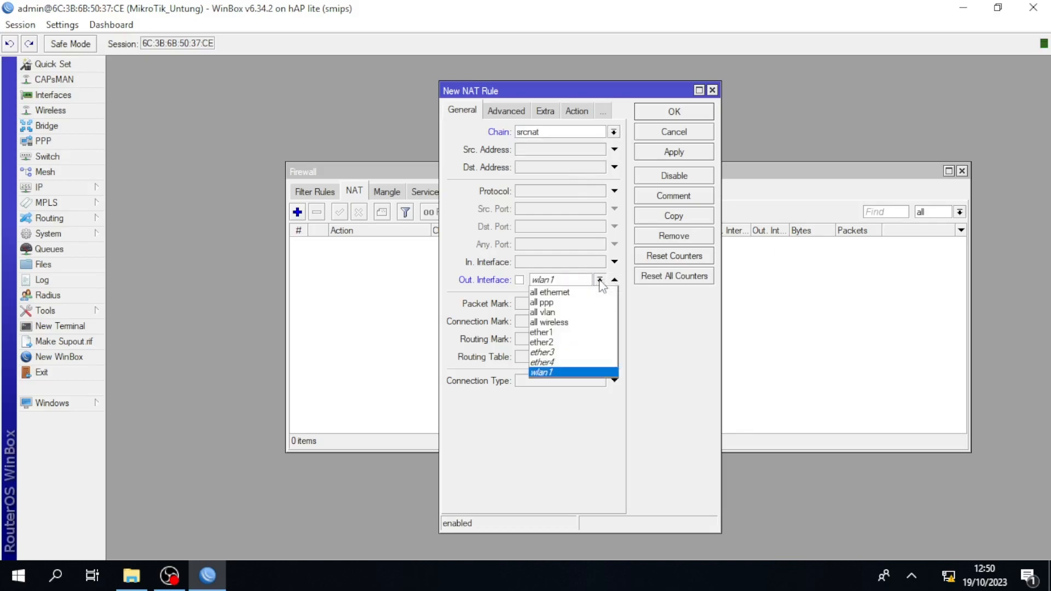
click(568, 332)
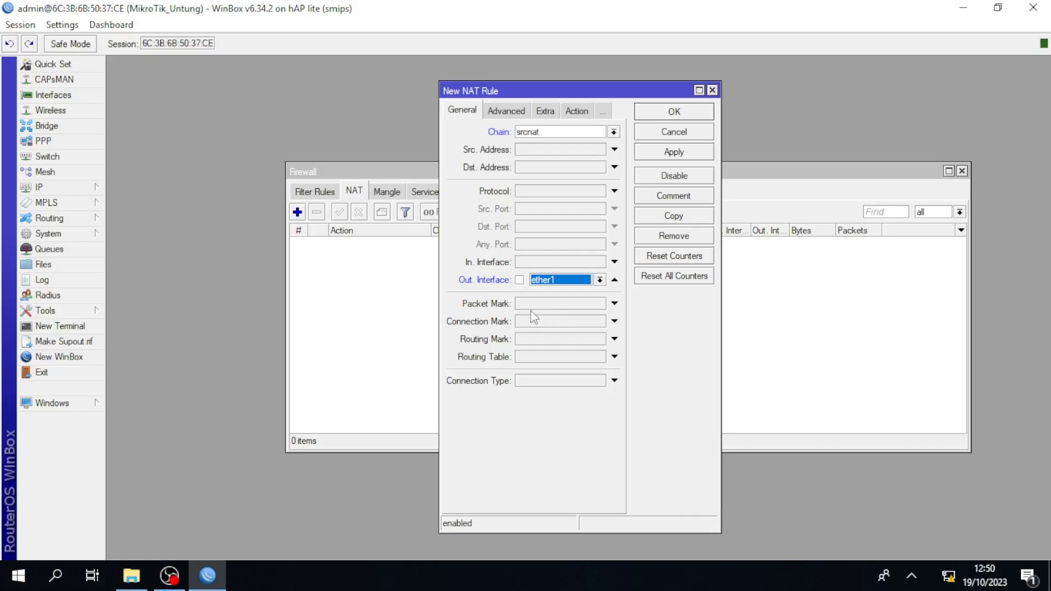
- Set the NAT rule's action to masquerade, recheck its general settings and save the rule
click(578, 111)
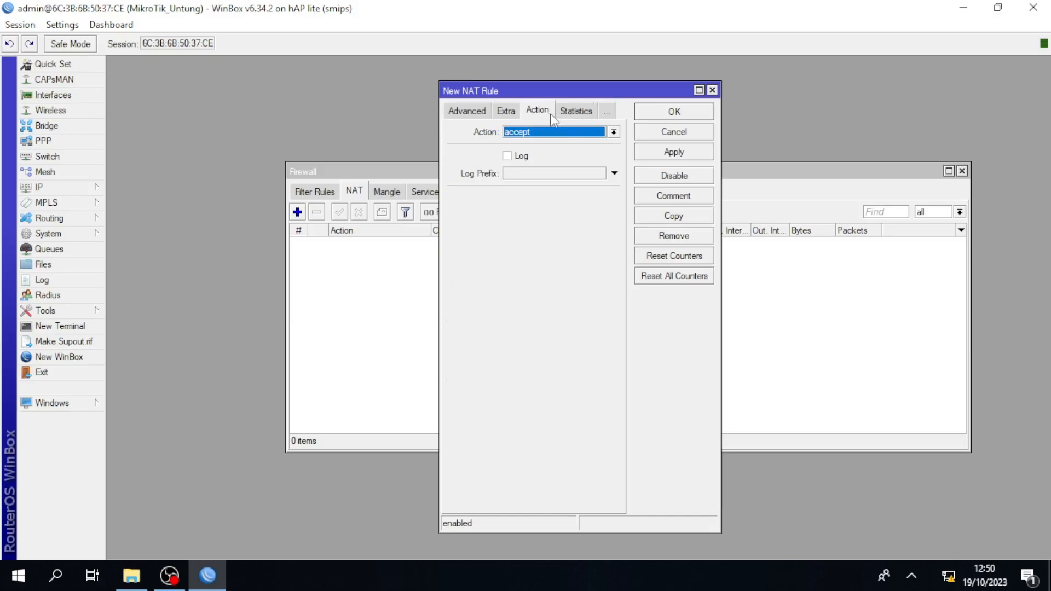
click(614, 132)
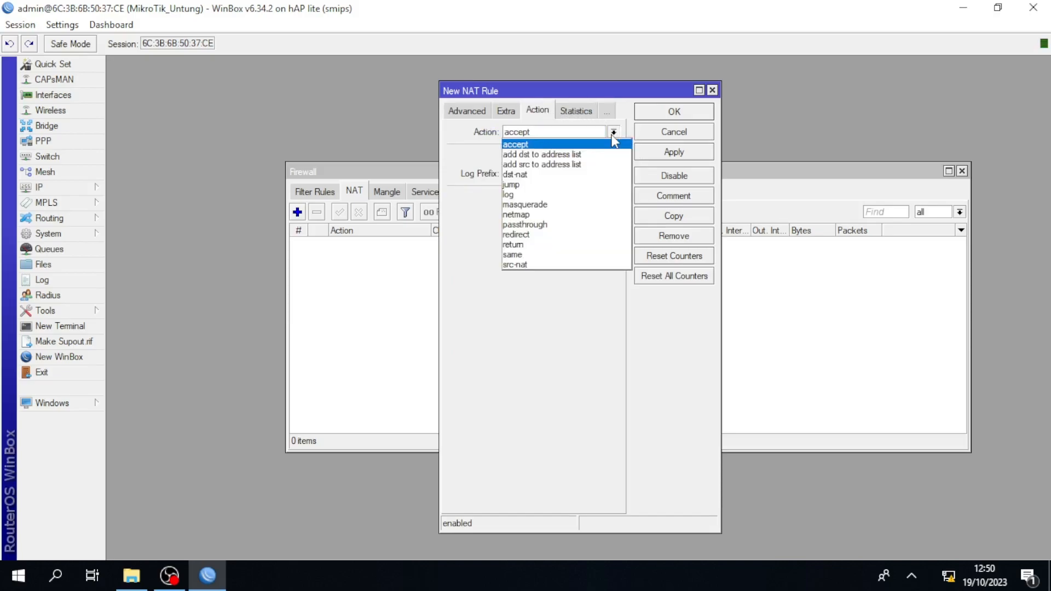
click(553, 205)
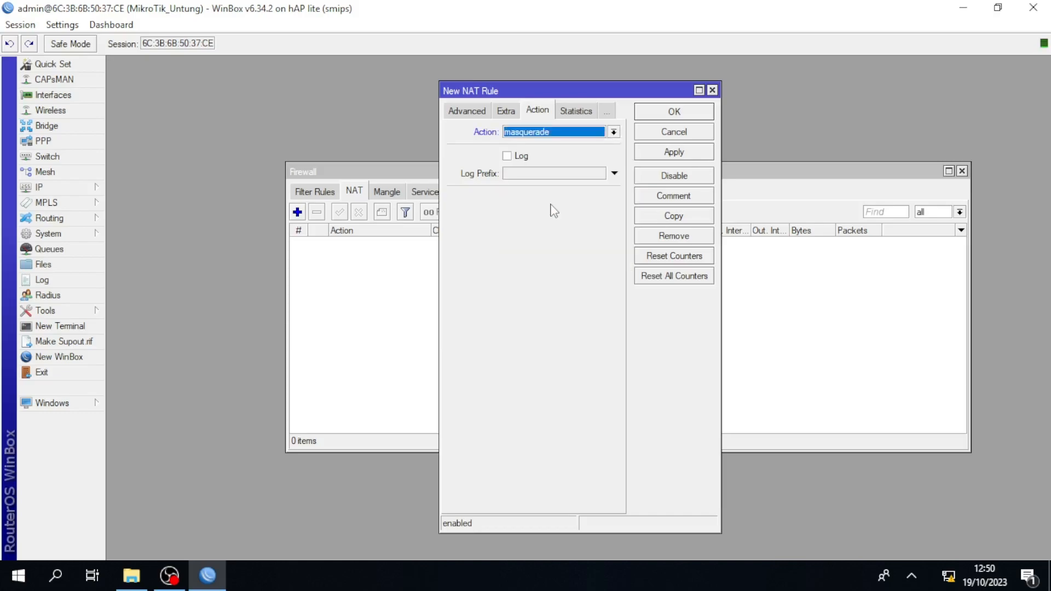
click(574, 110)
click(603, 111)
click(542, 113)
click(465, 112)
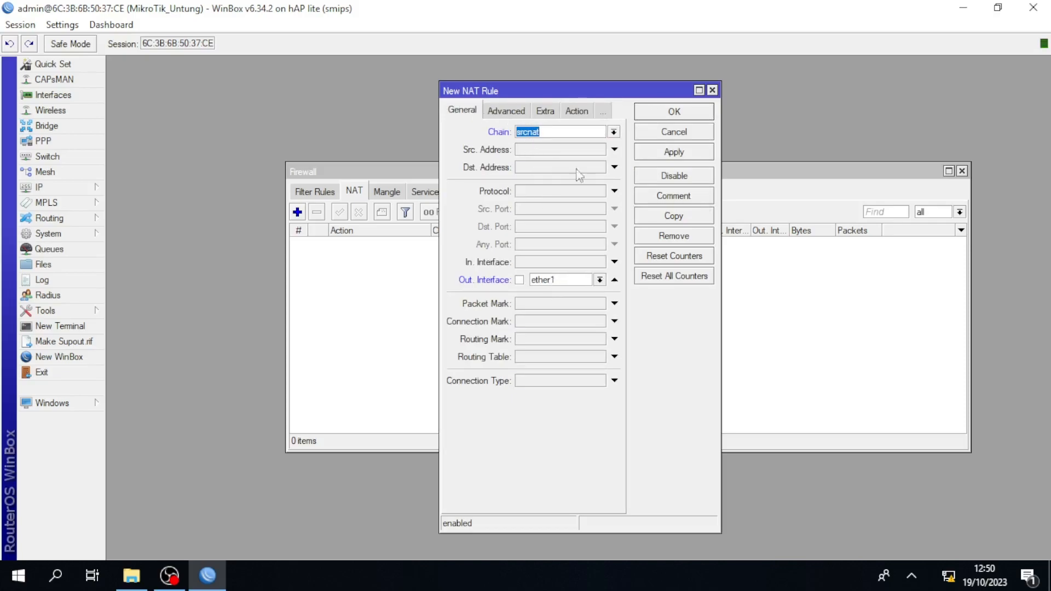
click(577, 111)
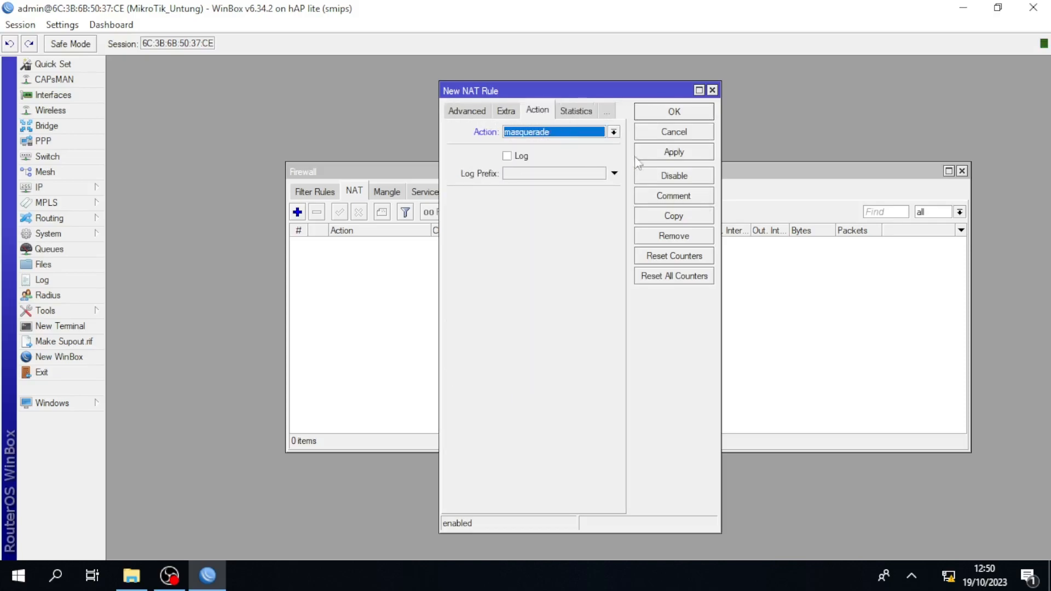
click(666, 156)
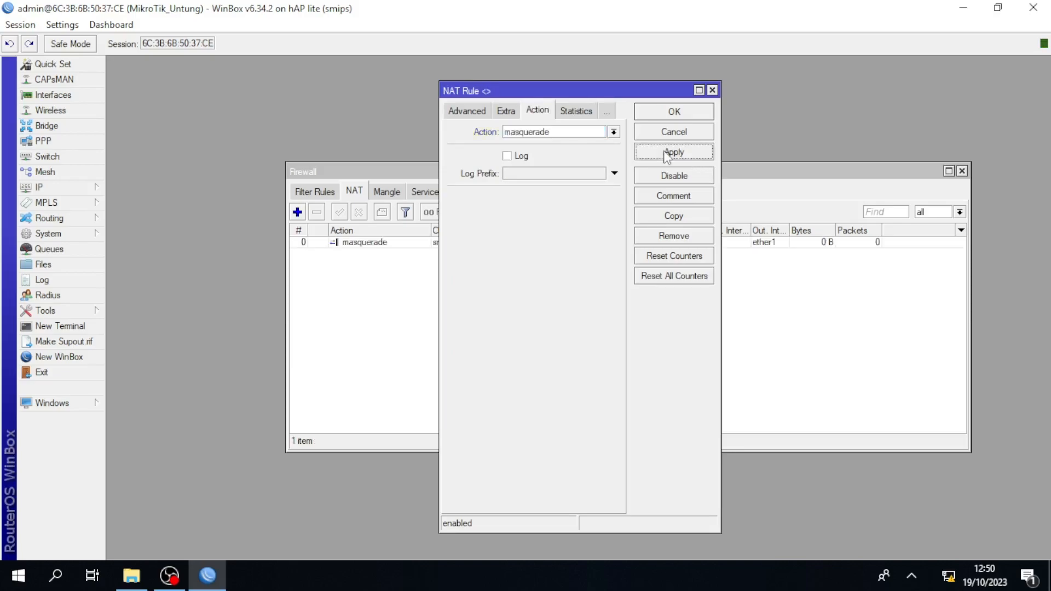
click(676, 114)
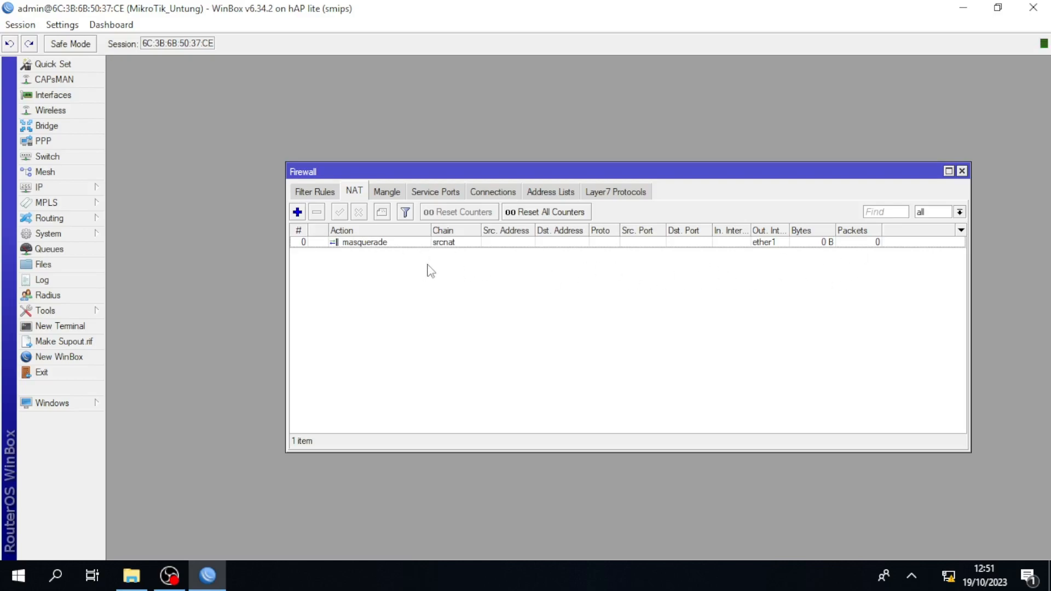
- Run DHCP Setup for a DHCP server on interface ether2, accepting the proposed address space and gateway 192.168.20.1
click(36, 191)
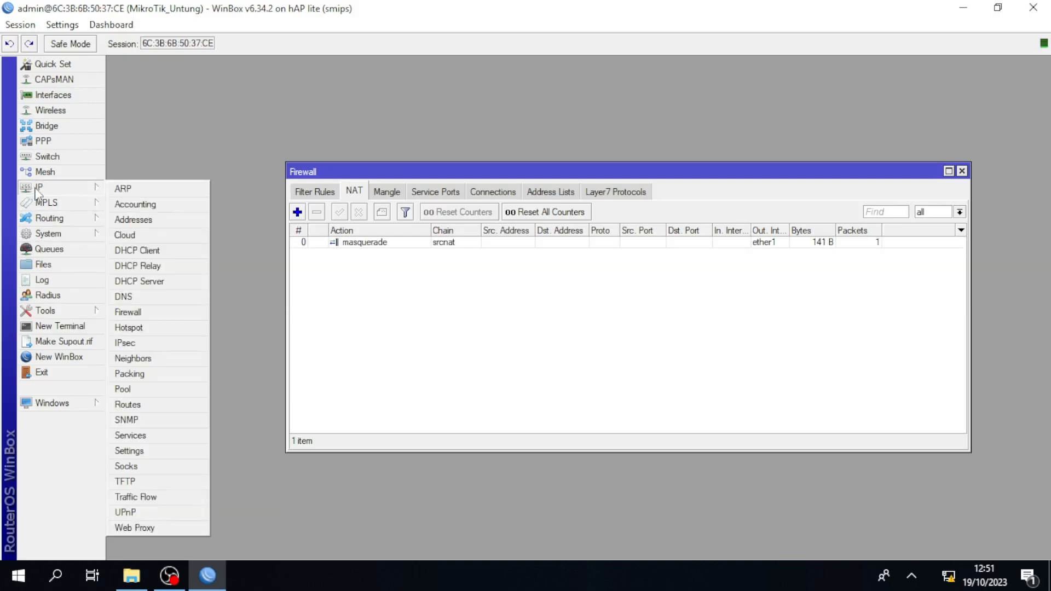
click(164, 282)
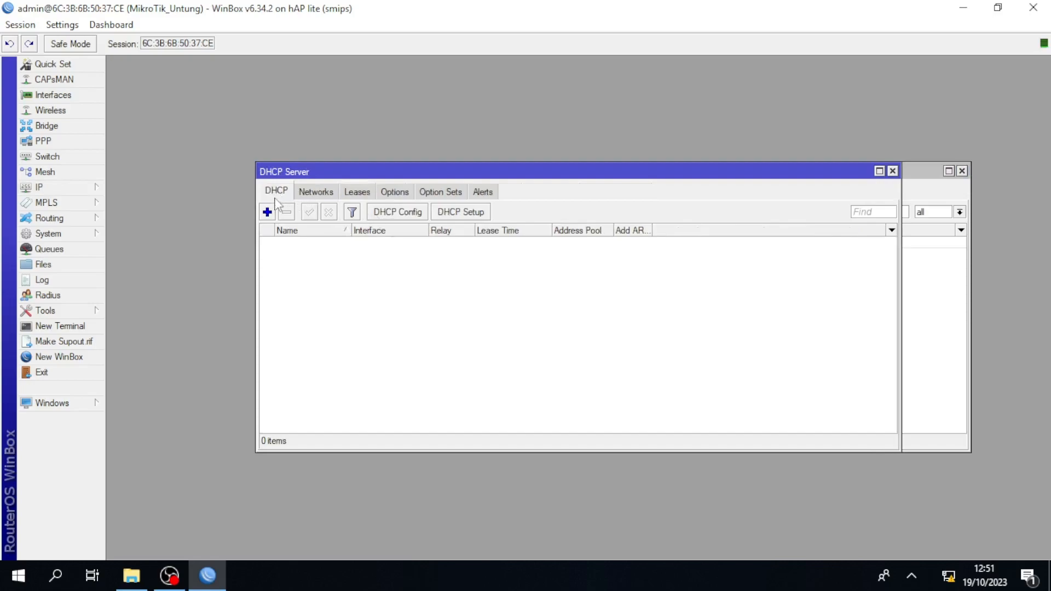
click(445, 215)
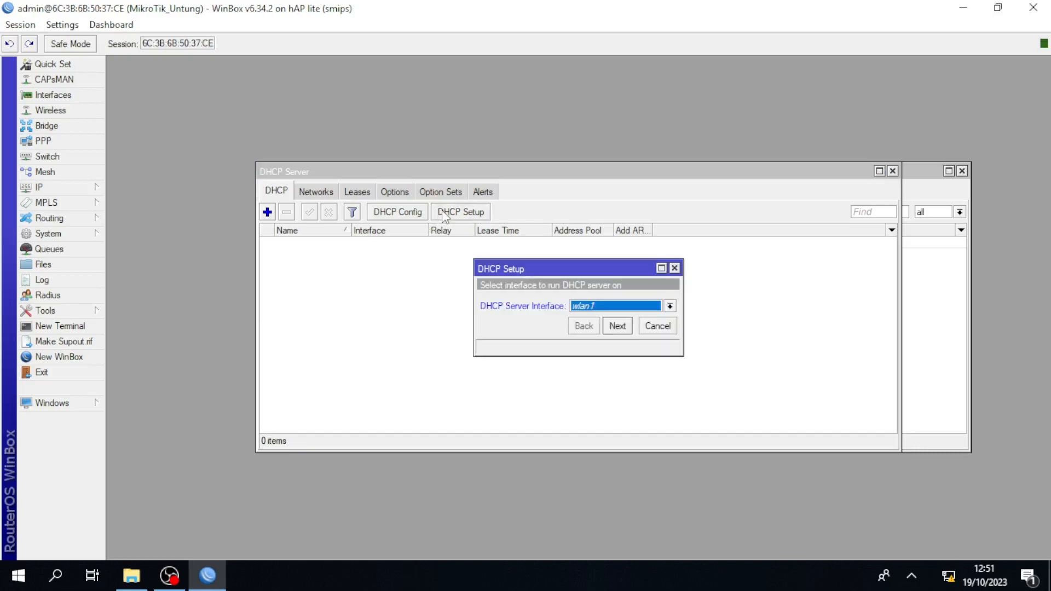
click(670, 306)
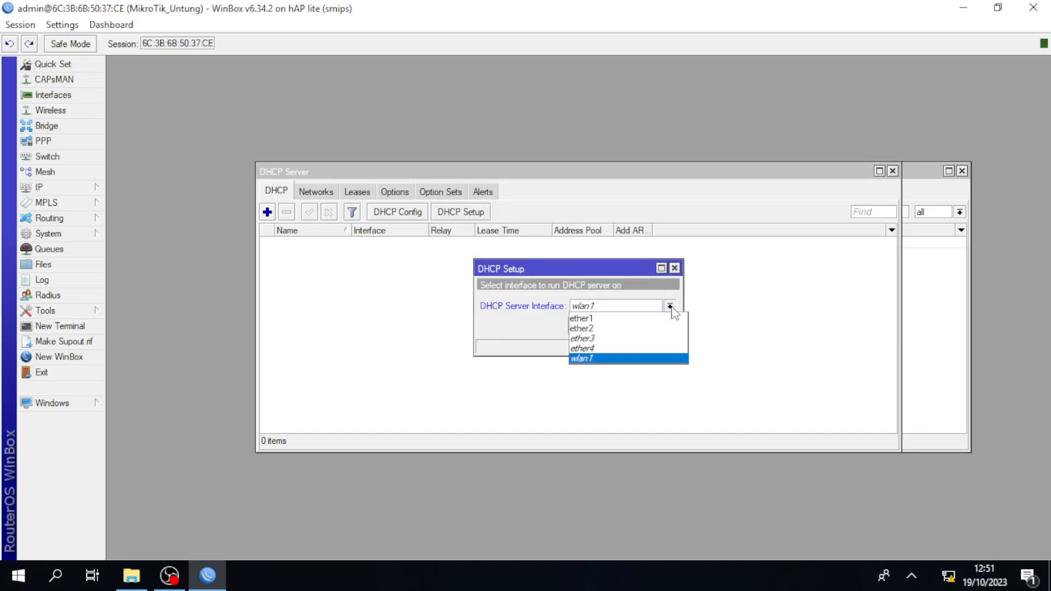
click(626, 328)
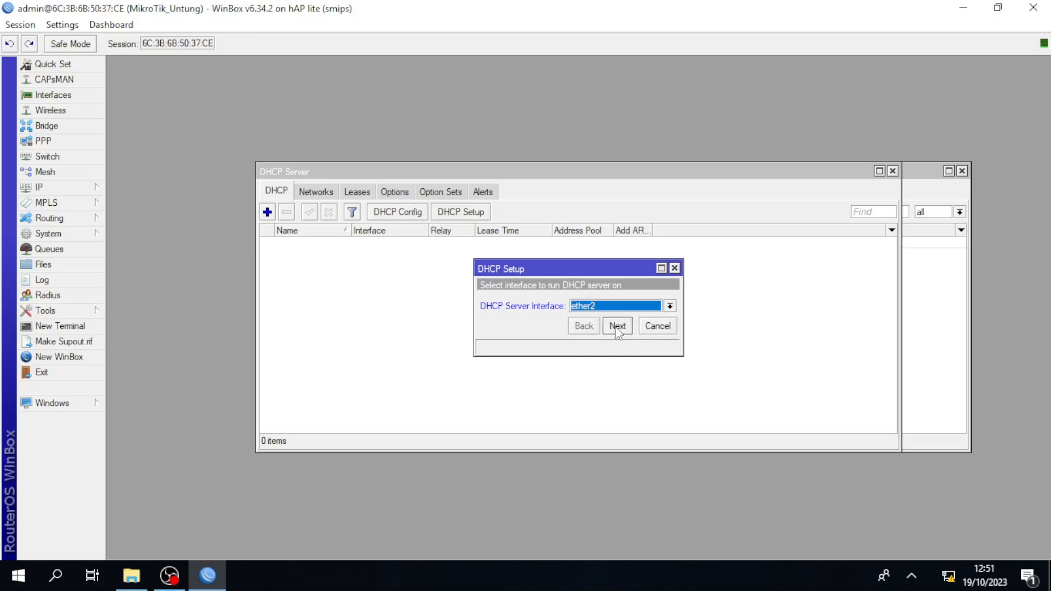
click(617, 326)
click(617, 326)
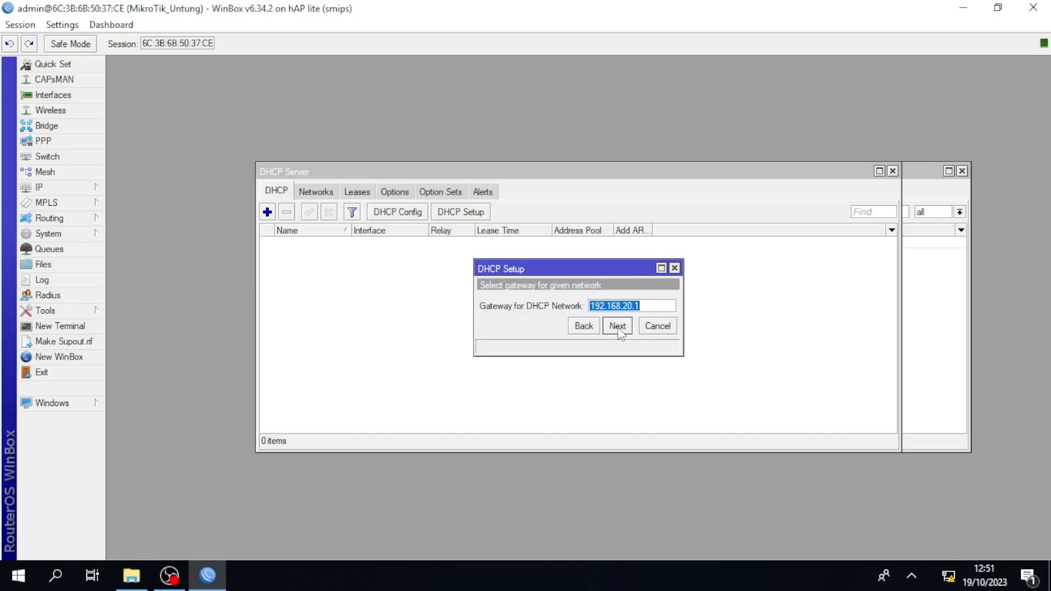
click(617, 326)
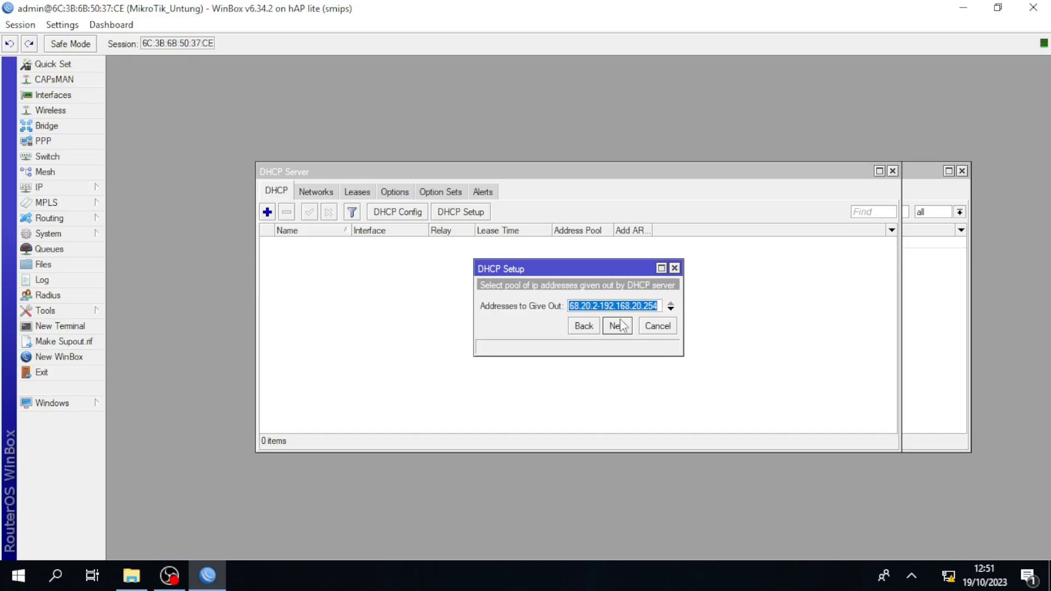
- Set the DHCP server's addresses to give out to 192.168.20.10-192.168.20.99
click(659, 308)
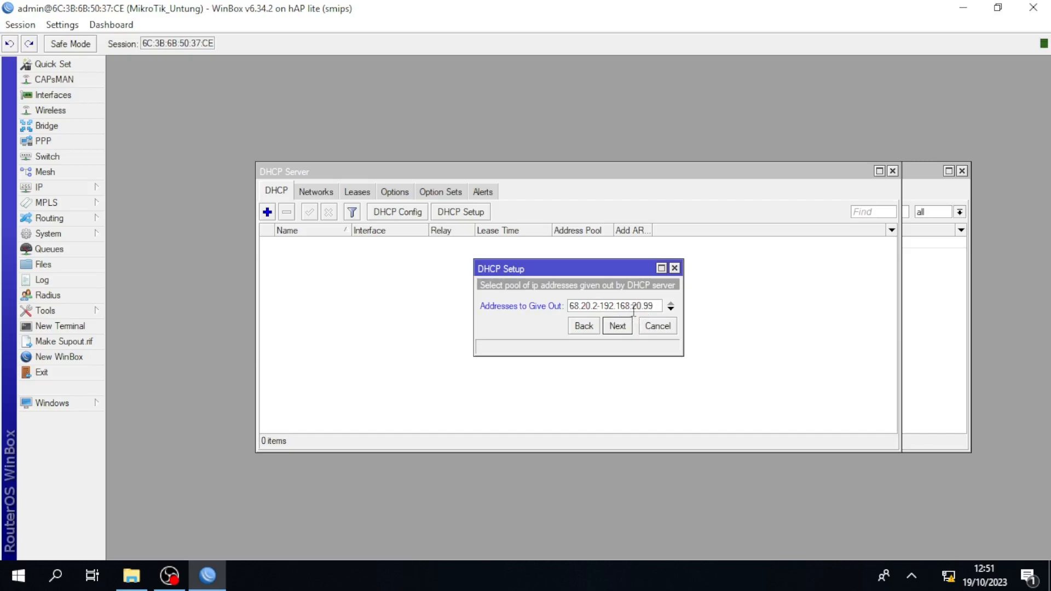
key(BackSpace)
text(10)
click(615, 328)
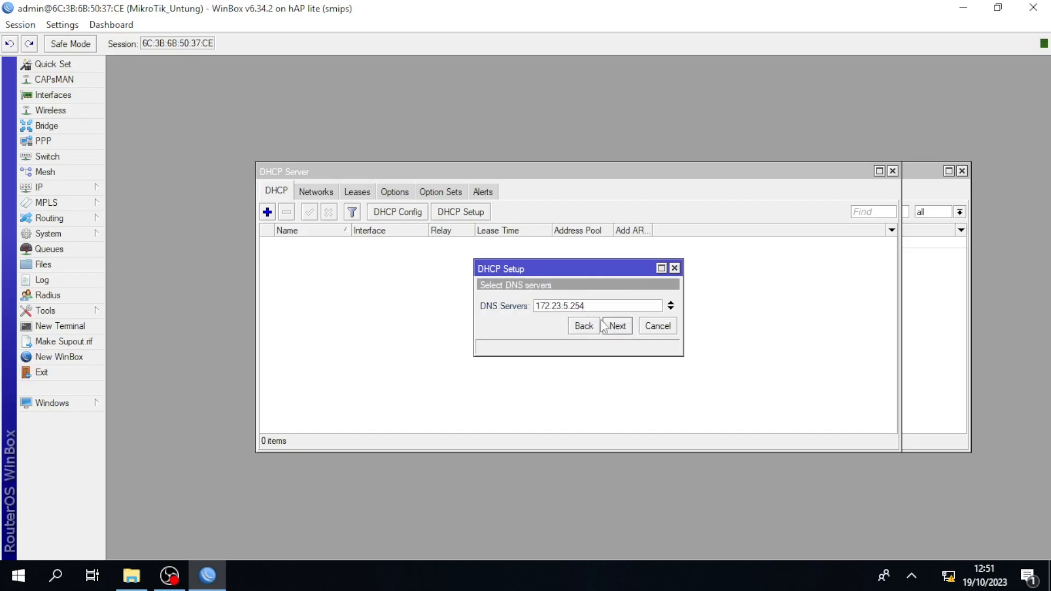
- Finish the DHCP server setup with DNS server 172.23.5.254 and a lease time of 00:10:00
click(617, 329)
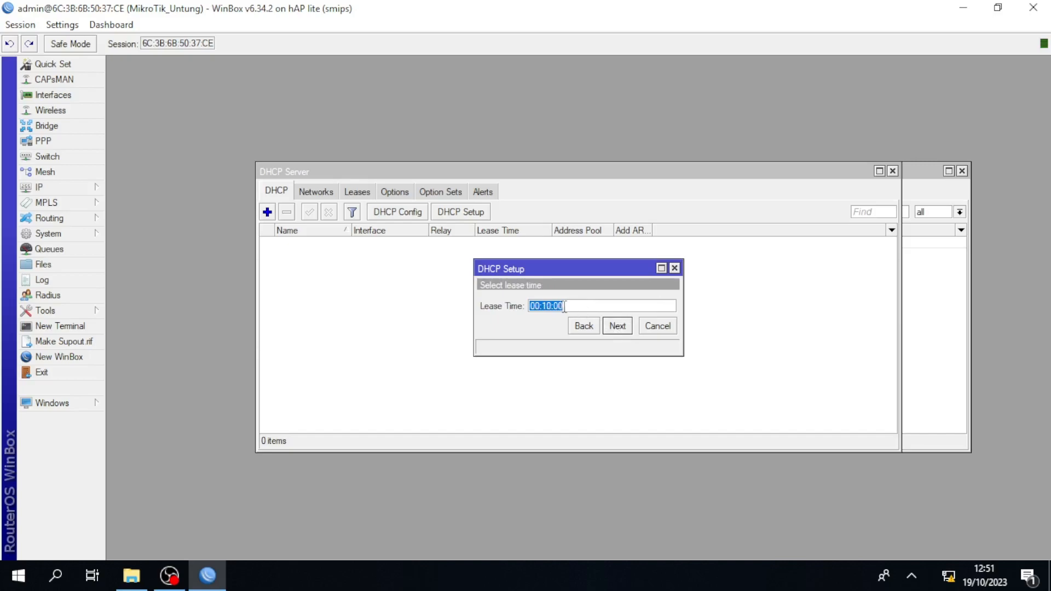
click(617, 327)
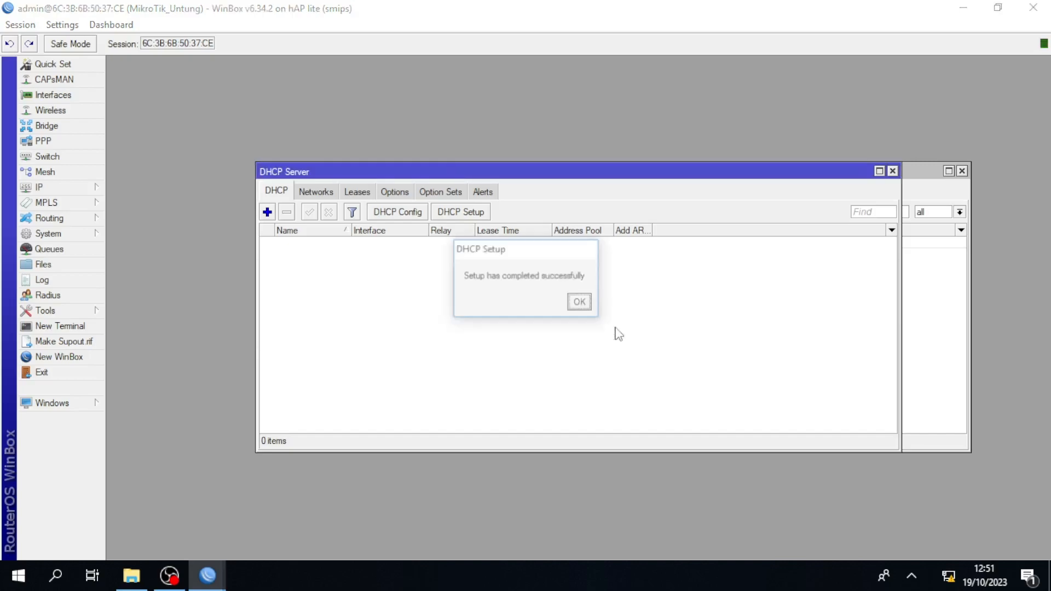
click(580, 304)
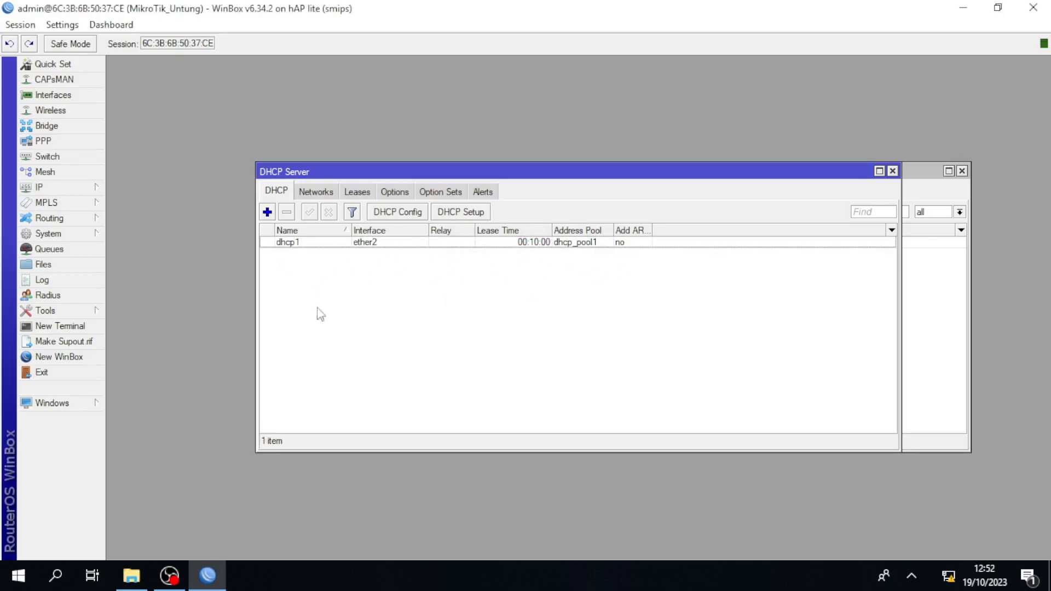
- Open the PC's network adapter list through Control Panel's Network and Sharing Center
click(55, 575)
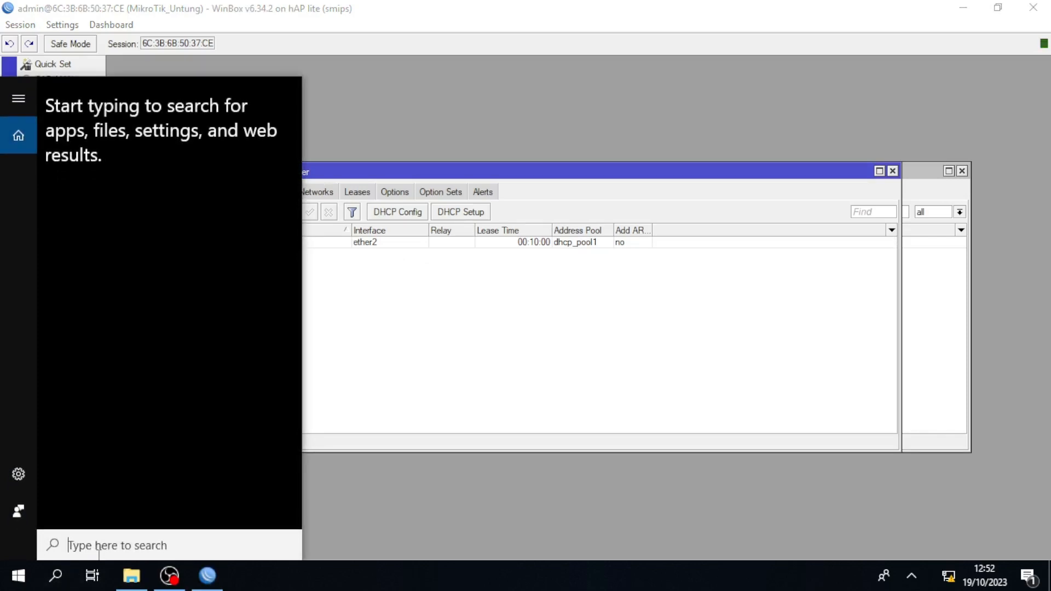
text(cont)
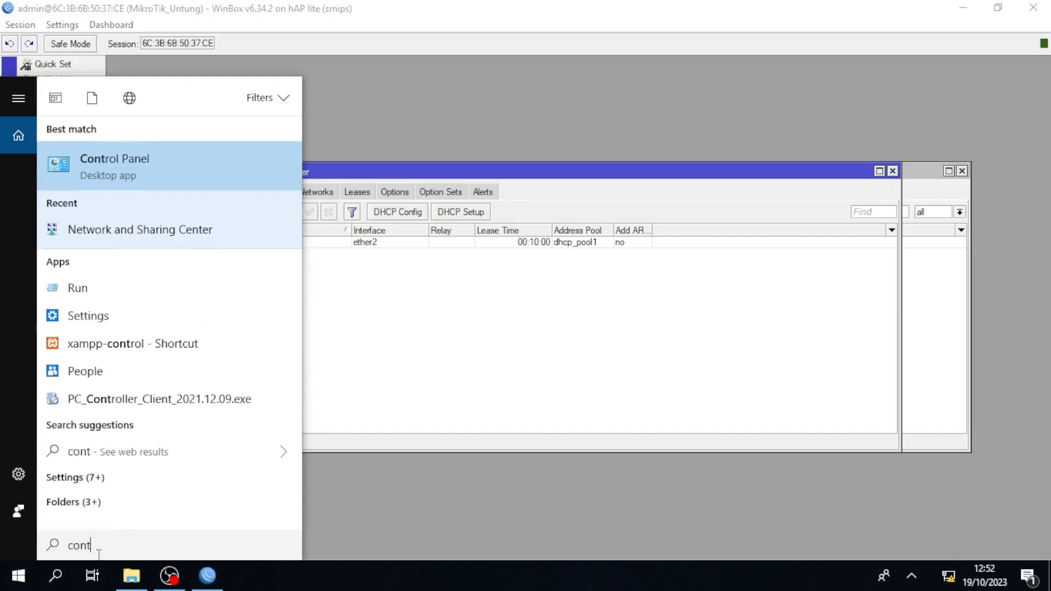
key(Return)
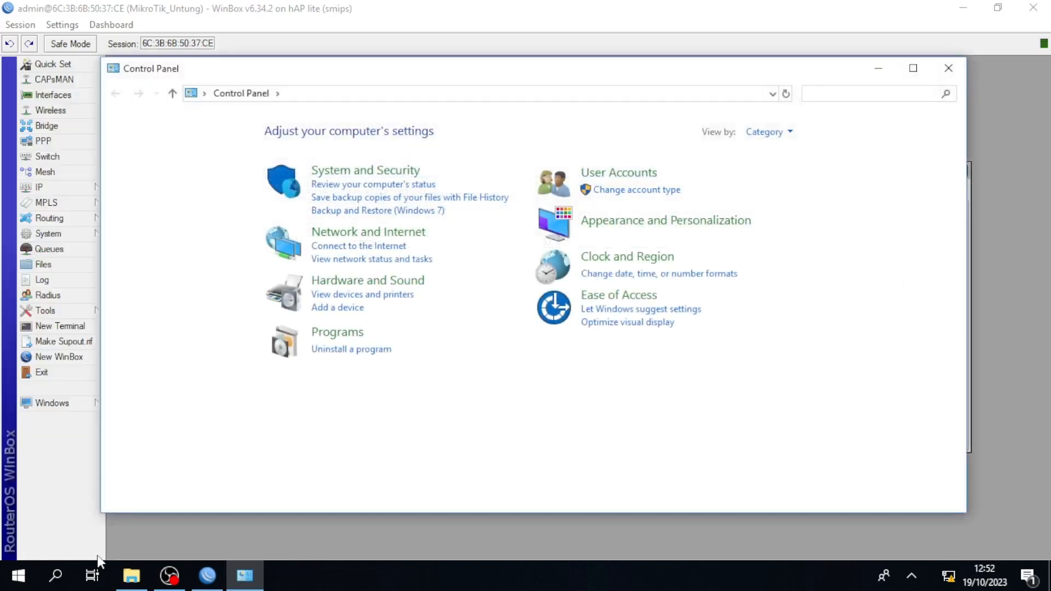
click(356, 234)
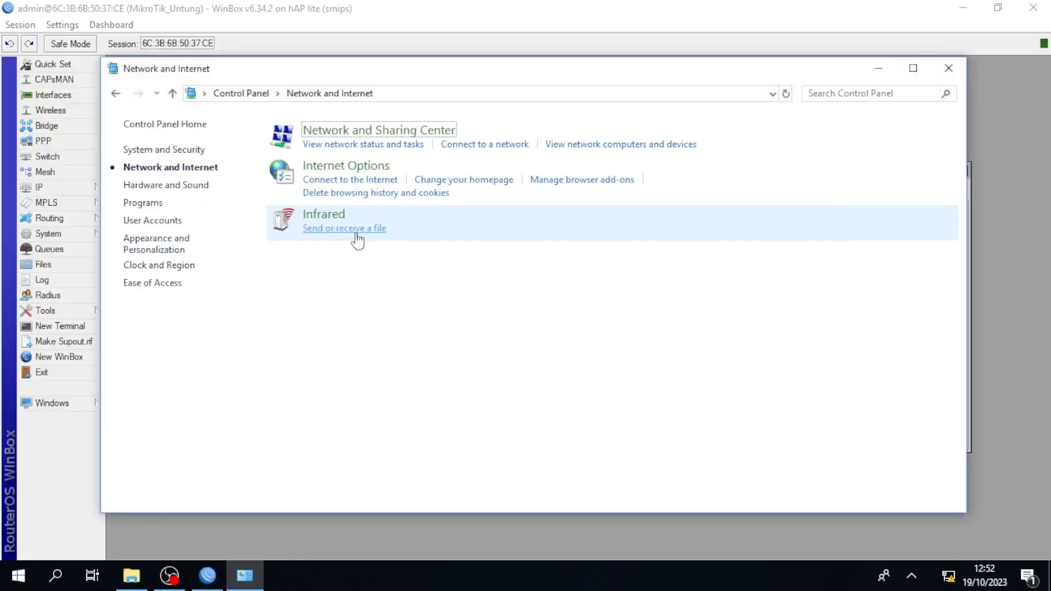
click(366, 133)
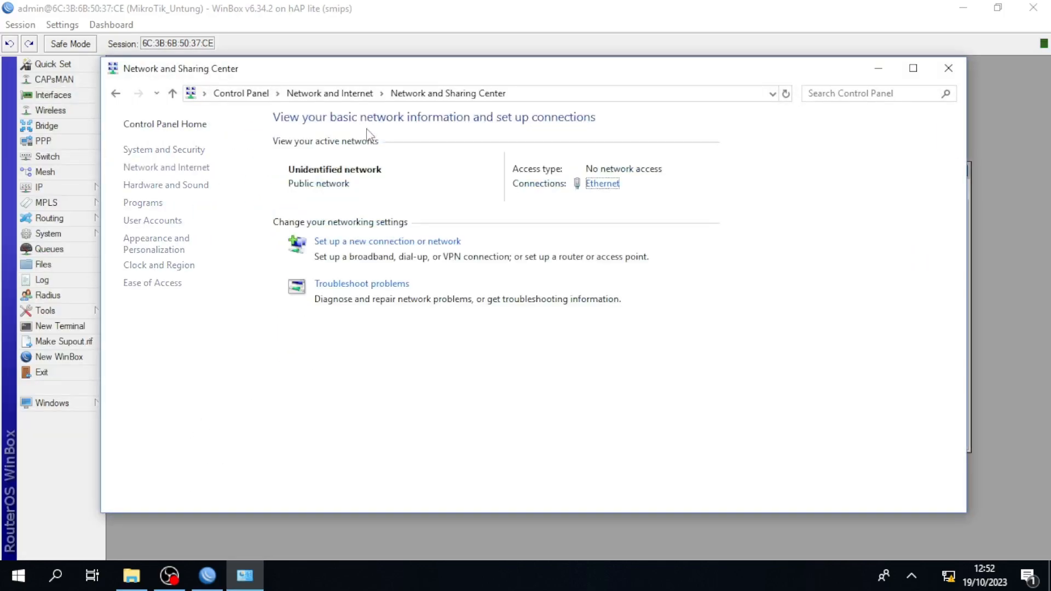
click(188, 152)
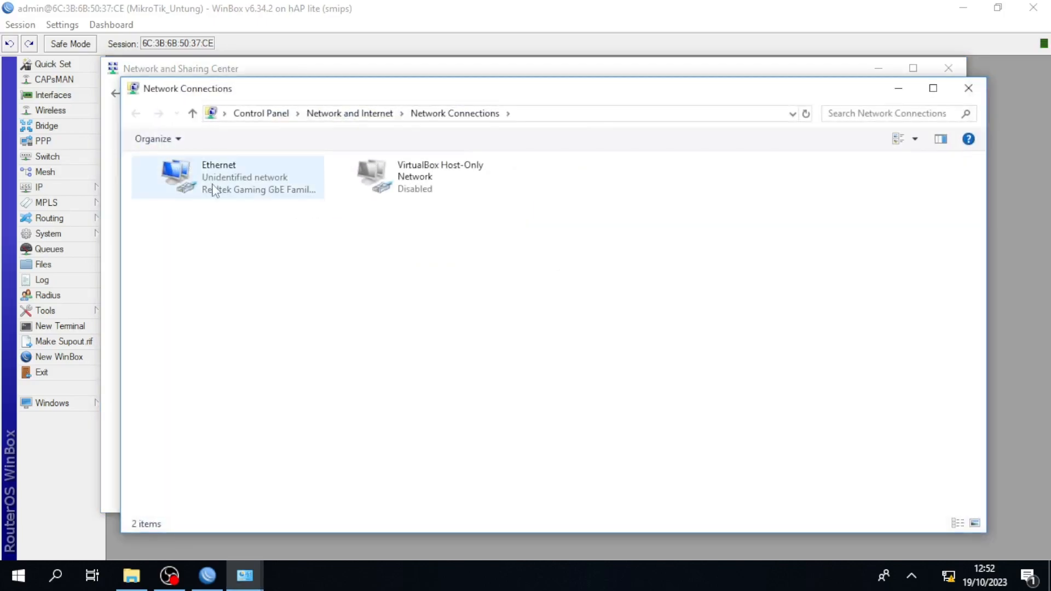
- Disable the PC's Ethernet adapter and re-enable it to renew its connection
click(214, 190)
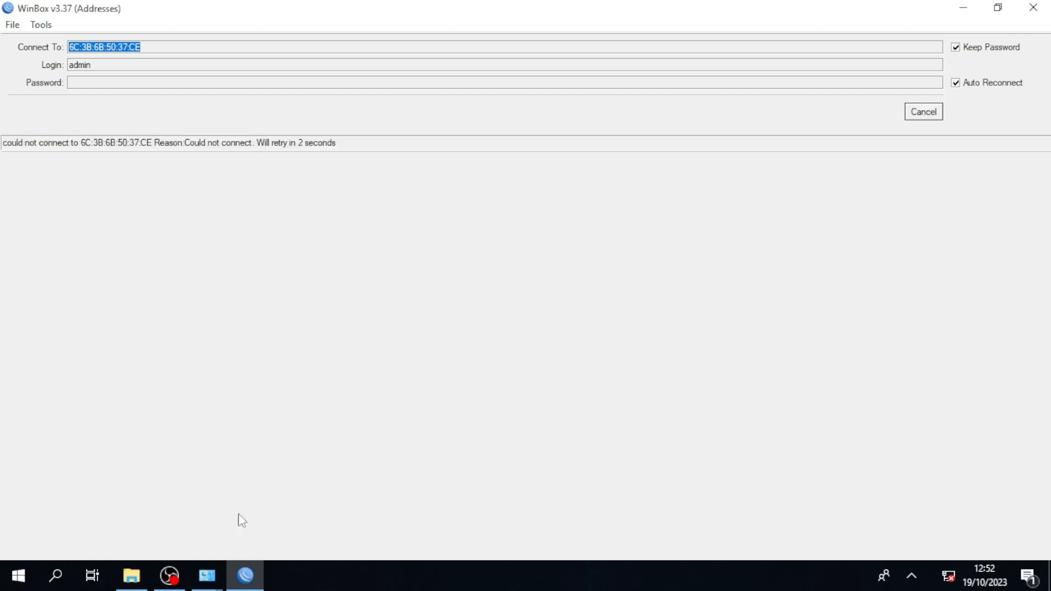
mouse_move(206, 575)
click(279, 526)
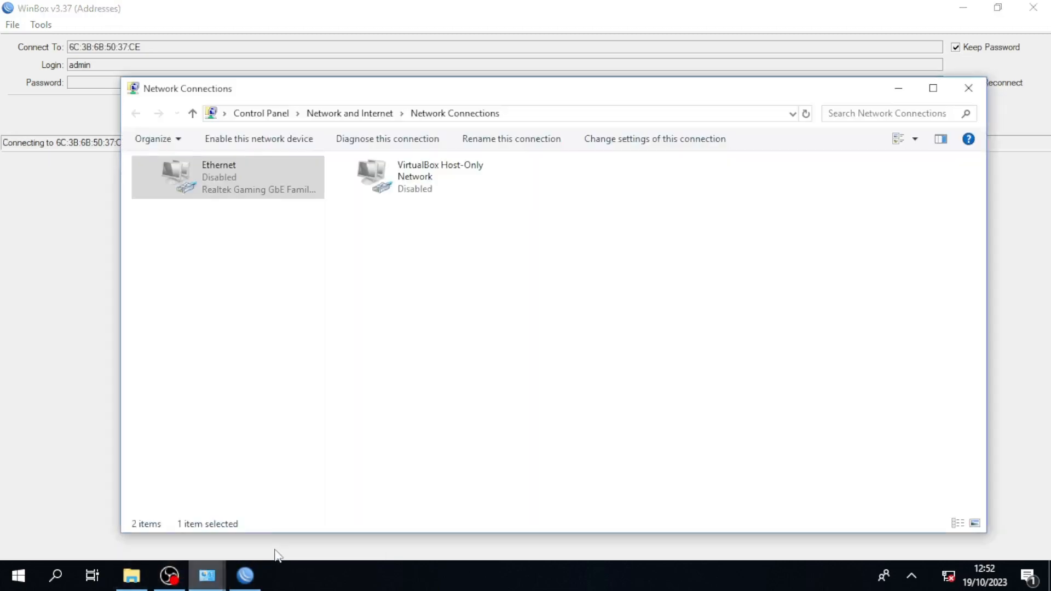
double_click(223, 188)
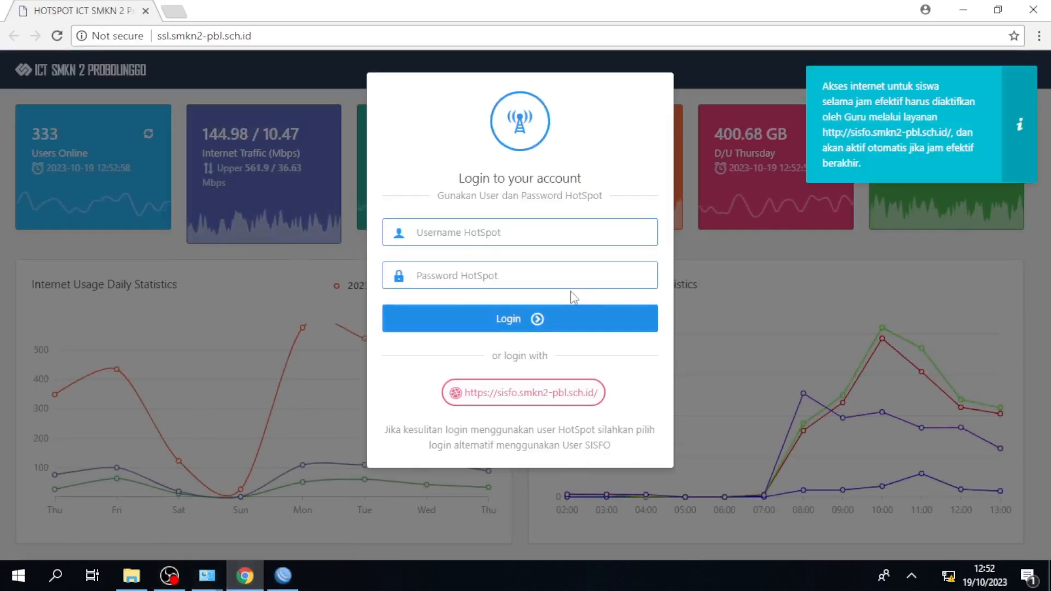
- Switch the hotspot login page to the SISFO account login and select its username field
click(526, 393)
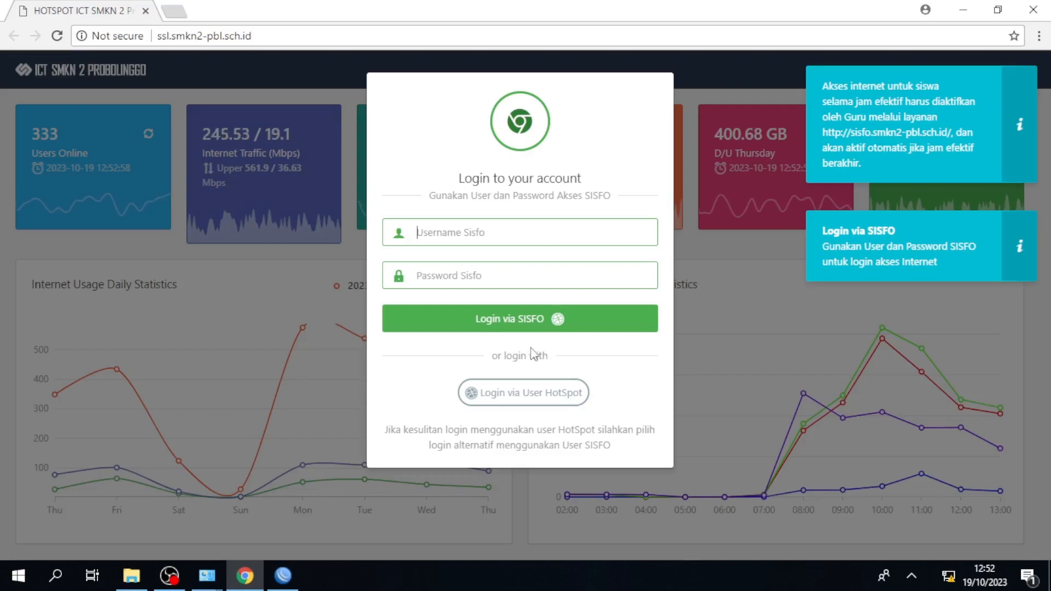
key(Tab)
click(507, 232)
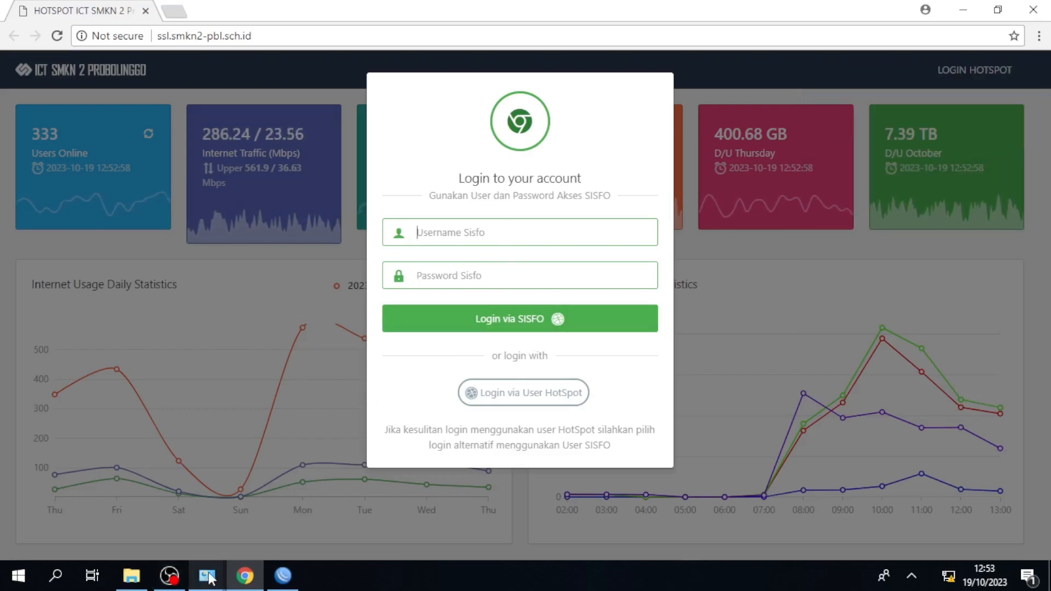
- Check the Ethernet adapter's connection details for its DHCP-assigned address, gateway and DNS, and close Network Connections
mouse_move(207, 575)
click(265, 508)
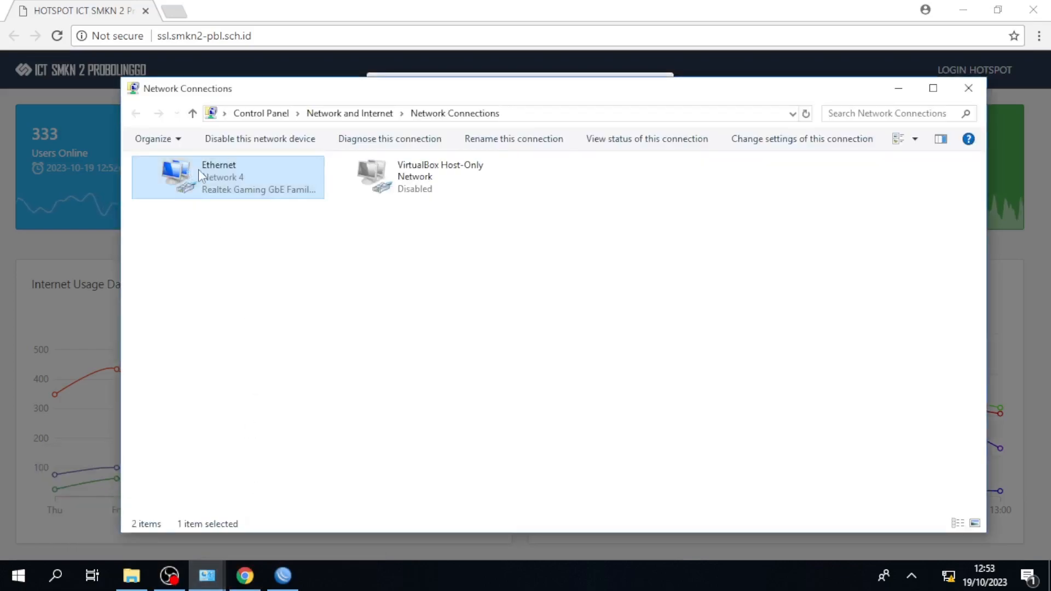
double_click(194, 174)
click(444, 277)
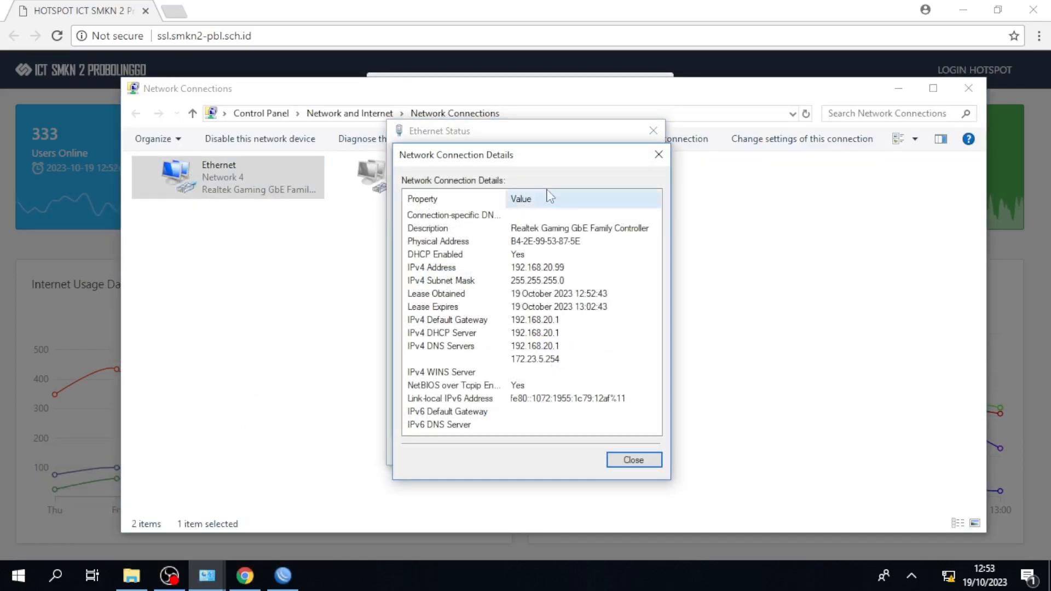
click(658, 153)
click(654, 132)
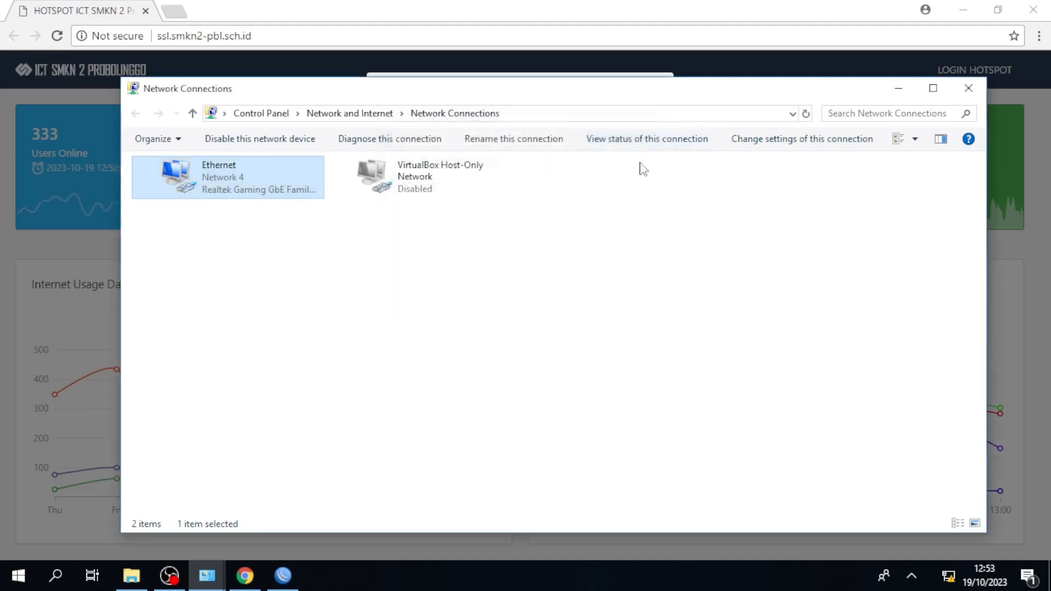
click(968, 88)
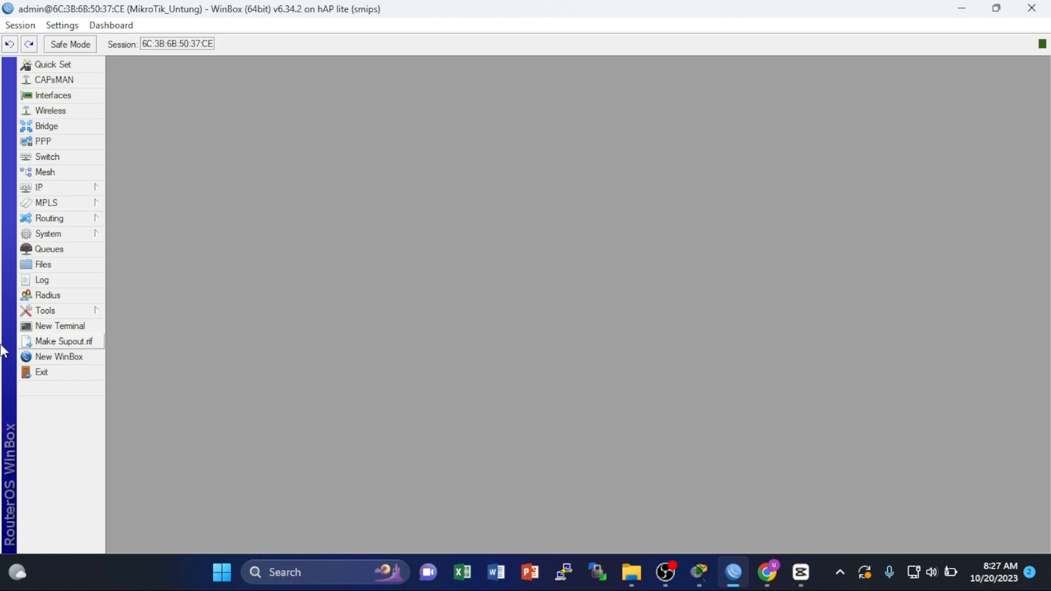
- Start a new firewall filter rule on the router with its chain set to input
click(47, 188)
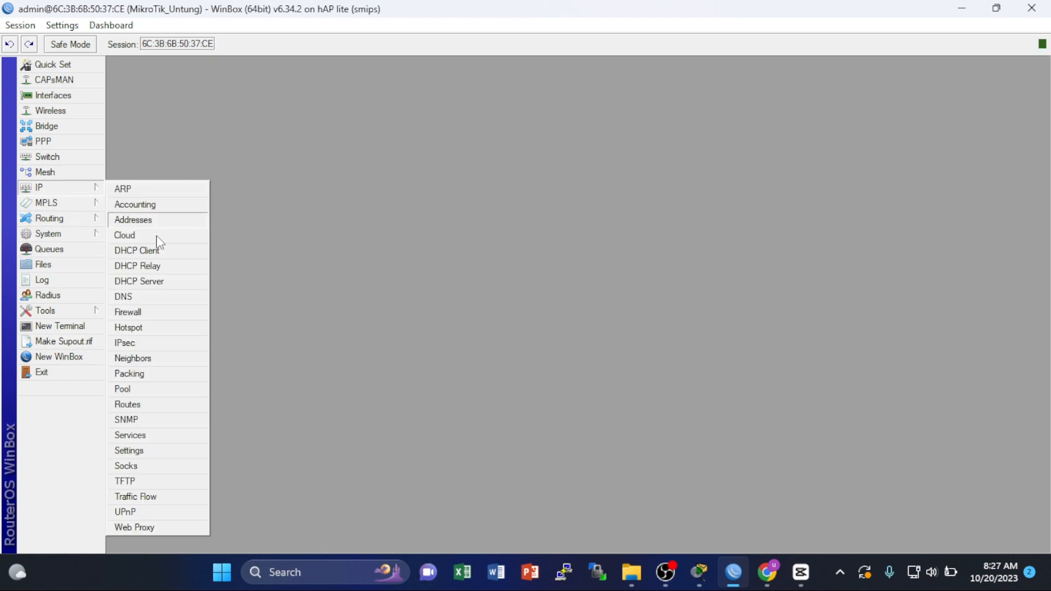
click(145, 316)
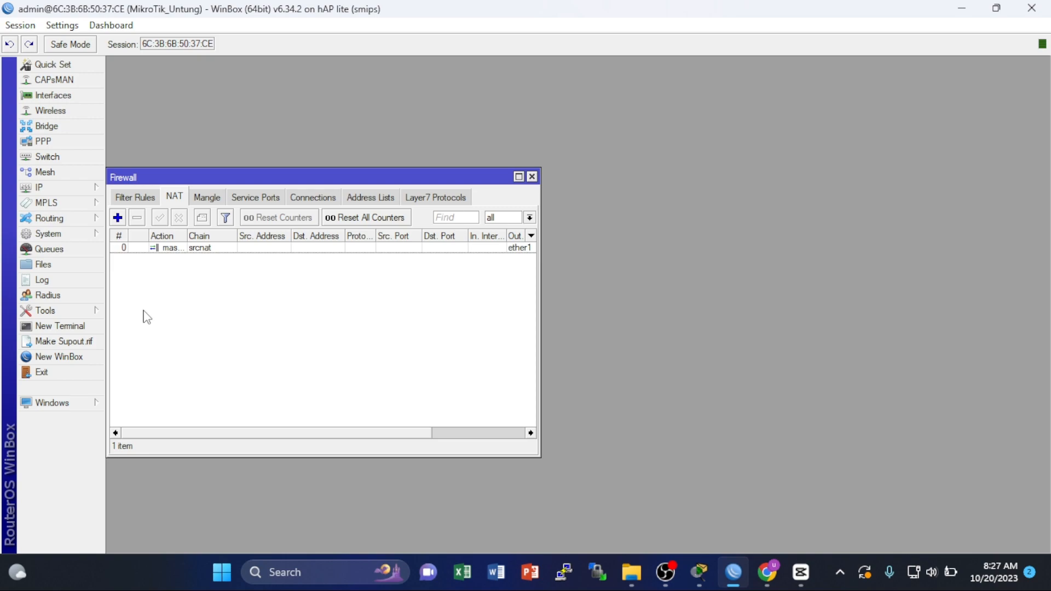
click(155, 200)
click(117, 218)
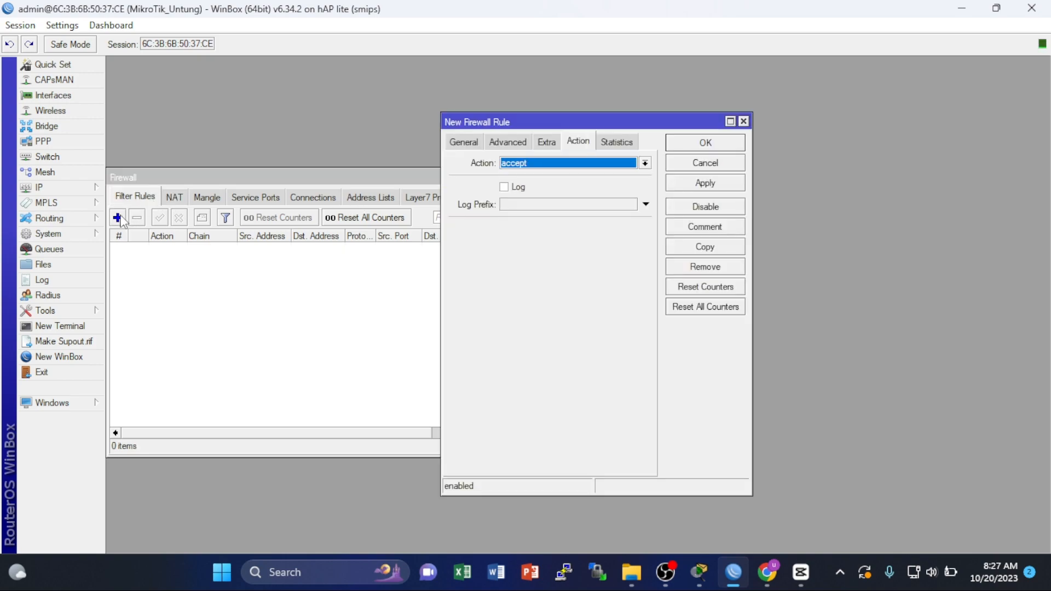
click(462, 143)
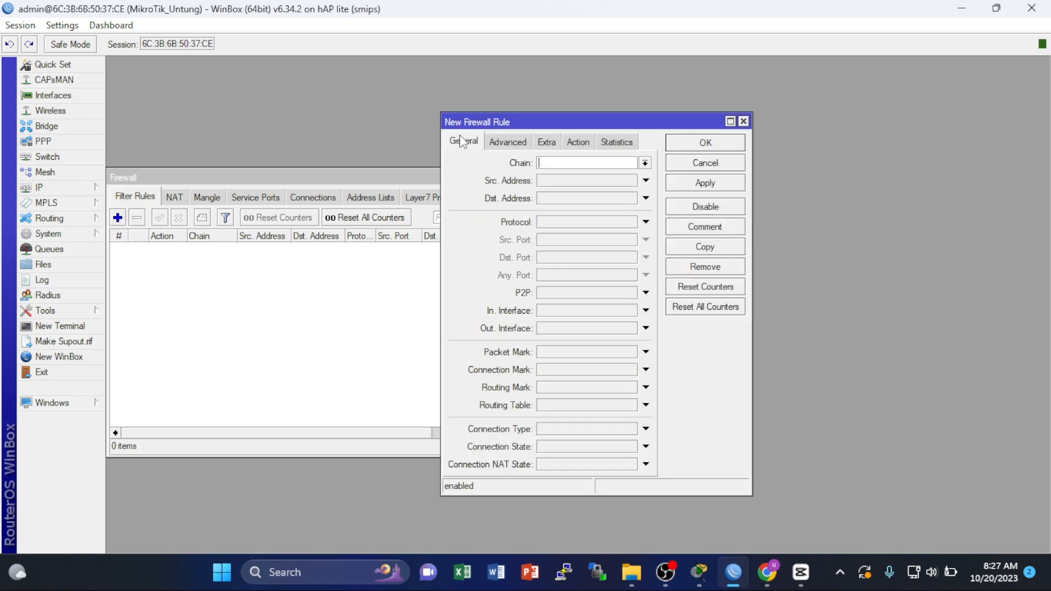
click(645, 163)
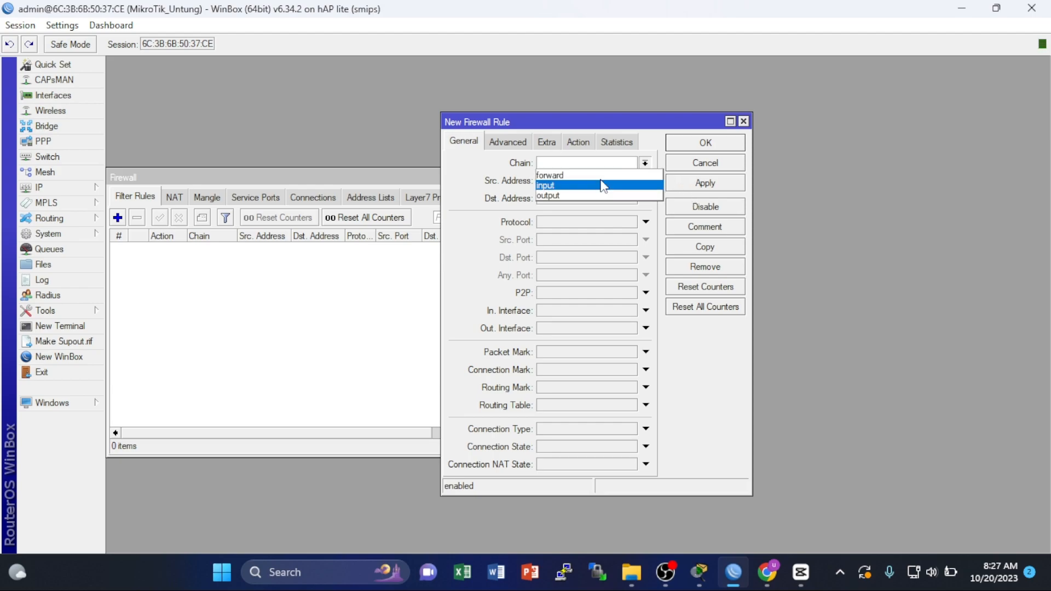
click(566, 186)
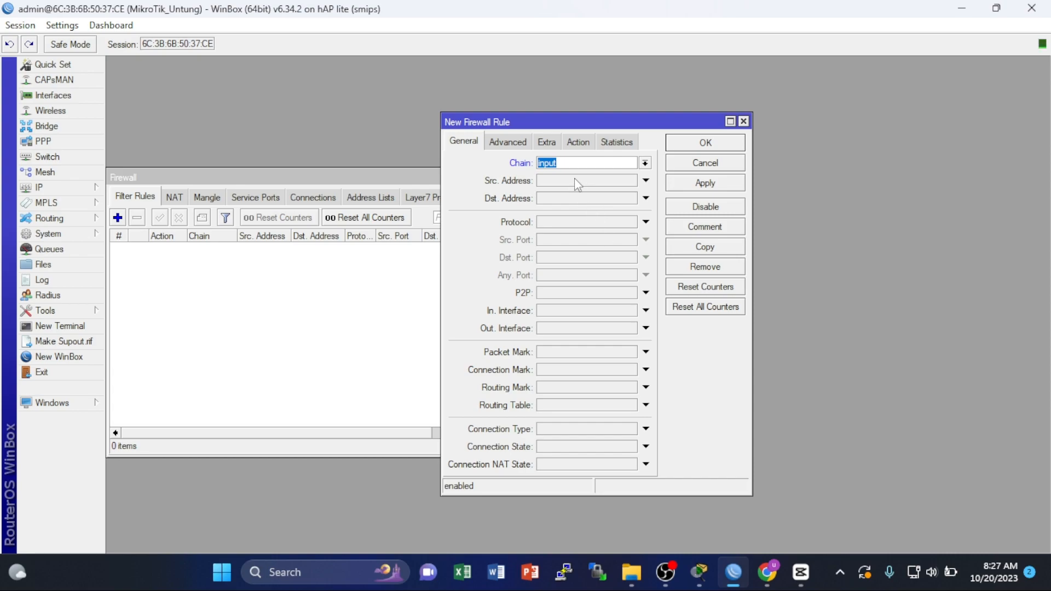
- Set the filter rule's action to drop, apply it and close the rule
click(582, 144)
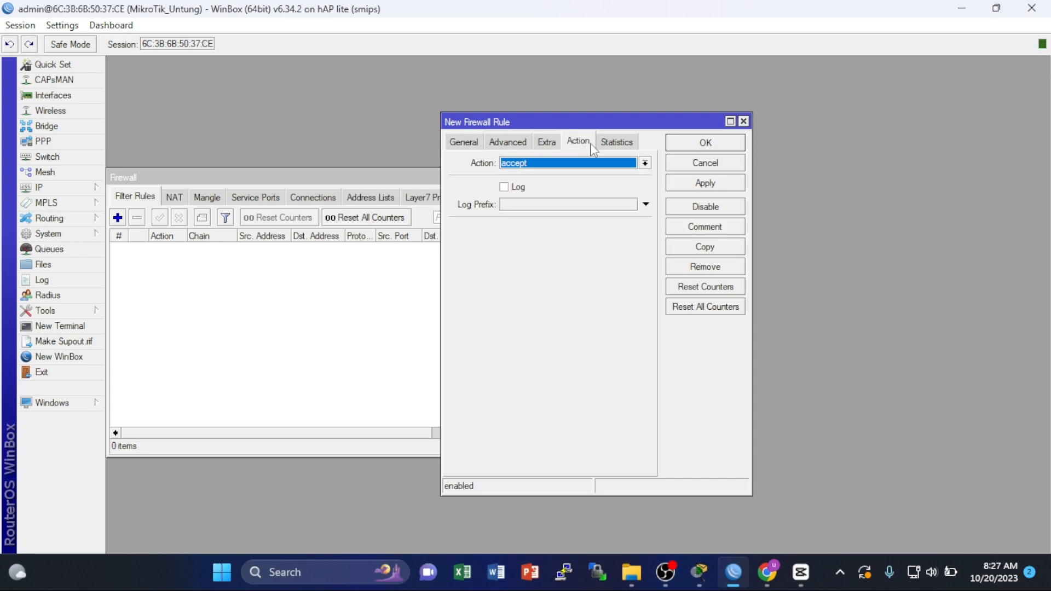
click(645, 163)
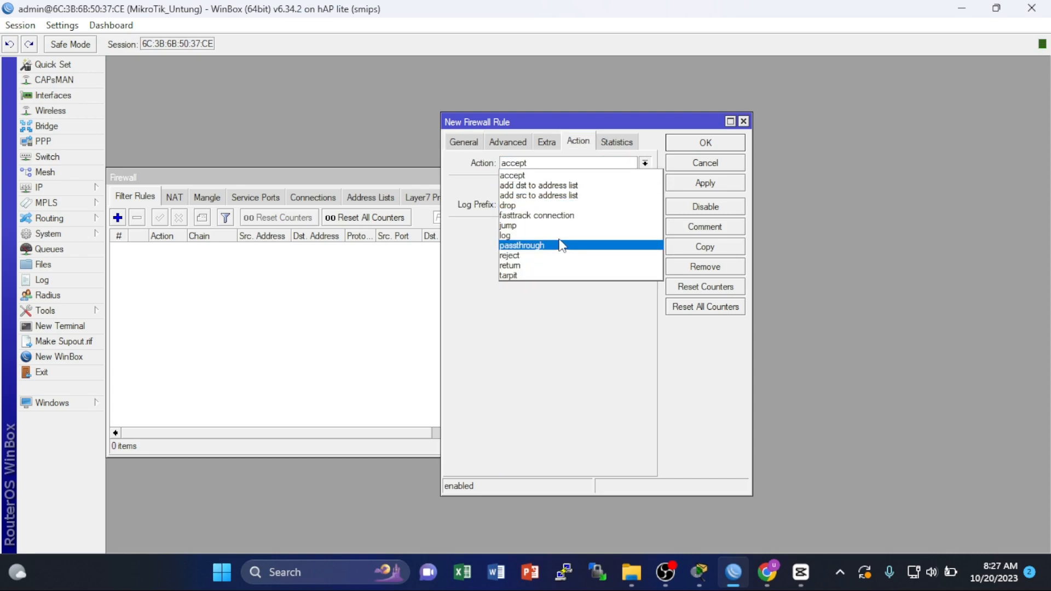
click(526, 206)
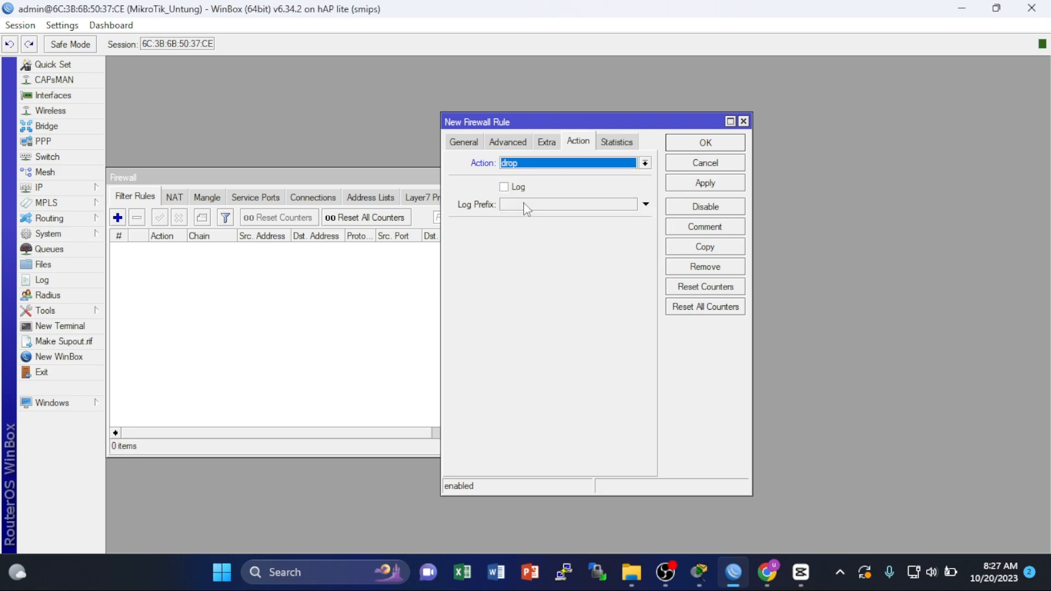
click(705, 187)
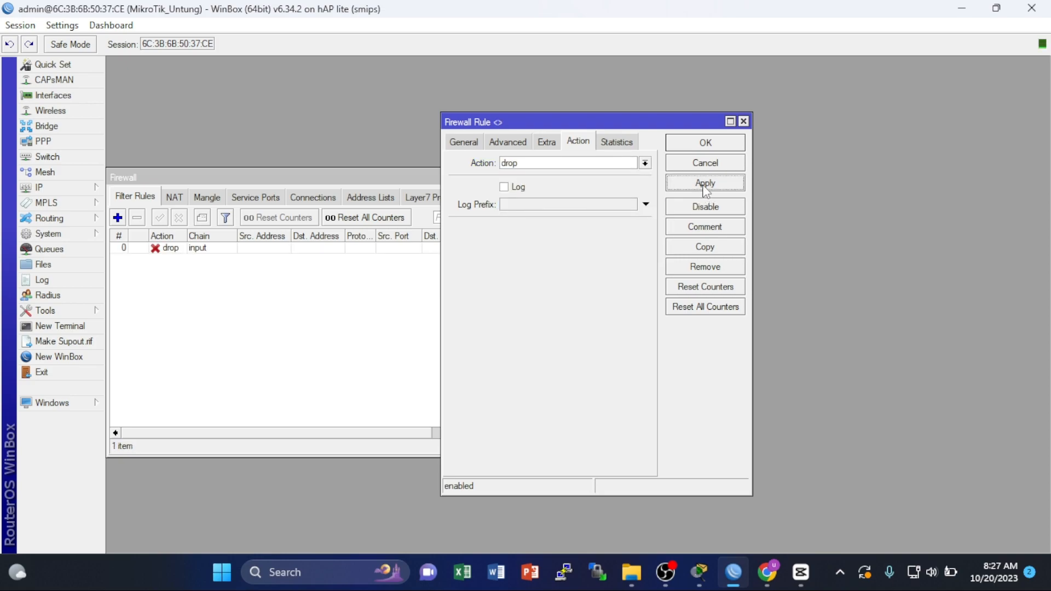
click(744, 121)
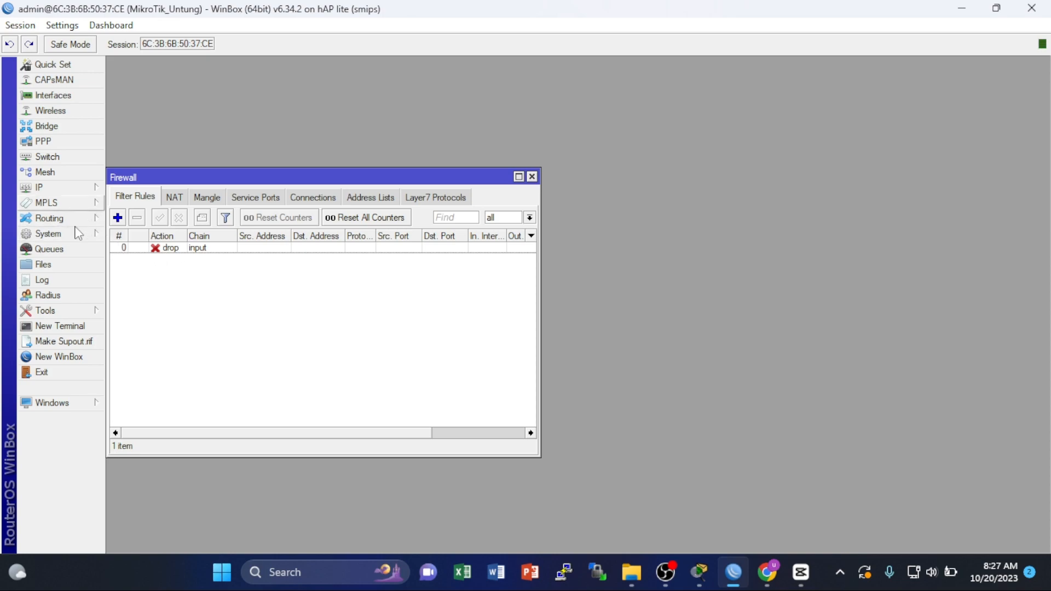
- Ping google.com from a new router terminal to test the input drop rule
click(76, 327)
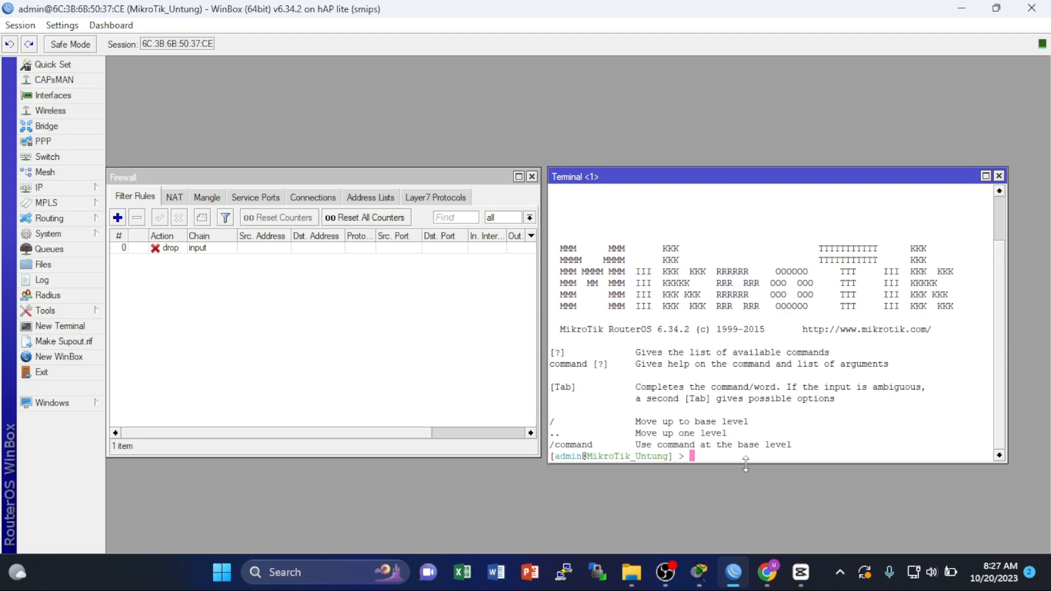
text(ping google.com)
key(Return)
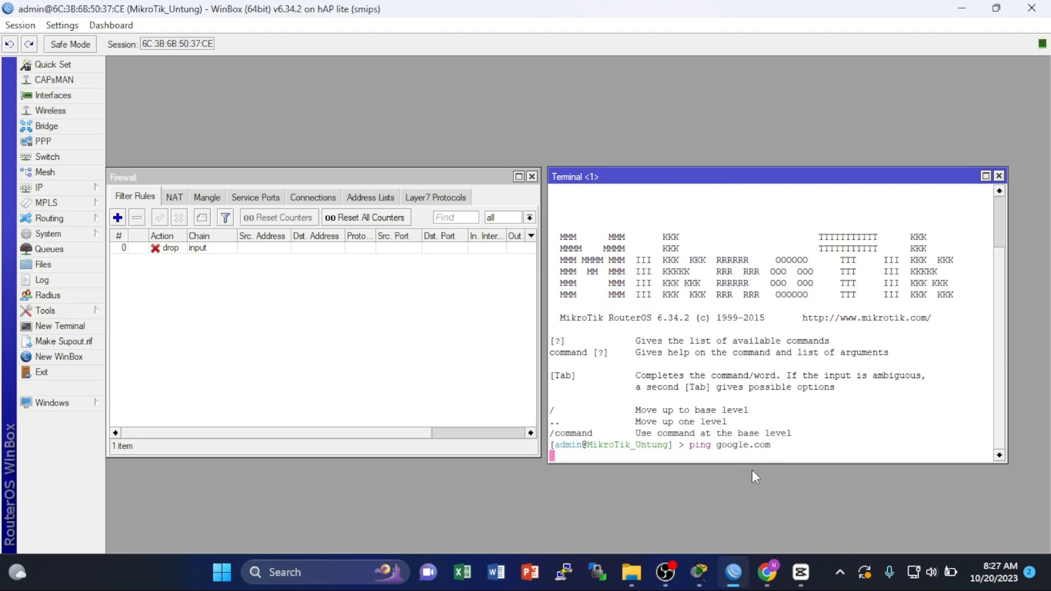
- Disable the input drop rule briefly while the ping runs, and enable it again
click(178, 249)
click(178, 218)
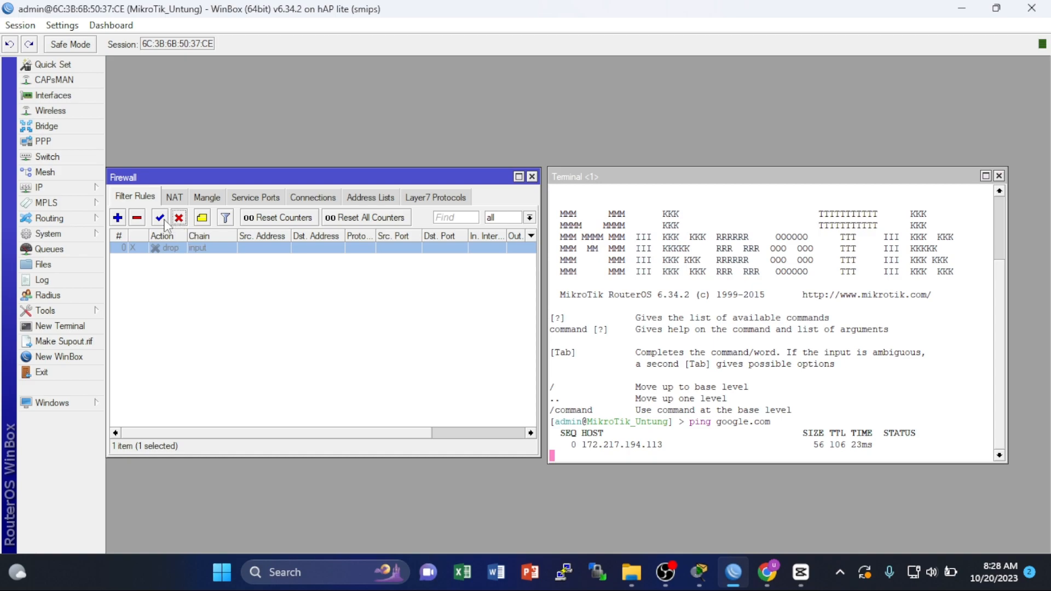
click(163, 218)
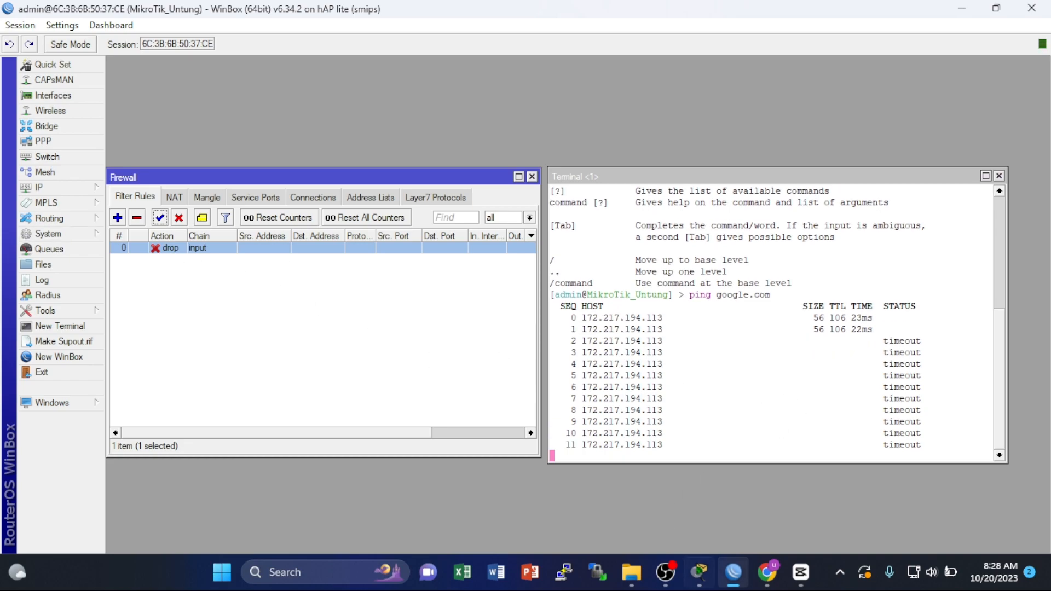
- Ping google.com from the PC's Command Prompt, and return to WinBox to compare with the router's ping
click(333, 566)
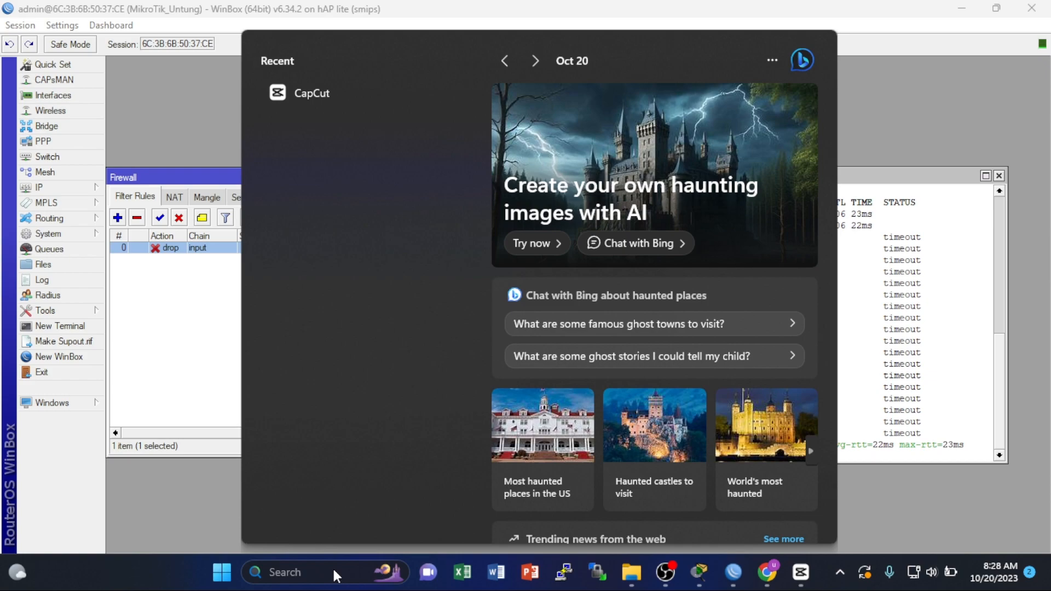
text(cmd)
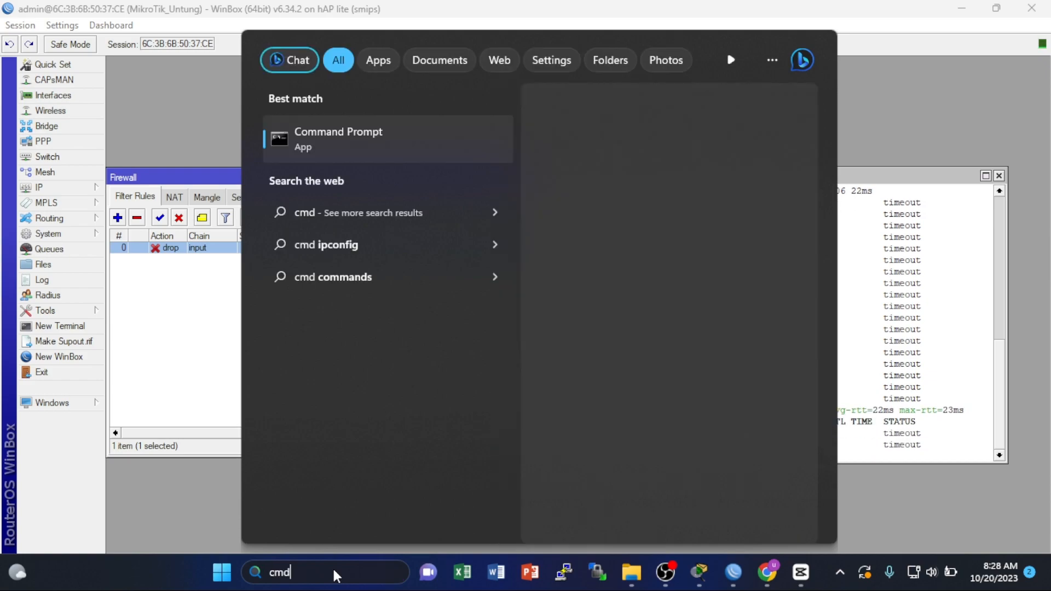
key(Escape)
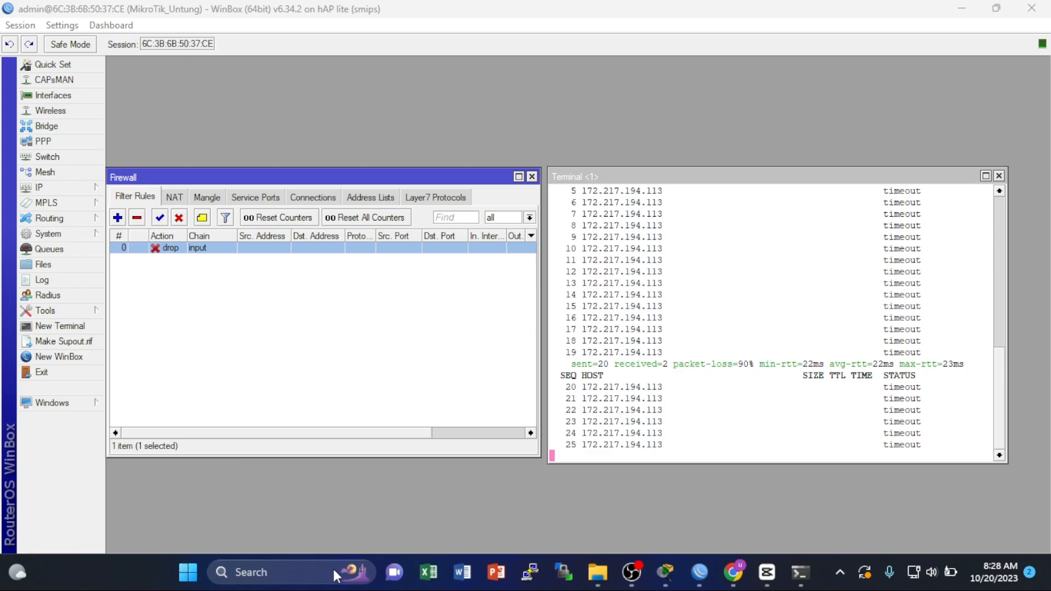
text(ping google.com)
key(Return)
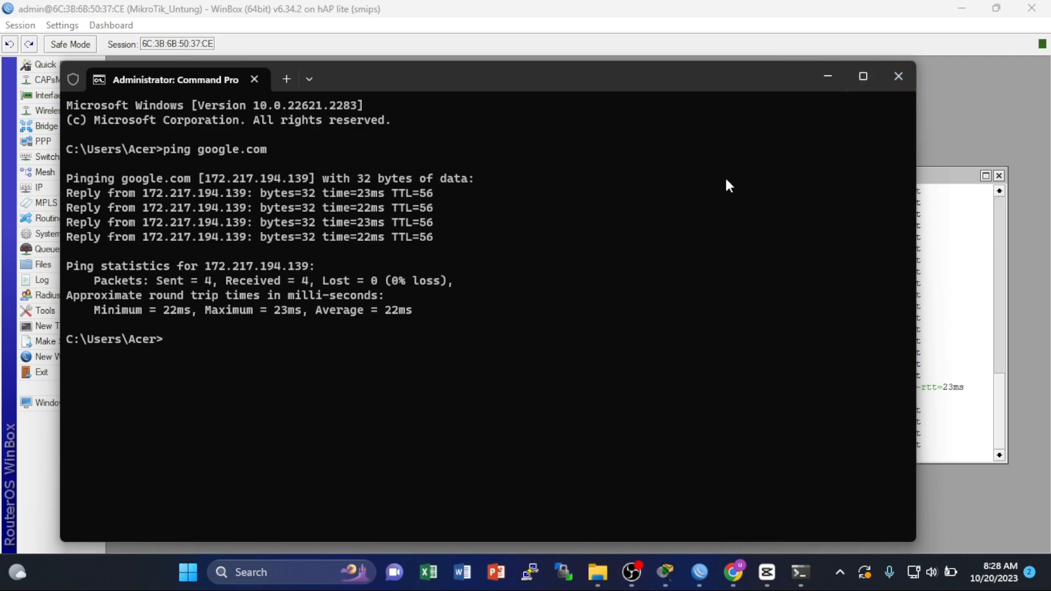
click(827, 76)
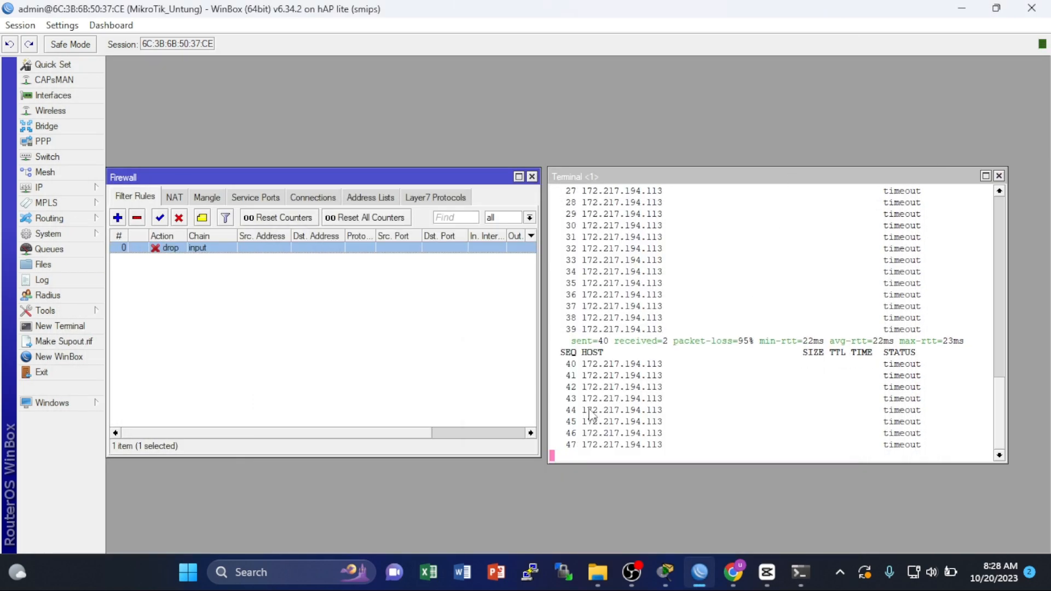
- Stop the router's running ping and start a new firewall filter rule with its chain set to output
click(590, 415)
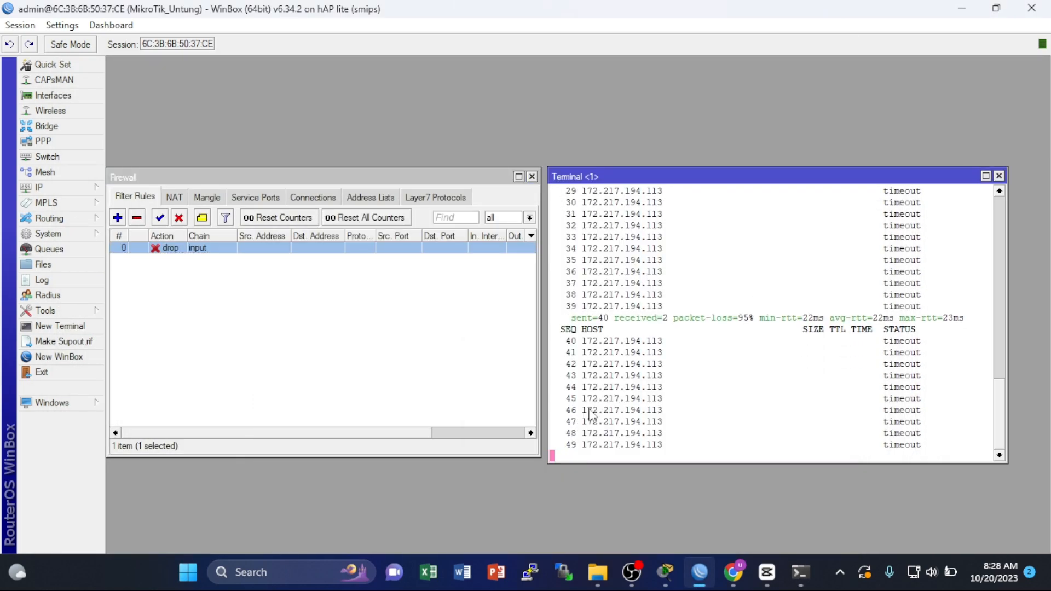
key(ctrl+c)
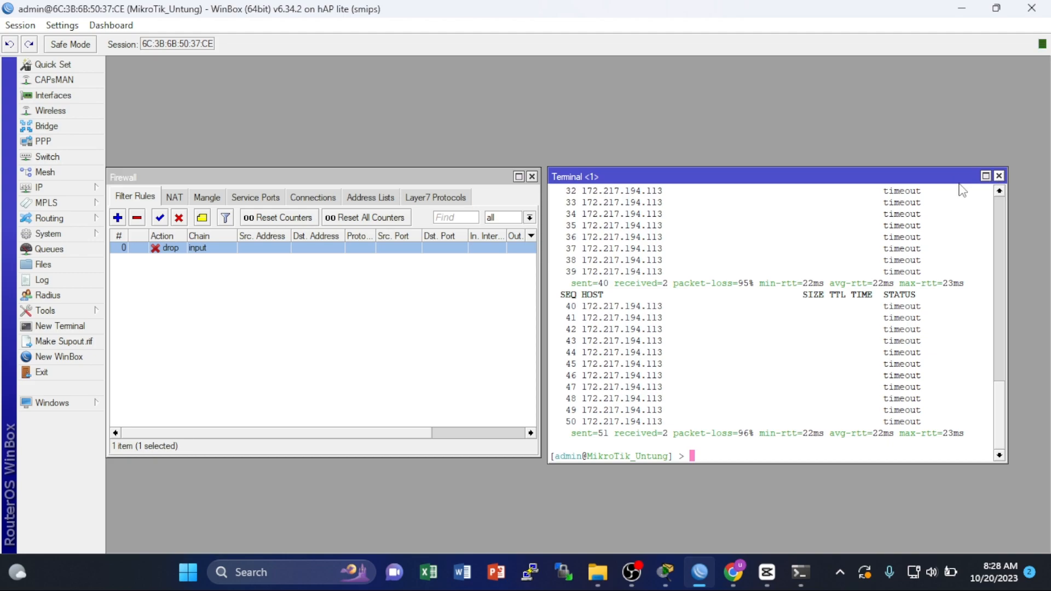
click(117, 217)
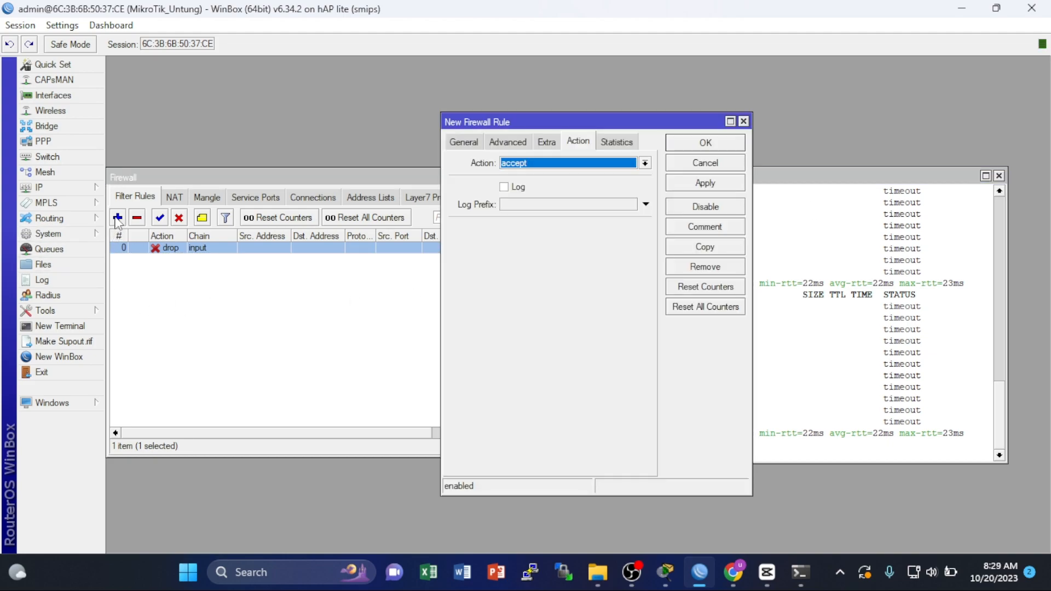
click(461, 147)
click(645, 163)
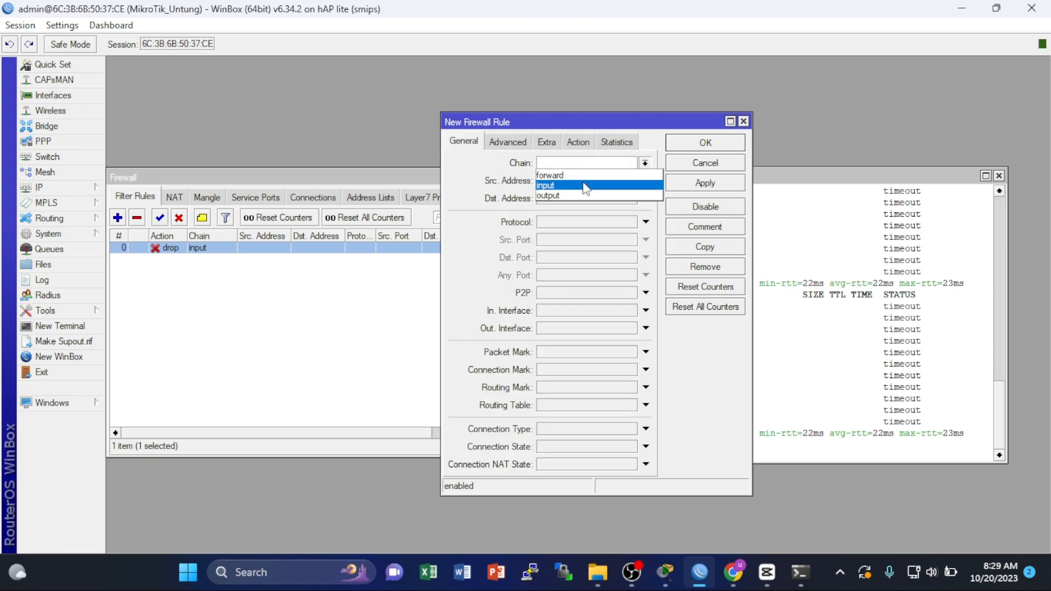
click(544, 195)
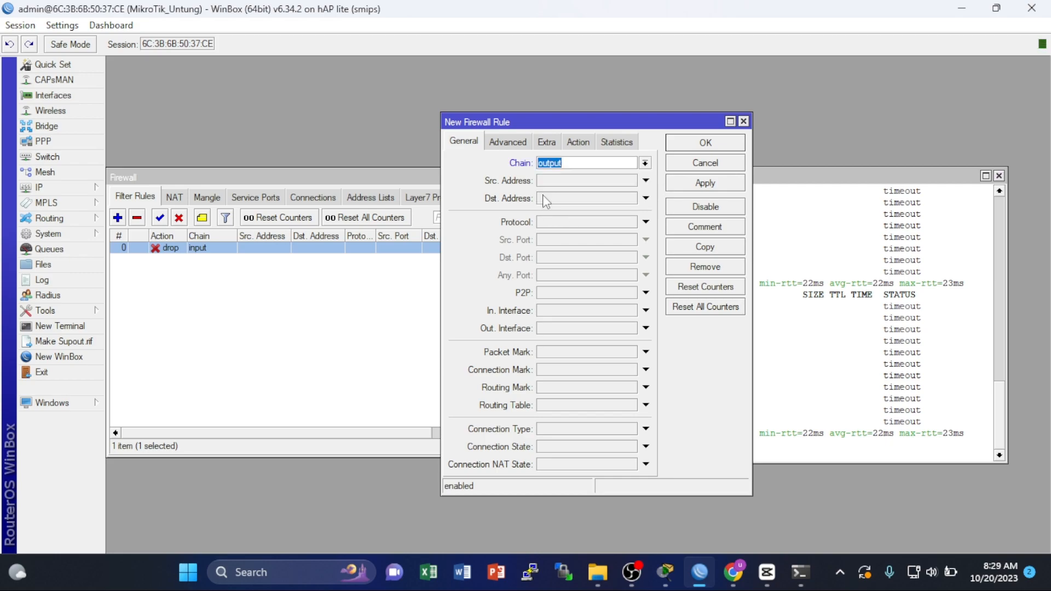
- Set the output rule's action to drop, apply it and close the rule
click(578, 143)
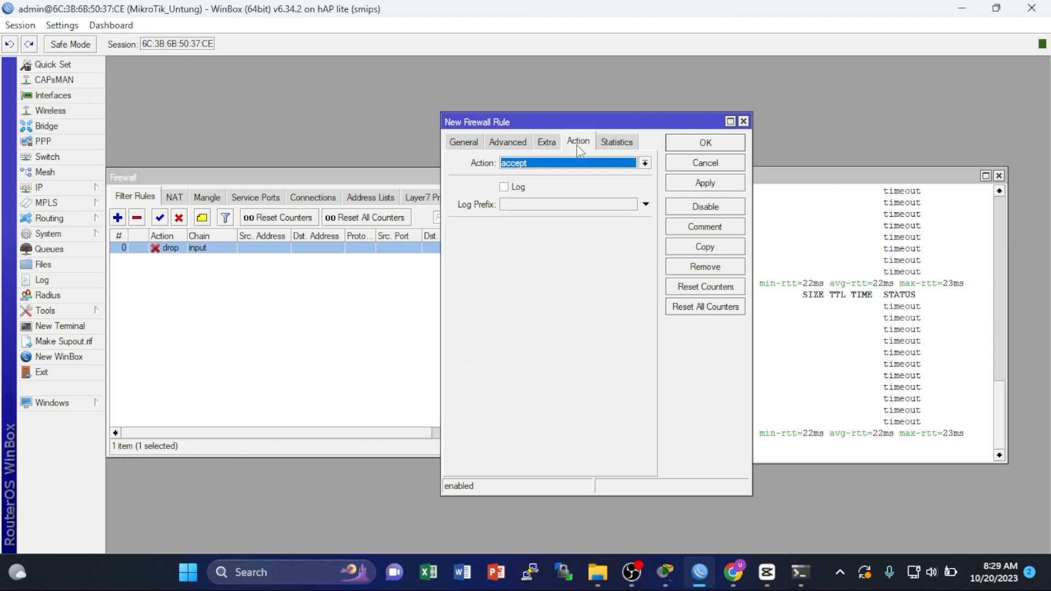
click(645, 163)
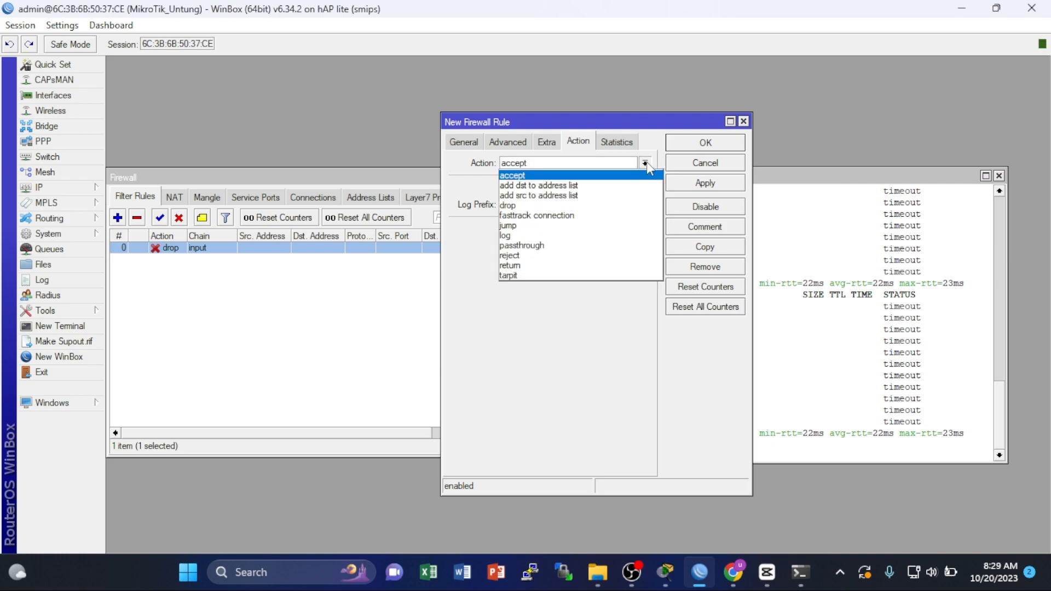
click(540, 205)
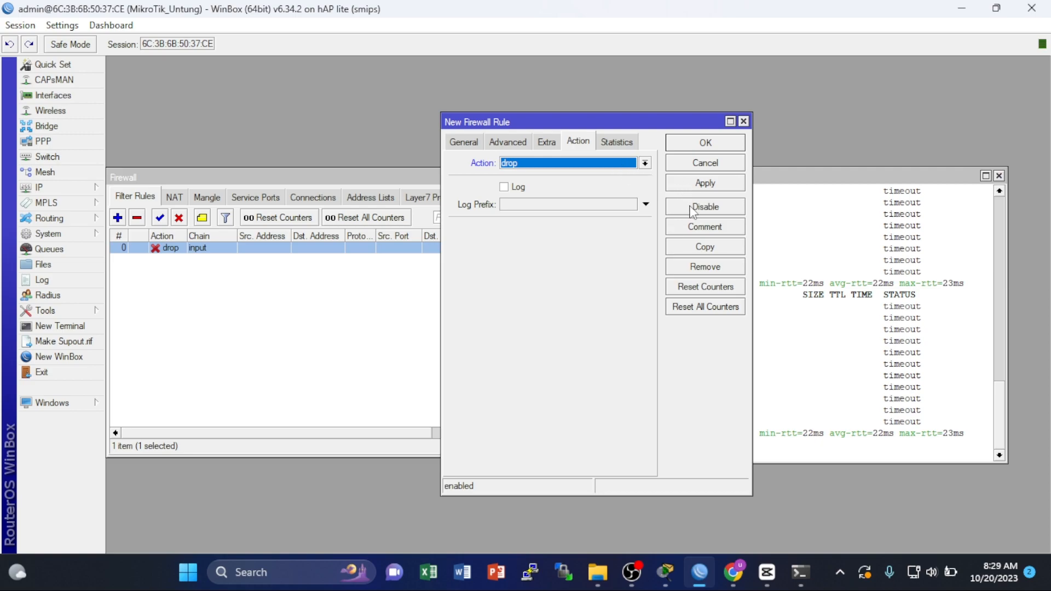
click(695, 185)
click(715, 143)
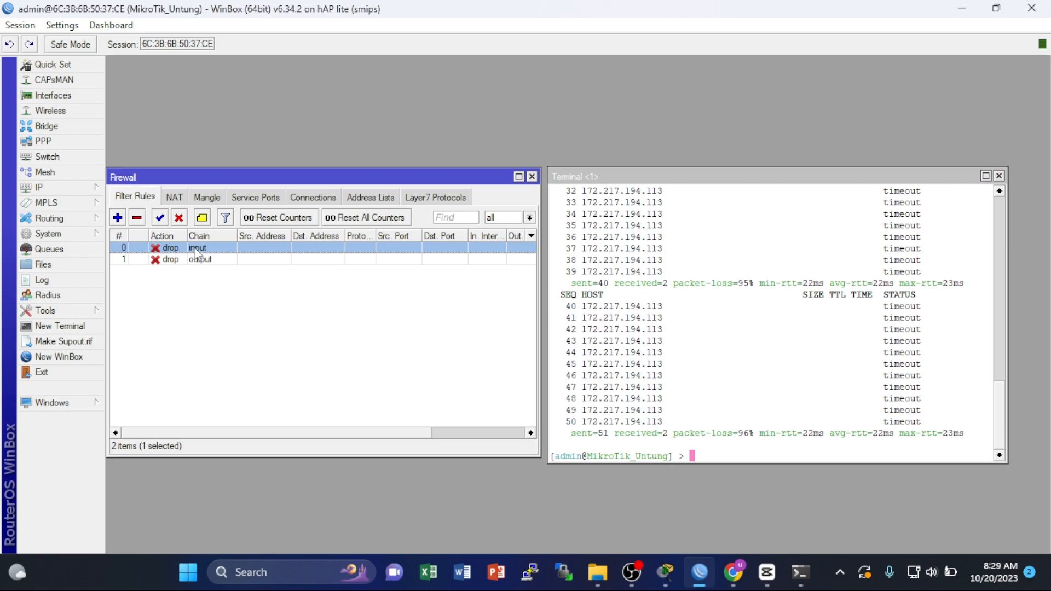
- Disable the input drop rule and the output drop rule in the filter rules list
click(179, 217)
click(231, 355)
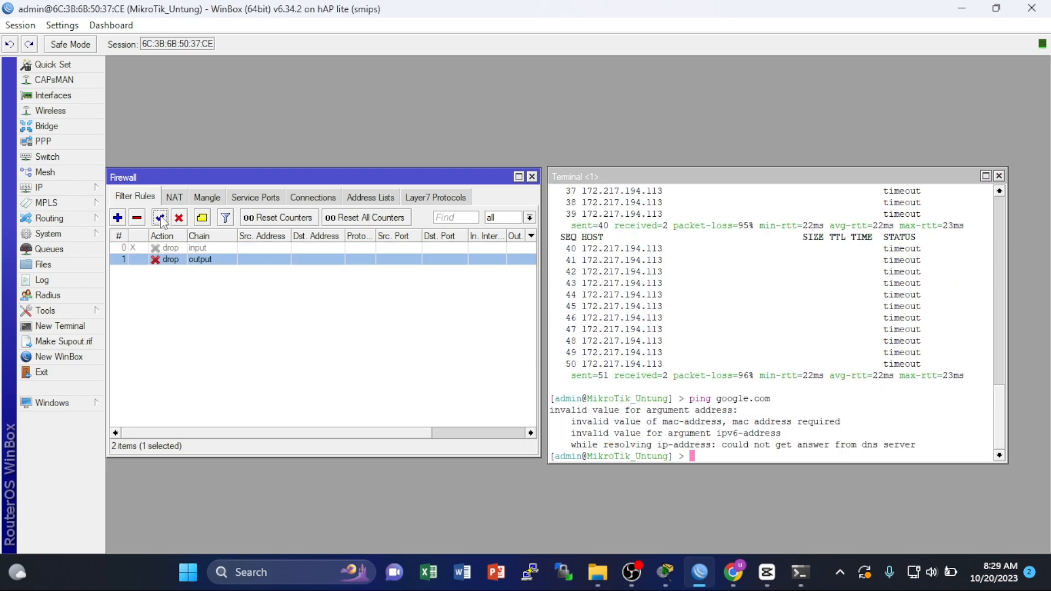
click(179, 217)
- Ping google.com from the router terminal and enable the output drop rule while the ping runs
click(698, 348)
key(Up)
key(Return)
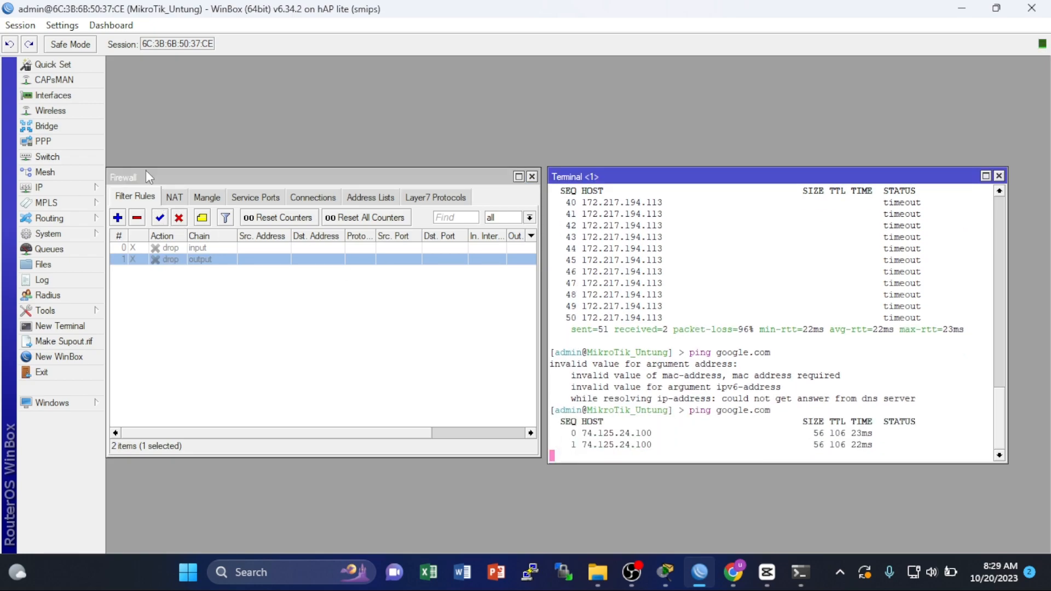
click(160, 218)
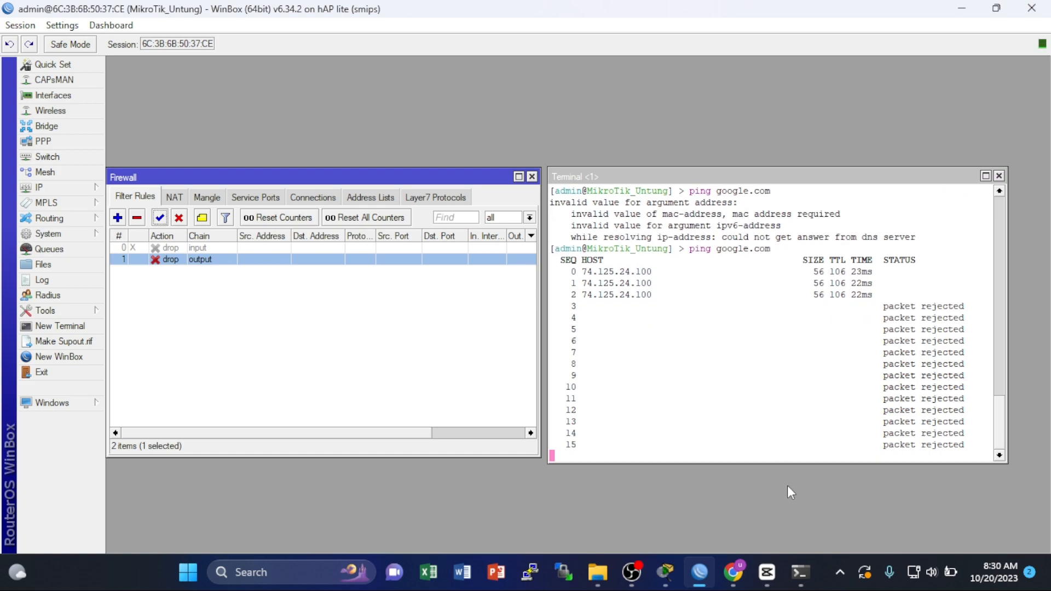
- Switch to the PC's Command Prompt, ping google.com again to test the output drop rule, and close the window
click(804, 573)
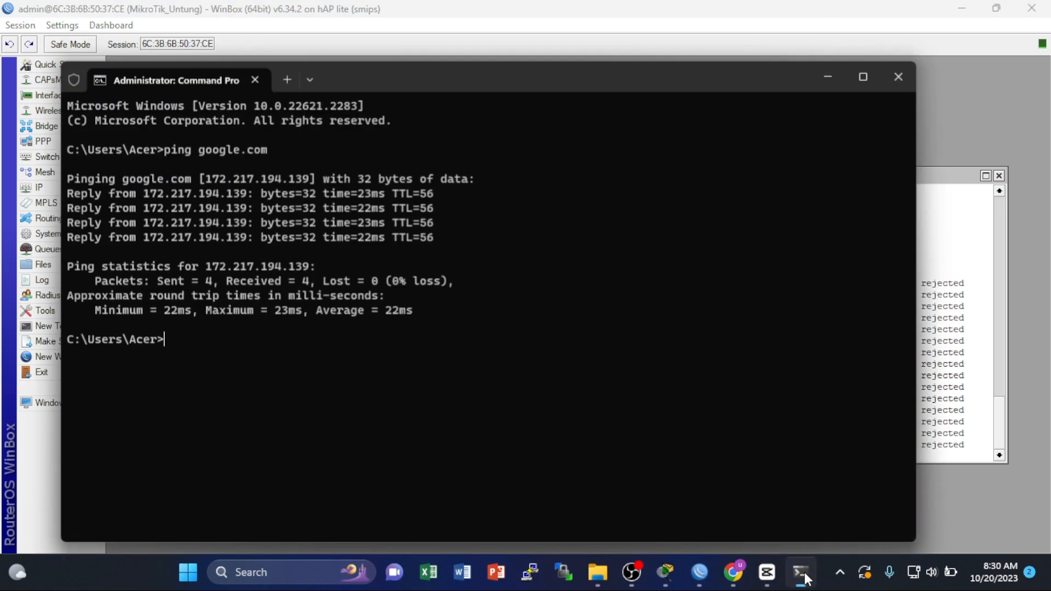
key(Up)
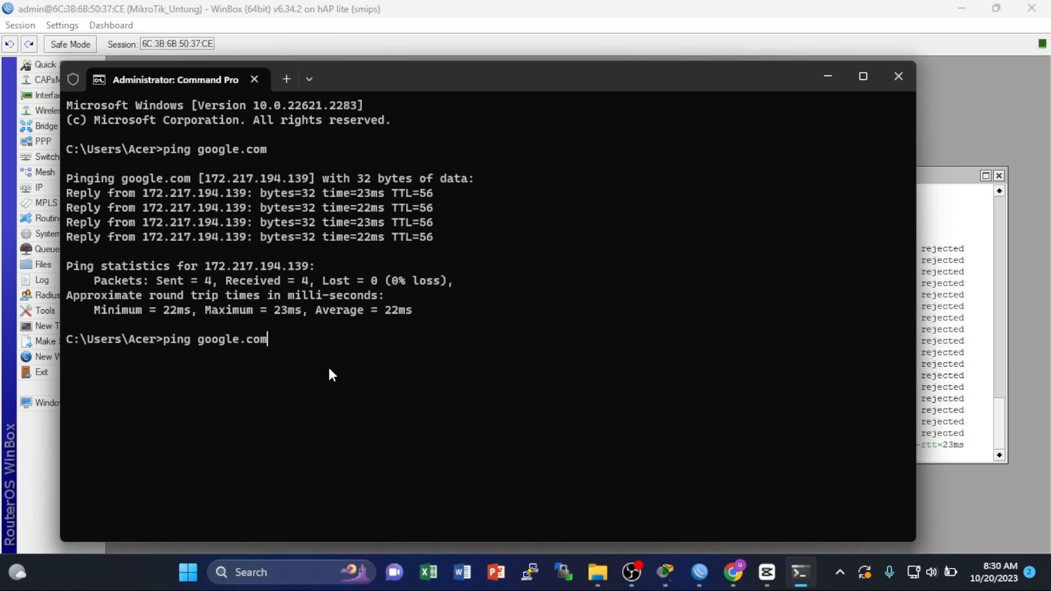
key(Return)
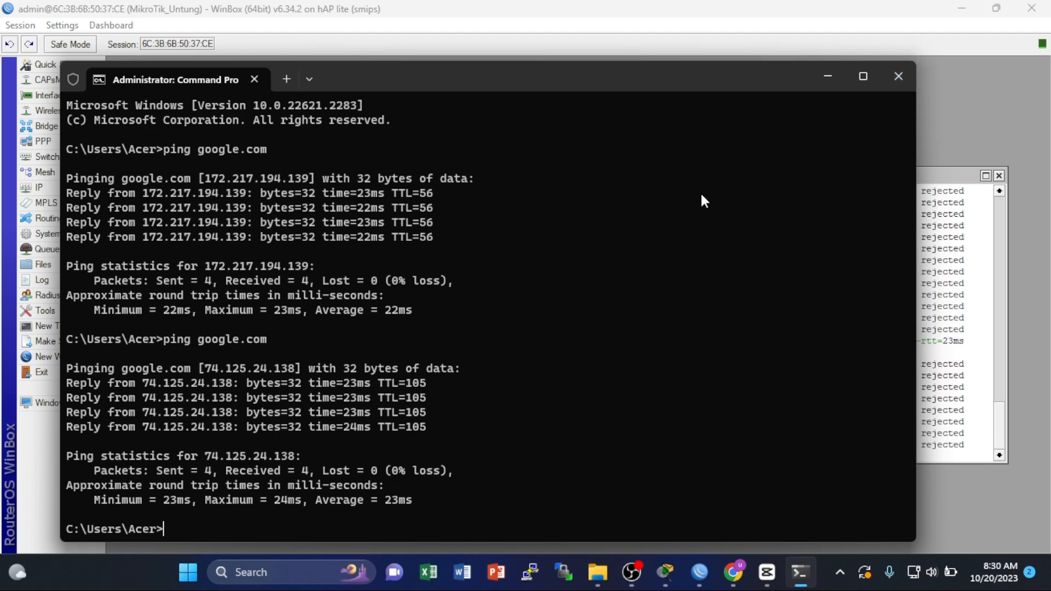
click(898, 82)
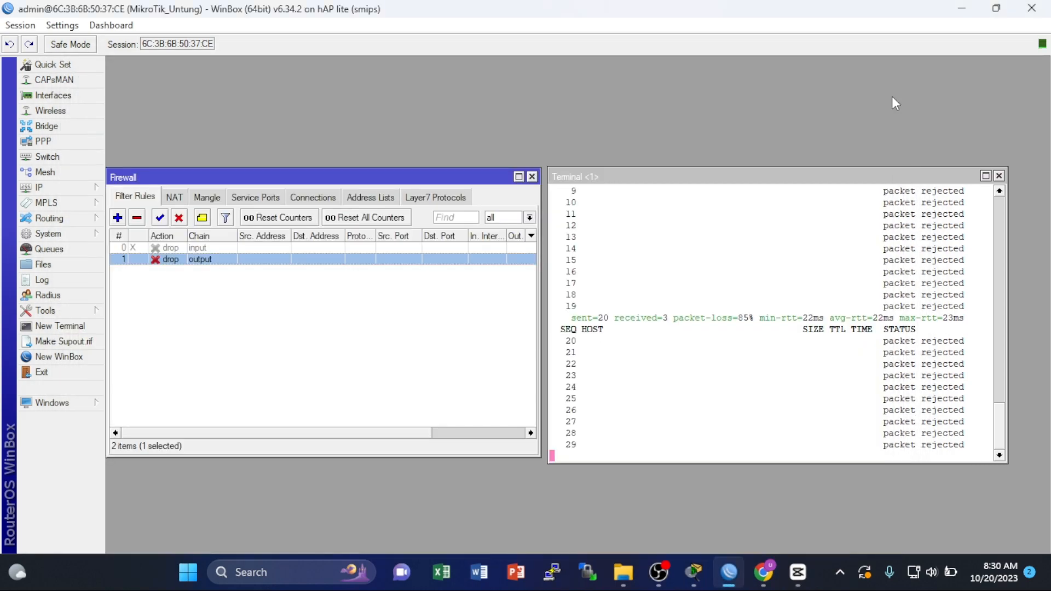
- Stop the router's ping and start a new firewall filter rule with its chain set to forward
click(898, 438)
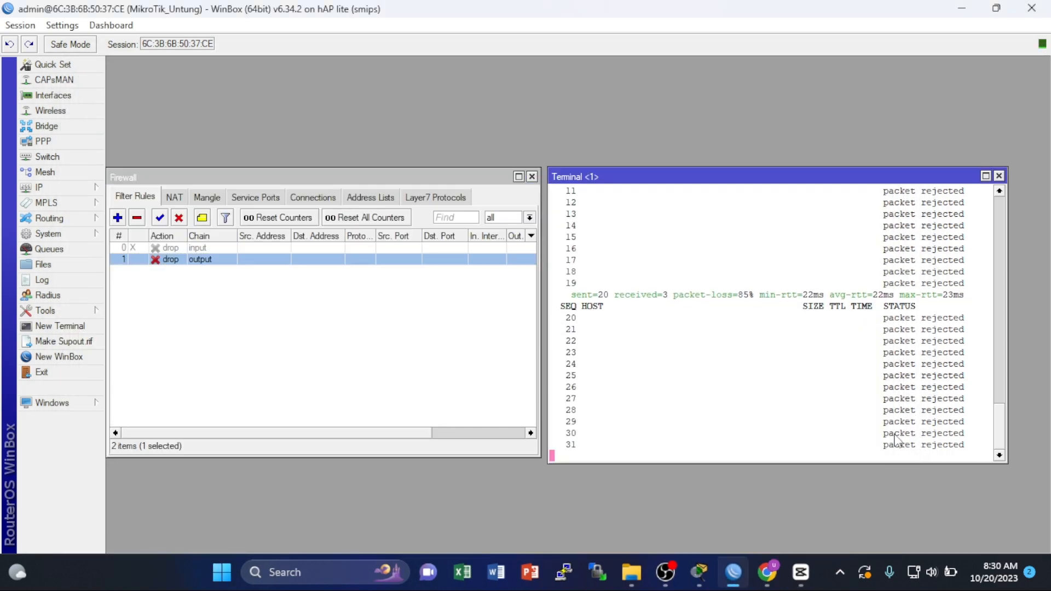
key(ctrl+c)
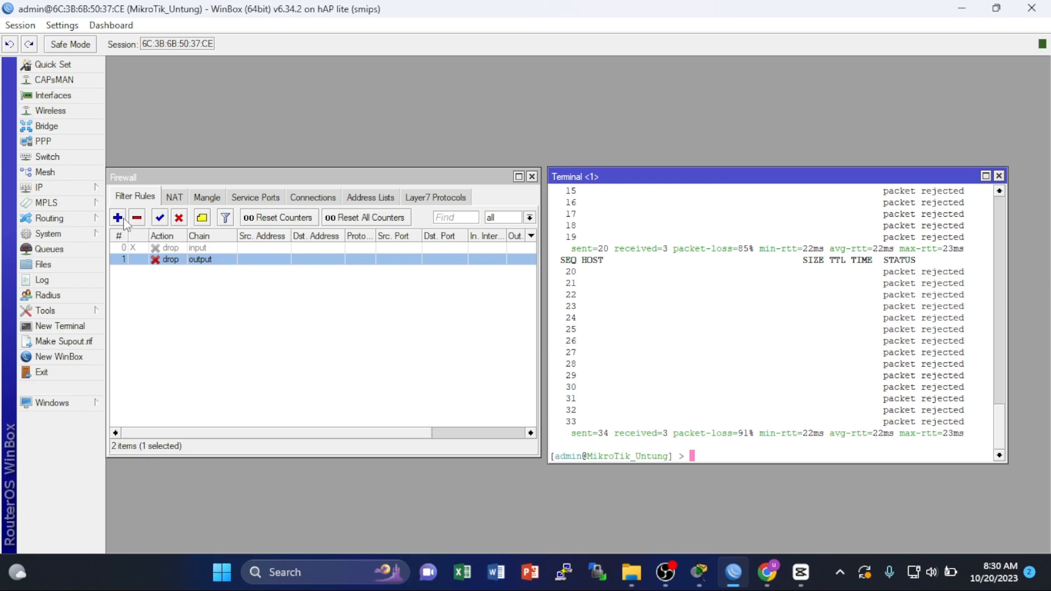
click(185, 361)
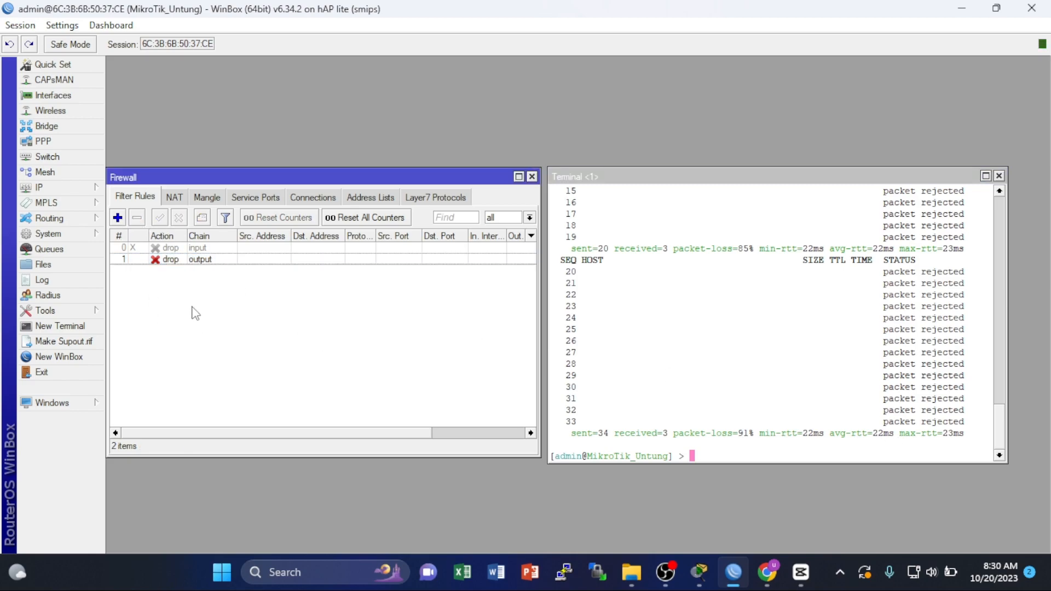
click(118, 218)
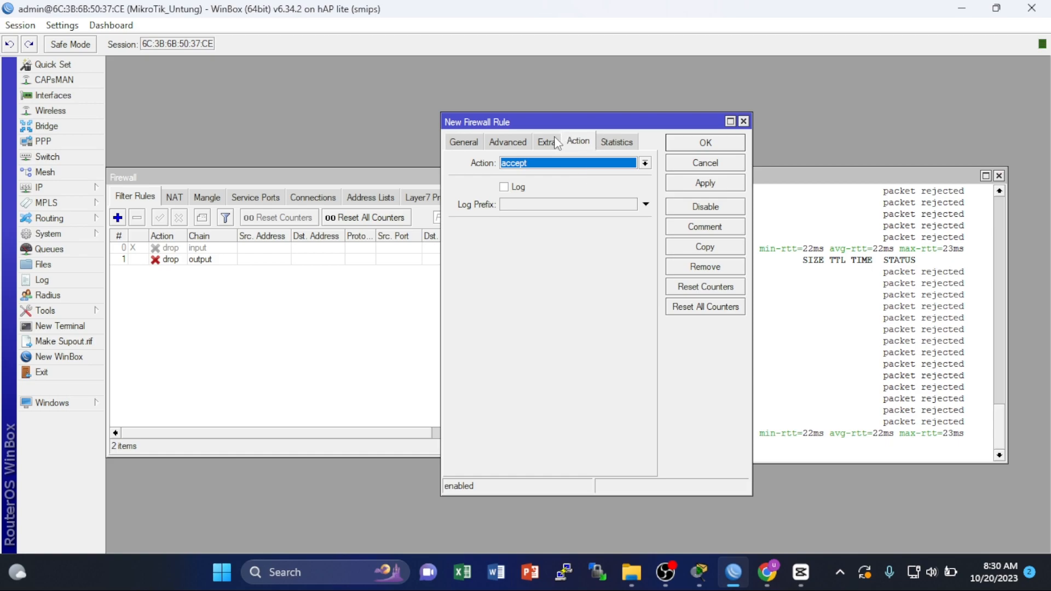
click(466, 143)
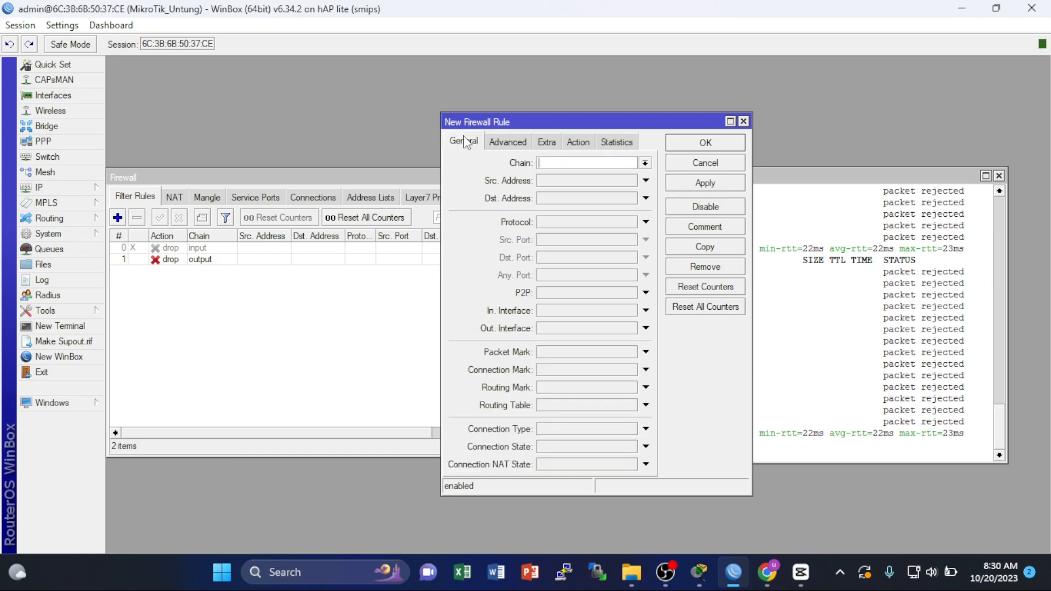
click(646, 164)
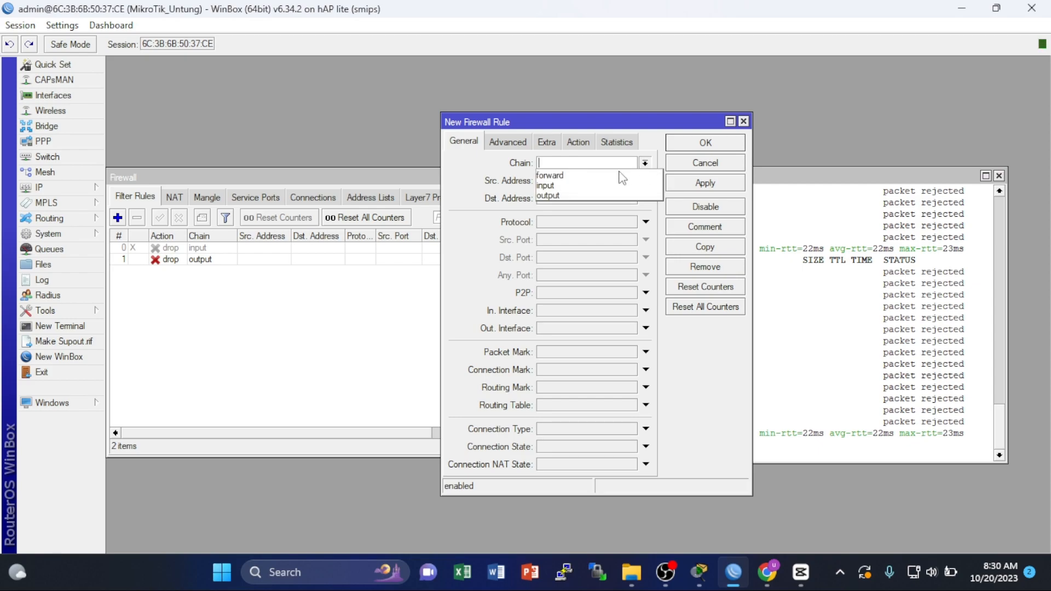
click(564, 175)
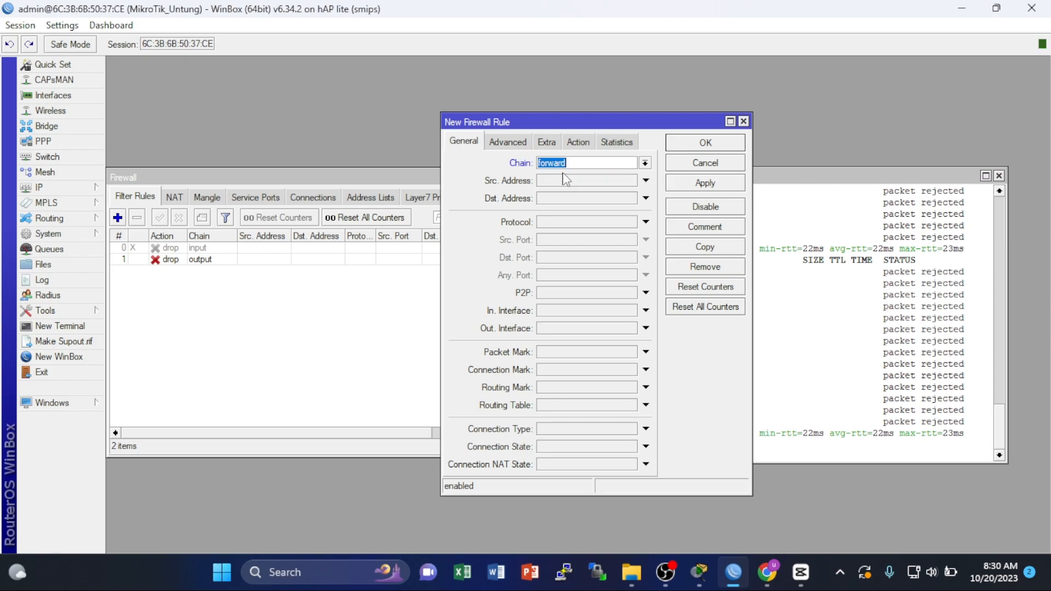
- Set the forward rule's action to drop, apply it and close the rule
click(576, 146)
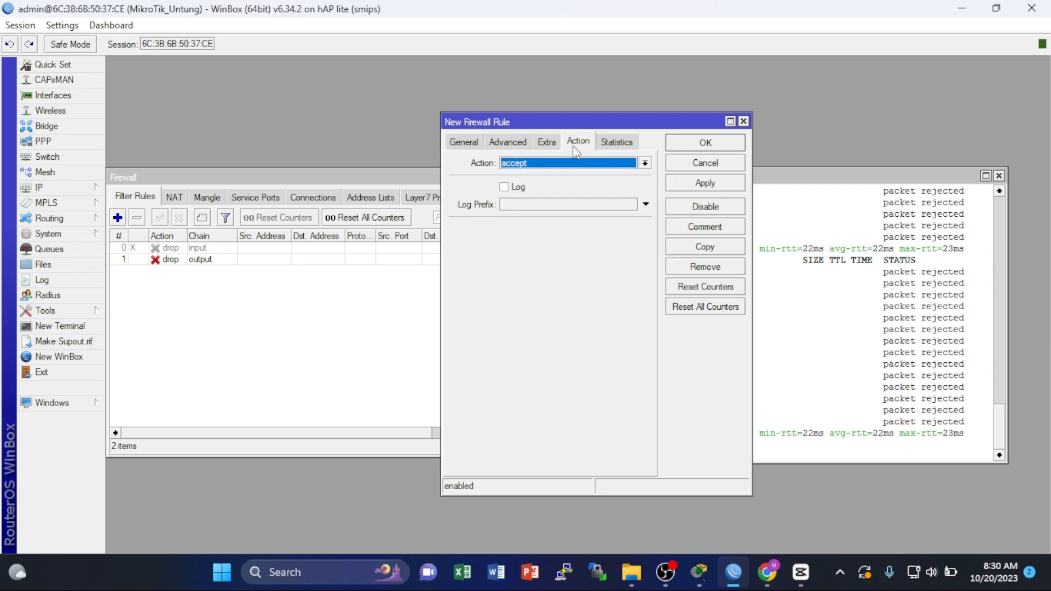
click(645, 163)
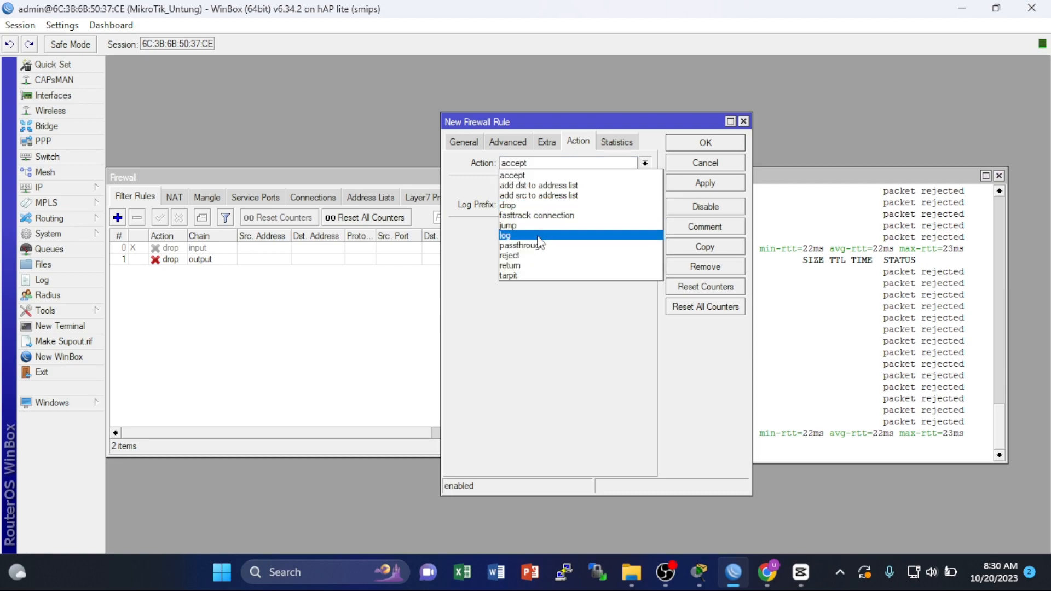
click(520, 205)
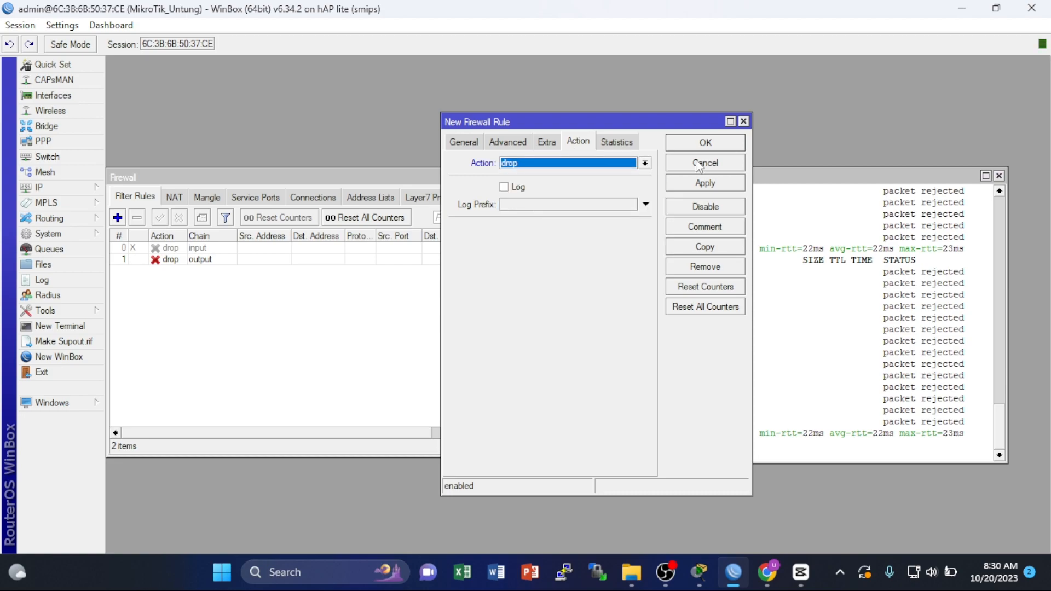
click(702, 187)
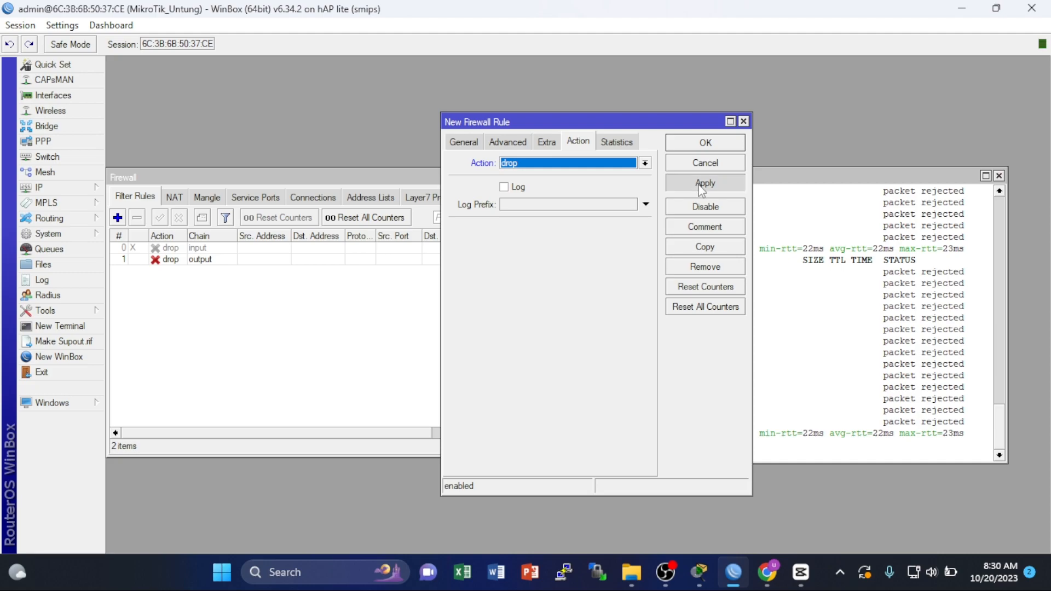
click(701, 151)
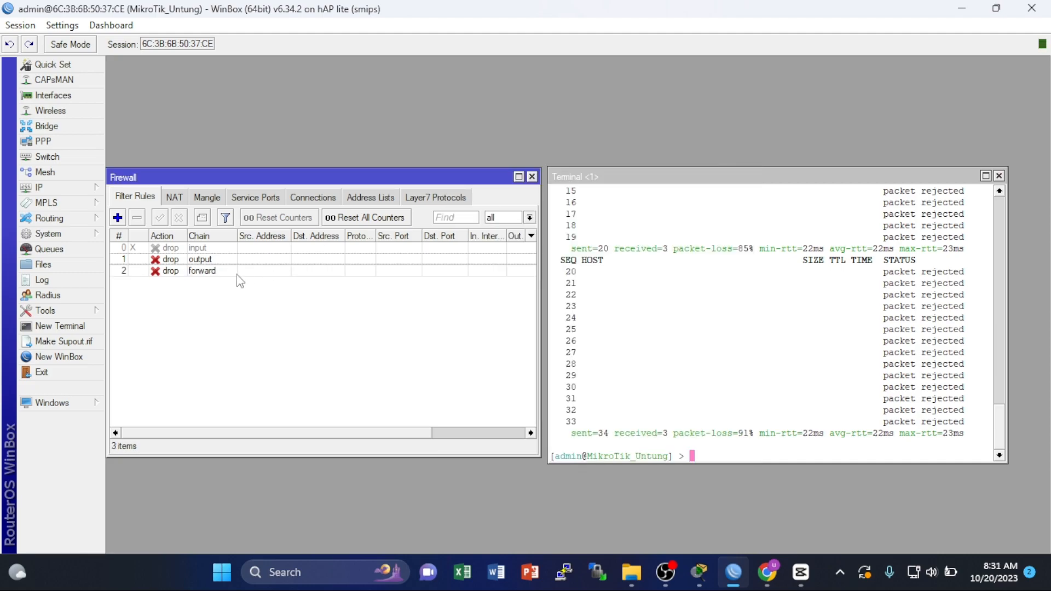
- Disable the output drop rule so that only the forward drop rule is active
click(197, 261)
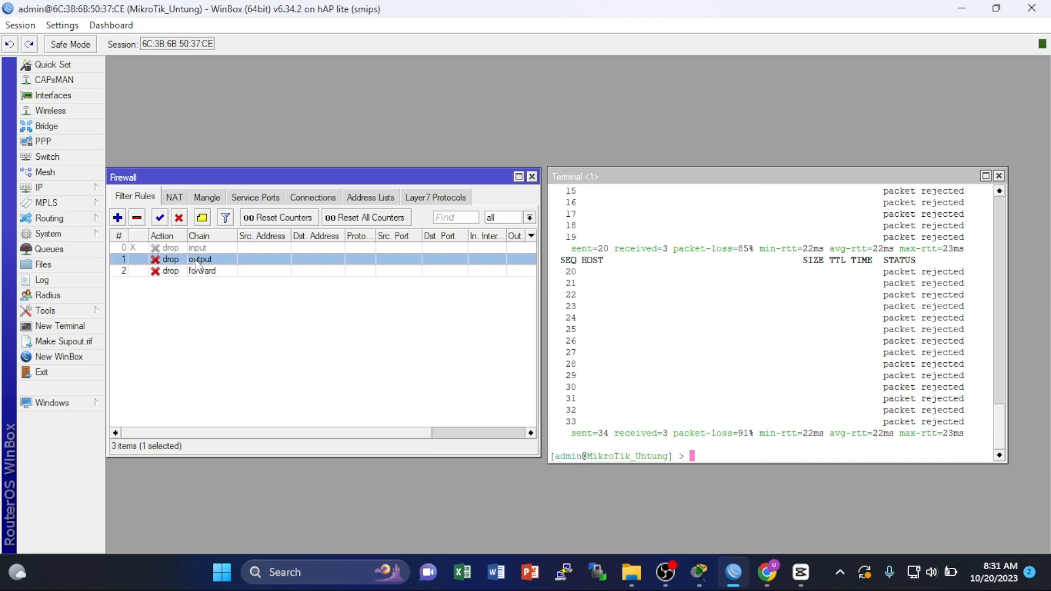
click(179, 217)
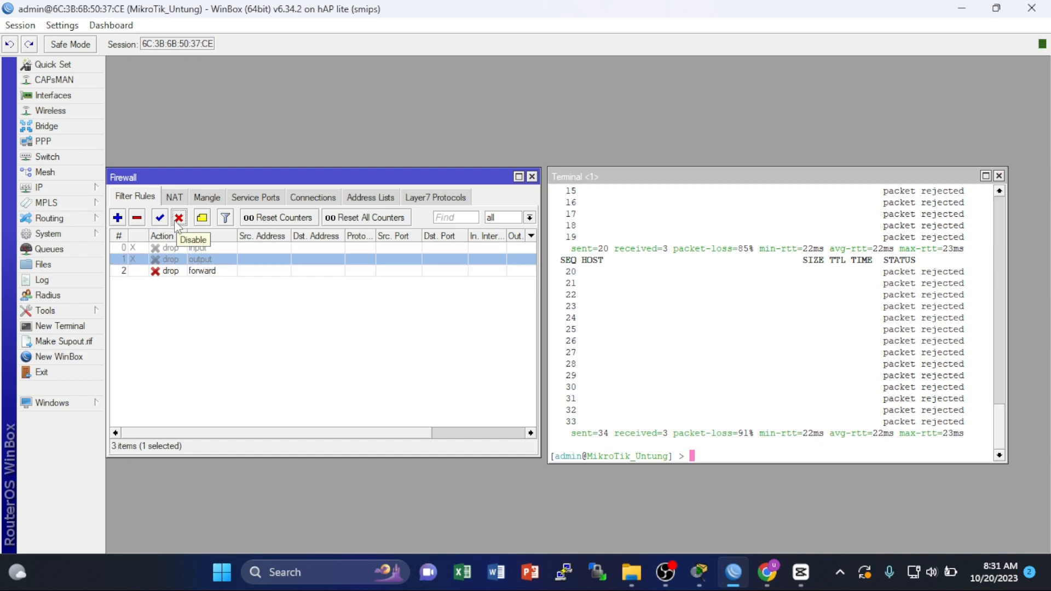
click(411, 387)
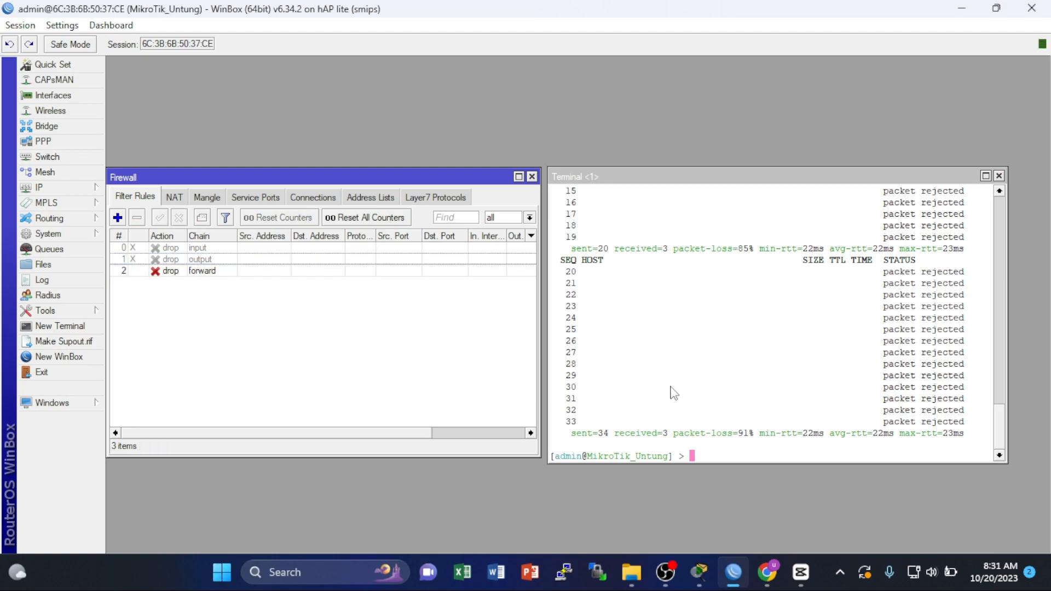
- Ping google.com from the router terminal to test the forward drop rule
key(Up)
click(733, 406)
text(ping google.com)
key(Return)
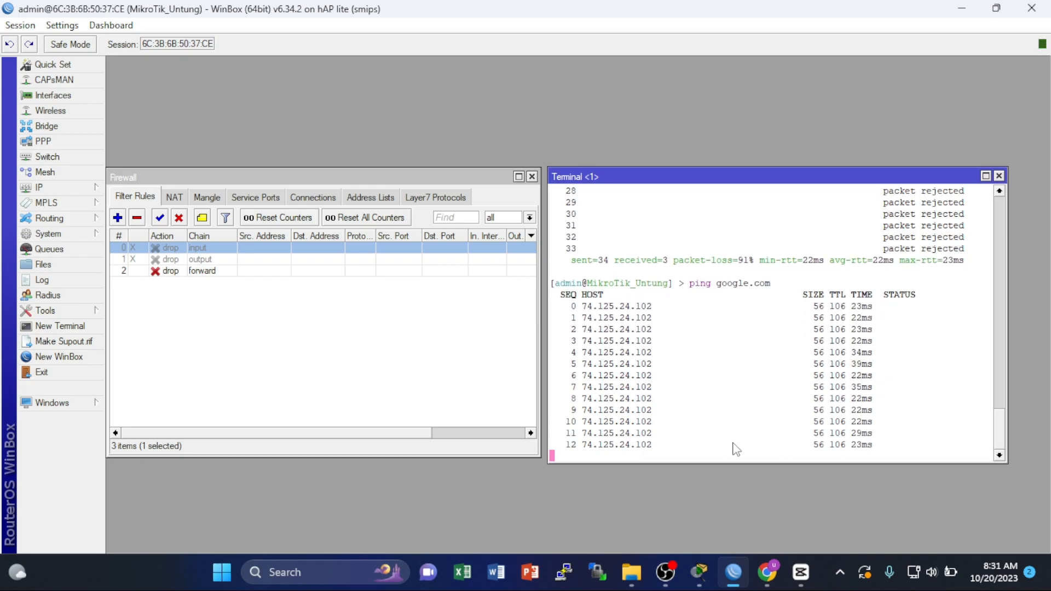
- Open a Command Prompt on the PC and ping google.com to test the forward drop rule, then minimize it
key(super+r)
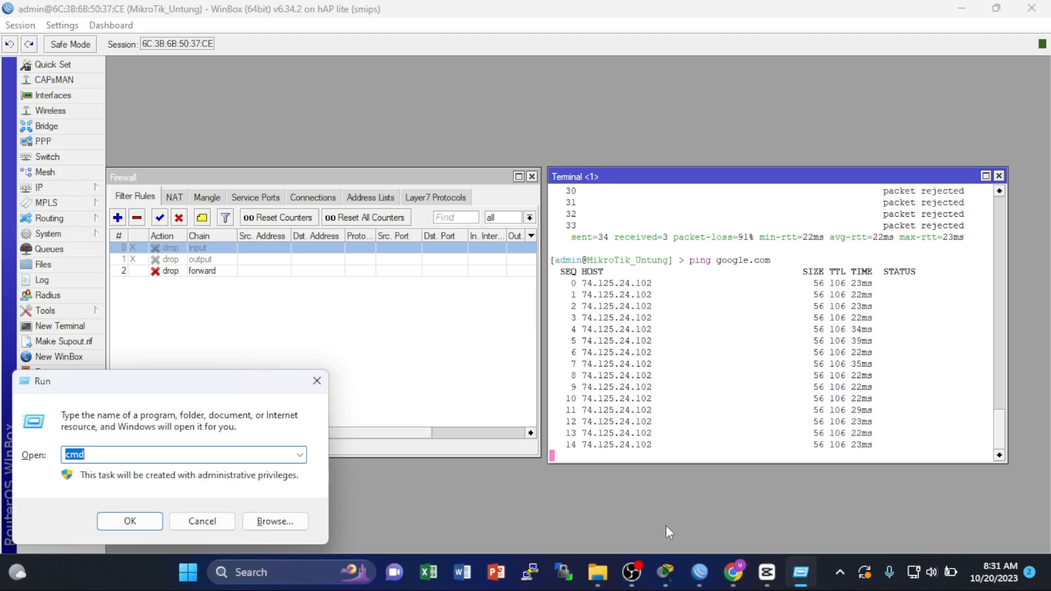
key(Escape)
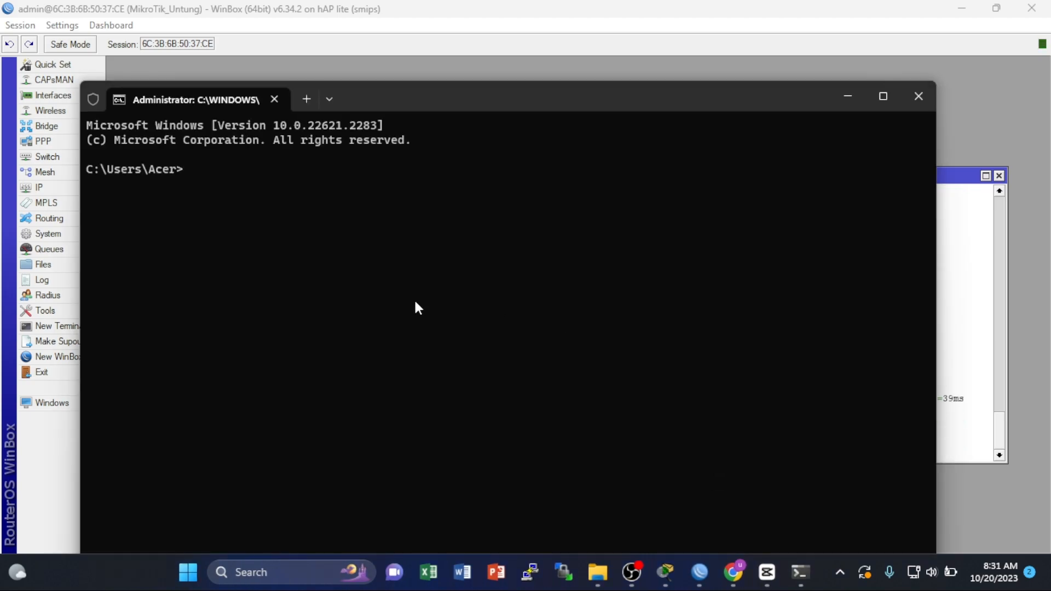
text(ping )
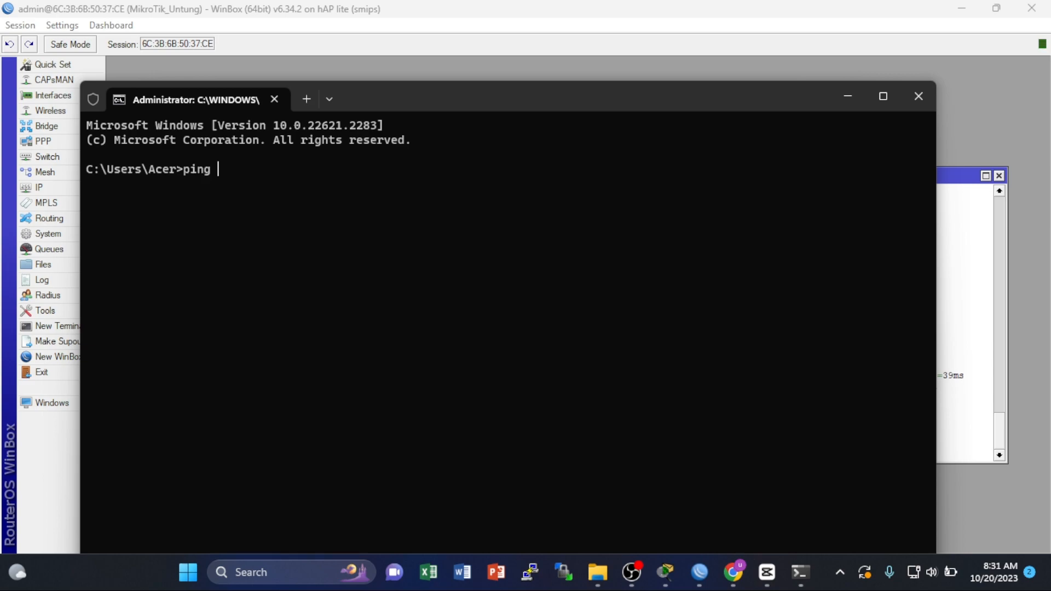
text(google)
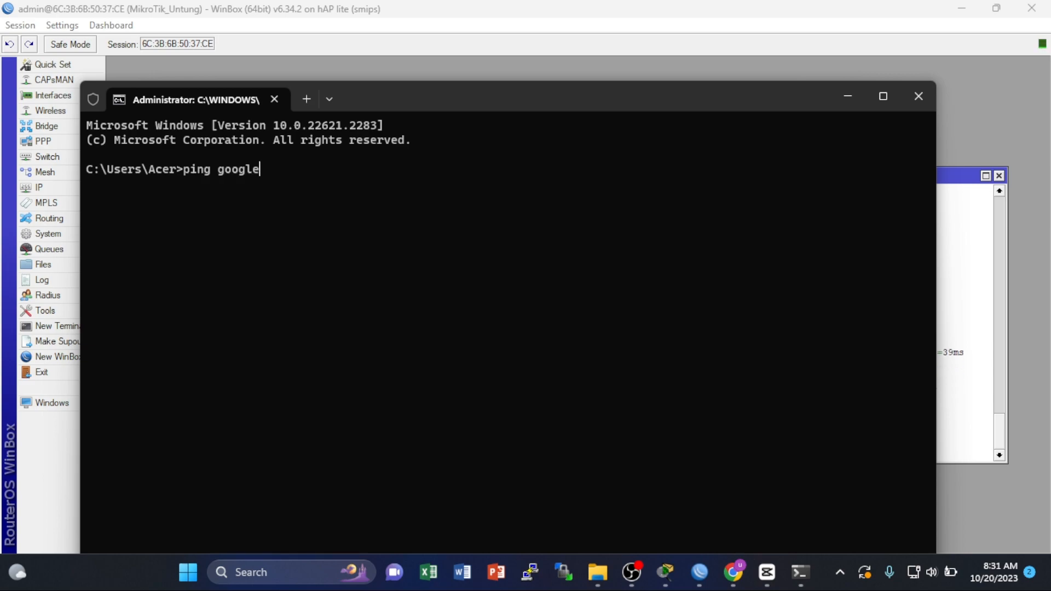
text(.com)
key(Return)
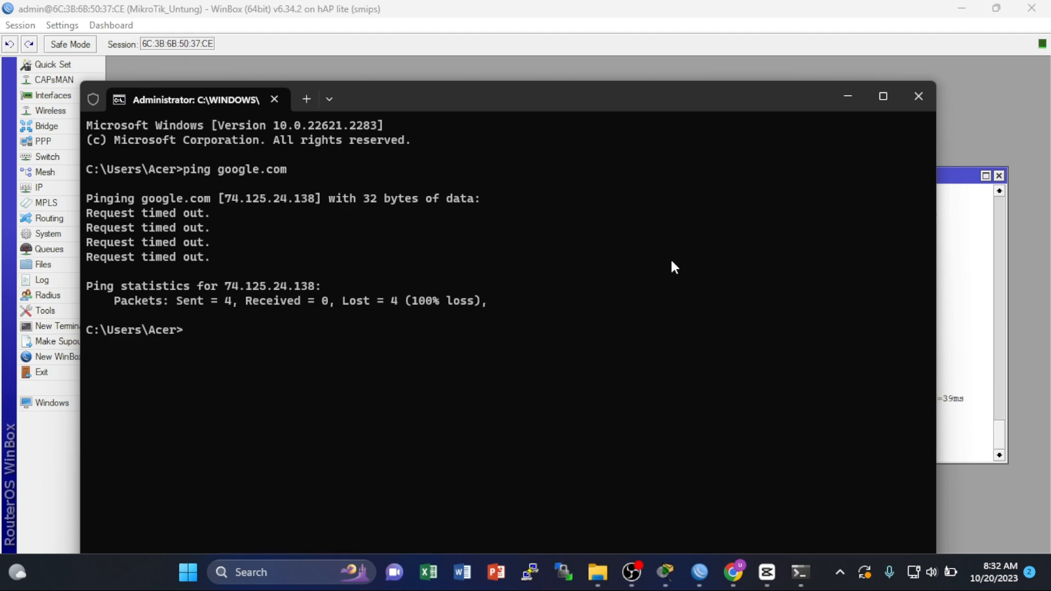
click(858, 99)
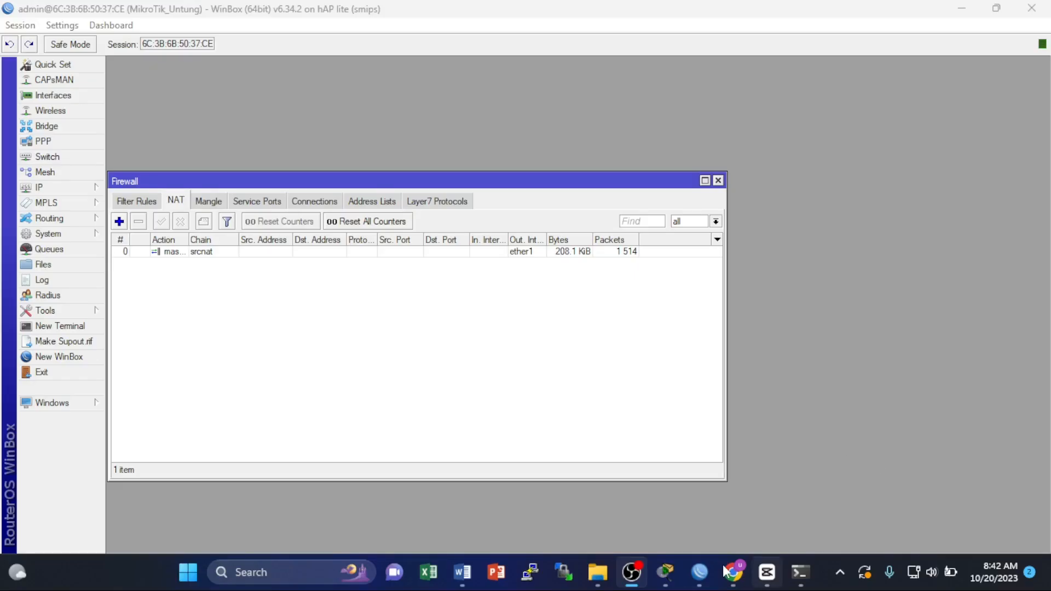
- Start a new NAT rule with its chain set to srcnat and its protocol set to tcp
click(708, 570)
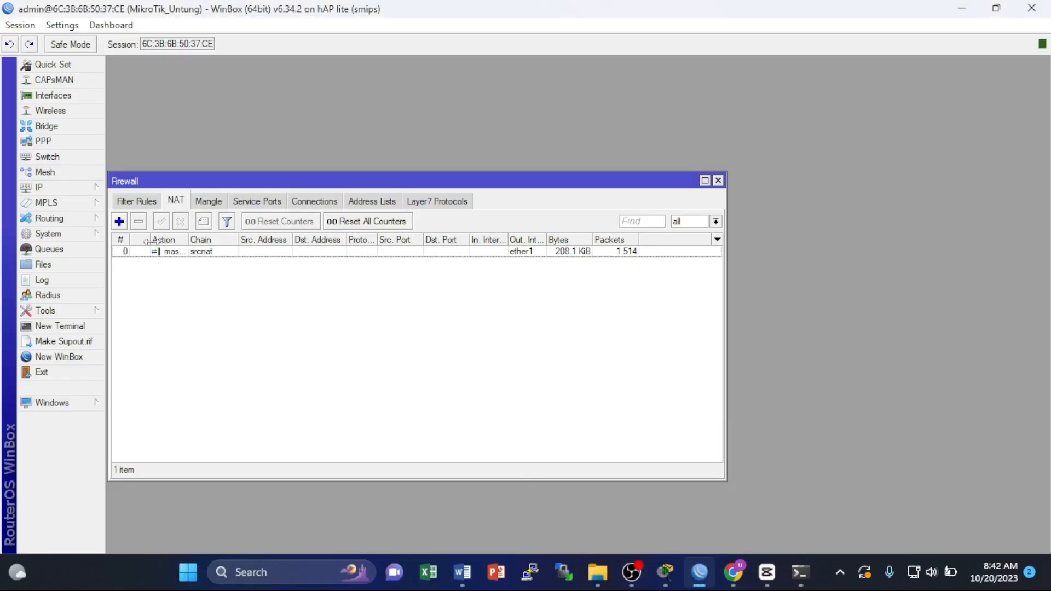
click(120, 222)
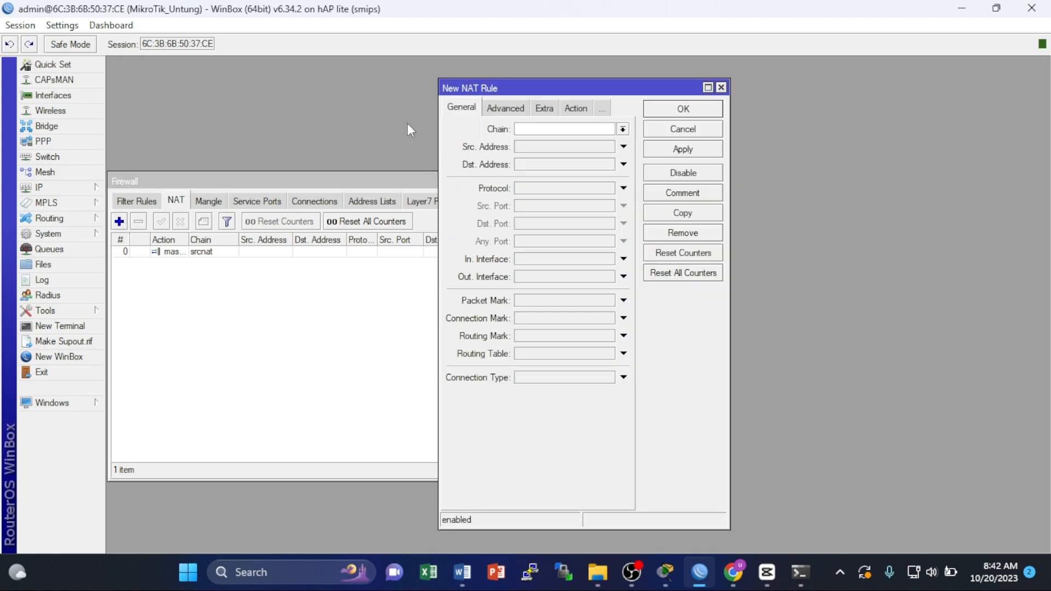
click(623, 130)
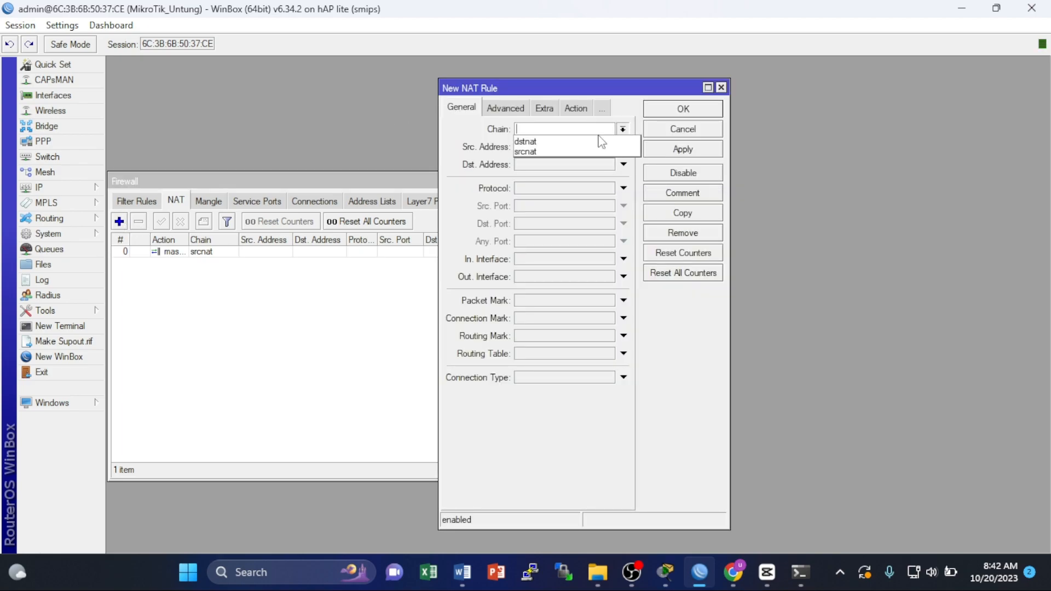
click(558, 152)
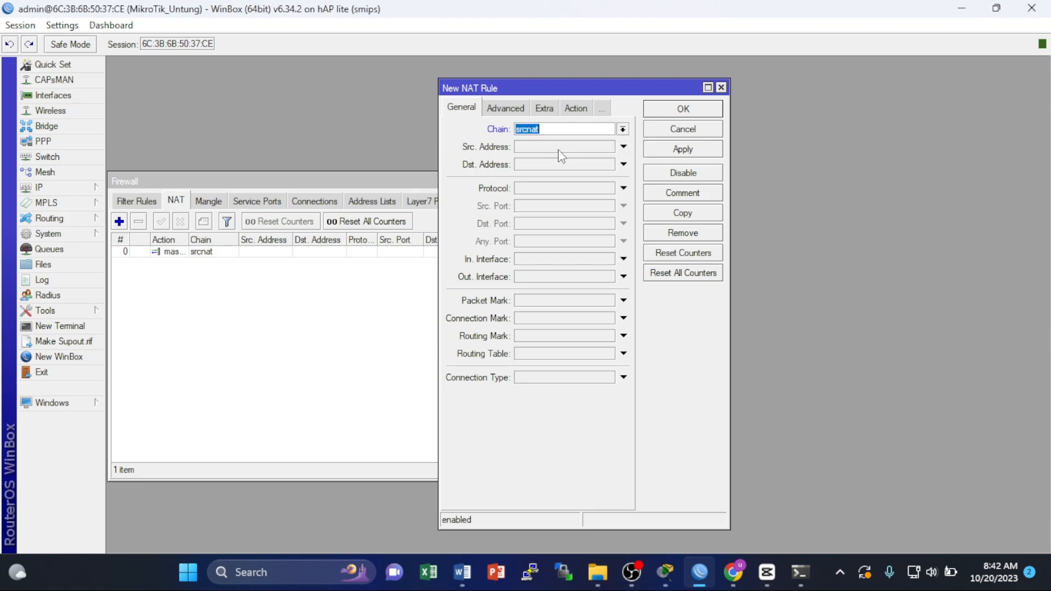
click(622, 188)
click(611, 189)
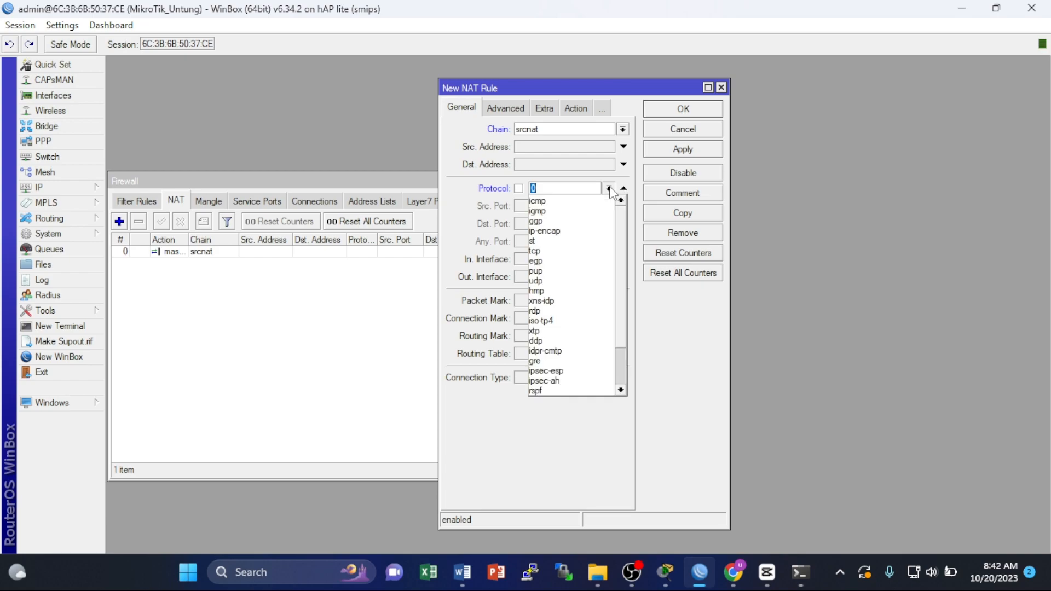
click(536, 251)
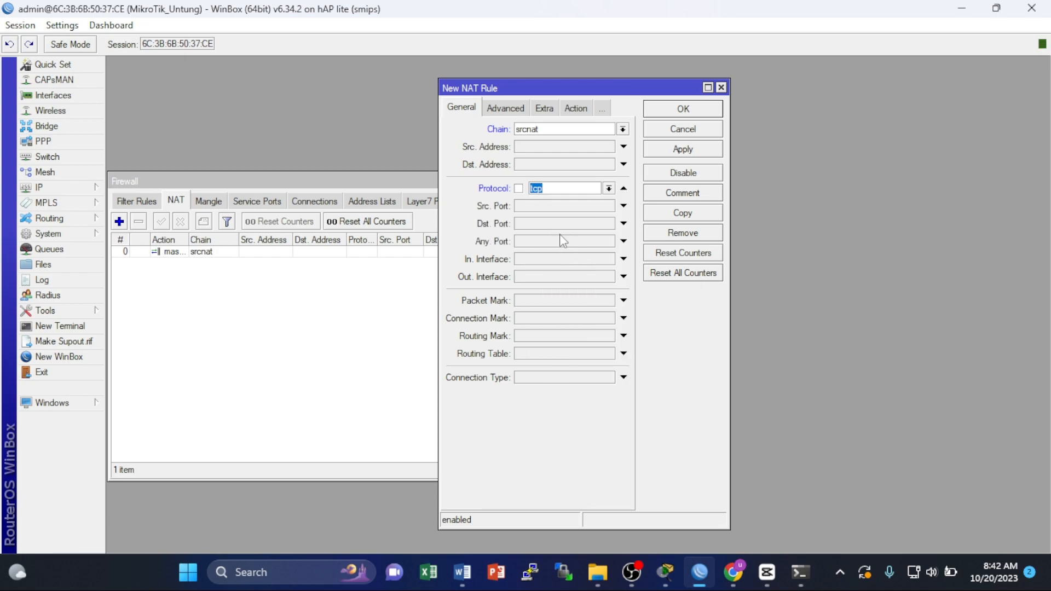
- Set the NAT rule's destination port to 80 and its out interface to ether1
click(622, 224)
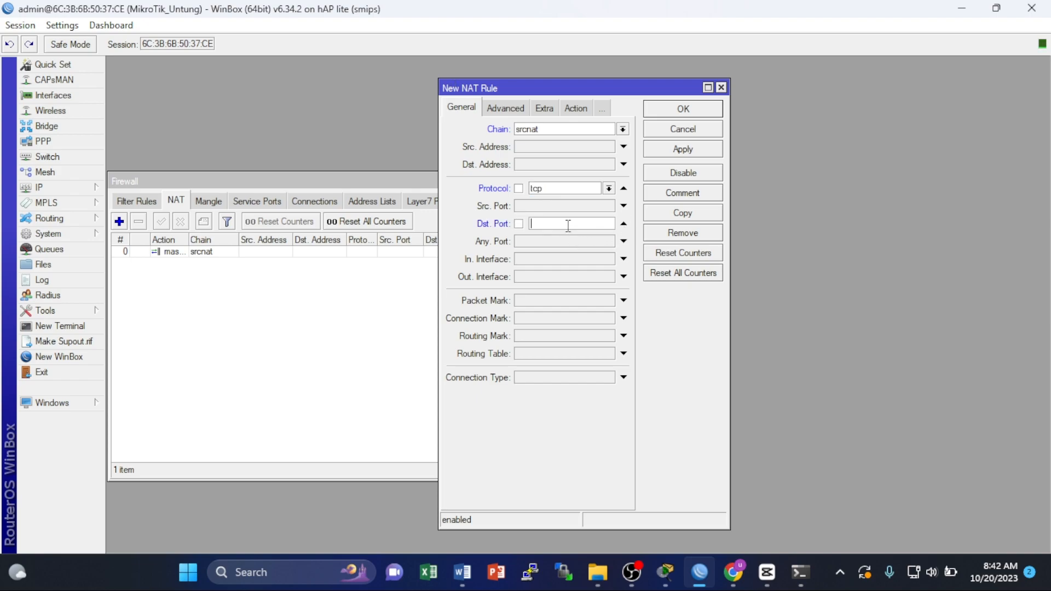
text(80)
click(624, 276)
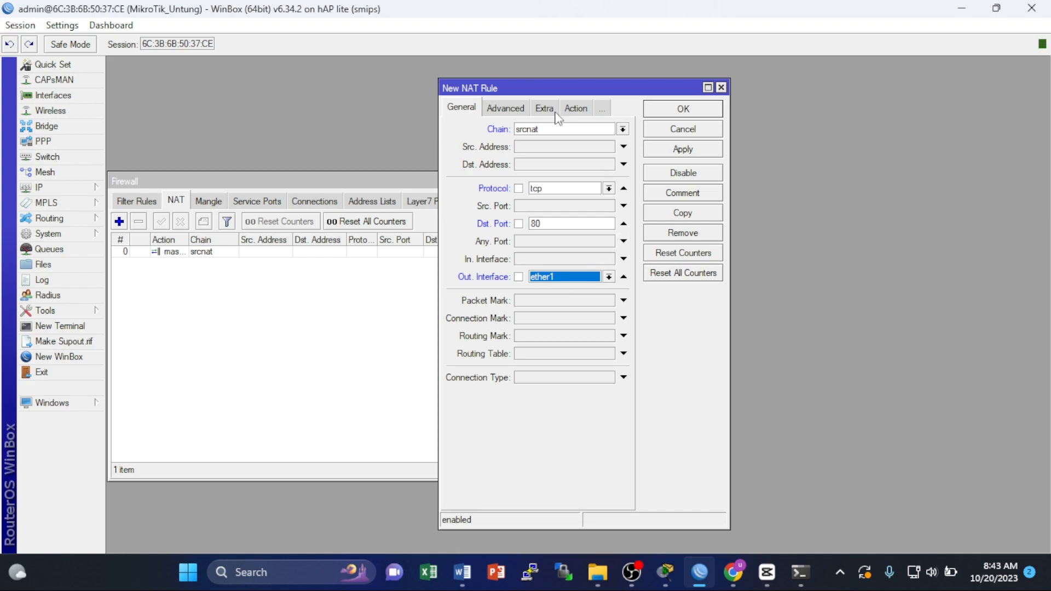
- Set the NAT rule's action to src-nat and enable its To Addresses value for editing
click(569, 104)
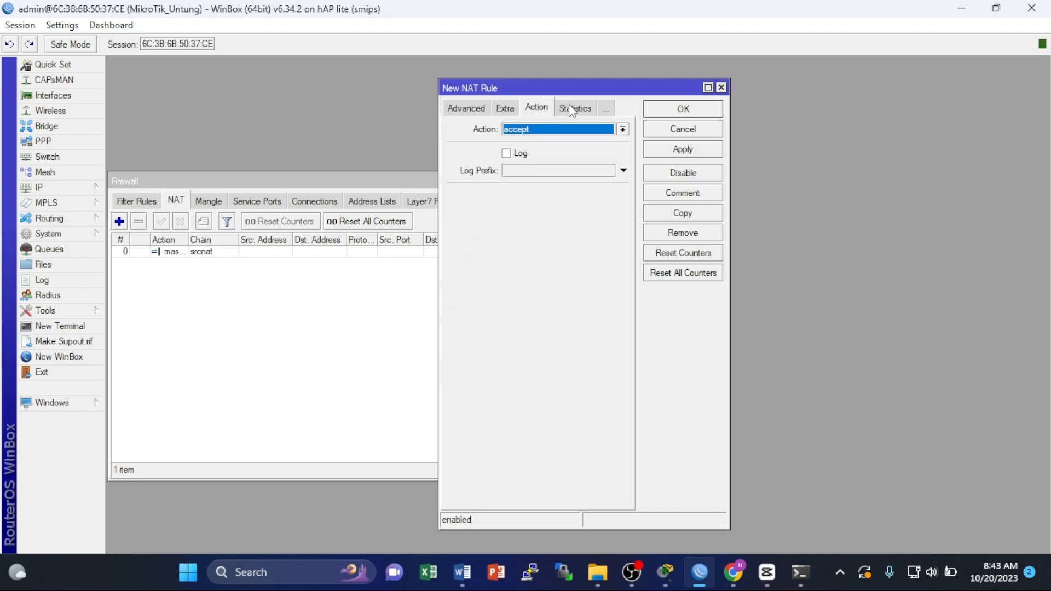
click(623, 129)
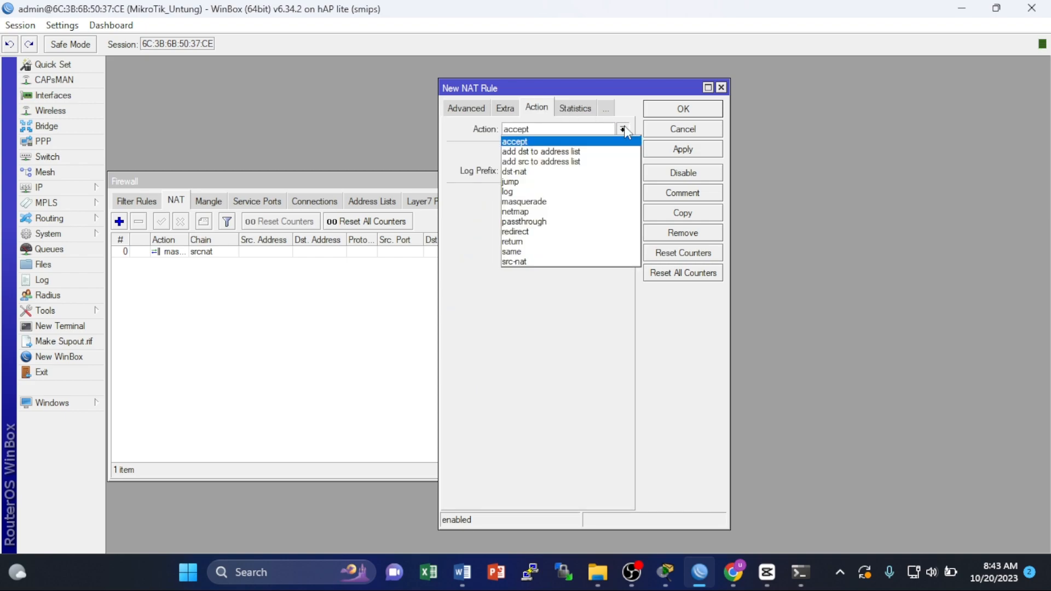
click(538, 261)
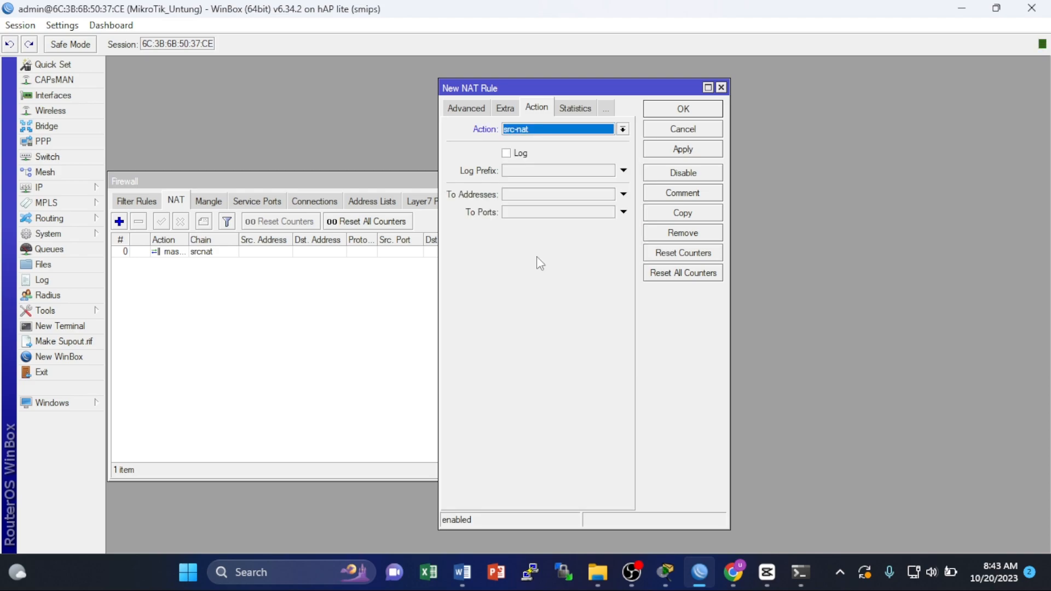
click(521, 192)
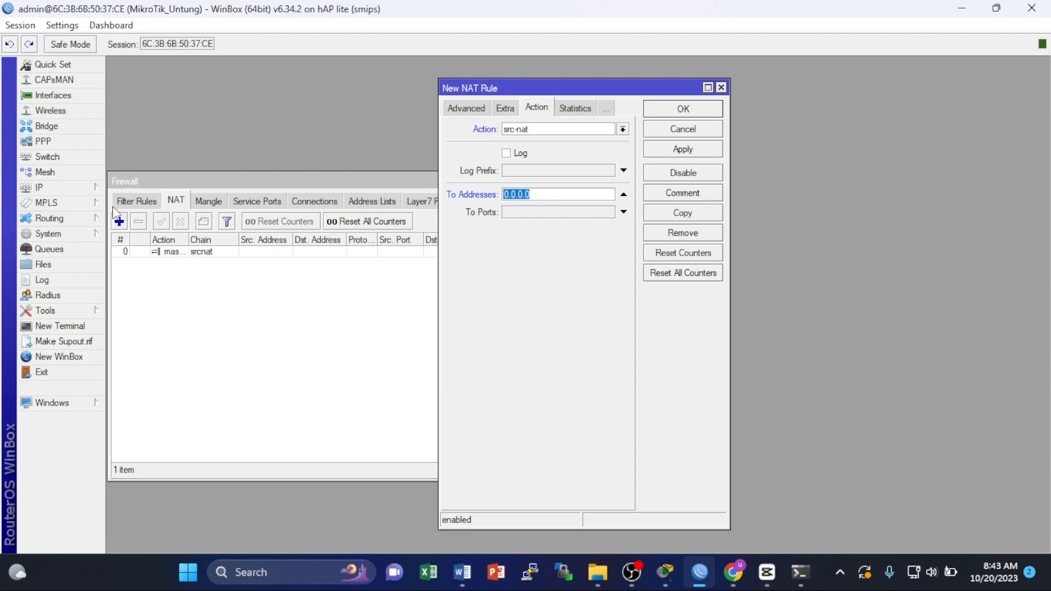
- Open the DHCP Client list and place it beside the NAT rule to check ether1's IP address
click(77, 192)
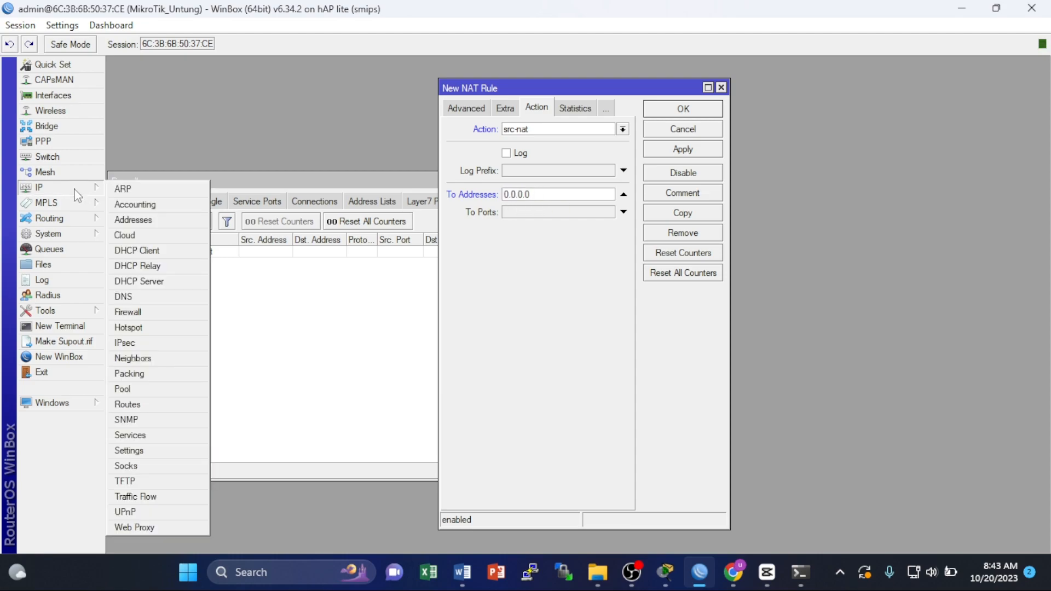
click(146, 250)
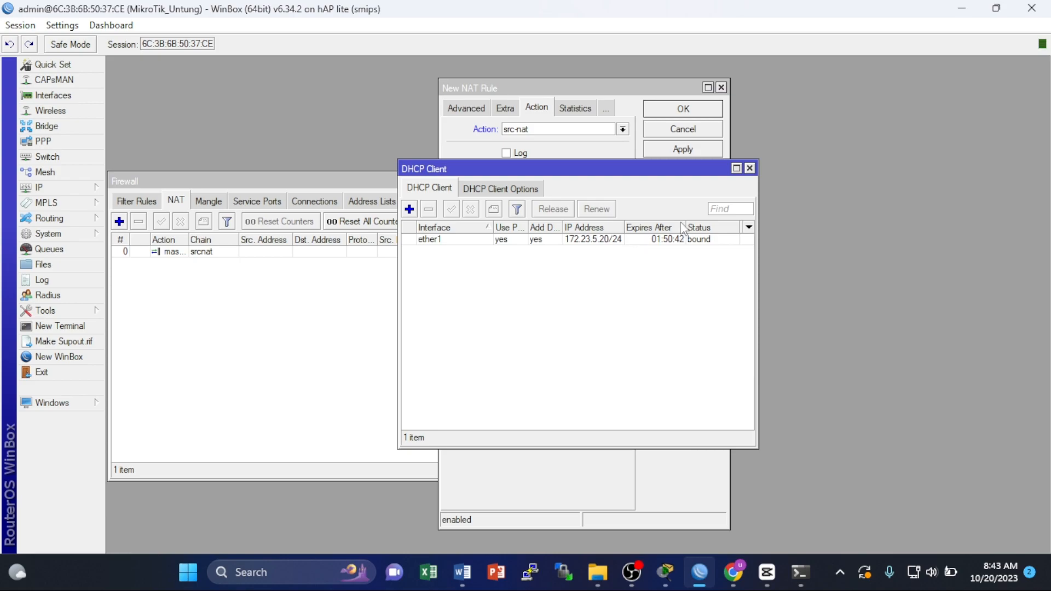
drag(666, 171, 952, 146)
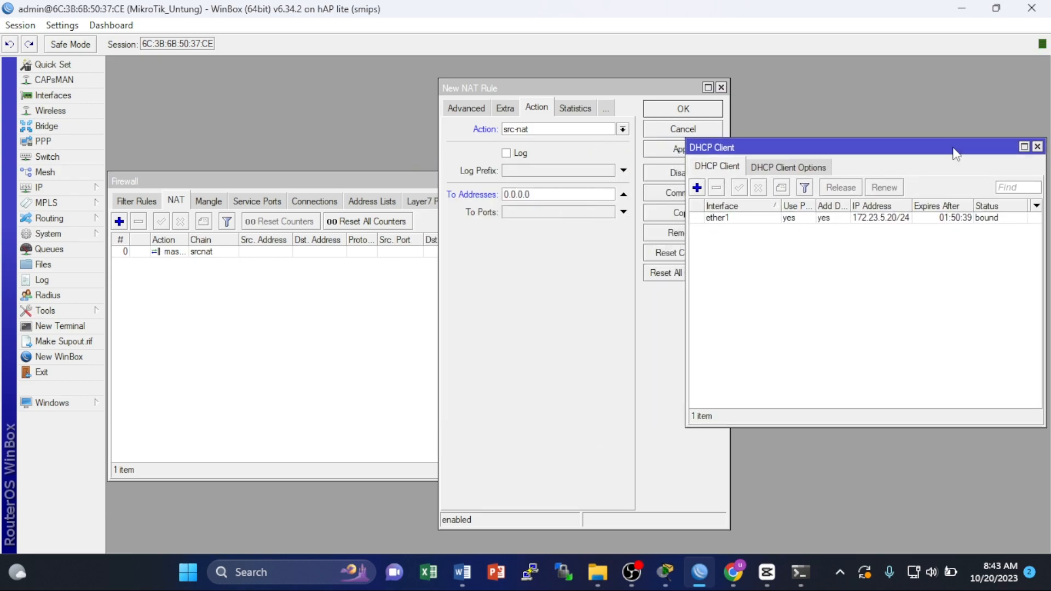
- Set the rule's To Addresses to 172.23.5.20, apply it and close the rule
click(530, 195)
double_click(531, 195)
click(531, 195)
double_click(531, 195)
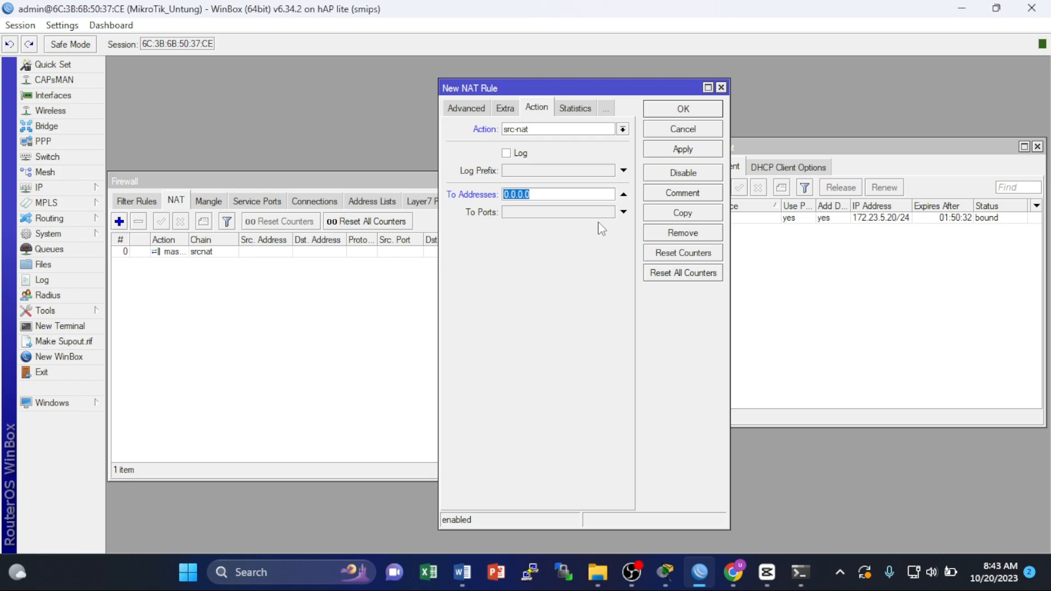
text(172)
text(.23.5.20)
click(684, 150)
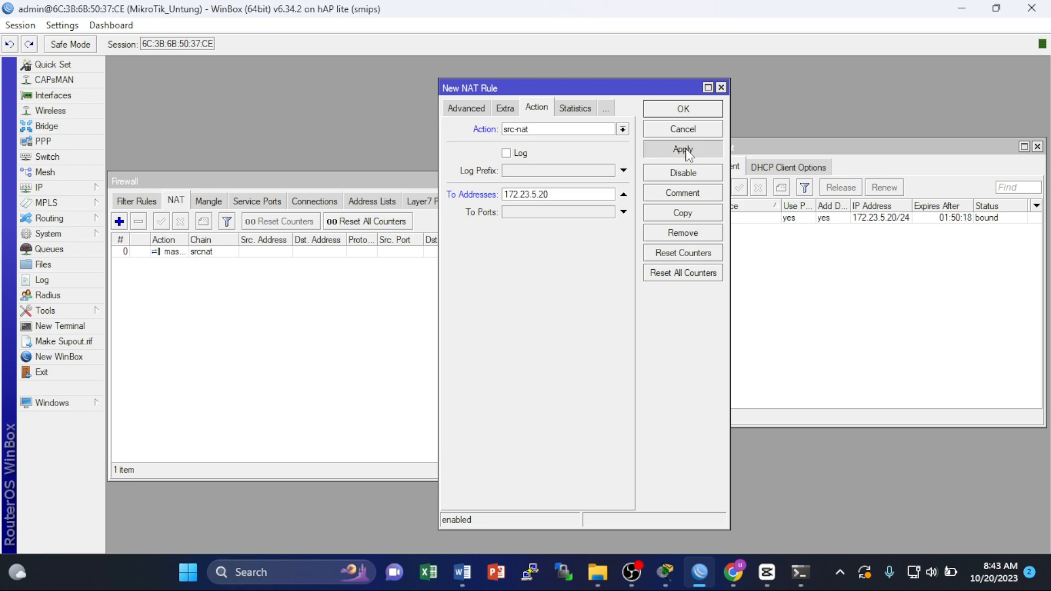
click(691, 109)
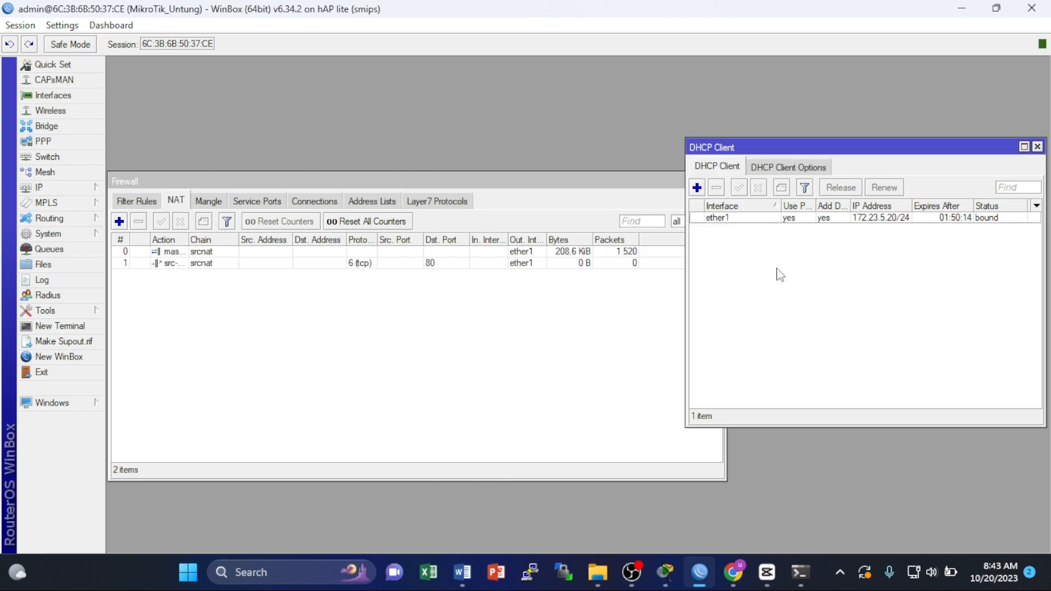
- Switch to the Chrome browser and restore WinBox to a smaller window so both can be seen
drag(887, 155, 616, 306)
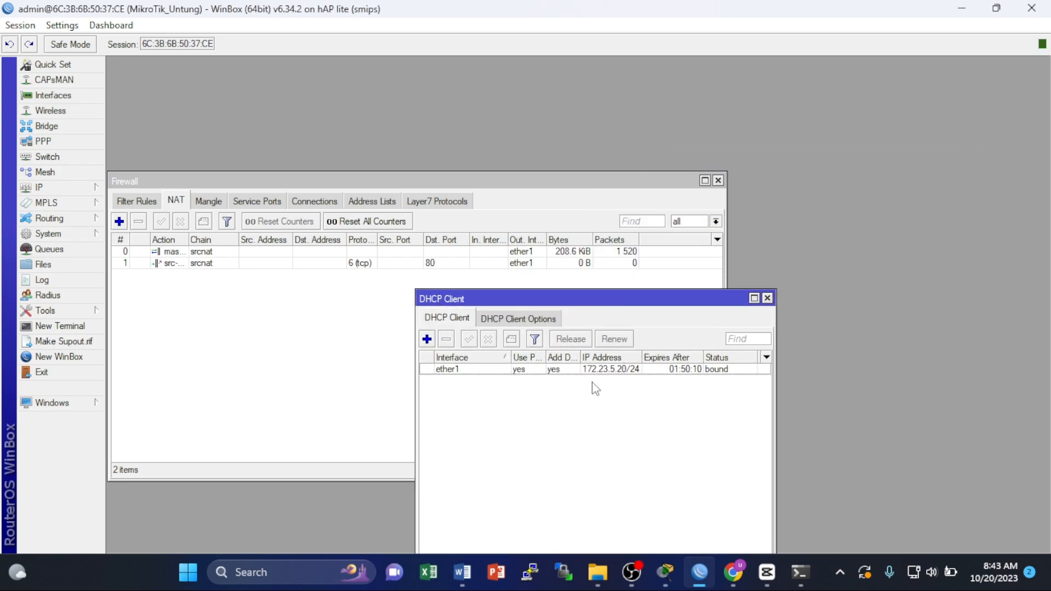
click(731, 579)
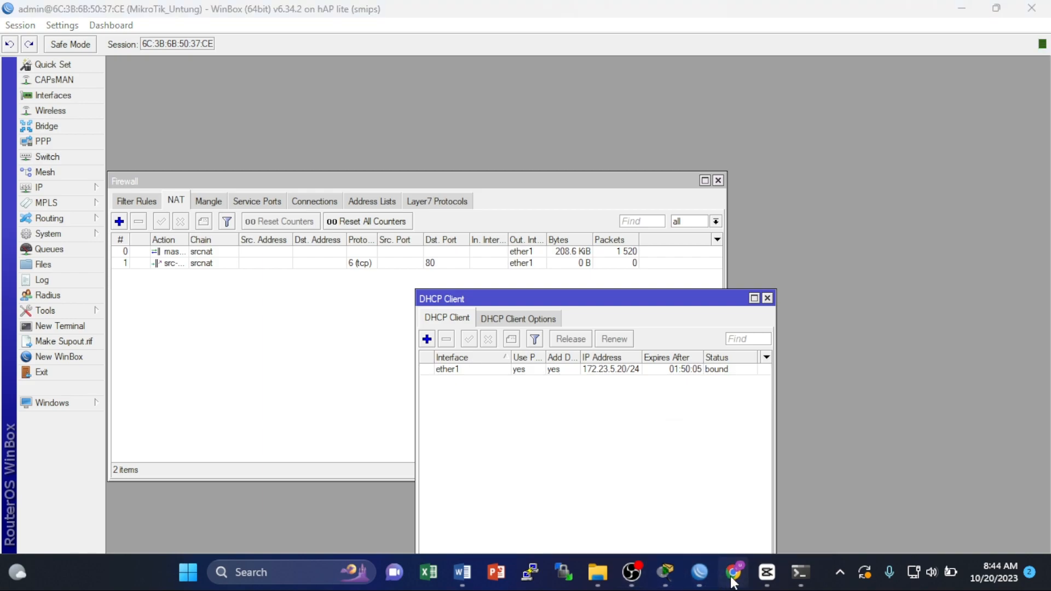
click(996, 10)
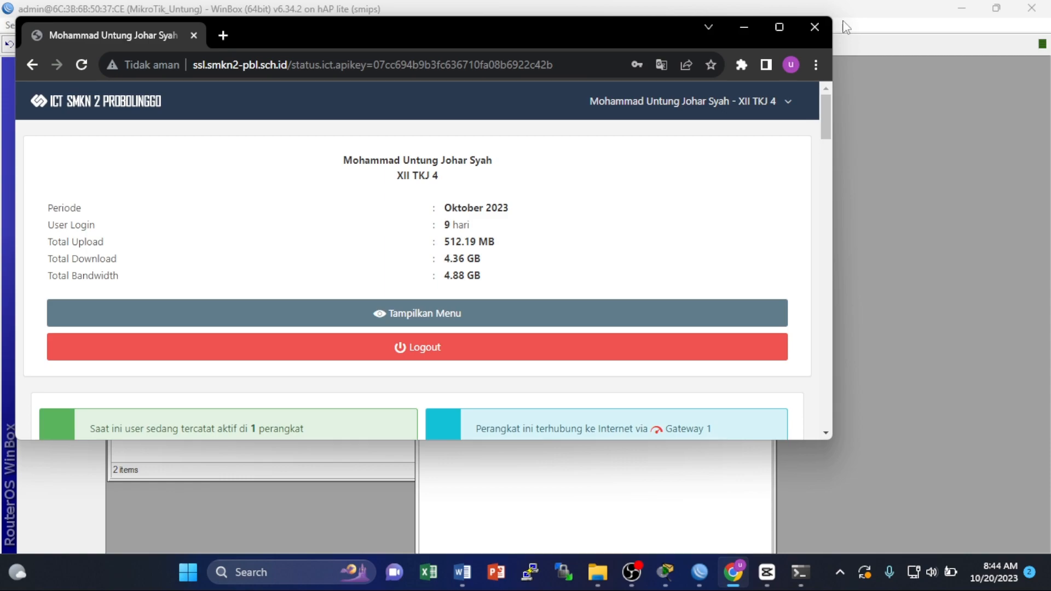
click(996, 8)
drag(657, 29, 946, 36)
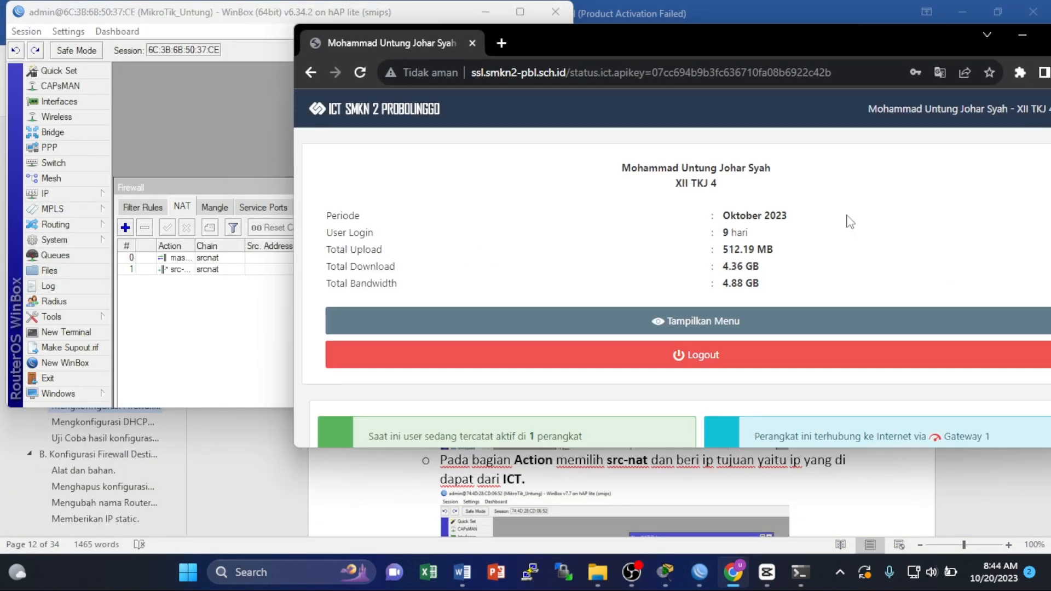
- Minimize the Word report window lying behind WinBox and the browser
click(1000, 12)
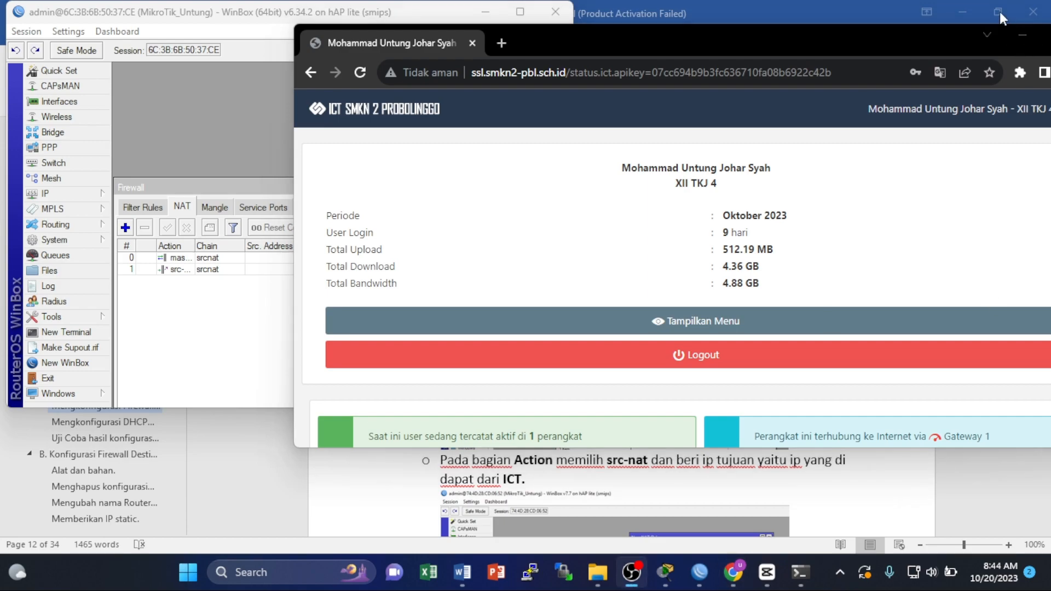
click(870, 47)
click(958, 12)
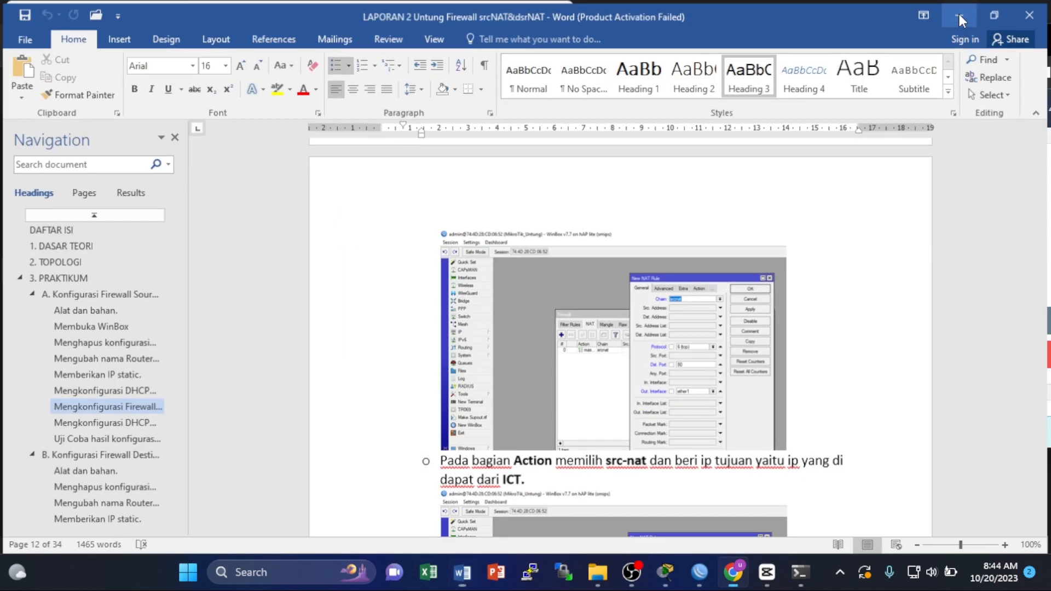
click(958, 12)
- Snap the browser and WinBox side by side and extend them to full screen height
drag(639, 50, 1048, 3)
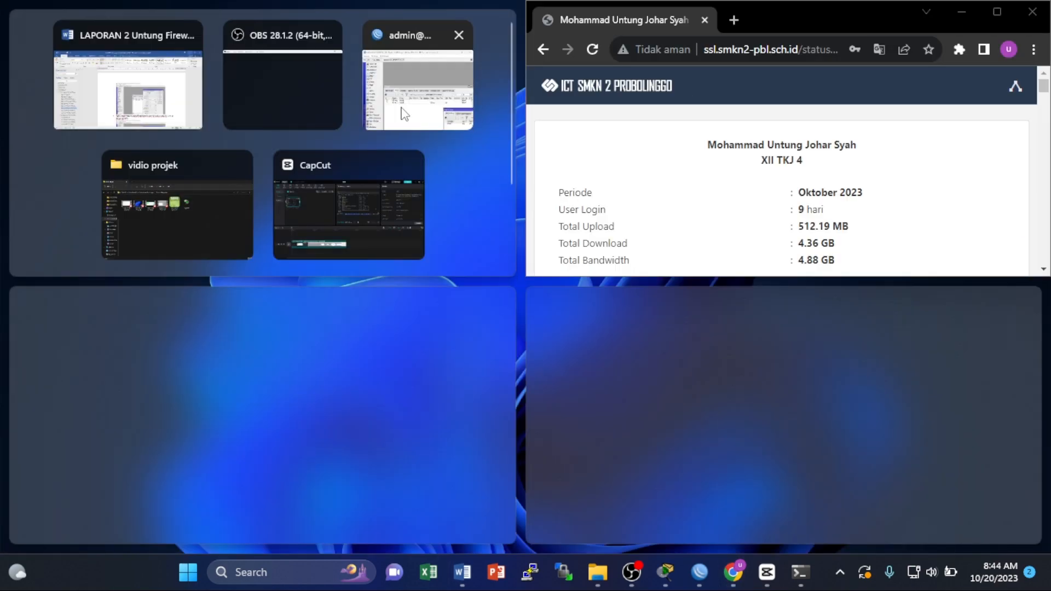
click(406, 102)
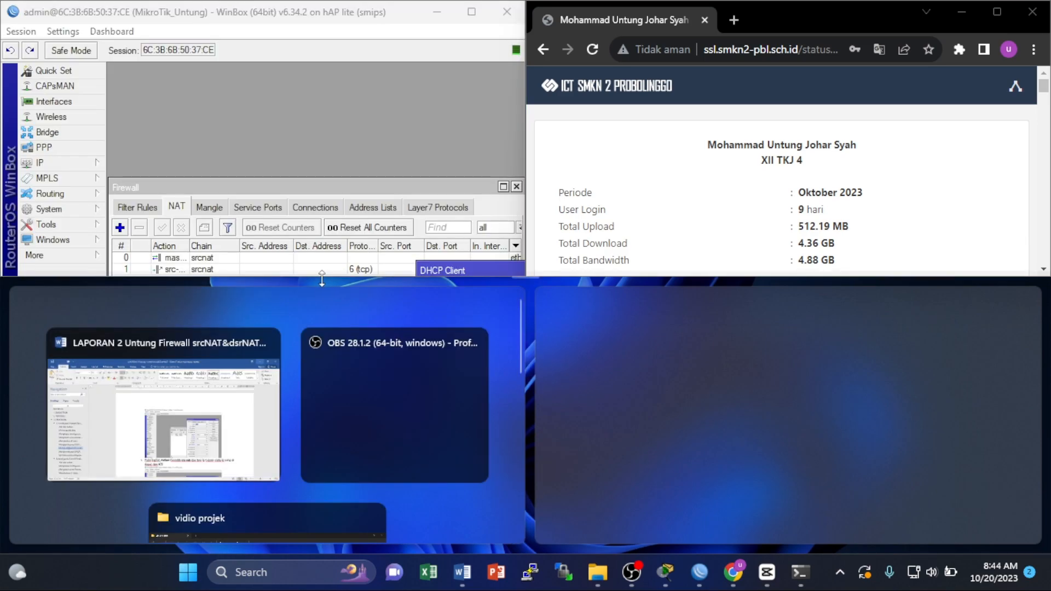
drag(322, 278, 336, 553)
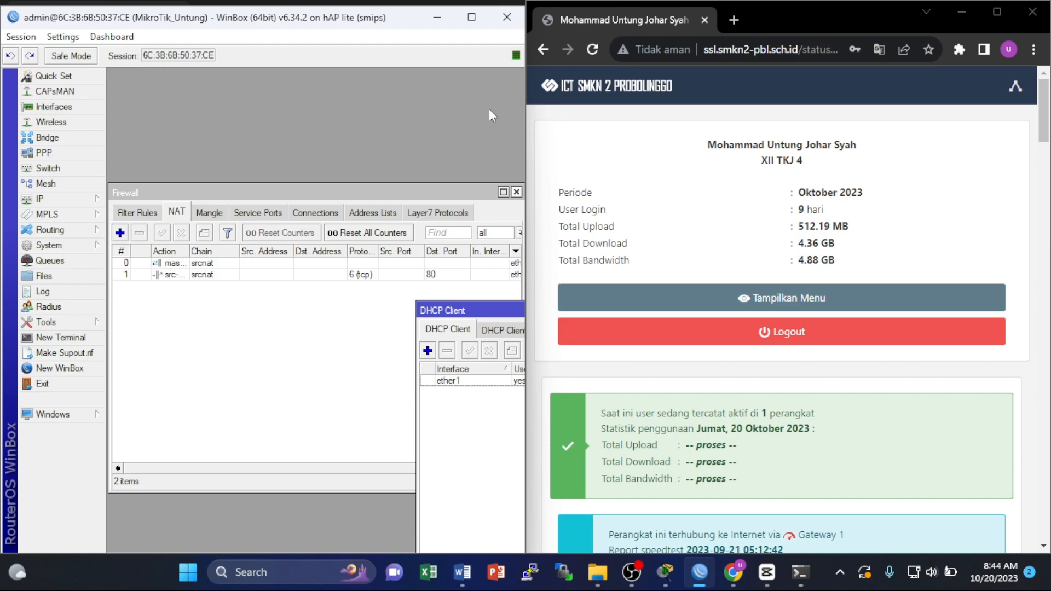
- Open 172.23.5.20 in a new browser tab, dismiss the translation prompt, and close the router's DHCP Client window
click(735, 22)
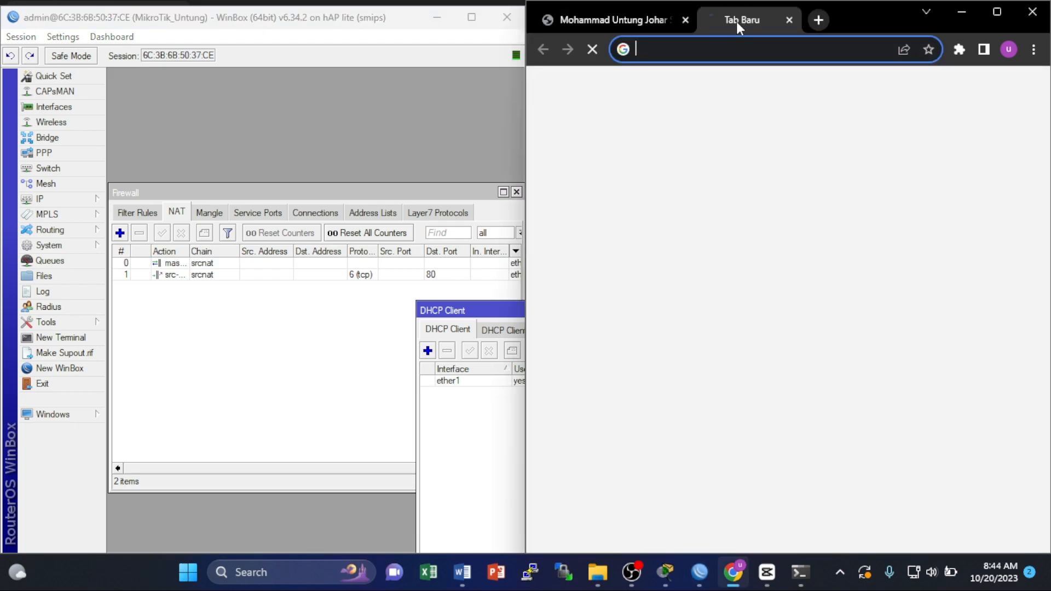
drag(472, 310, 232, 221)
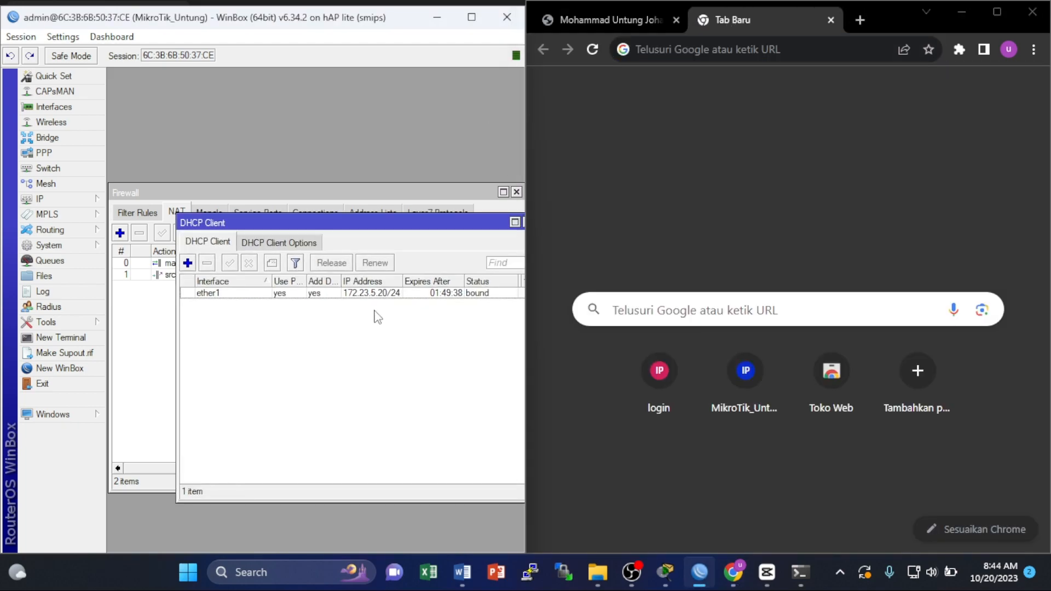
click(720, 51)
text(172.)
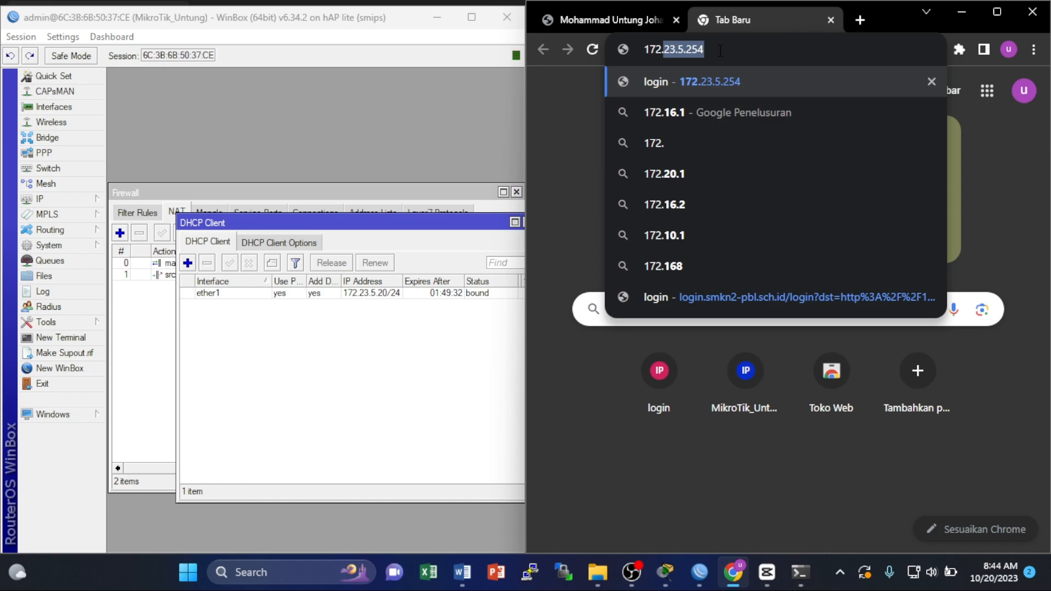
text(23)
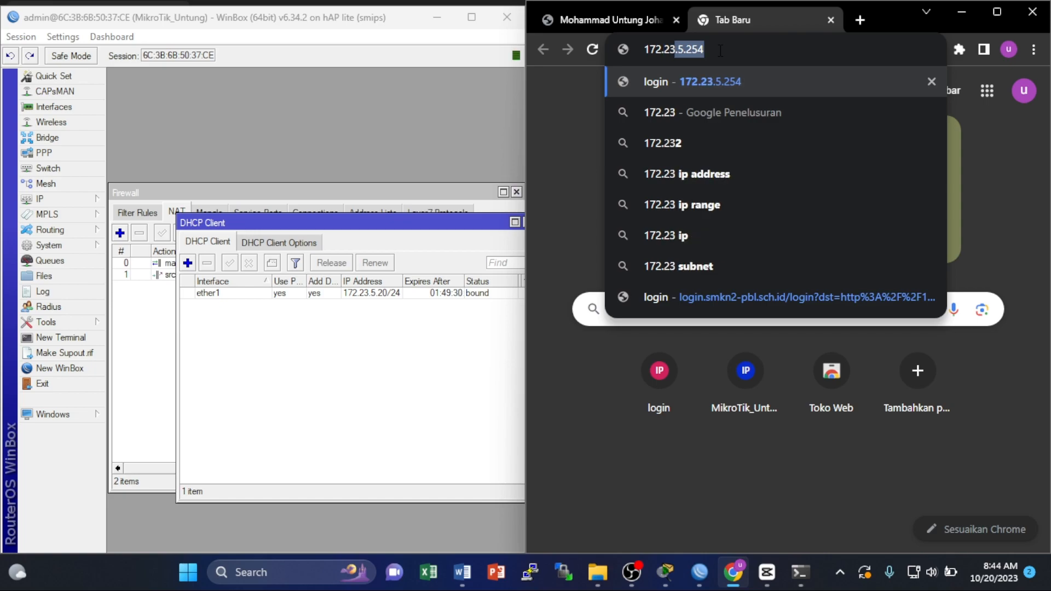
text(.5.20)
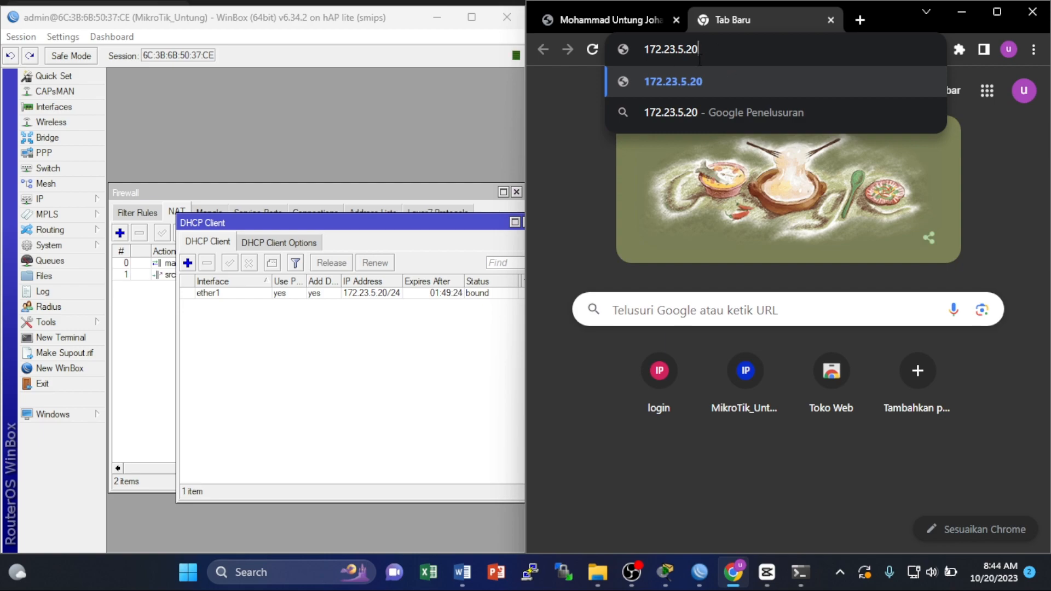
key(Return)
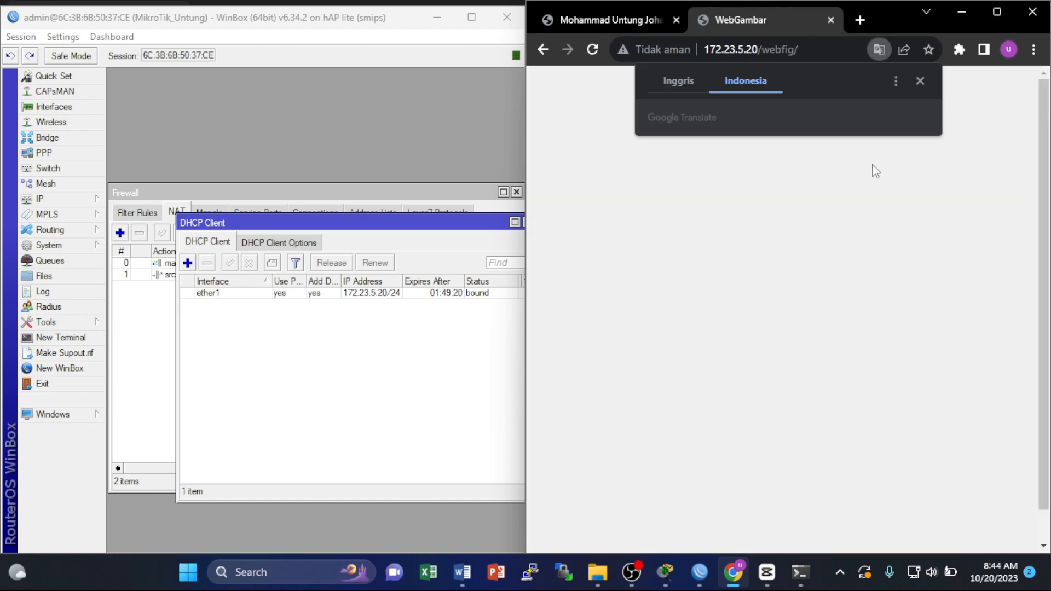
click(920, 81)
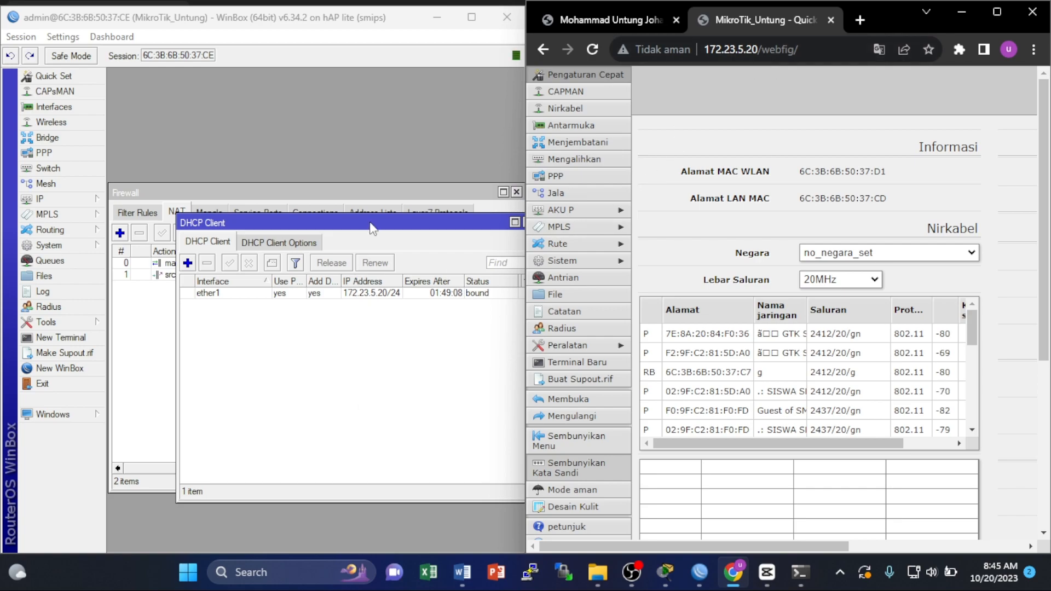
drag(372, 224, 277, 286)
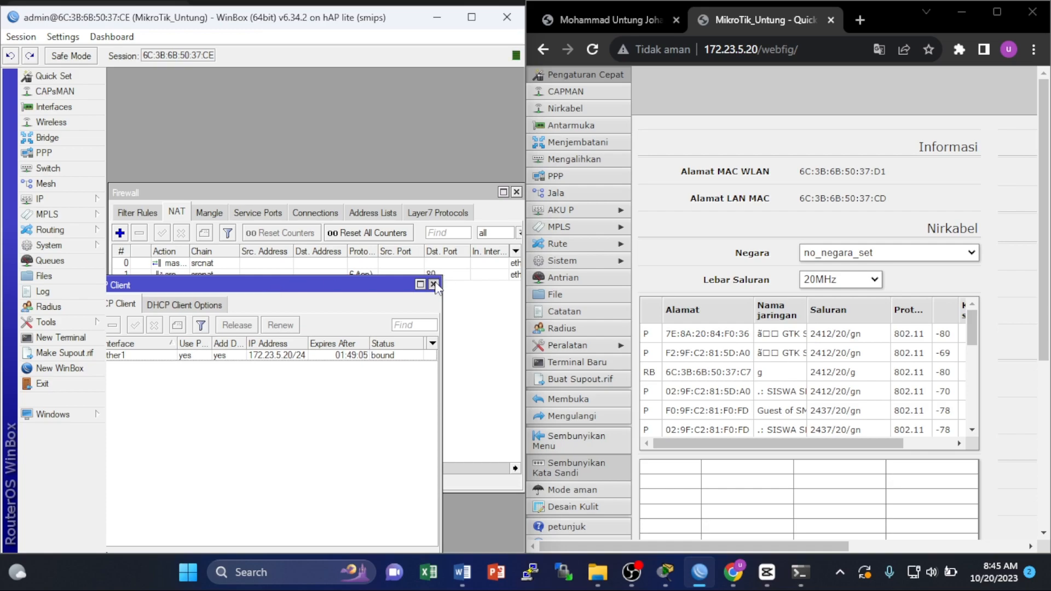
click(433, 285)
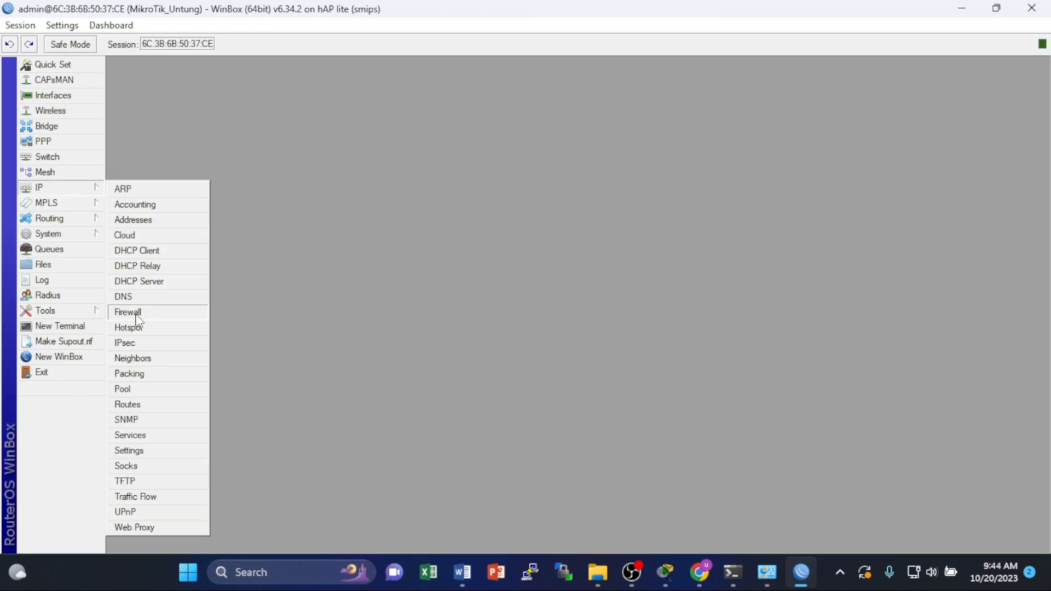
- Start a new firewall NAT rule in the dstnat chain with source address 192.168.20.1
click(135, 316)
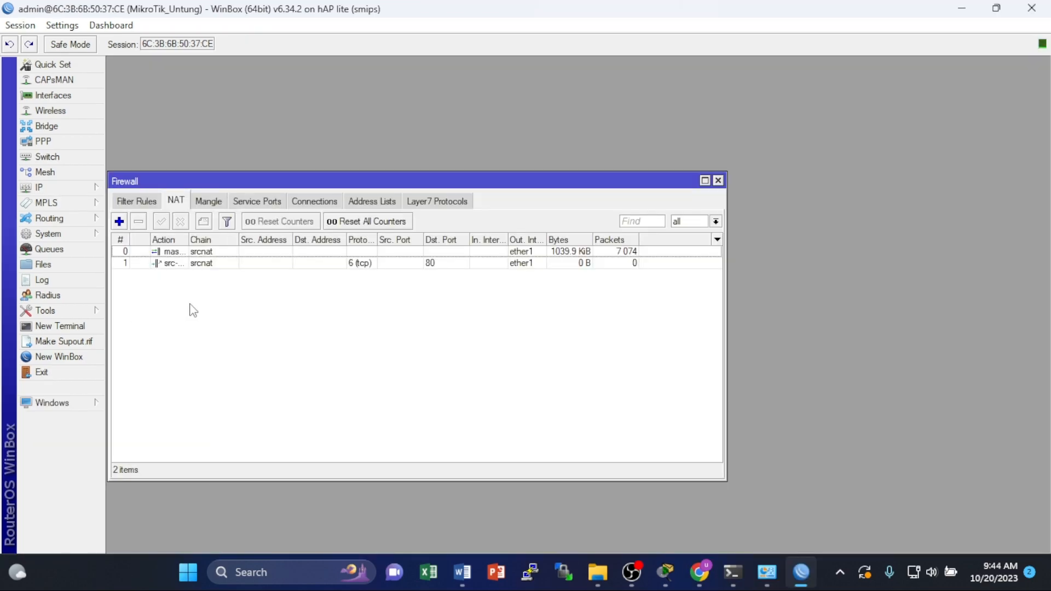
click(119, 222)
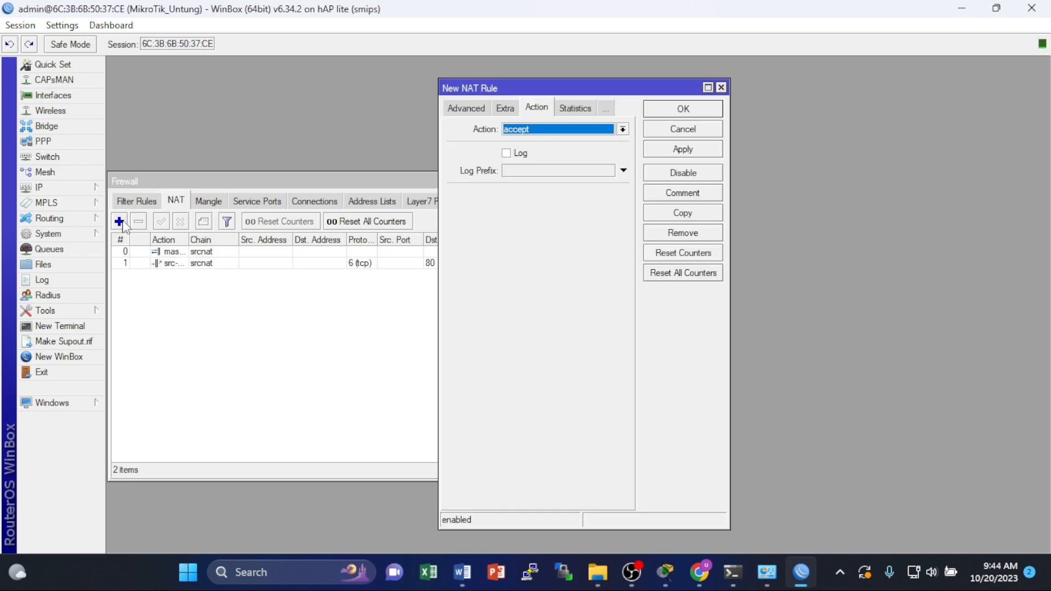
click(471, 109)
click(623, 129)
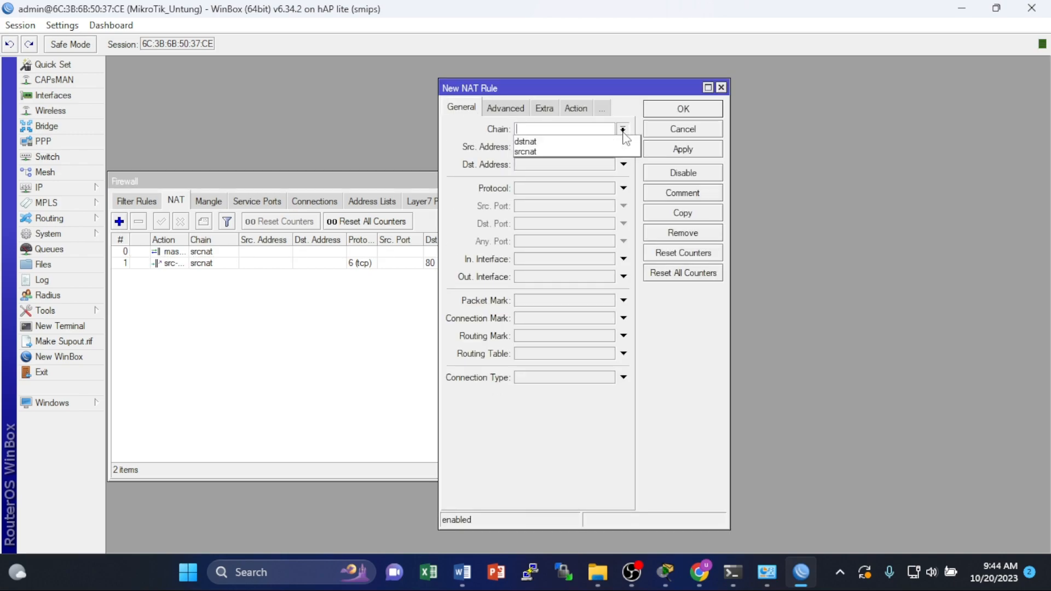
click(570, 142)
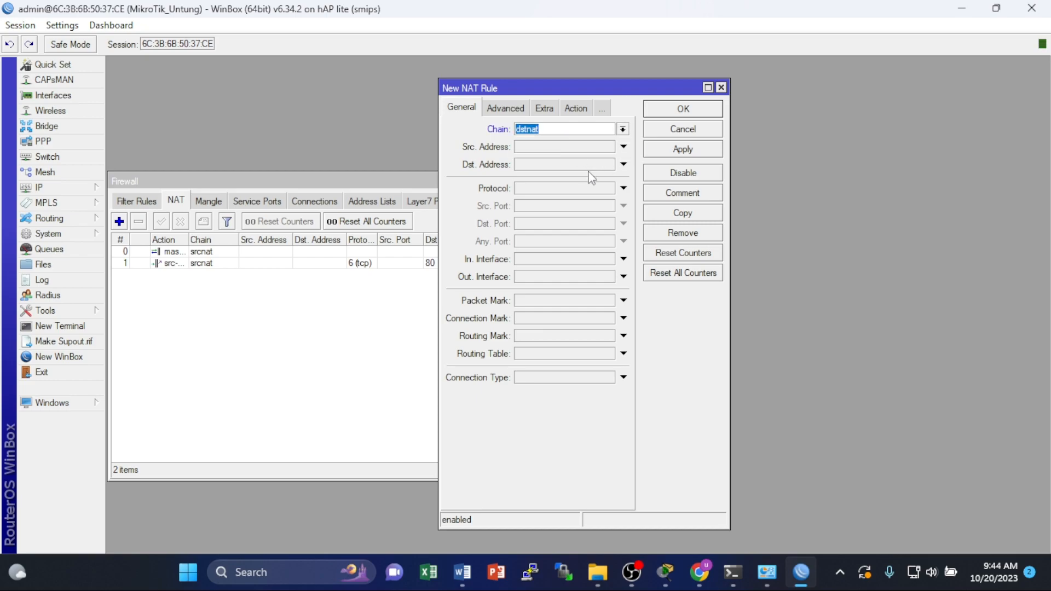
click(525, 148)
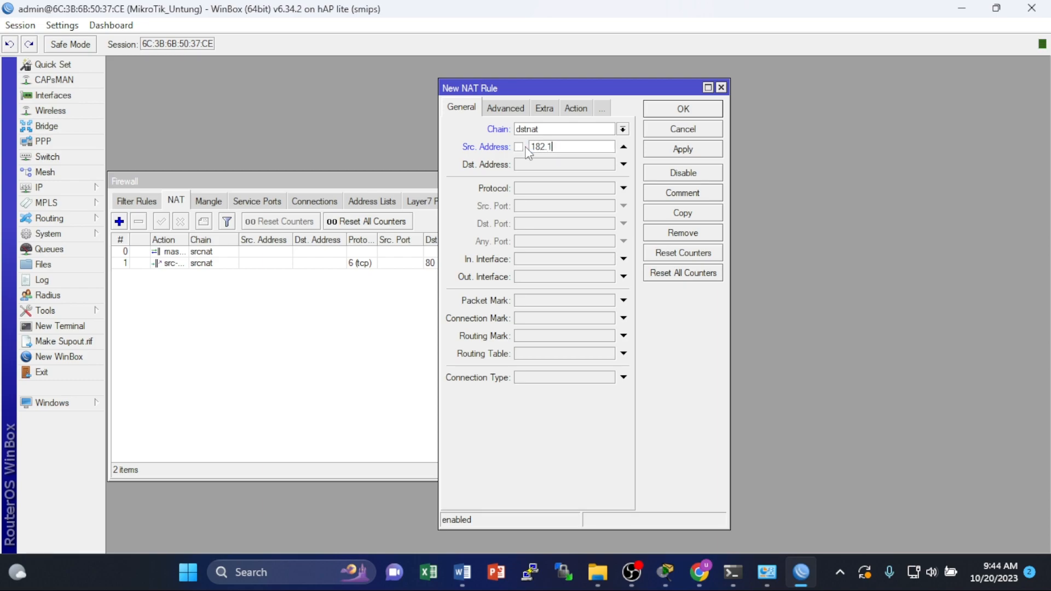
text(192.168.20.1)
- Set the new NAT rule's protocol to udp and its destination port to 53
click(623, 188)
click(605, 190)
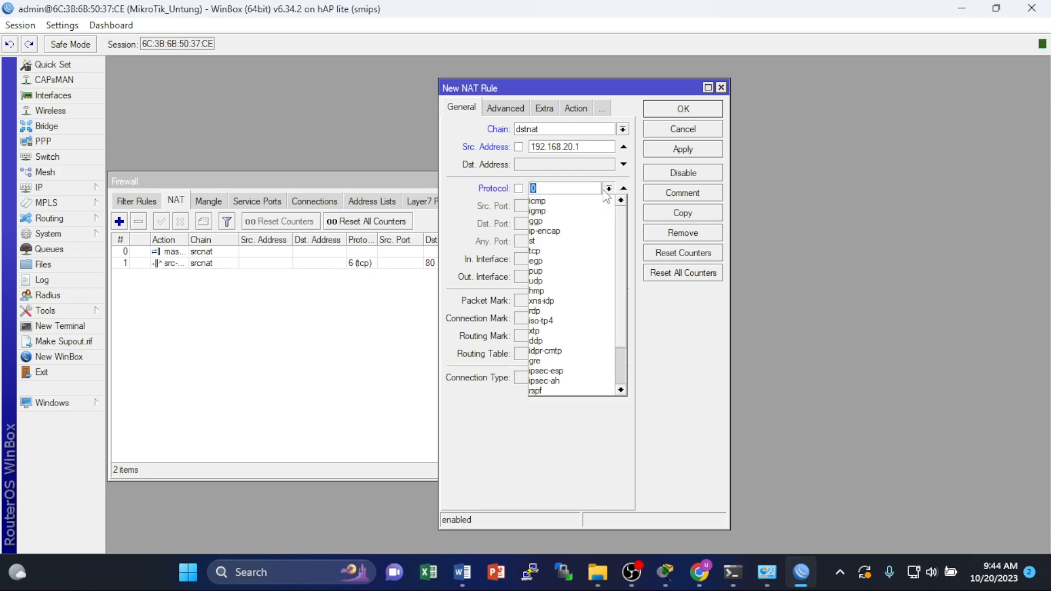
click(546, 281)
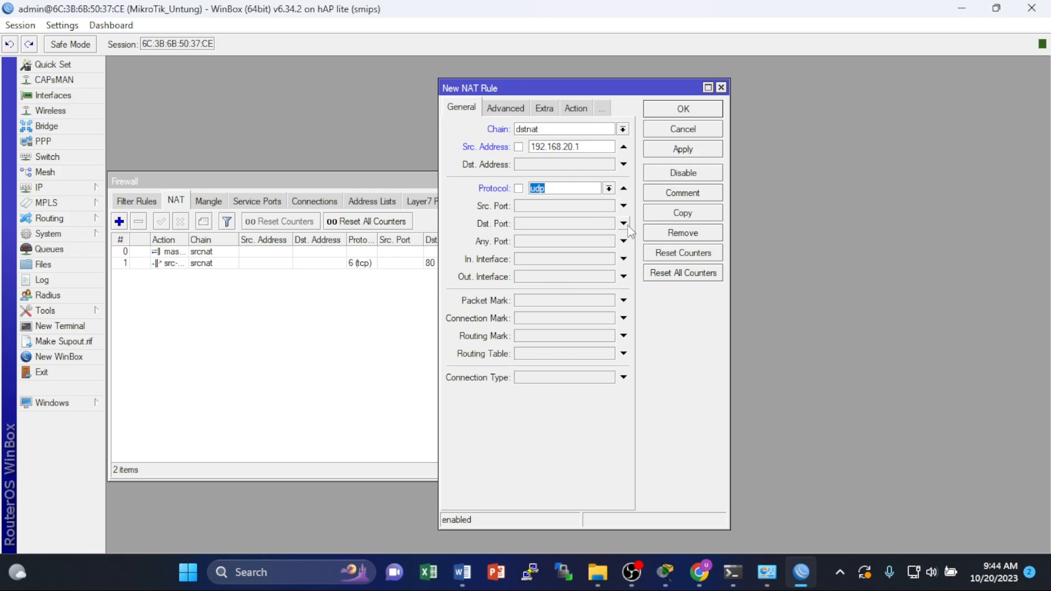
click(572, 225)
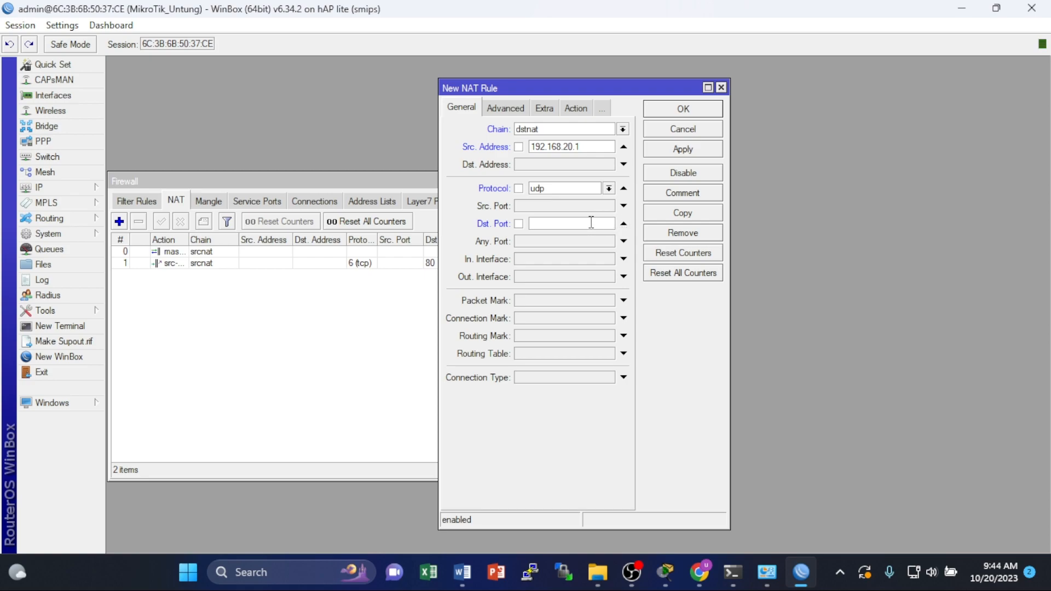
text(53)
- Set the NAT rule's action to redirect, apply it, close the rule and select it in the list
click(575, 108)
click(622, 129)
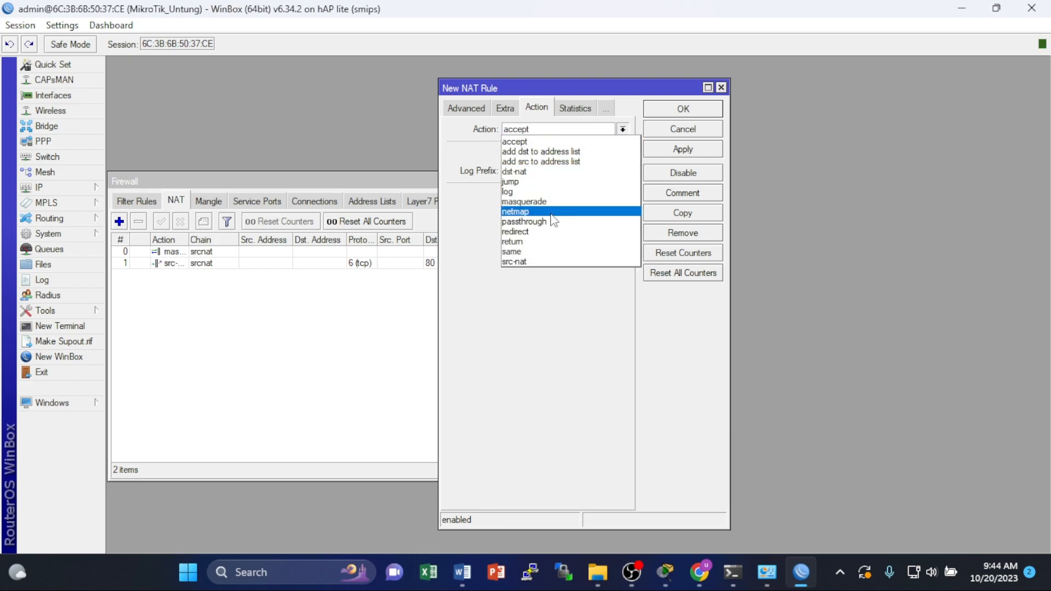
click(544, 232)
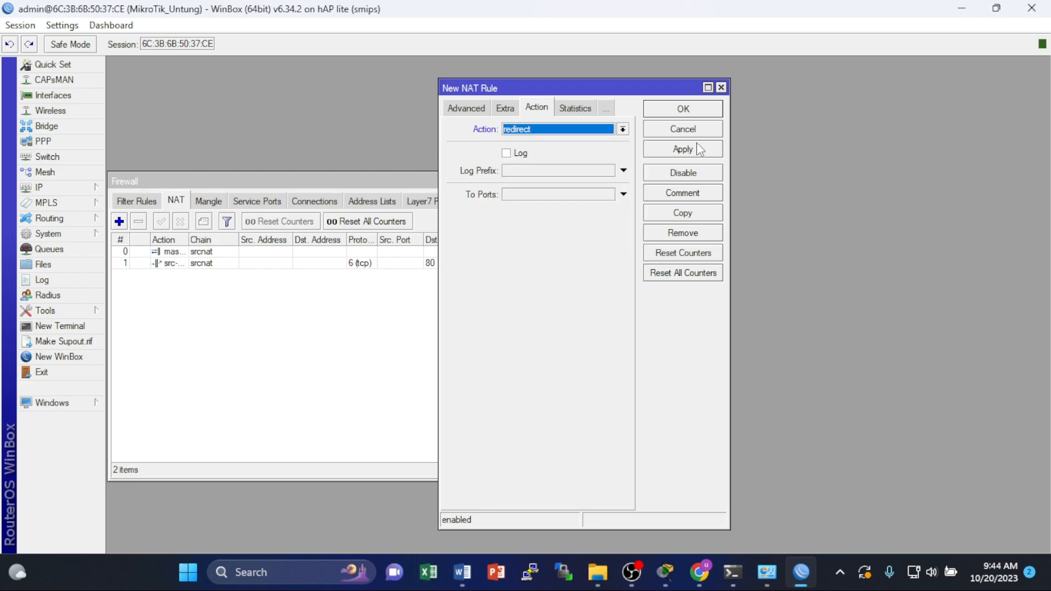
click(683, 149)
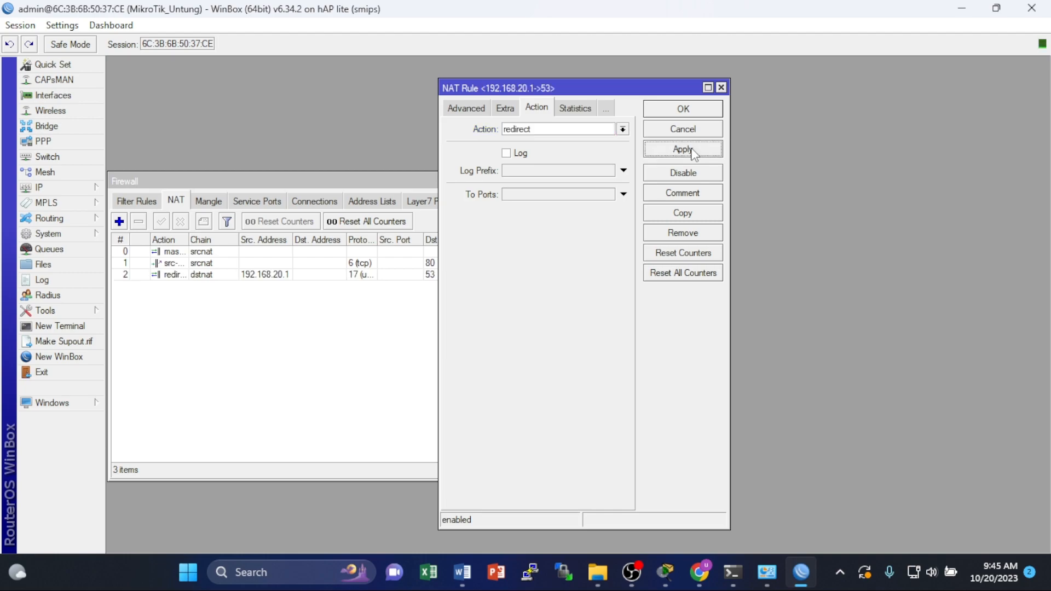
drag(594, 89, 630, 92)
click(721, 109)
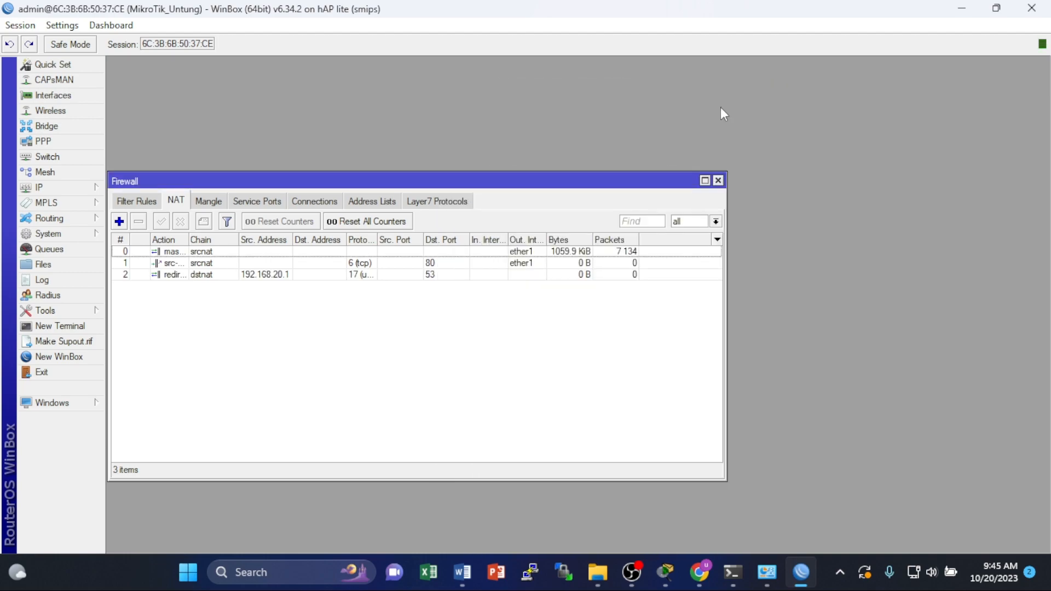
click(197, 275)
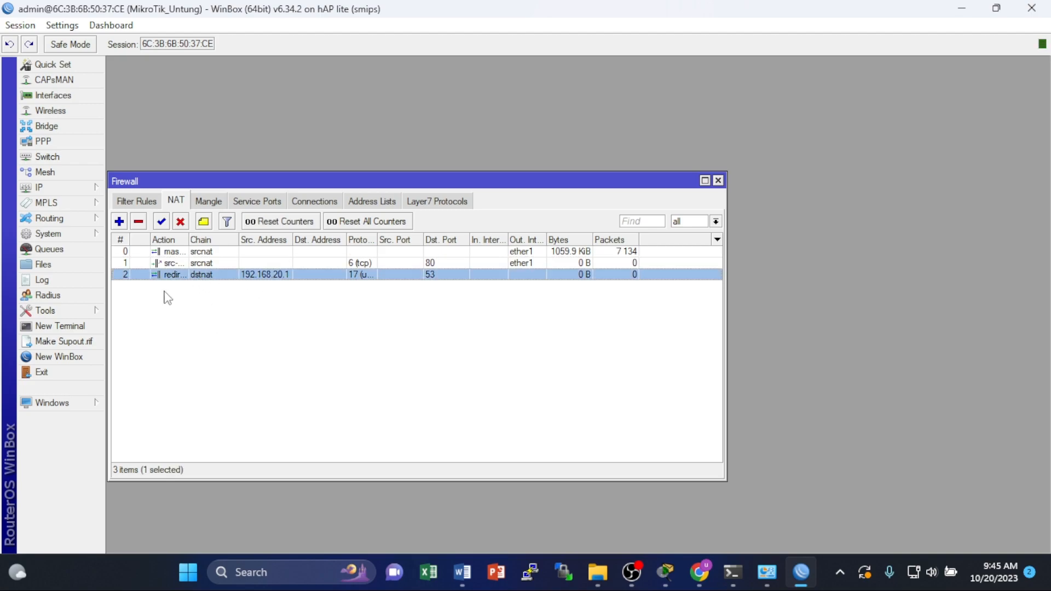
- Open the static DNS entries from the DNS settings and remove the existing entry
click(66, 189)
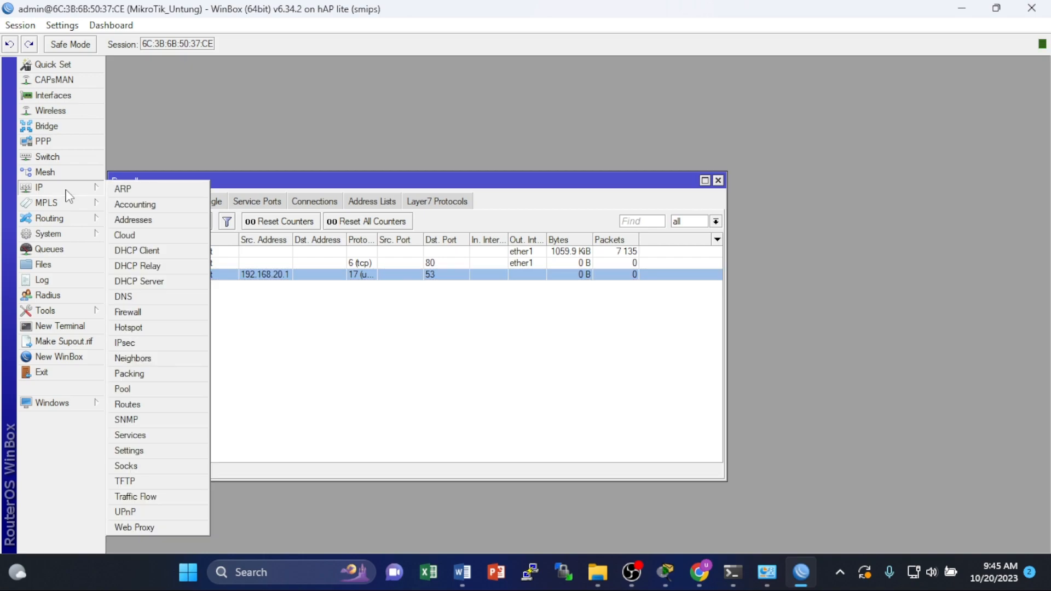
click(139, 298)
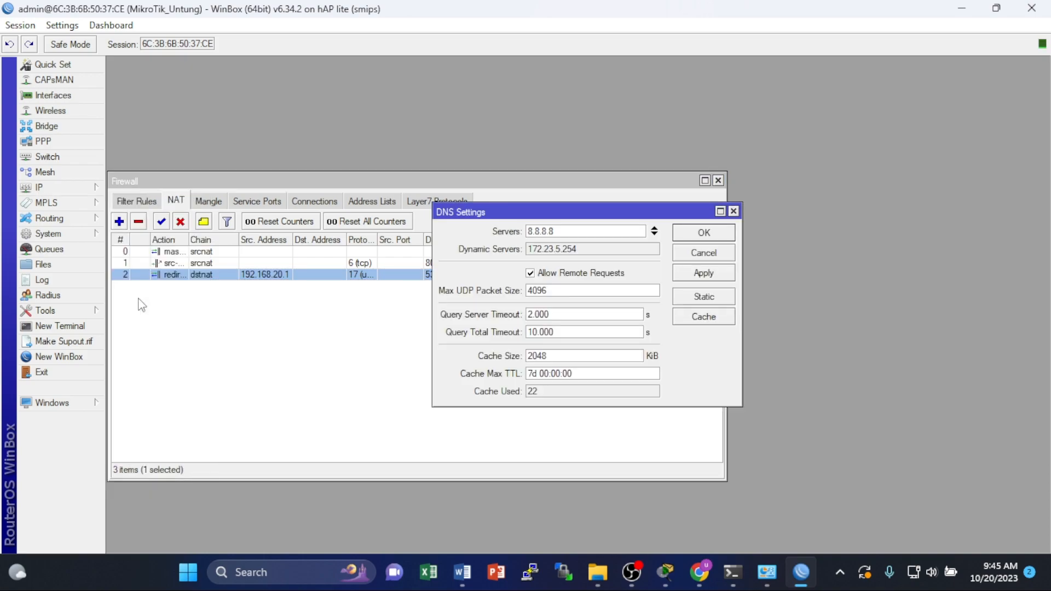
click(704, 296)
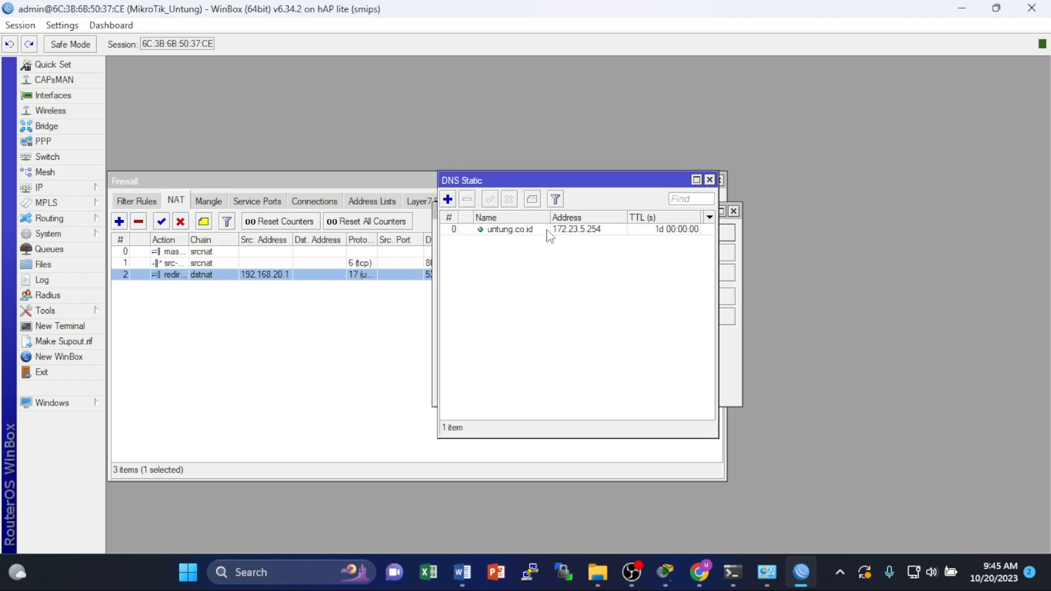
click(550, 230)
click(468, 201)
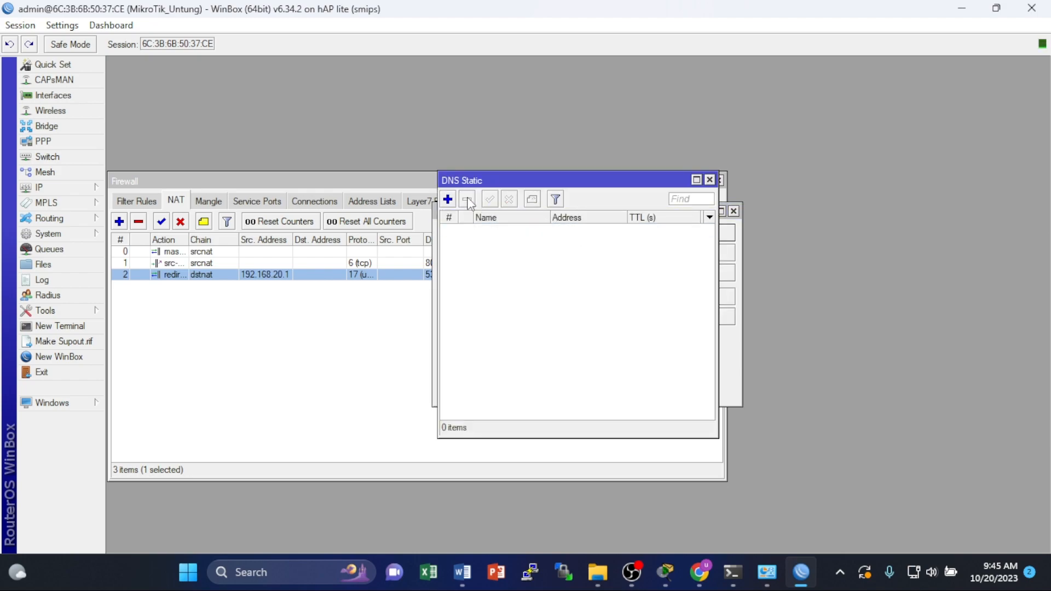
- Start a new static DNS entry and name it johar.net
click(447, 200)
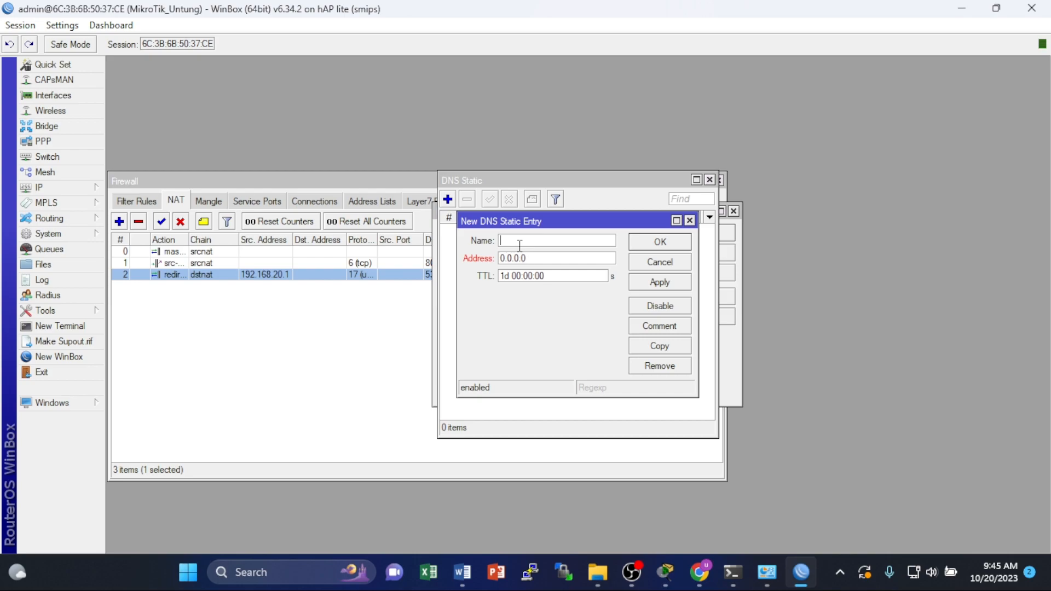
text(untung)
key(BackSpace)
key(BackSpace)
key(BackSpace)
key(BackSpace)
key(BackSpace)
key(BackSpace)
text(johan)
text(.net)
- Check the IP address of ether1 in the DHCP Client list and close that list
double_click(556, 259)
click(55, 188)
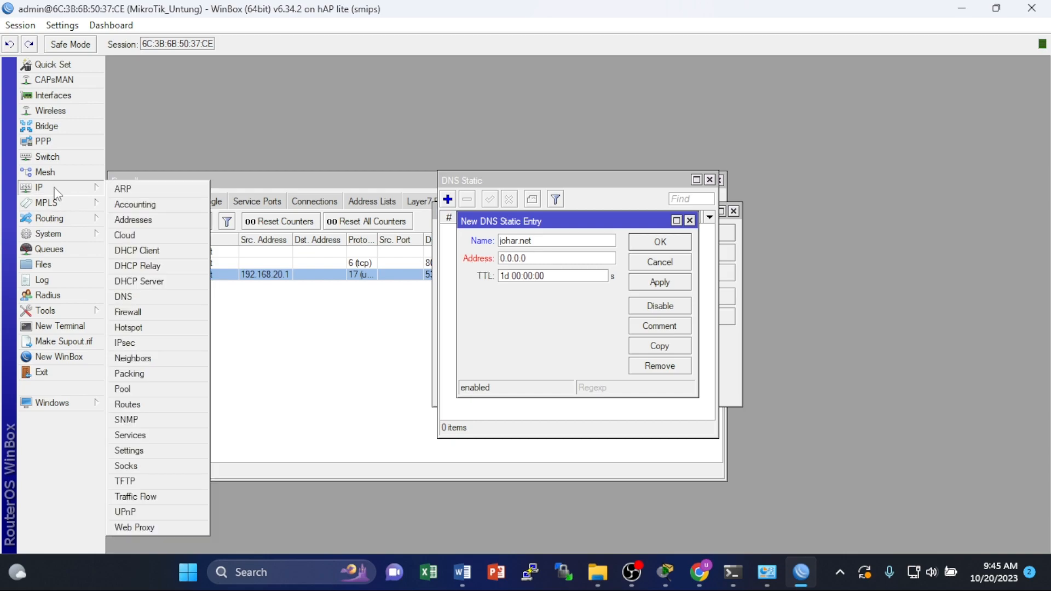
click(137, 253)
drag(225, 270, 211, 197)
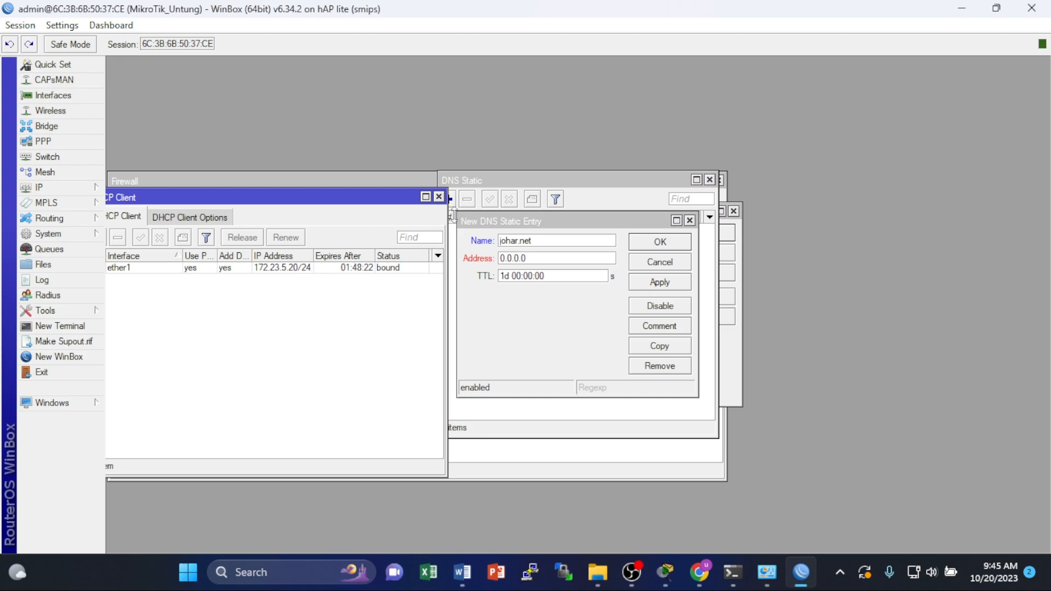
click(439, 197)
double_click(543, 257)
text(17)
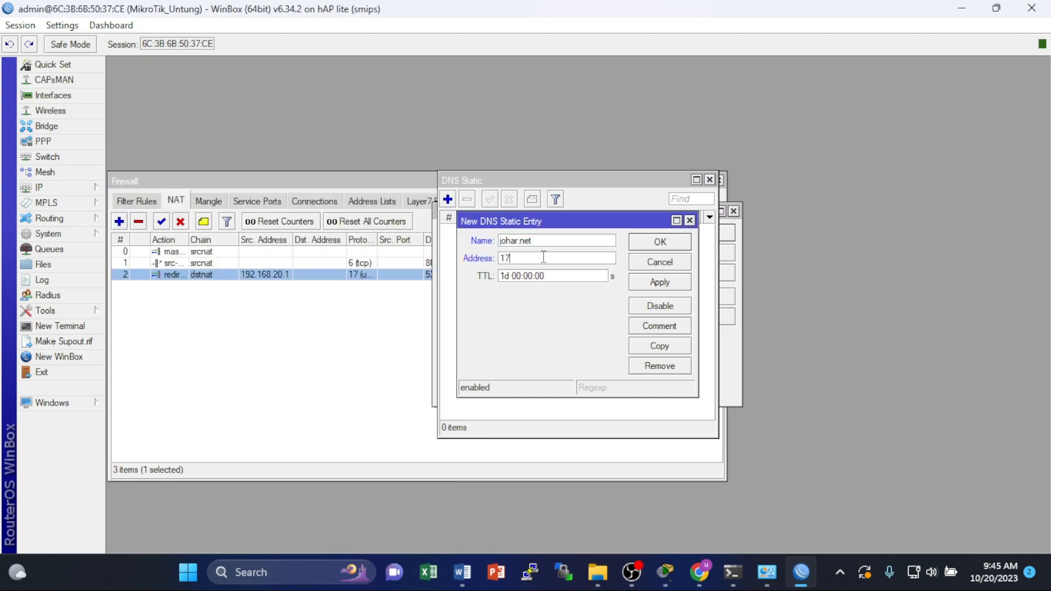
text(2.233)
key(BackSpace)
text(.5)
text(.20)
text(www.)
click(672, 284)
click(663, 244)
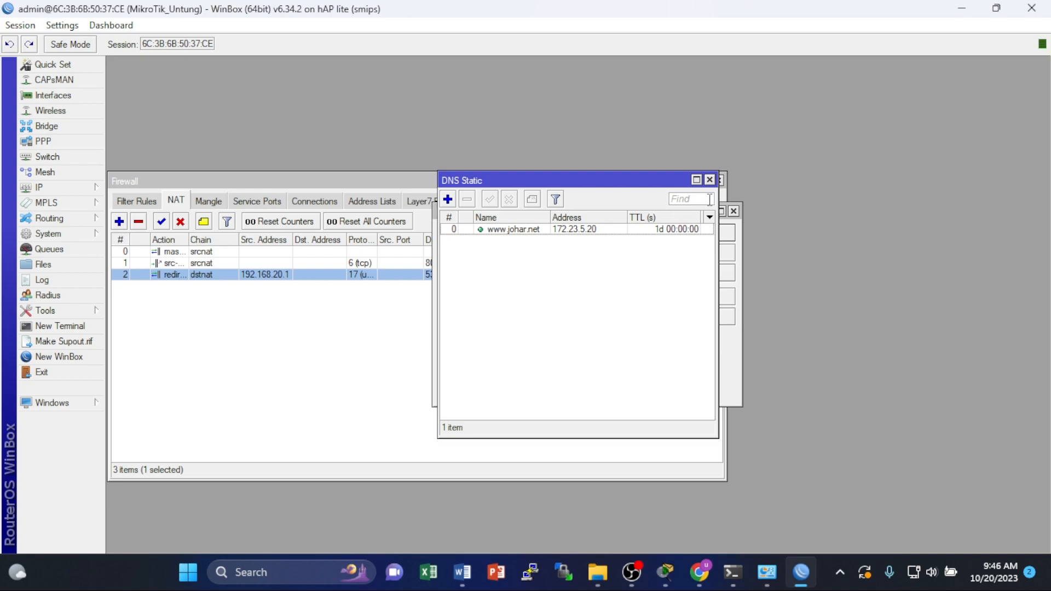
click(711, 179)
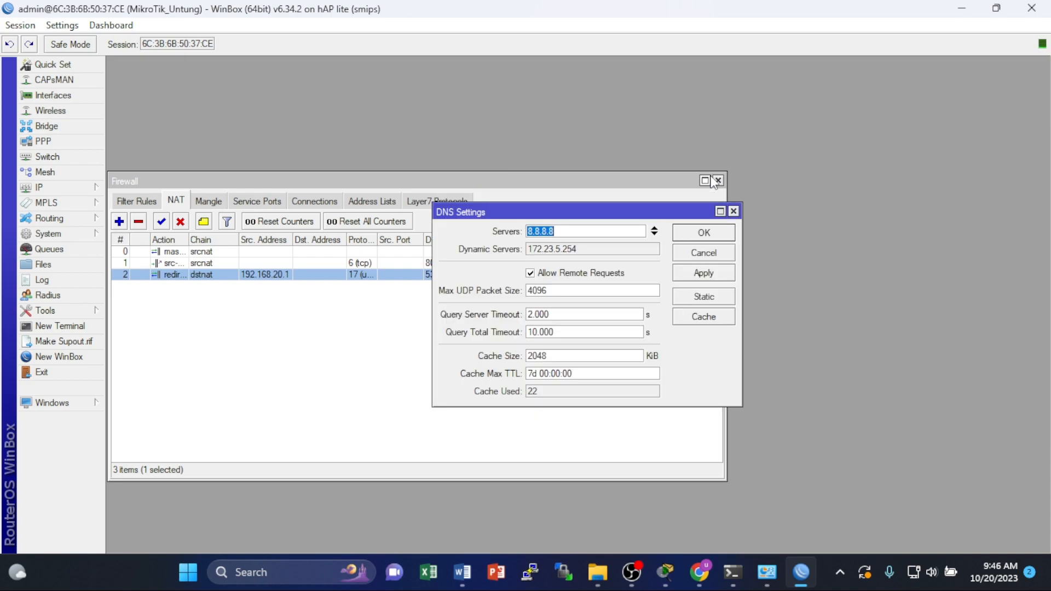
click(734, 211)
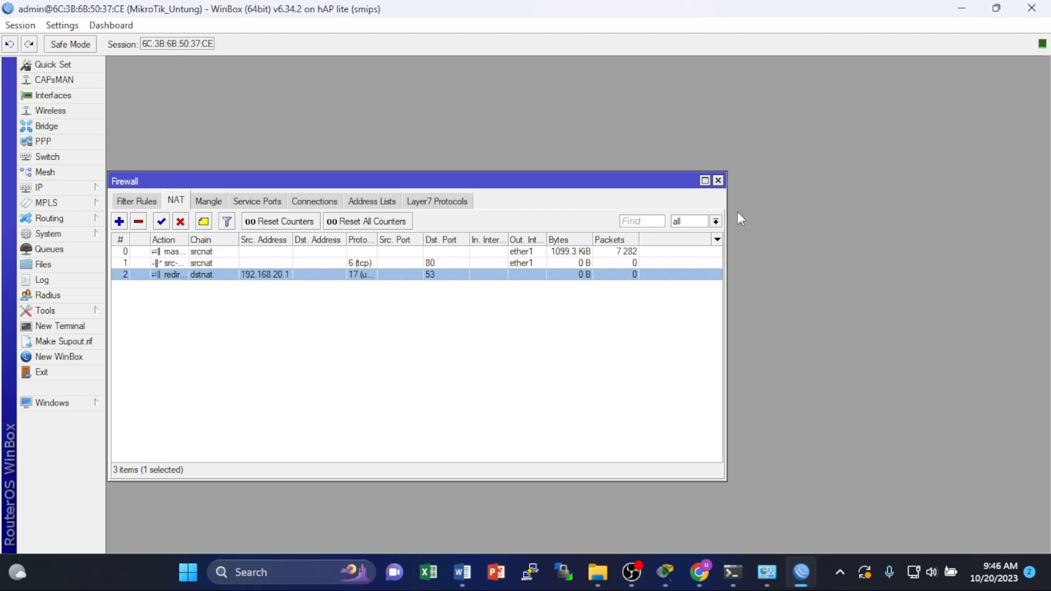
- Start a new NAT rule on the dstnat chain with destination address 172.23.5.20
click(120, 222)
click(524, 108)
click(525, 112)
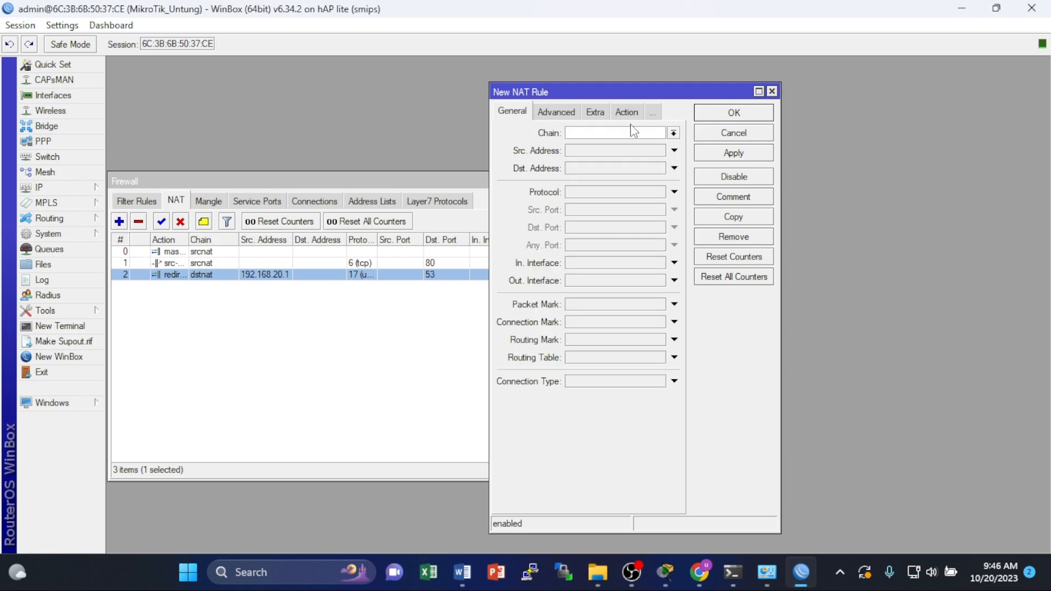
click(674, 133)
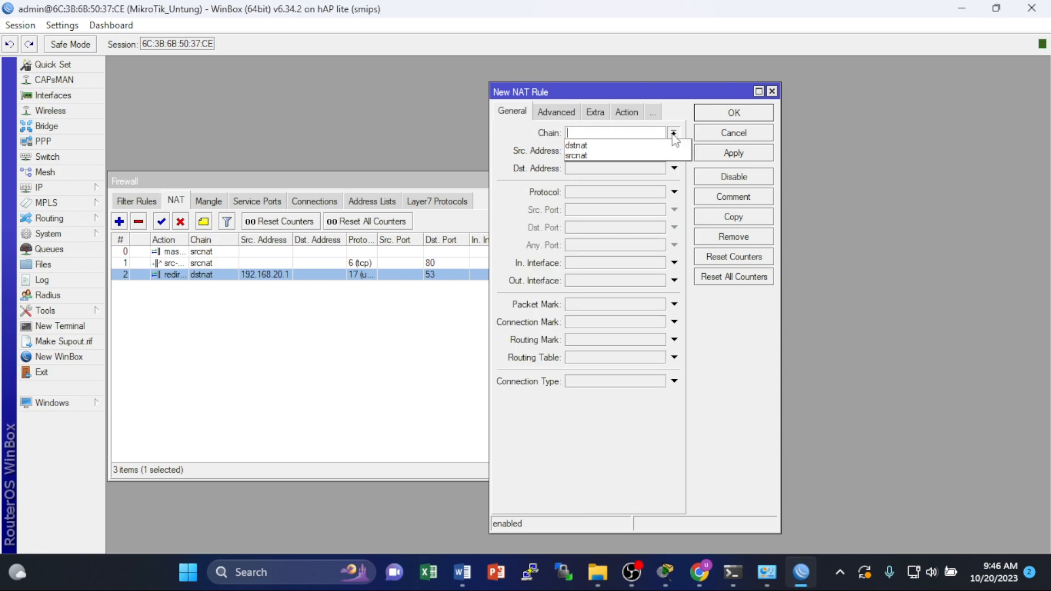
click(623, 145)
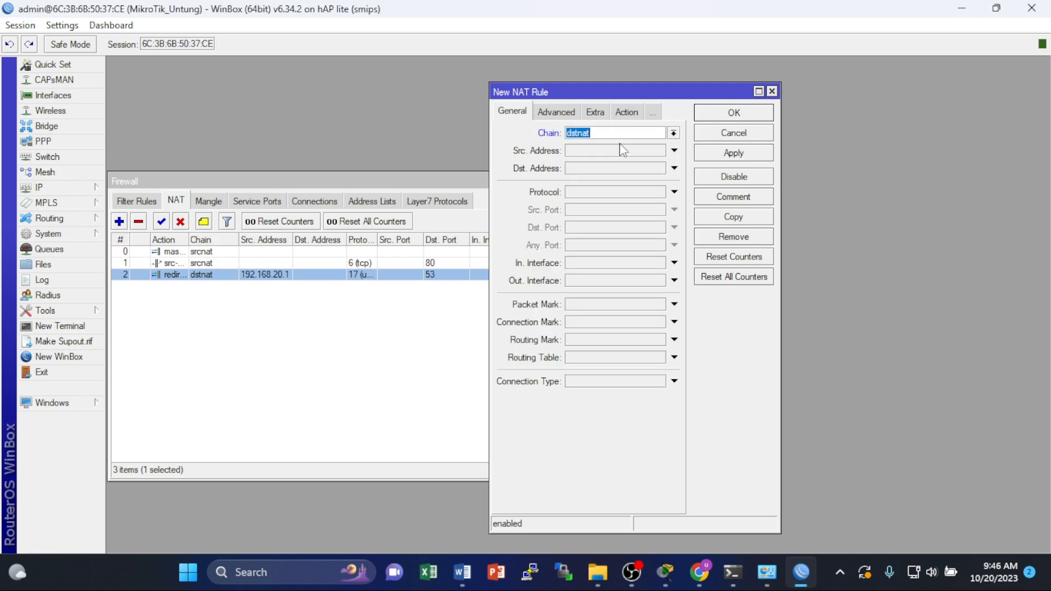
click(674, 168)
text(1)
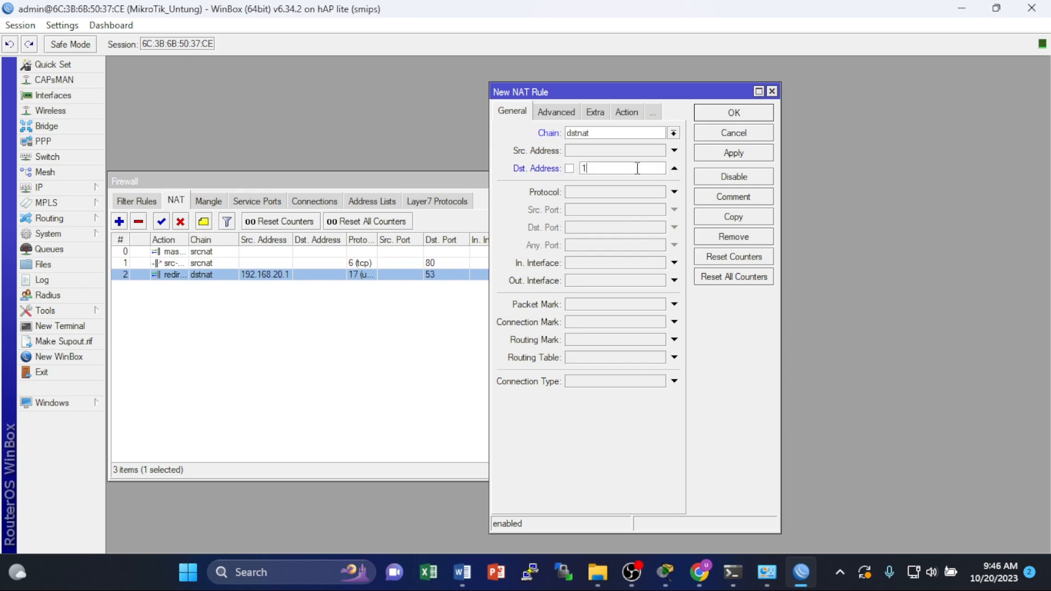
text(72.23.5.20)
- Set the NAT rule's protocol to tcp and its destination port to 80
click(675, 193)
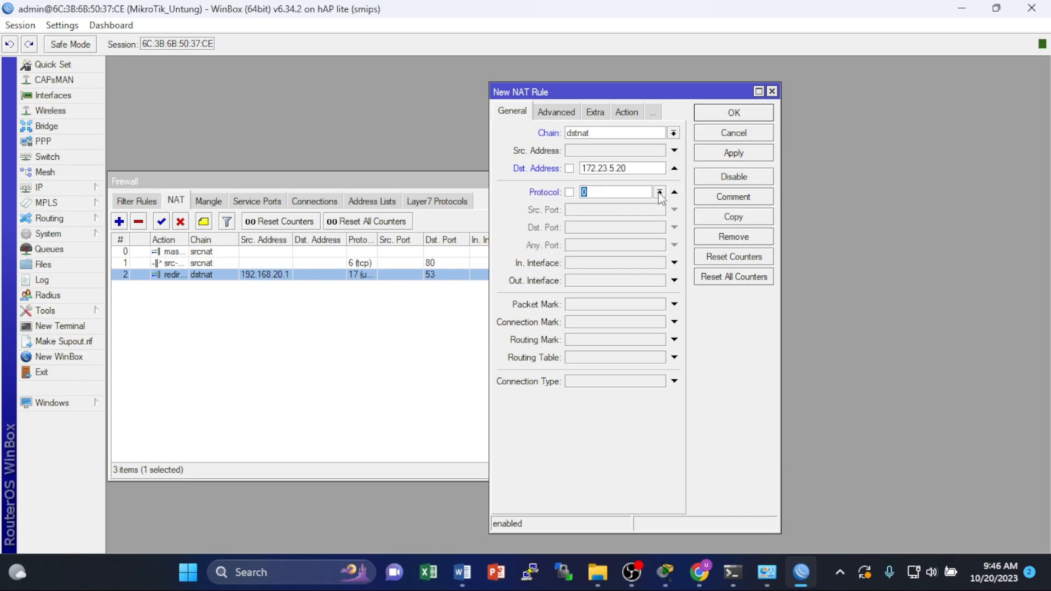
click(659, 192)
click(612, 255)
click(632, 228)
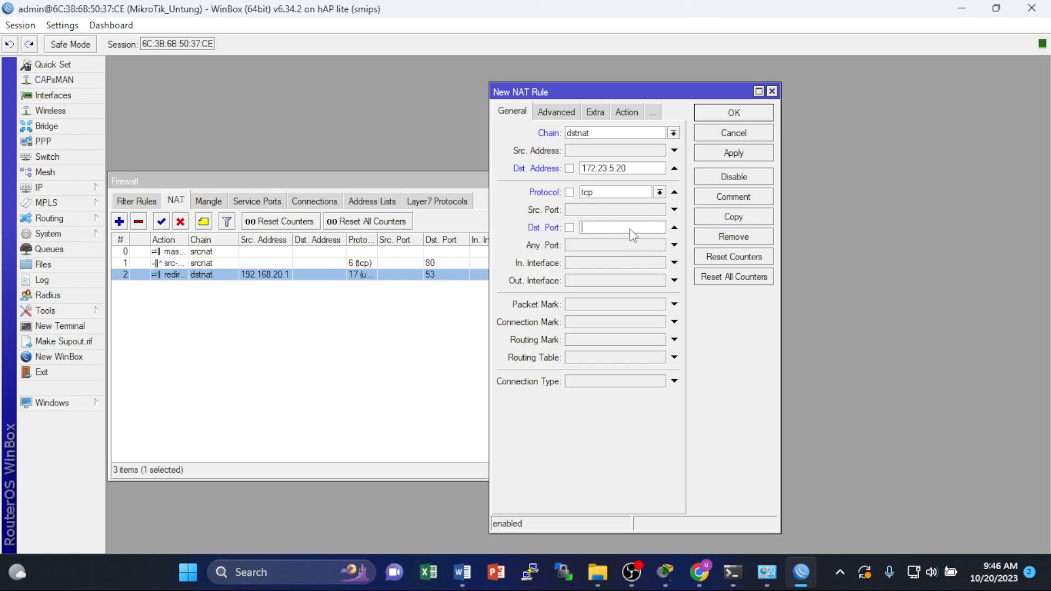
text(80)
- Give the NAT rule the dst-nat action with to-address 172.23.5.20 and save it
click(628, 111)
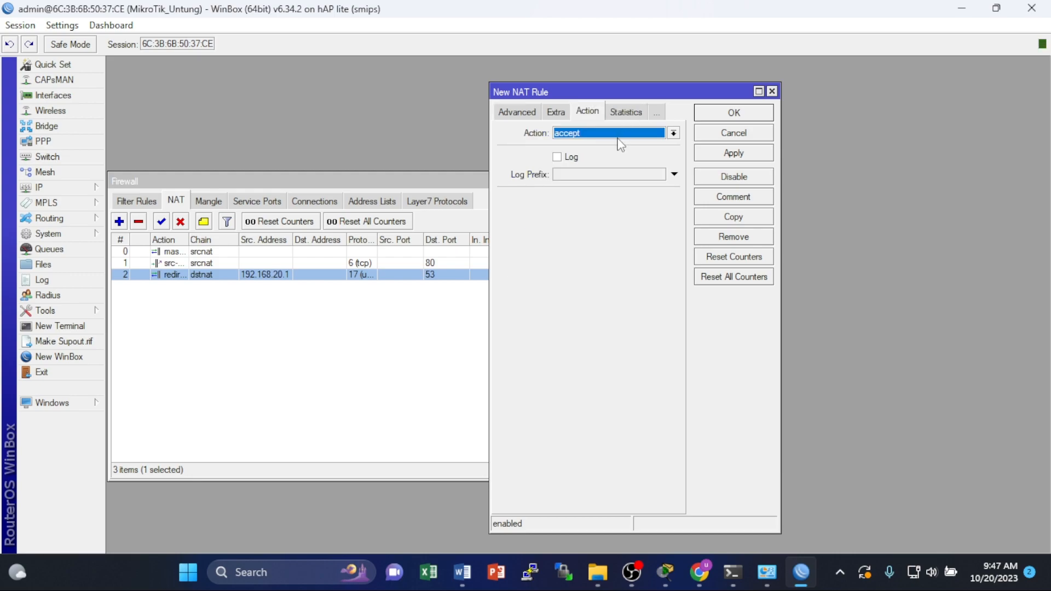
click(674, 134)
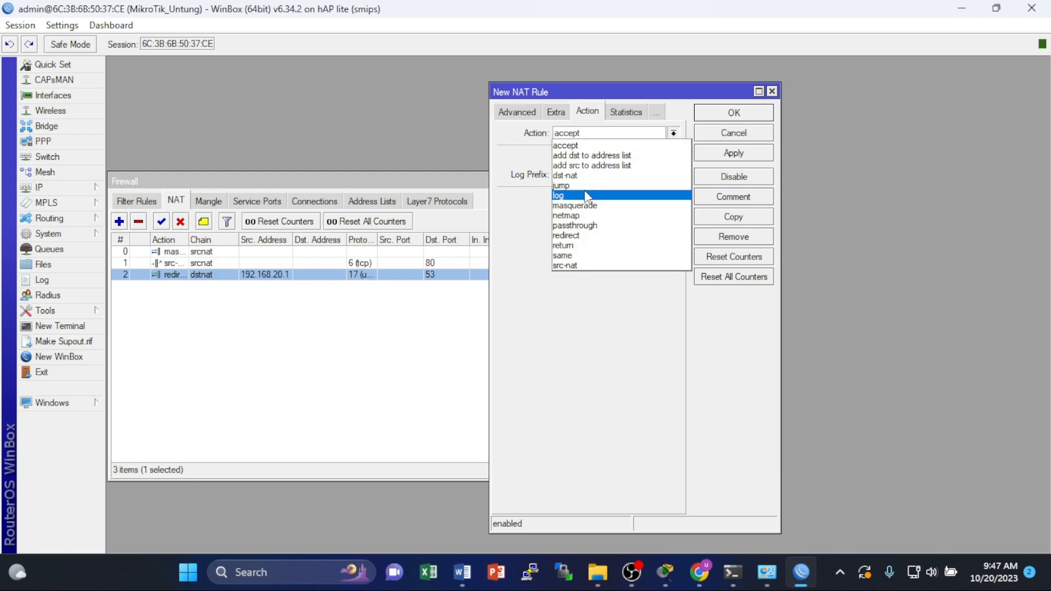
click(580, 176)
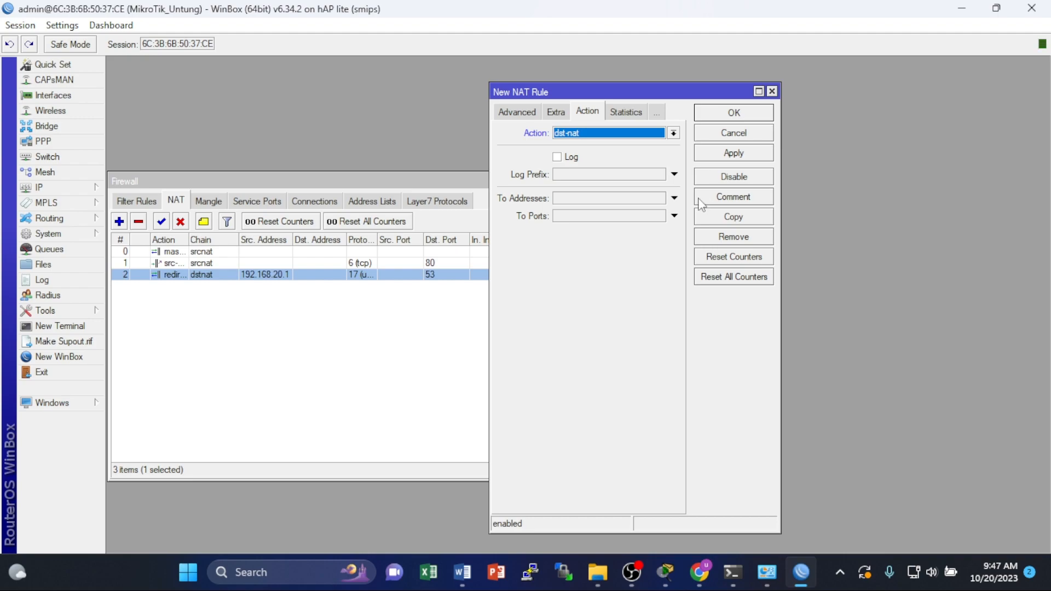
click(610, 199)
text(172)
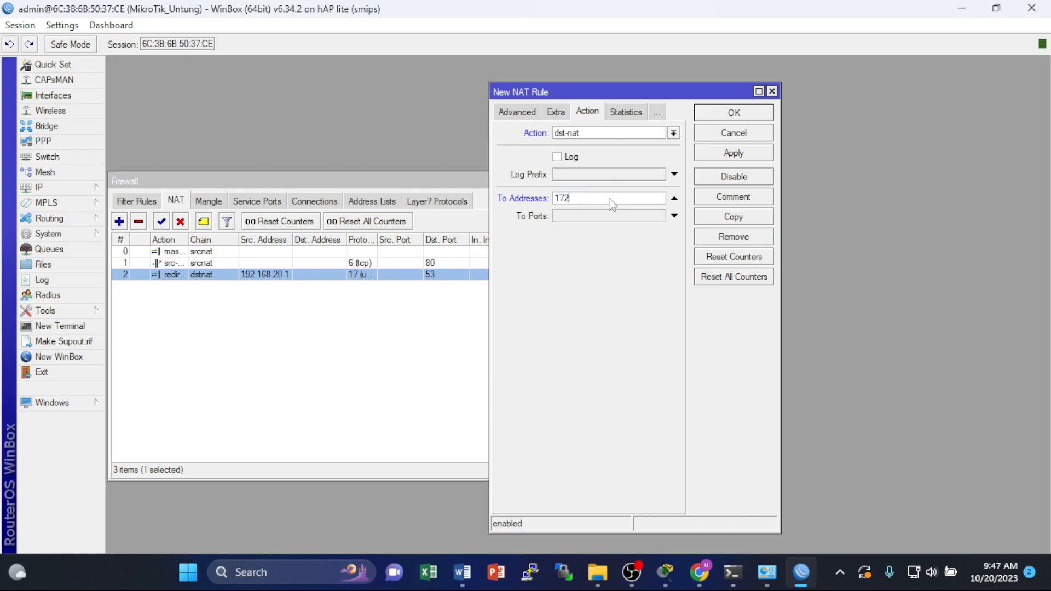
text(.23.5.20)
click(737, 154)
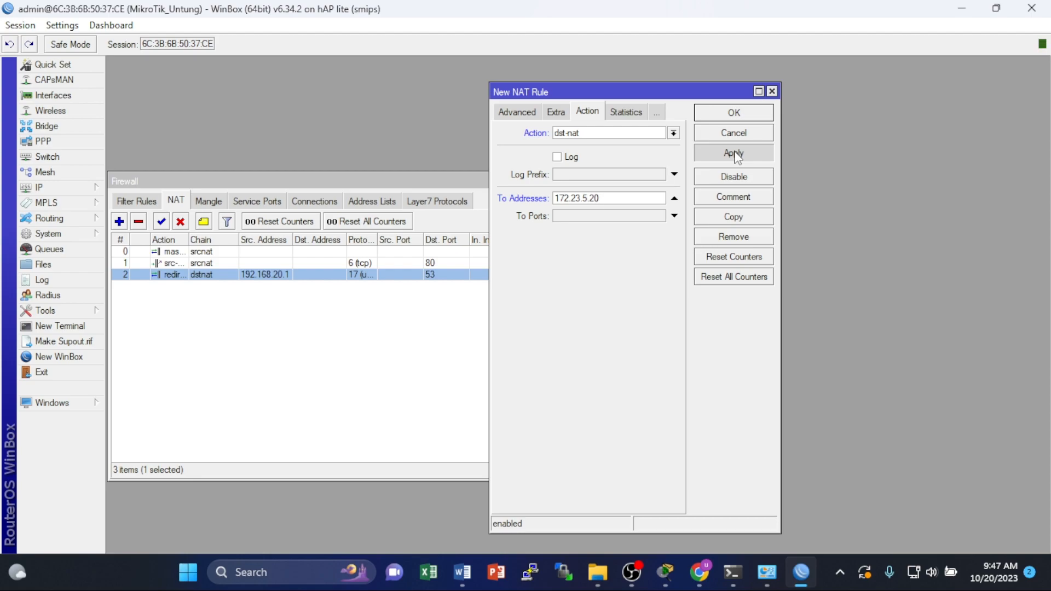
click(745, 112)
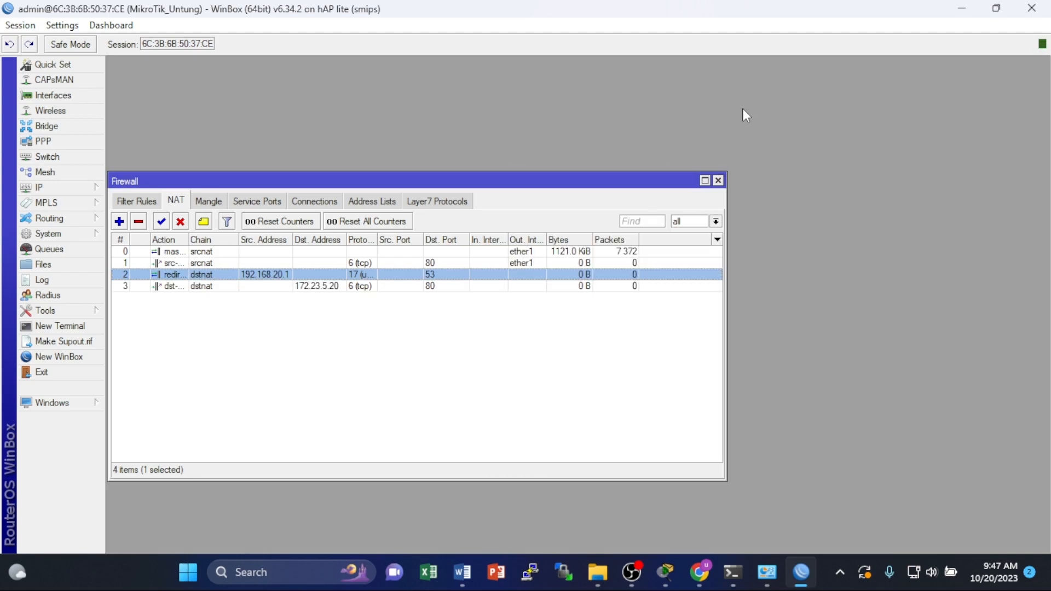
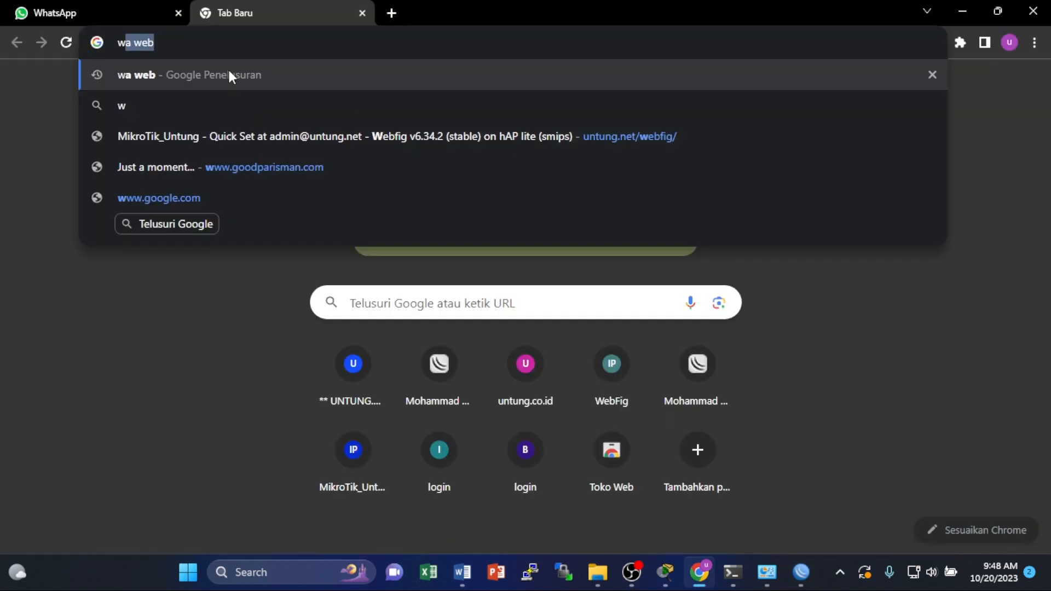
text(w.)
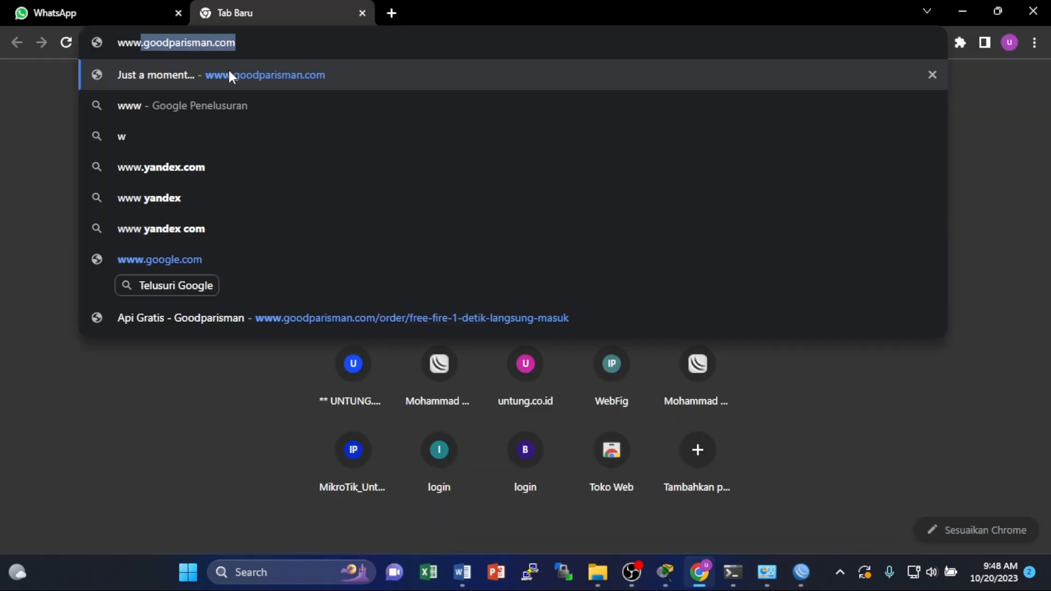
text(untu\)
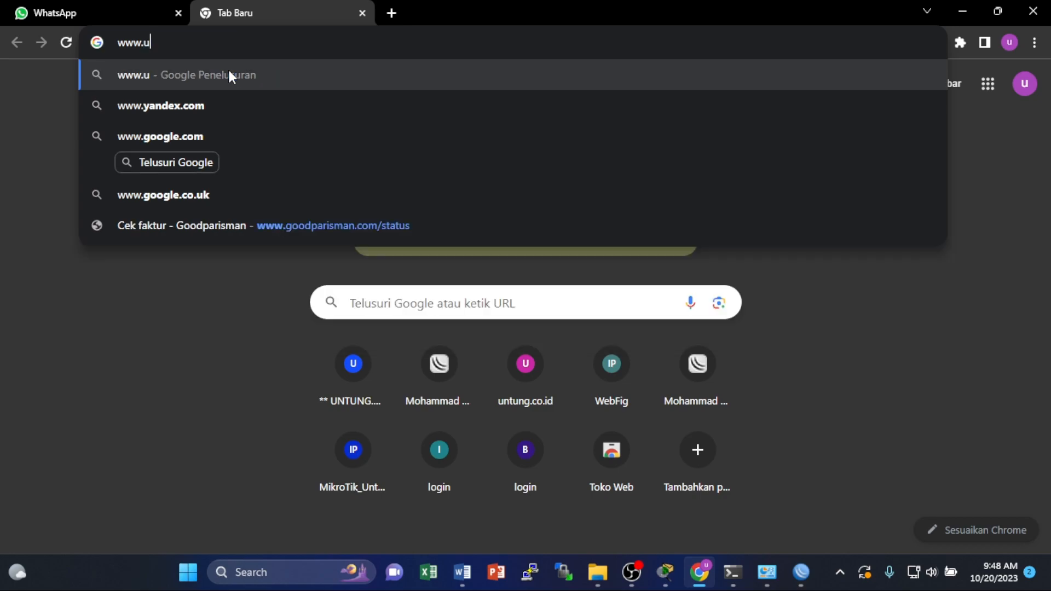
key(BackSpace)
key(BackSpace)
key(BackSpace)
key(BackSpace)
key(BackSpace)
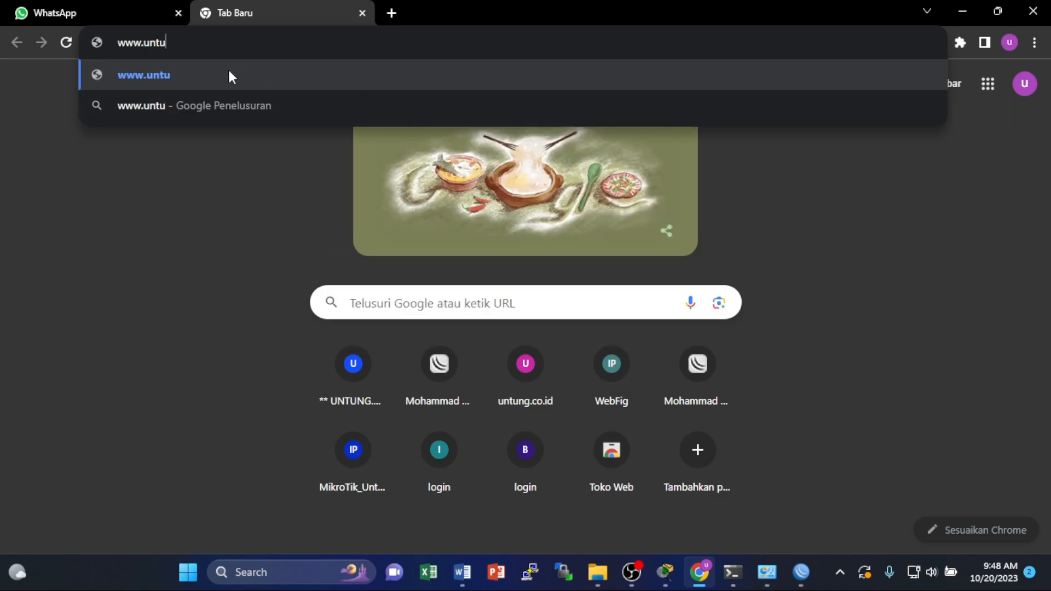
text(jo)
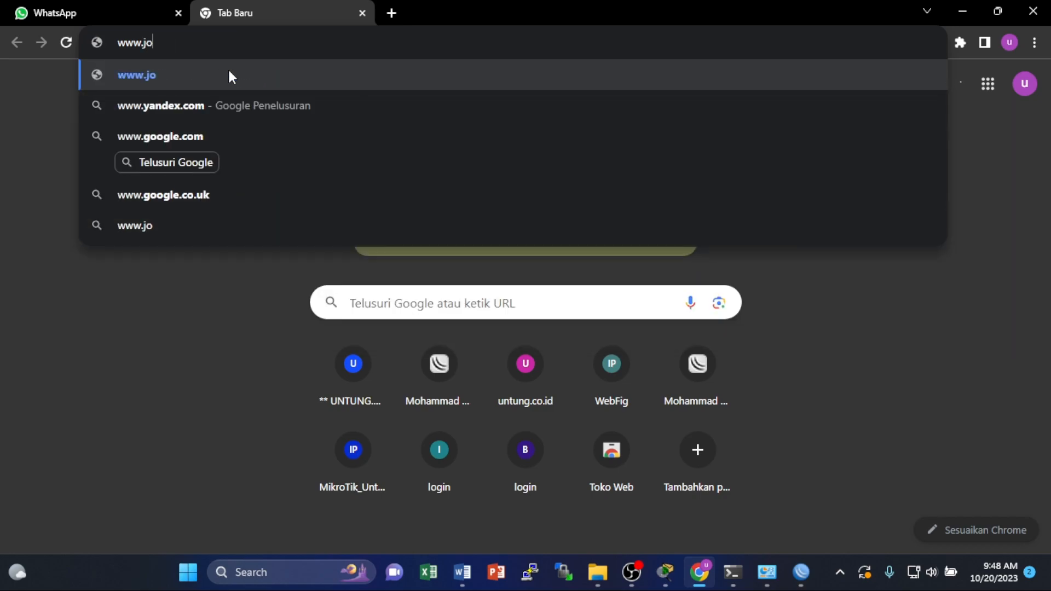
text(har.net)
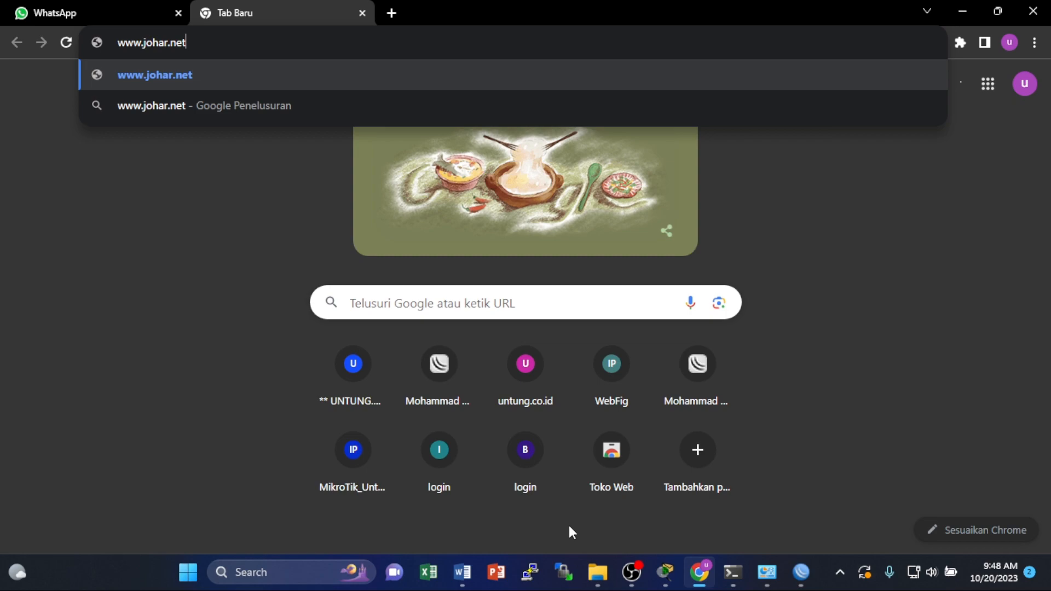
- Switch to WinBox and check the static DNS entries from the DNS settings
click(801, 579)
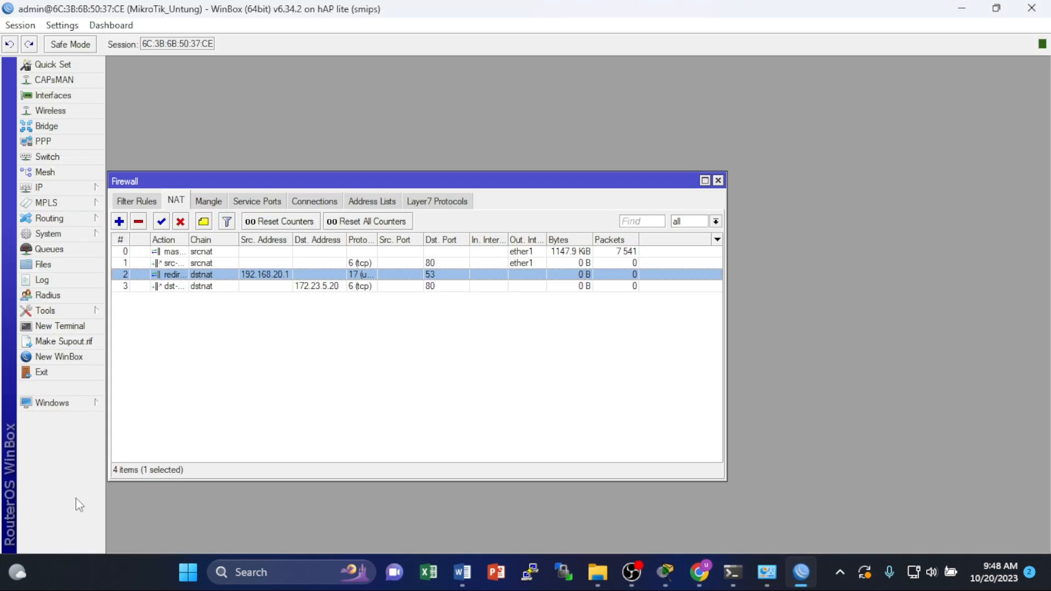
click(55, 190)
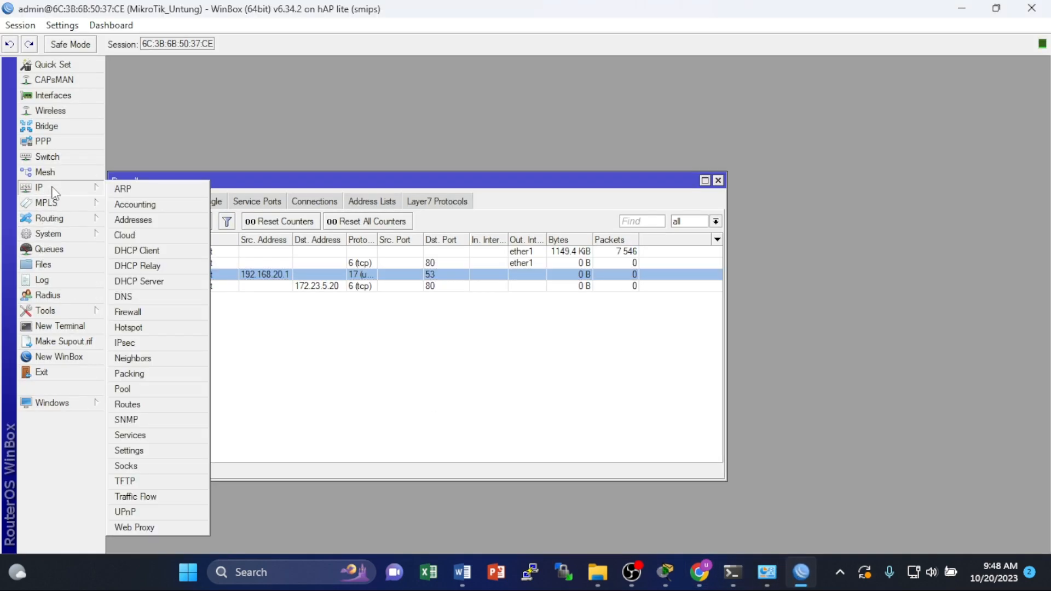
click(124, 296)
click(703, 299)
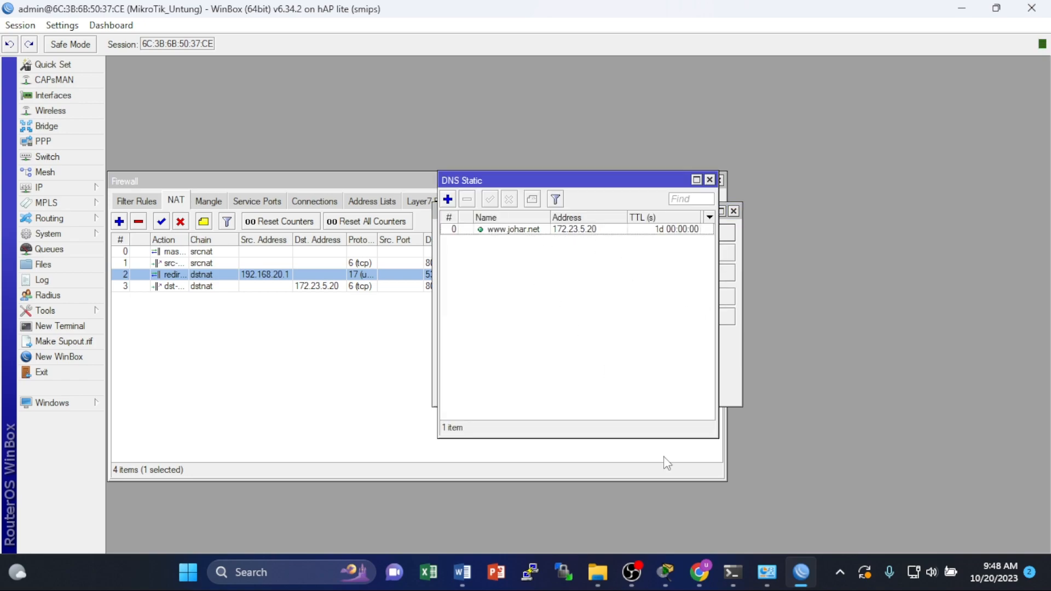
click(697, 572)
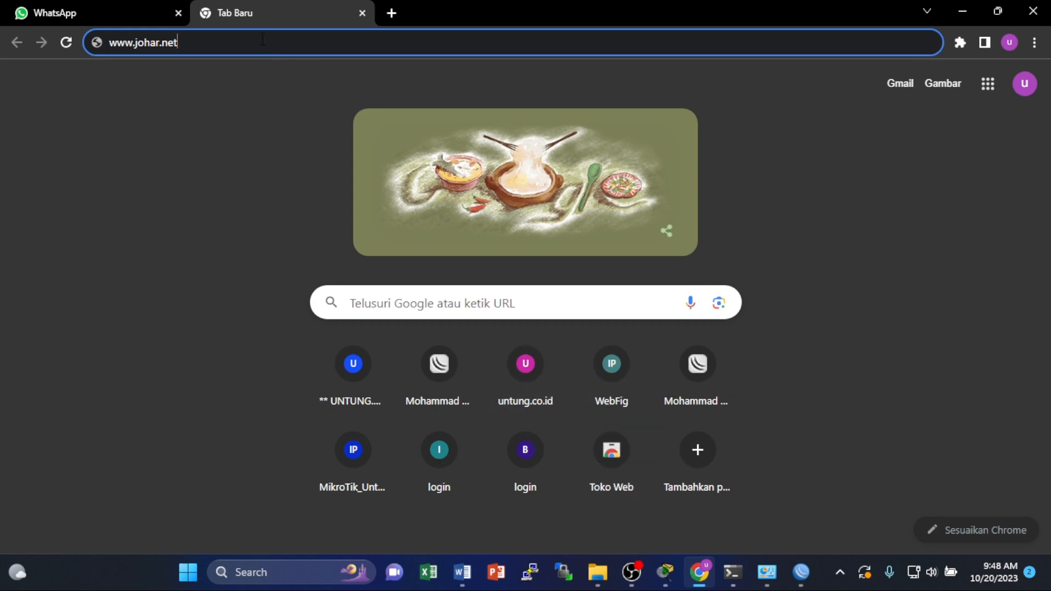
key(Return)
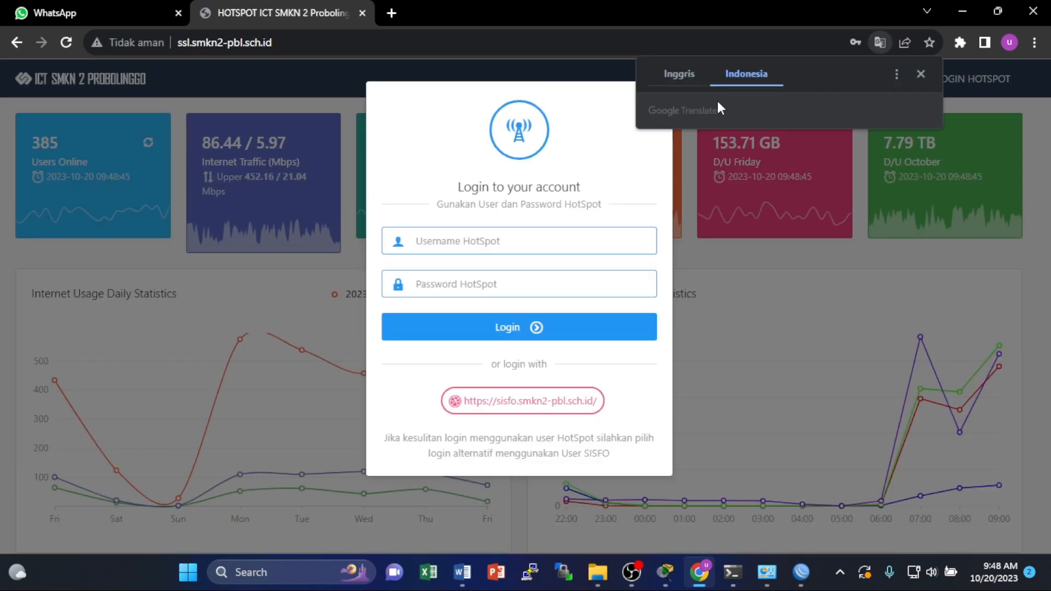
click(915, 77)
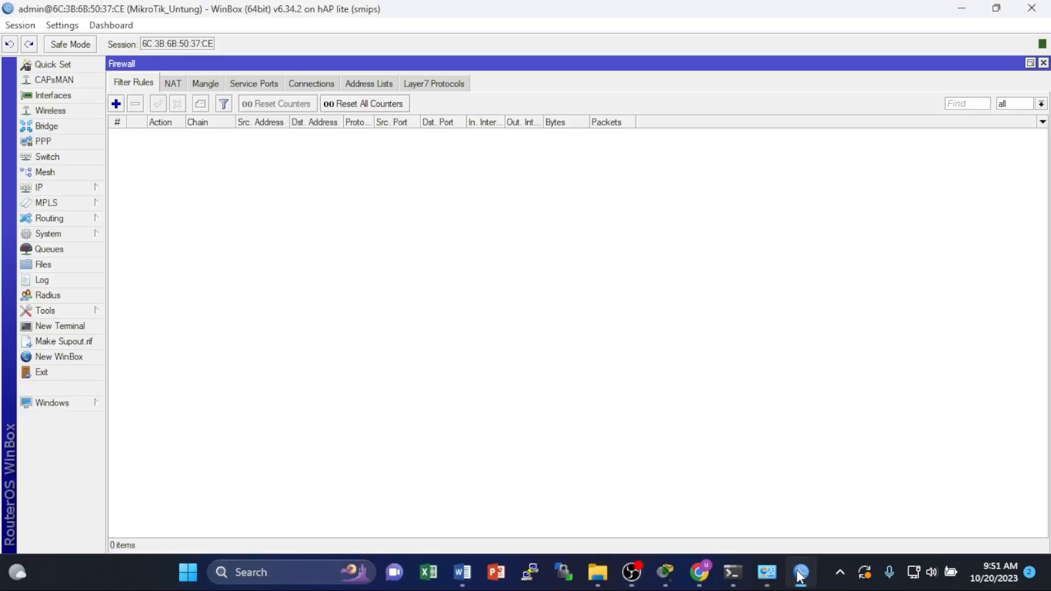
- Add a firewall filter rule on the input chain with the drop action and save it
click(116, 104)
click(470, 144)
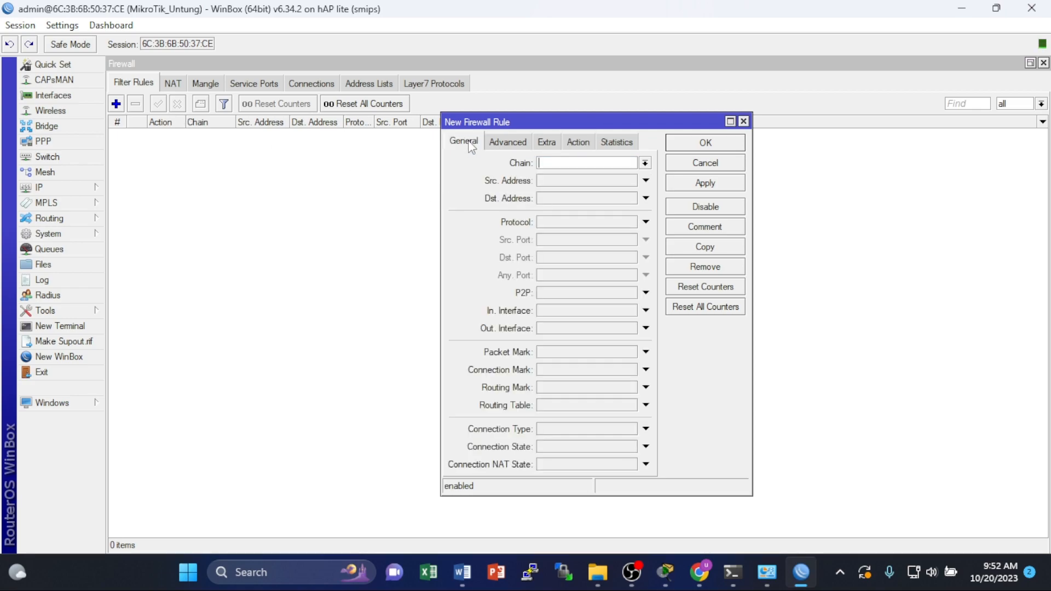
click(643, 165)
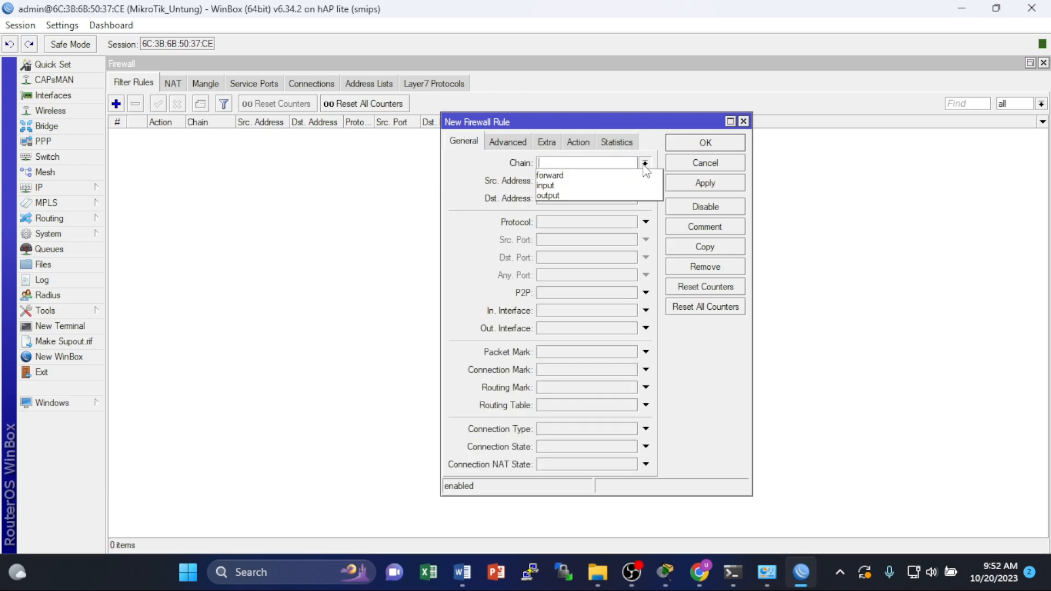
click(579, 184)
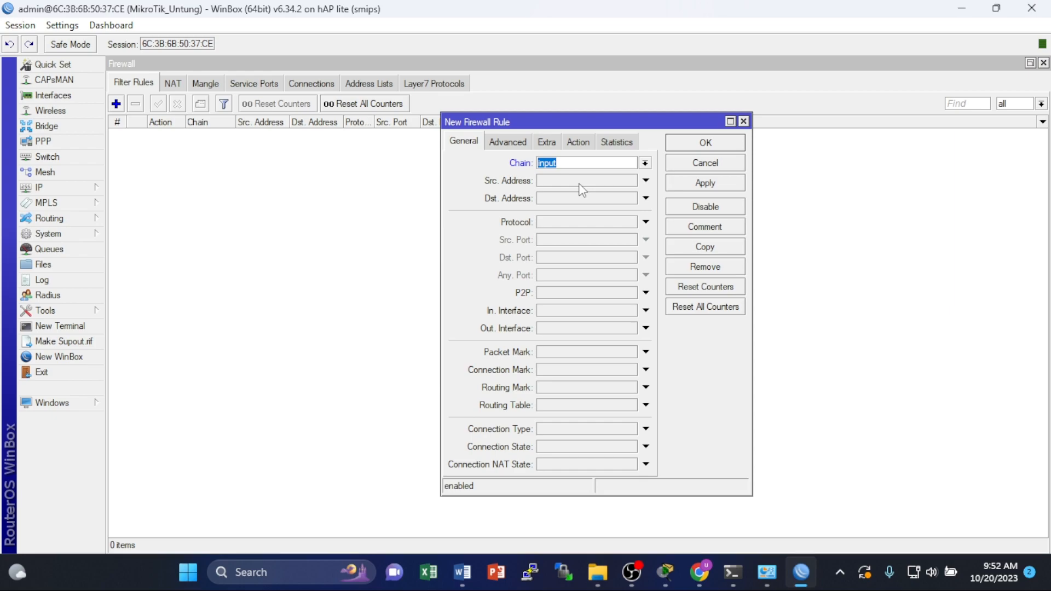
click(582, 143)
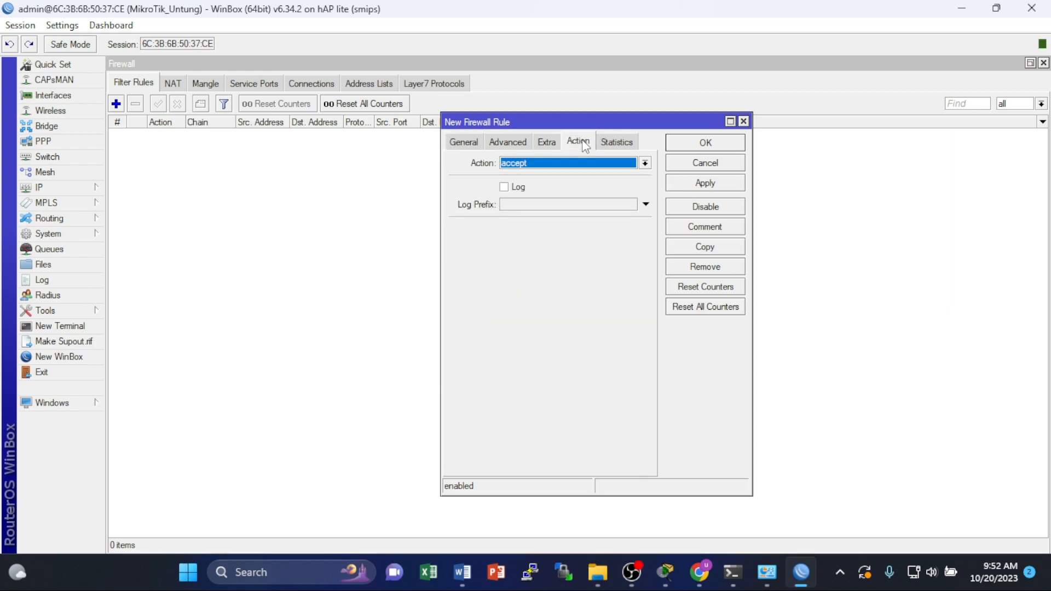
click(646, 164)
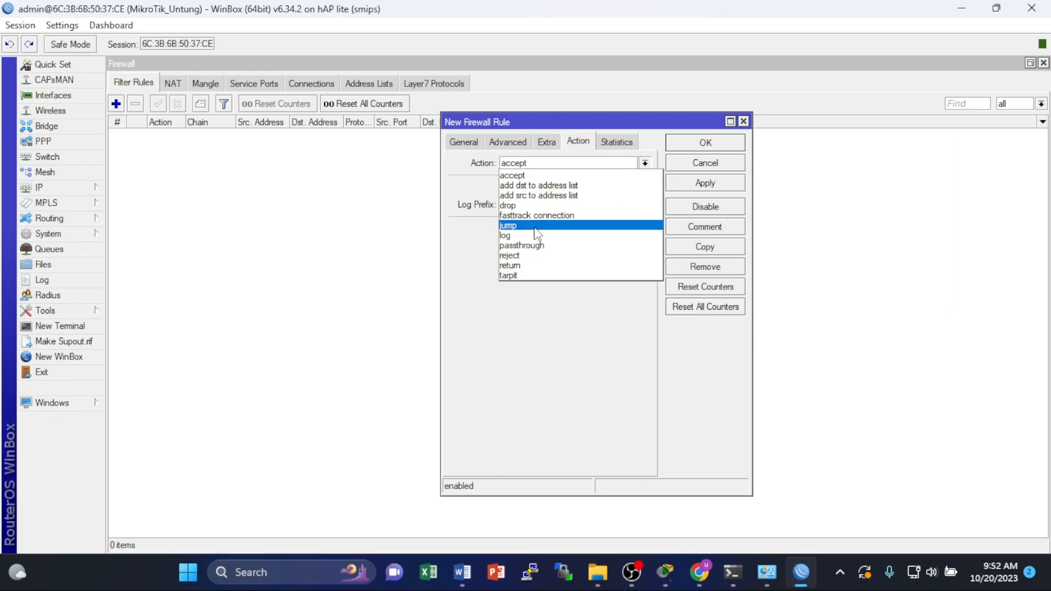
click(529, 208)
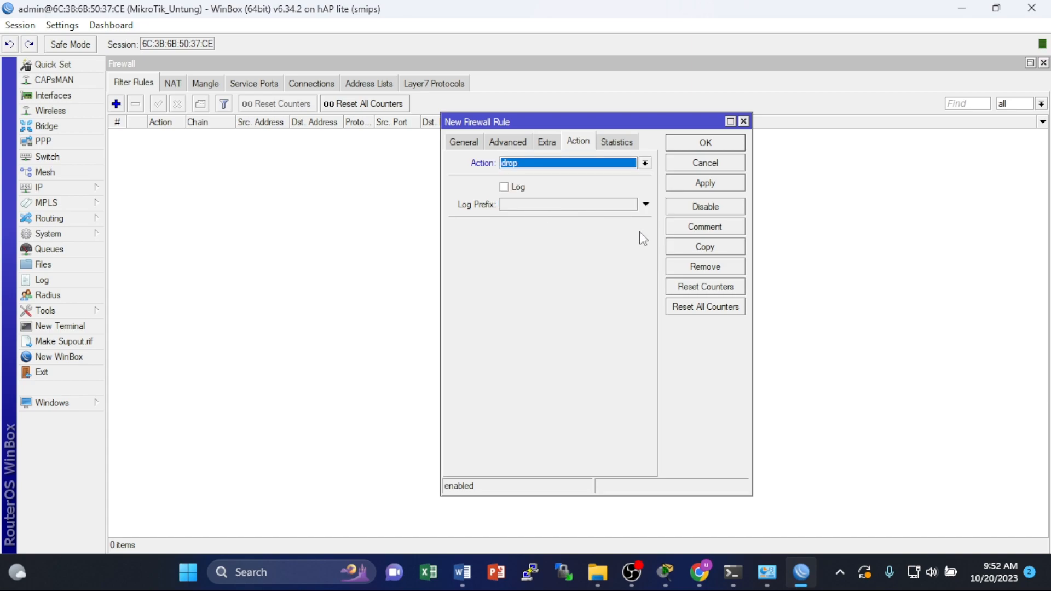
click(708, 186)
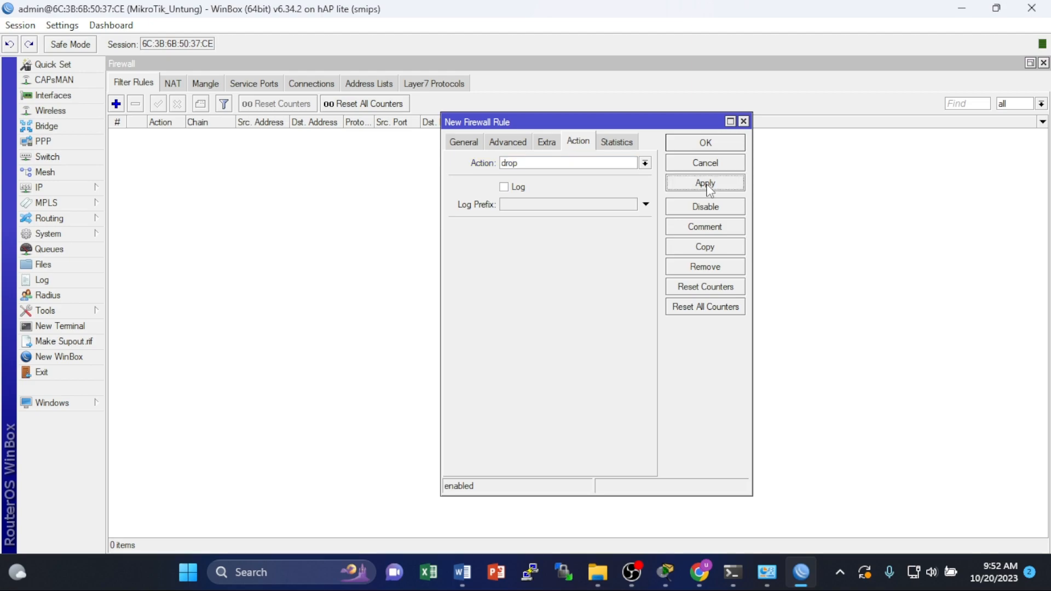
click(736, 142)
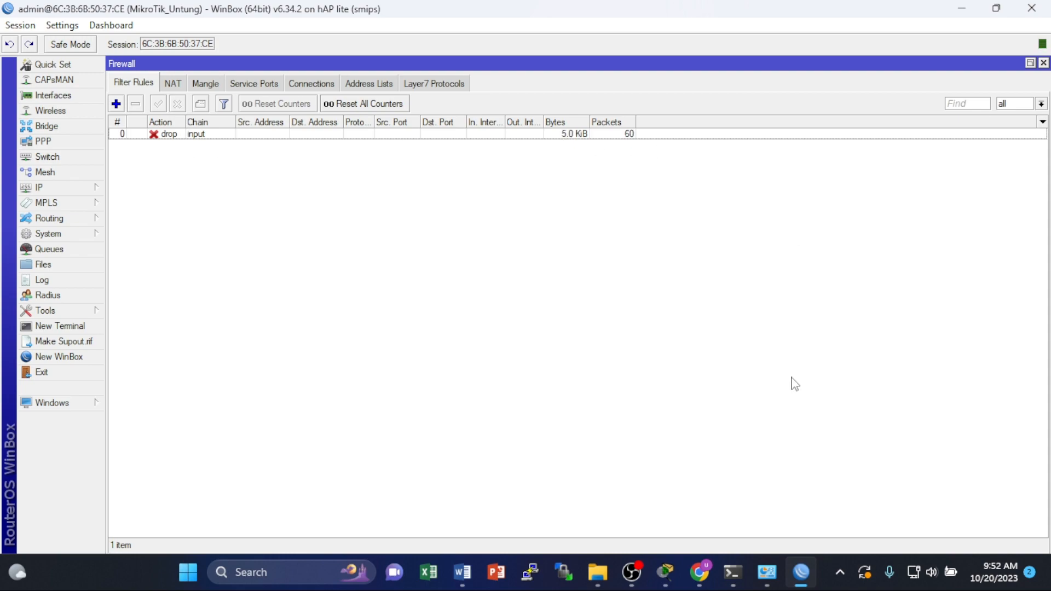
- Open a new terminal, then restore and narrow the Firewall window so both sit side by side
click(62, 326)
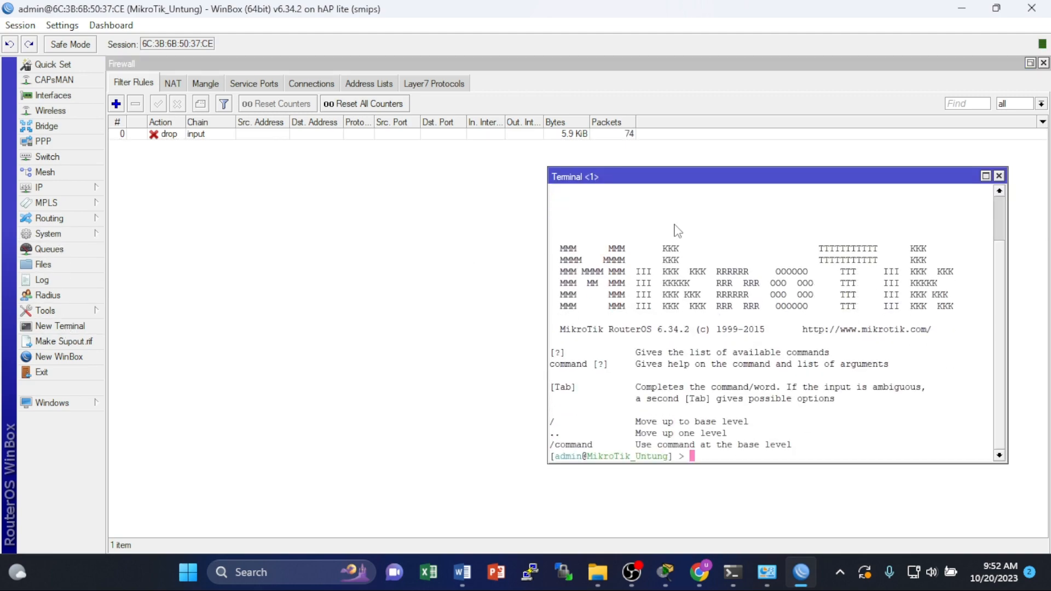
click(1030, 63)
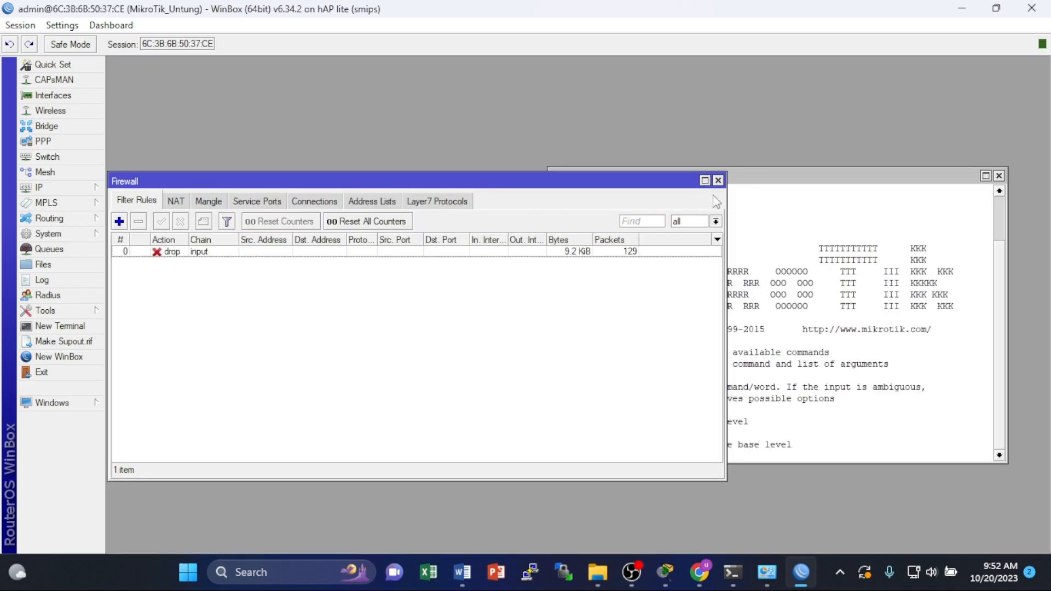
drag(727, 223, 476, 219)
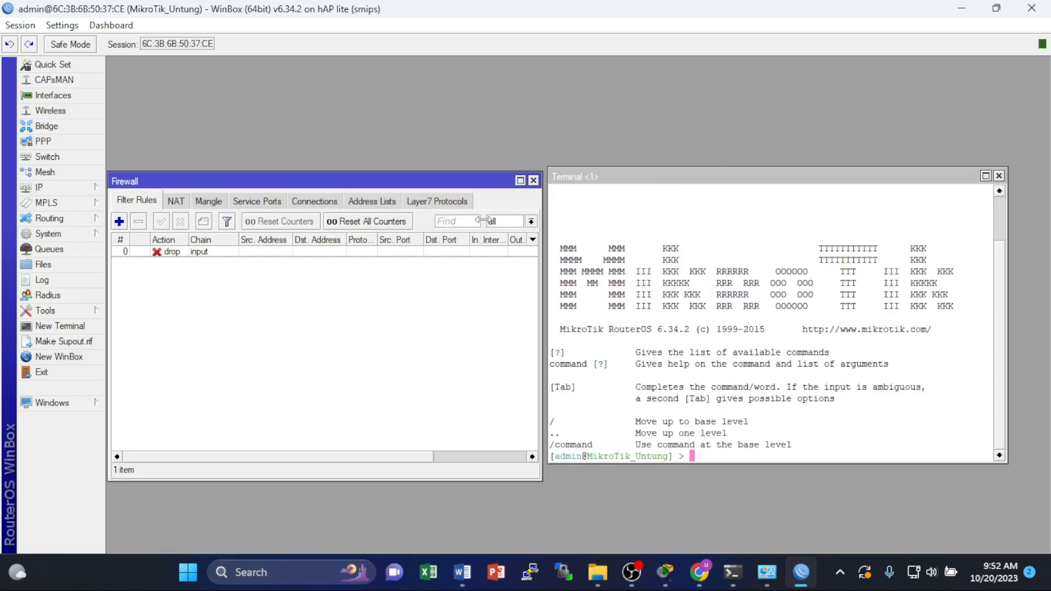
- Disable the drop rule on the input chain in the firewall filter rules
key(ctrl+a)
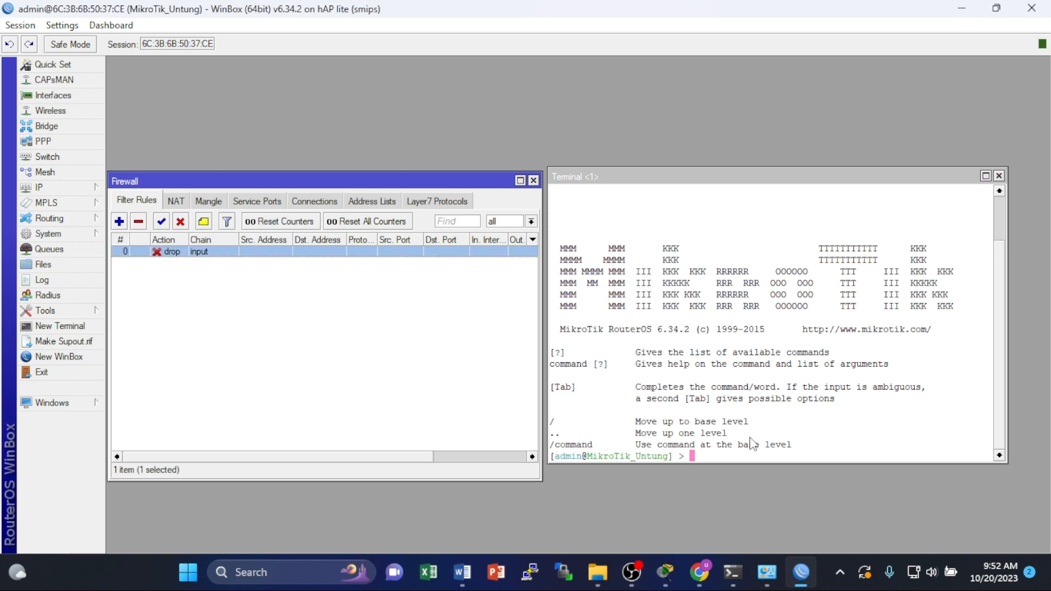
click(751, 443)
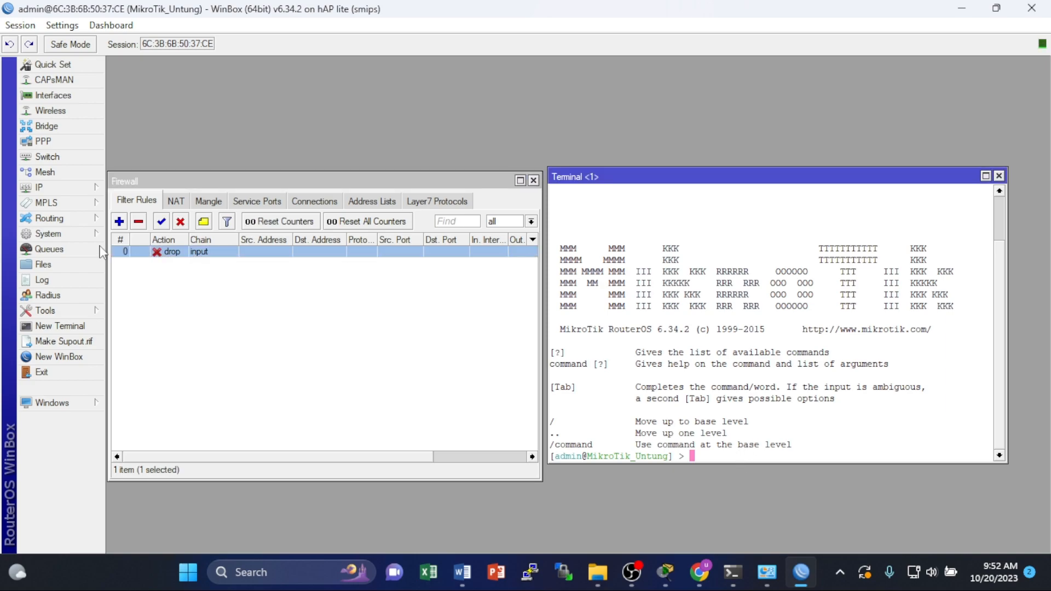
click(170, 252)
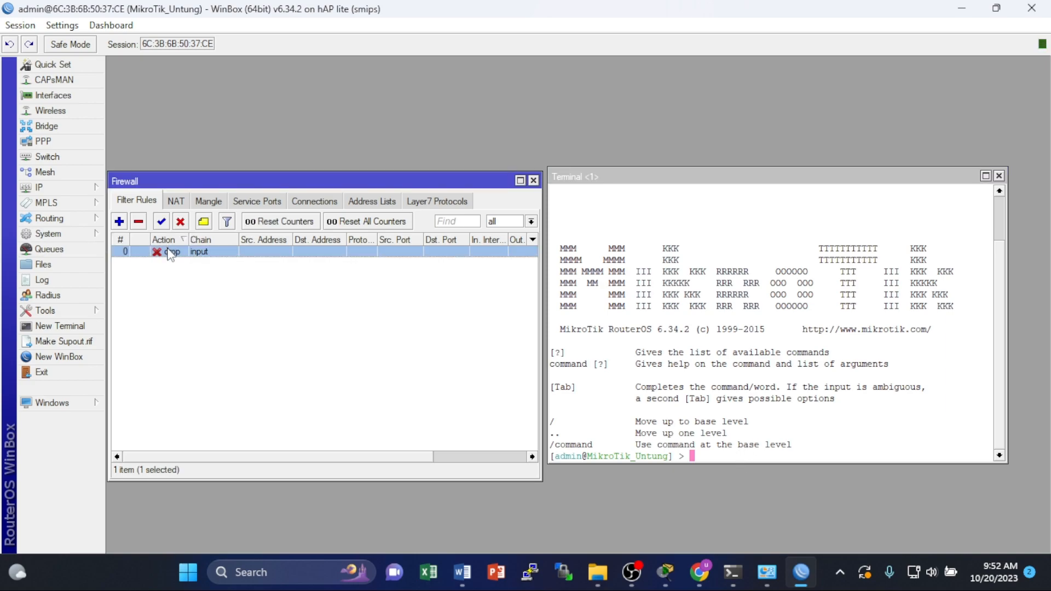
click(180, 221)
- Start pinging google.com from the router terminal
click(648, 408)
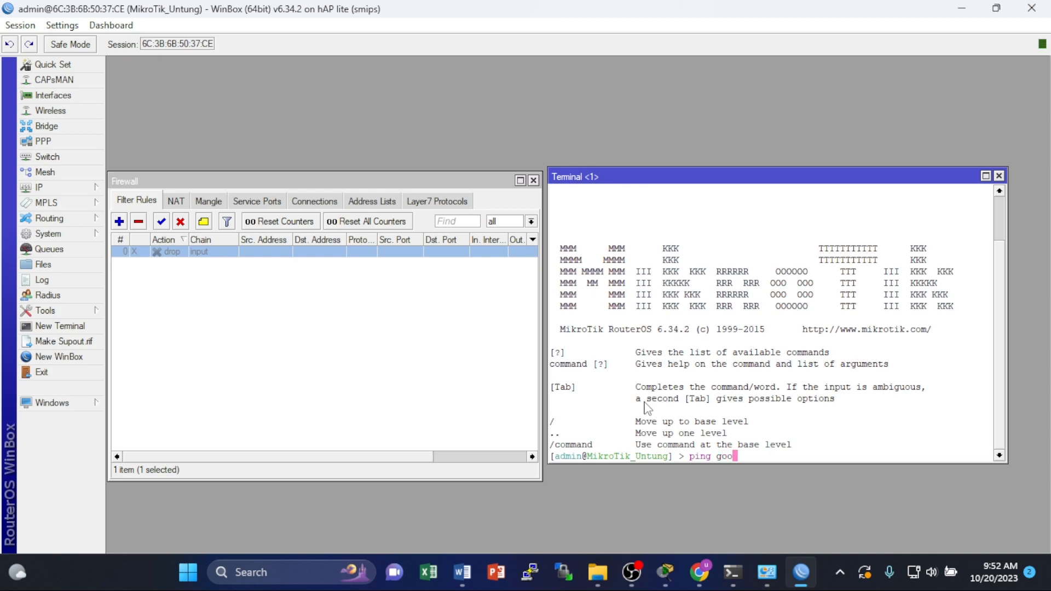
text(ping google.com)
key(Return)
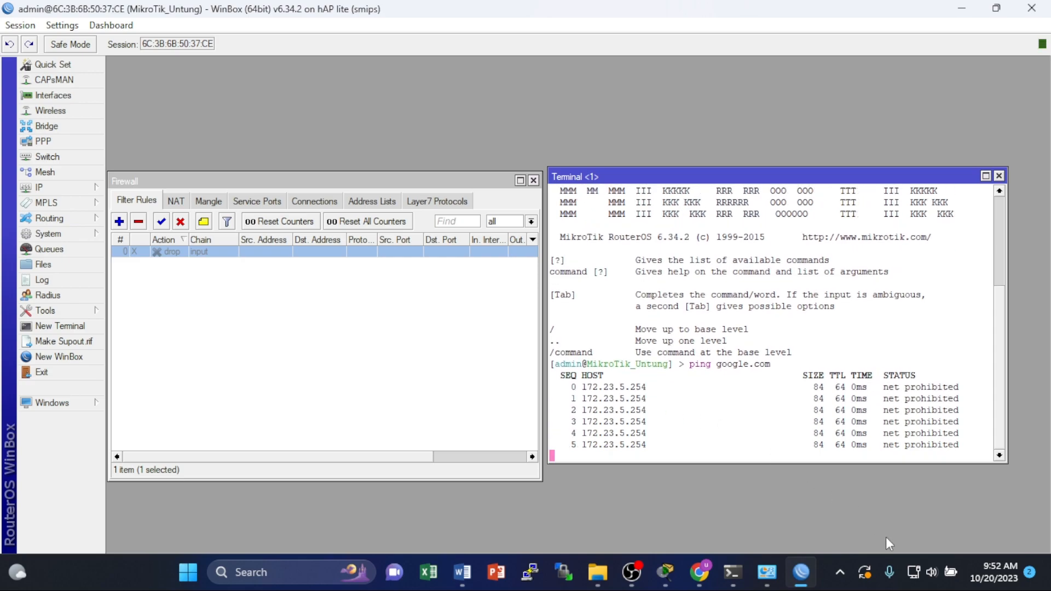
- Switch to Chrome and log in to the school hotspot via SISFO with the saved username and password
mouse_move(713, 585)
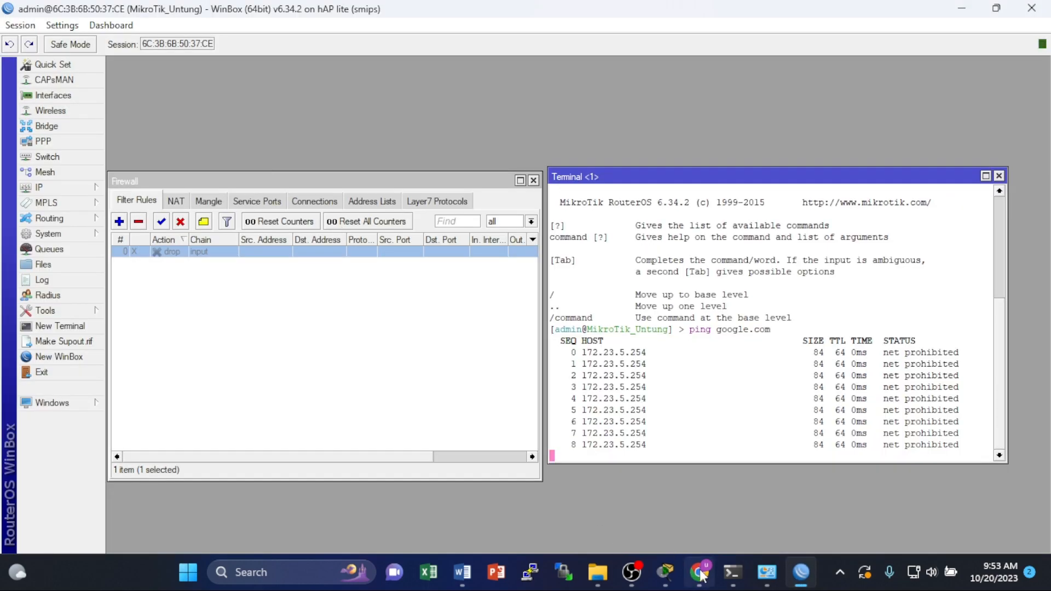
click(702, 576)
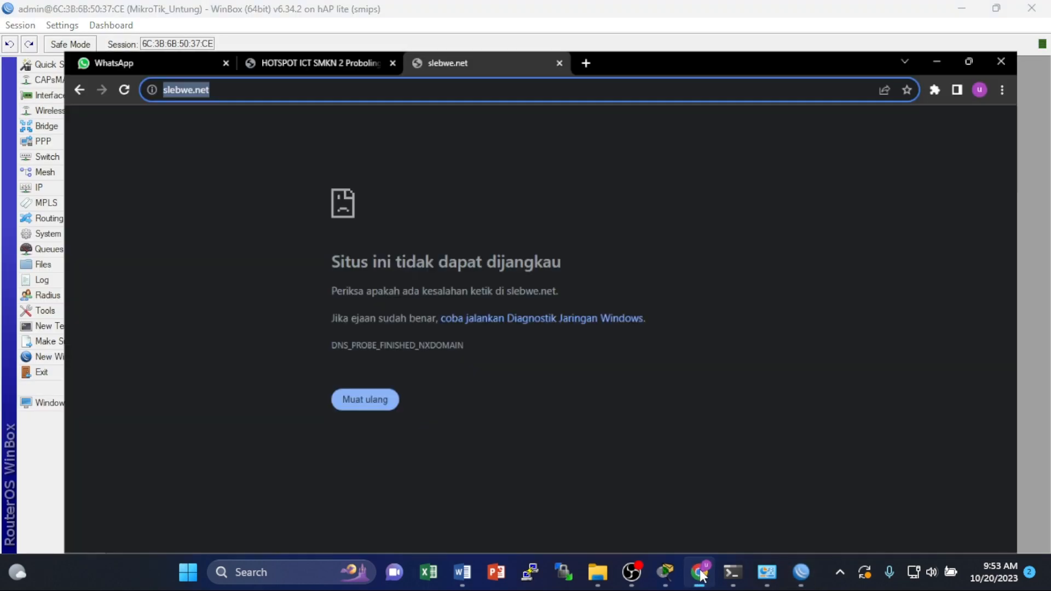
click(283, 22)
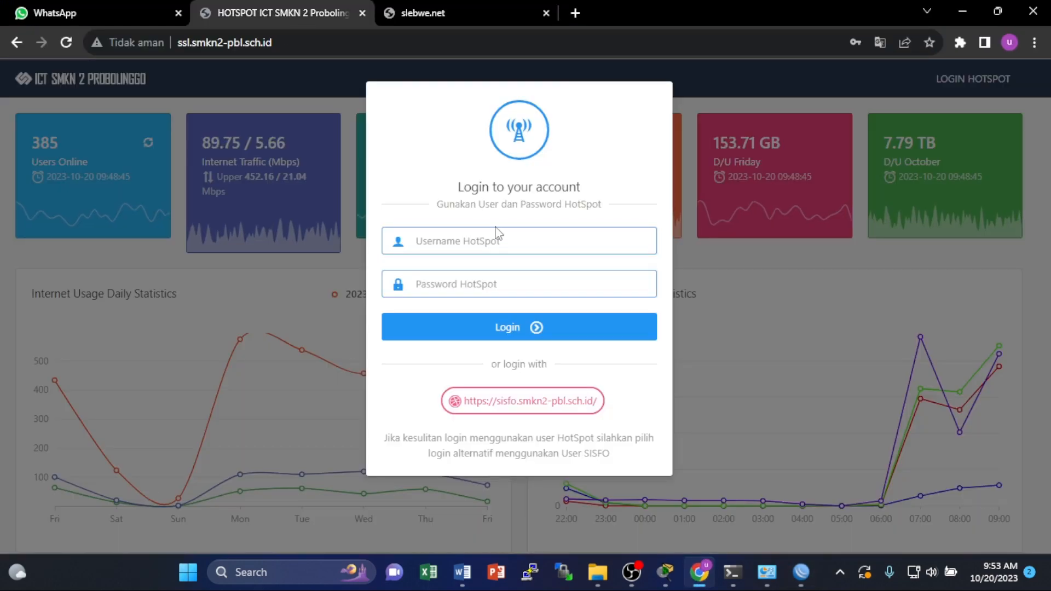
click(520, 401)
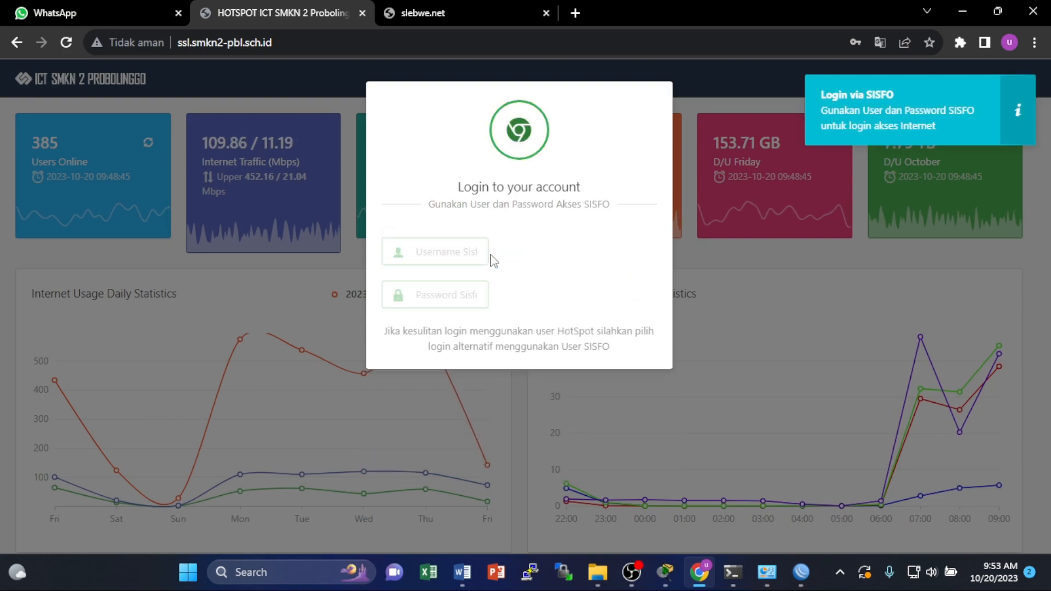
click(486, 243)
click(497, 281)
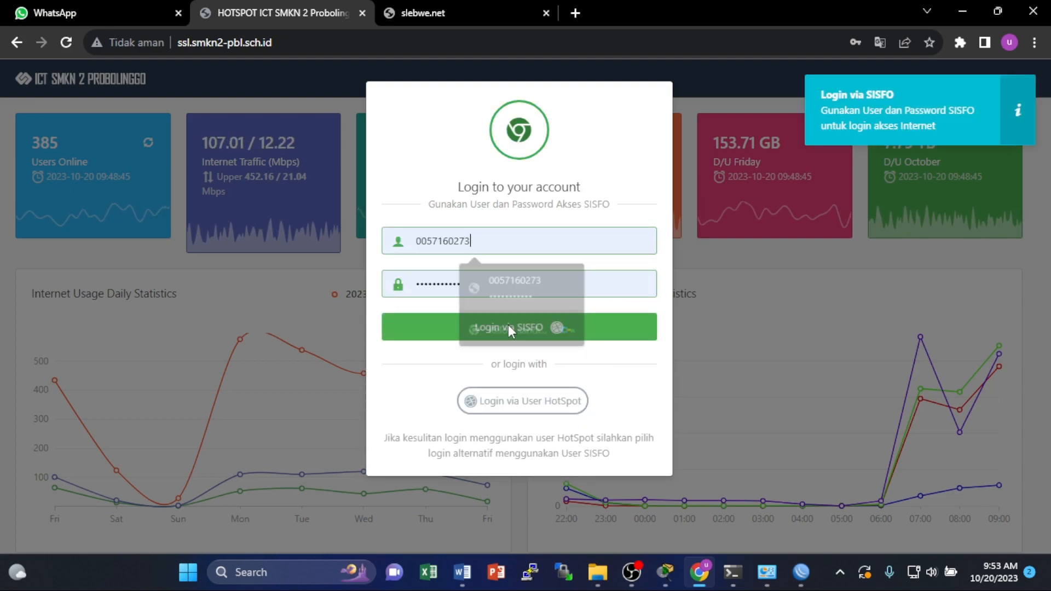
click(514, 342)
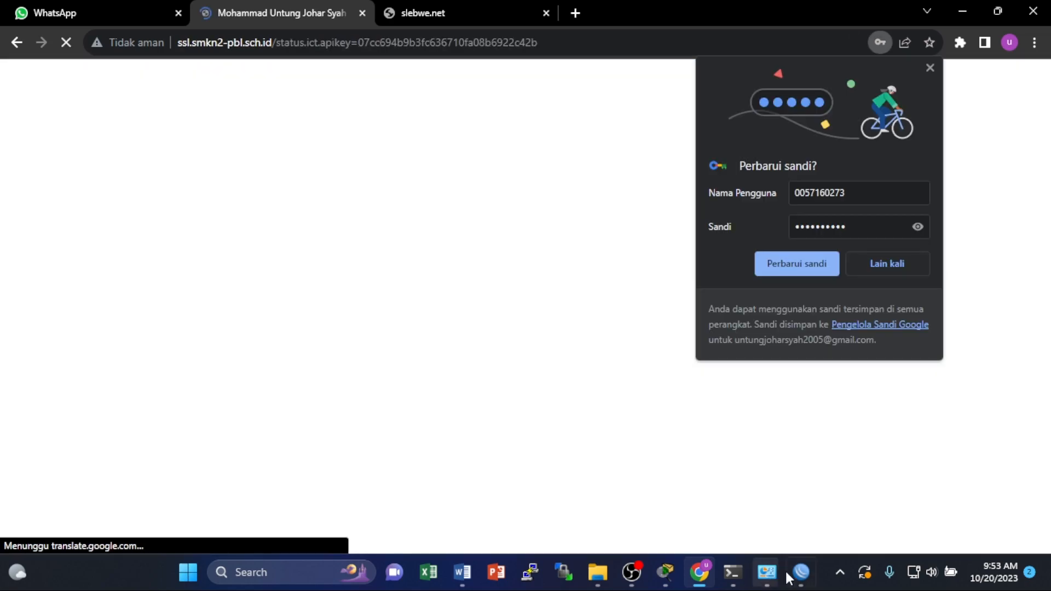
- Return to WinBox, re-enable the input drop rule while the ping runs, and stop the ping
click(792, 573)
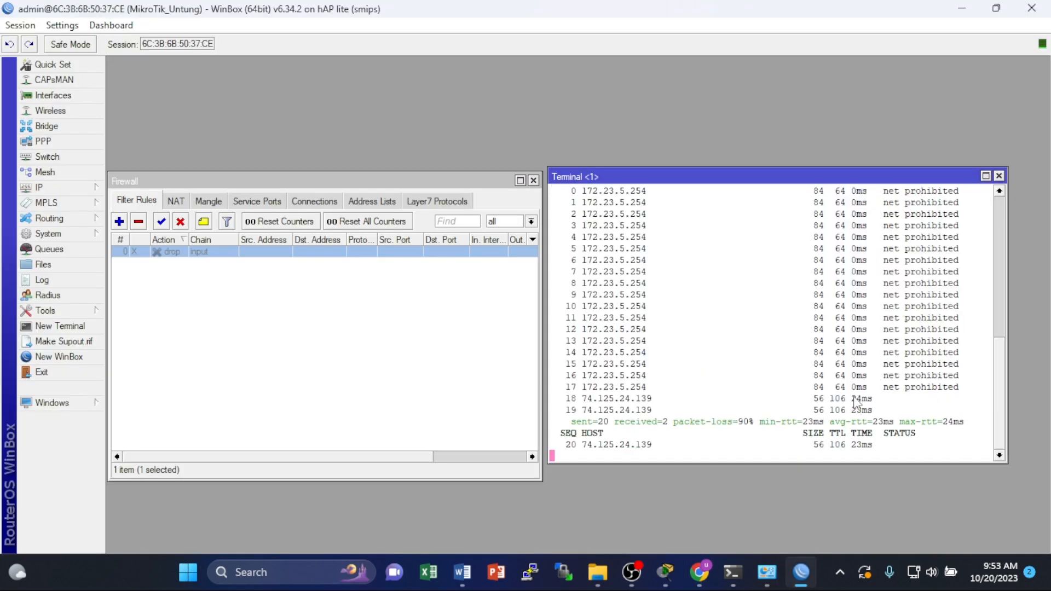
click(197, 251)
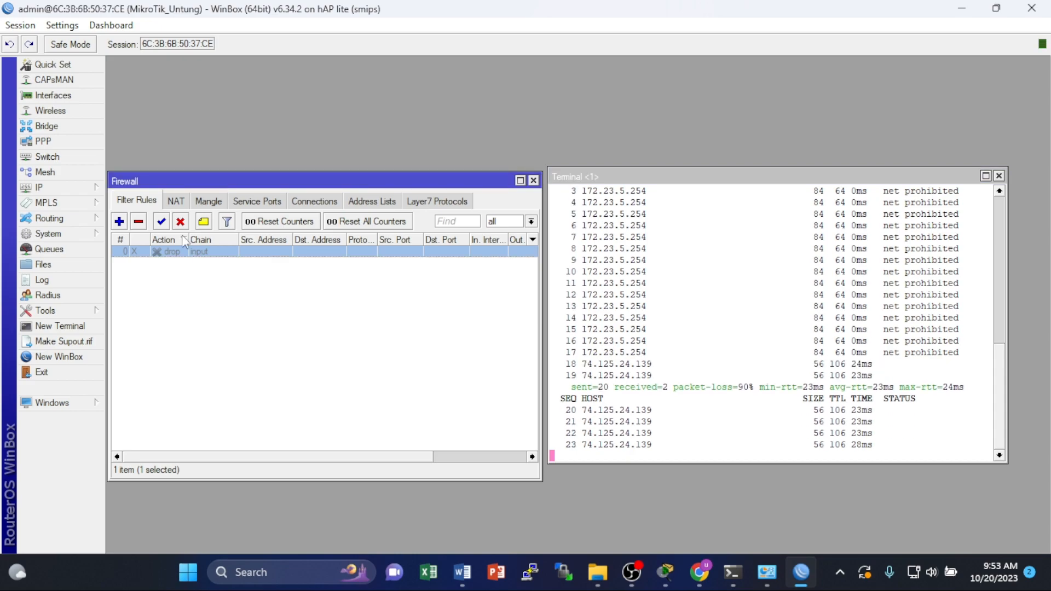
click(161, 221)
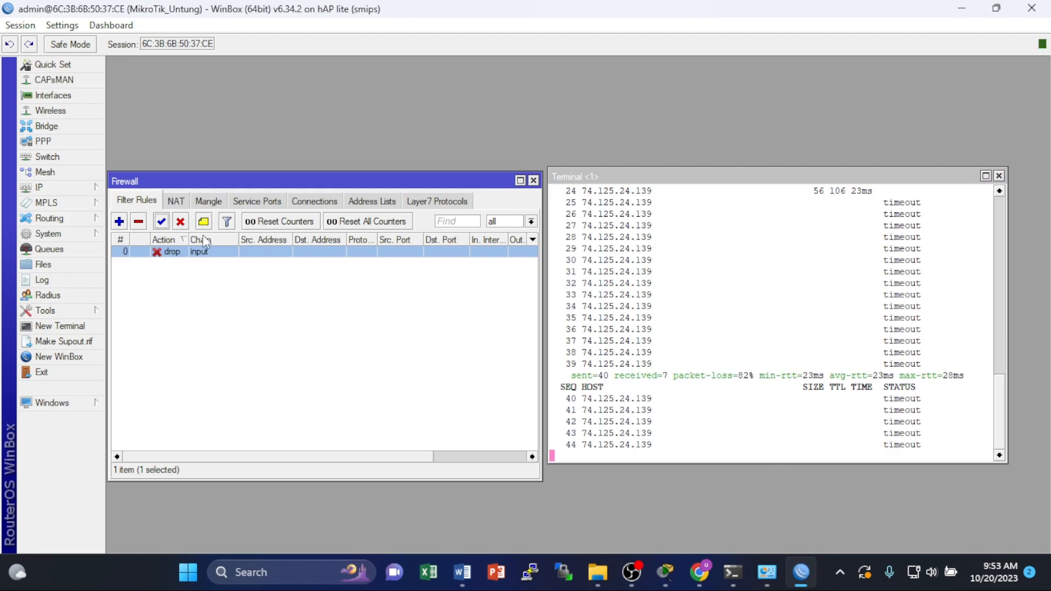
click(811, 463)
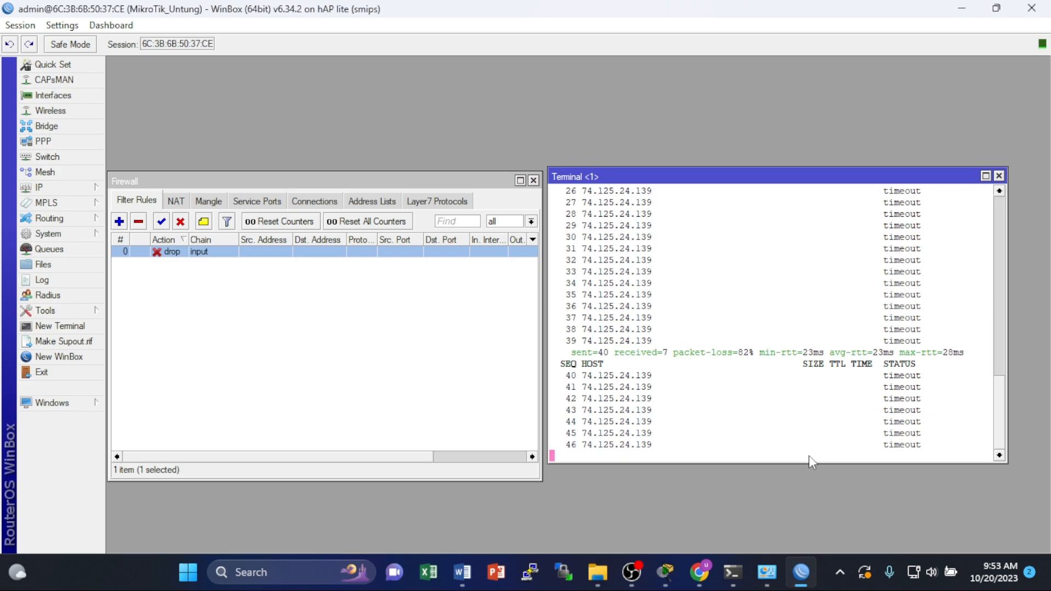
key(ctrl+c)
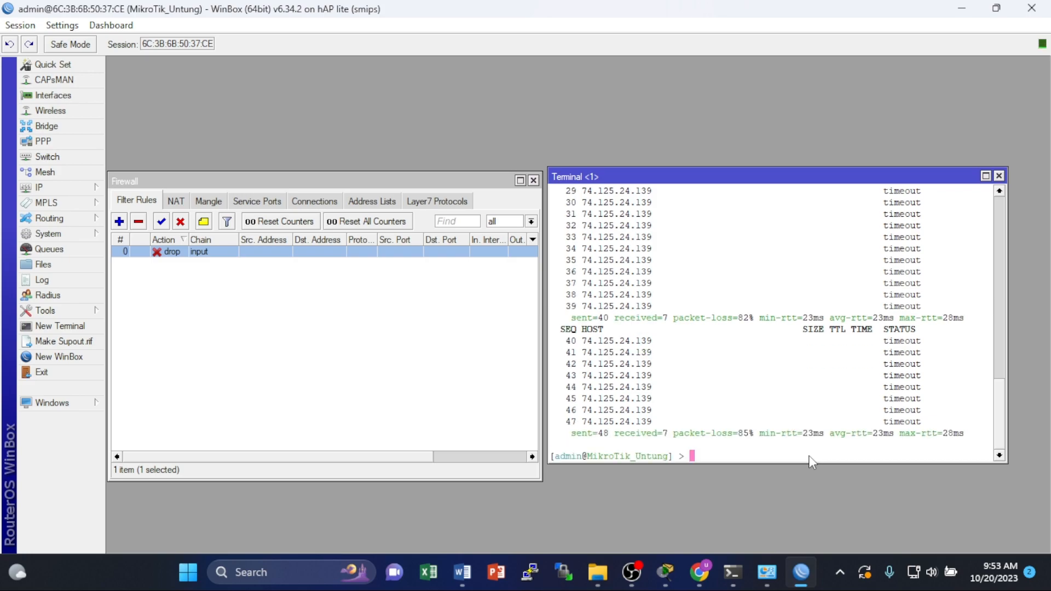
- Start a new firewall filter rule and set its chain to forward
click(119, 221)
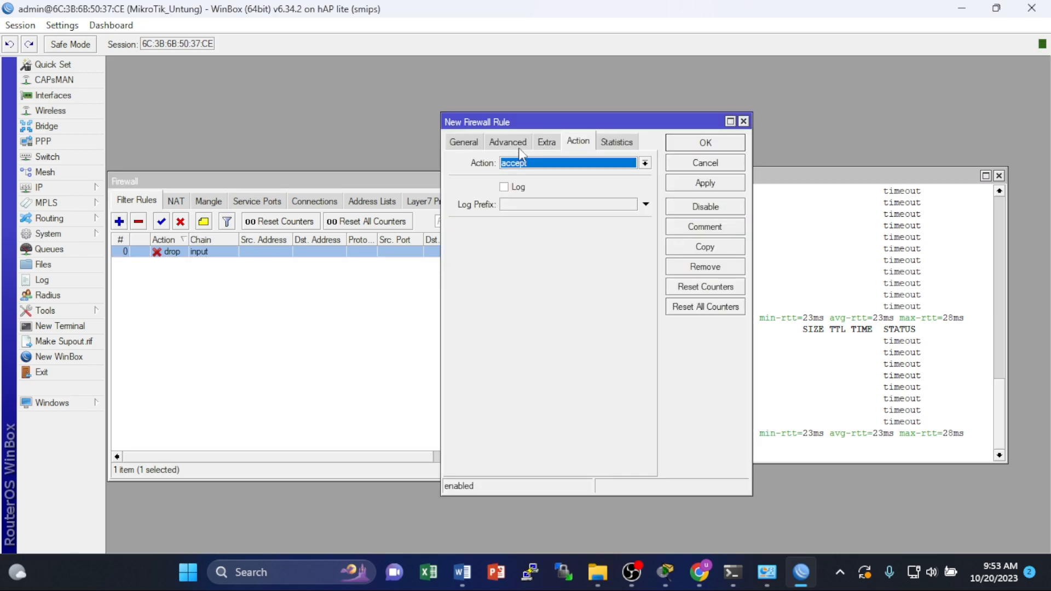
click(465, 144)
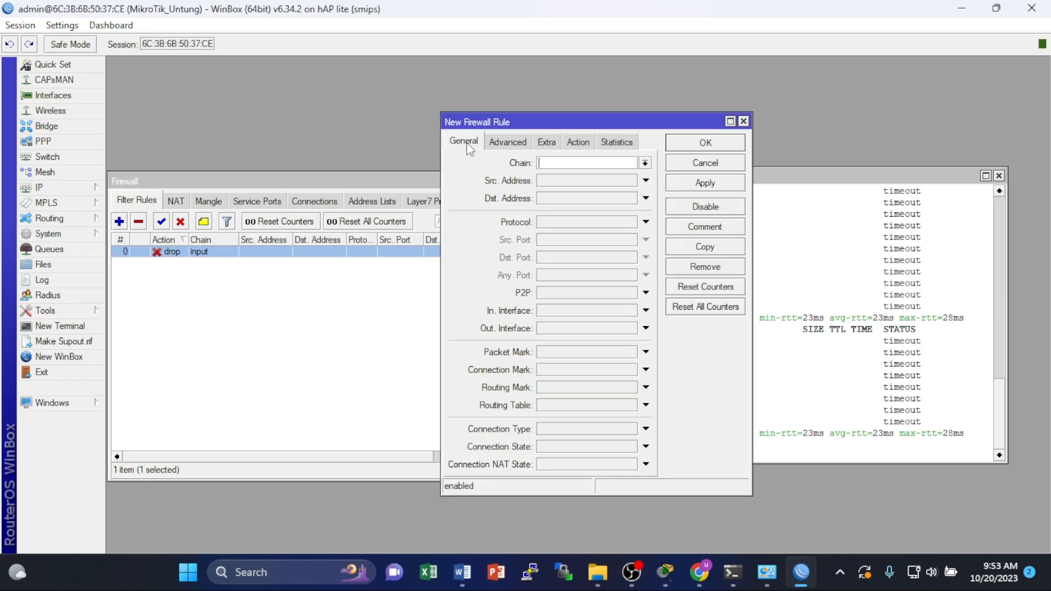
click(645, 164)
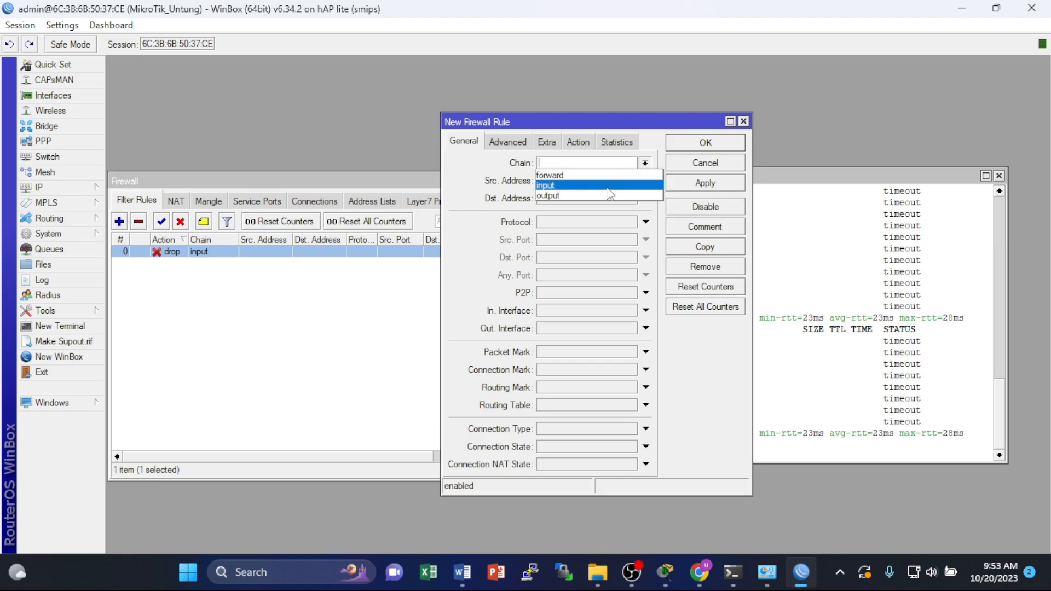
click(564, 177)
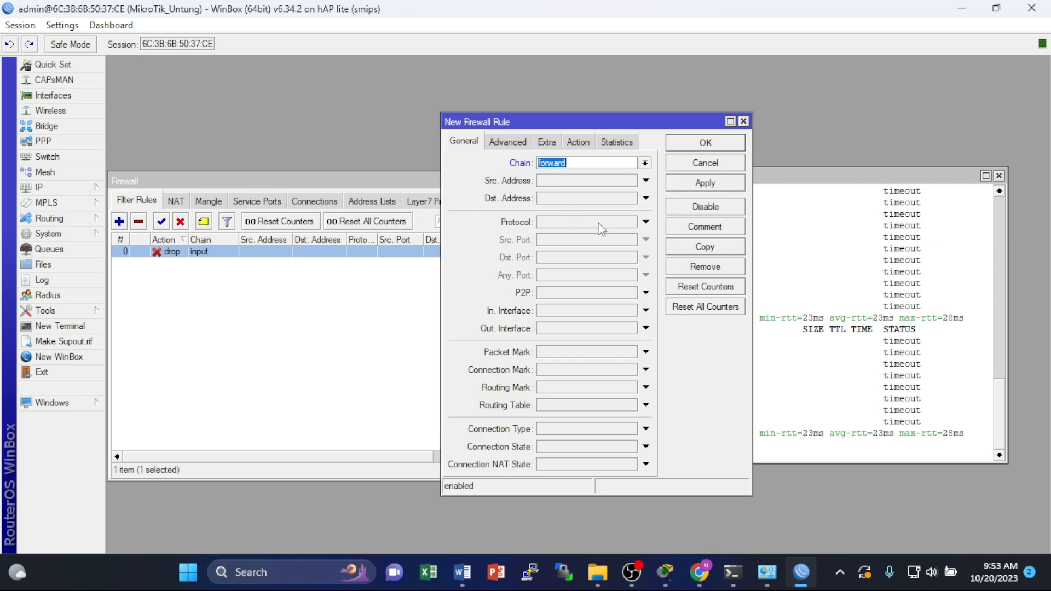
- Set the new rule's action to reject with icmp host unreachable and save it
click(579, 144)
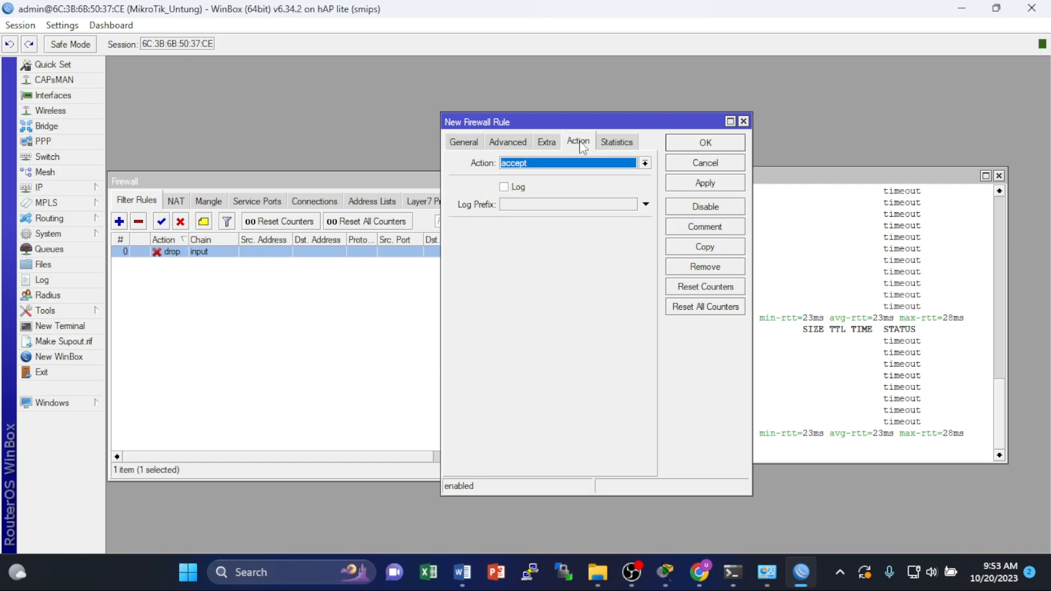
click(646, 163)
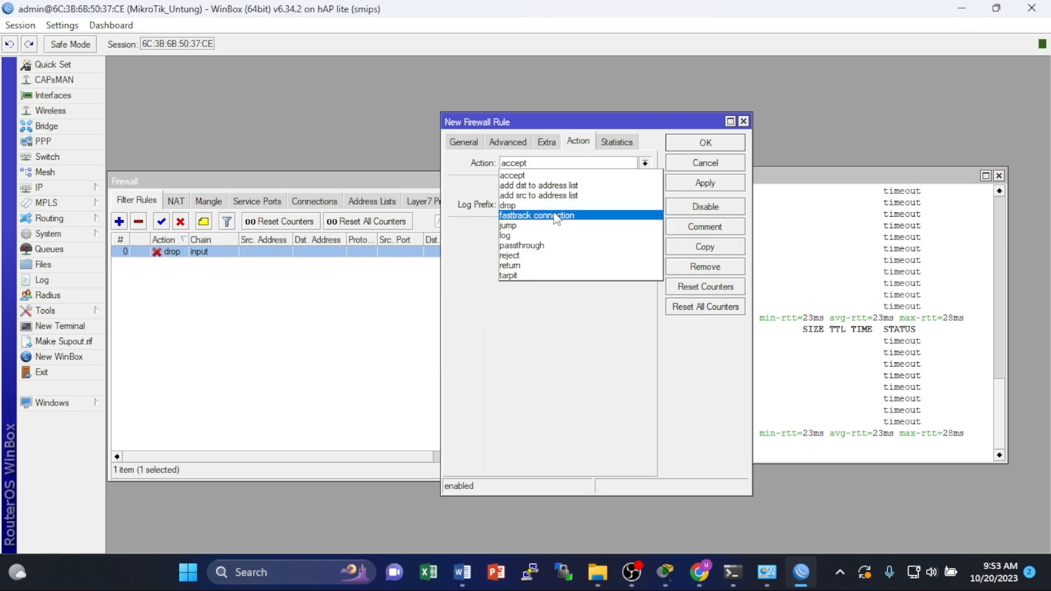
click(541, 255)
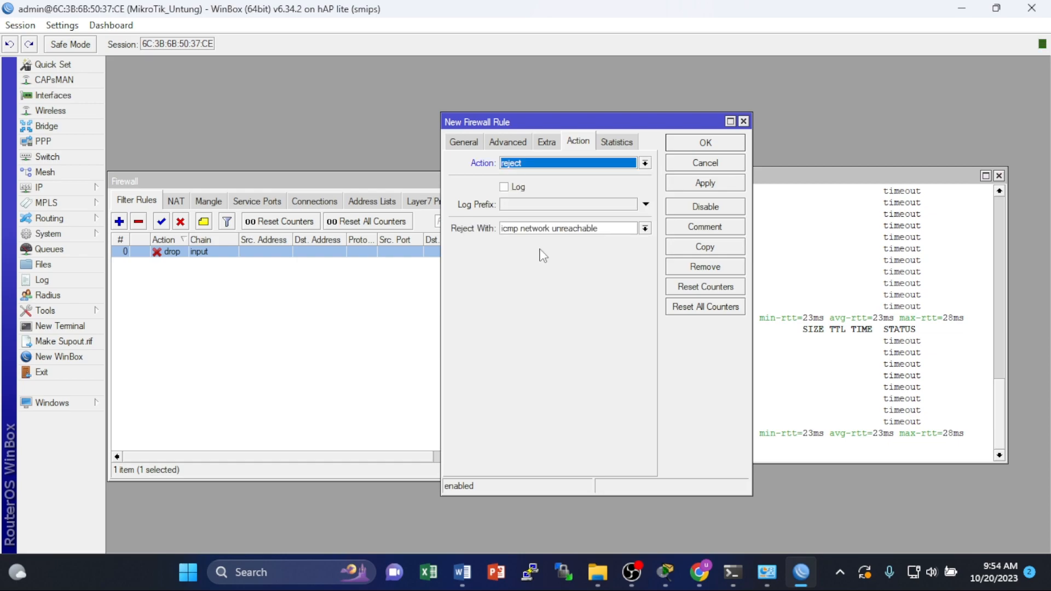
click(645, 229)
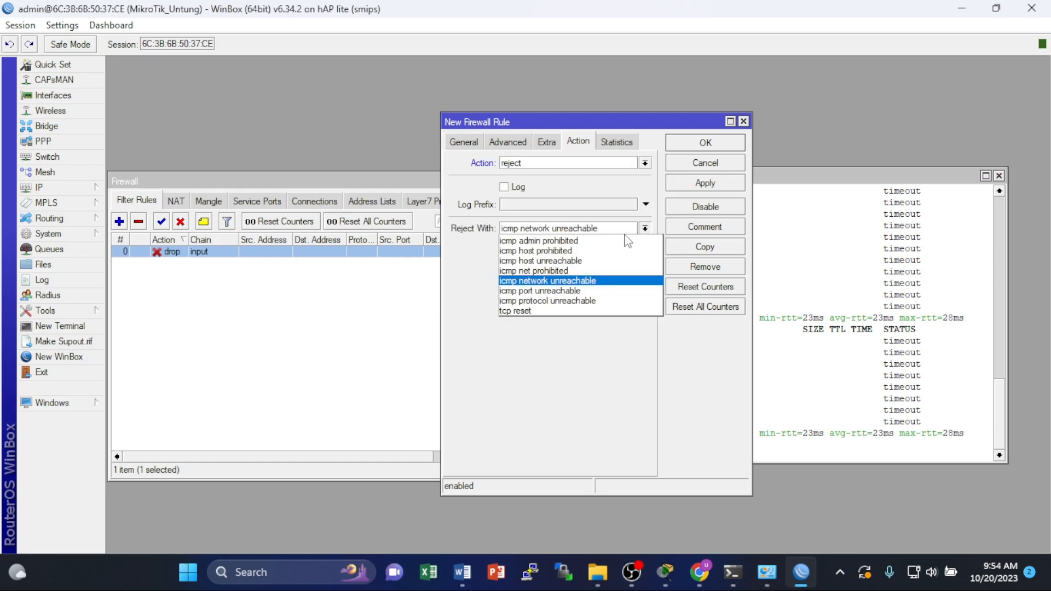
click(555, 261)
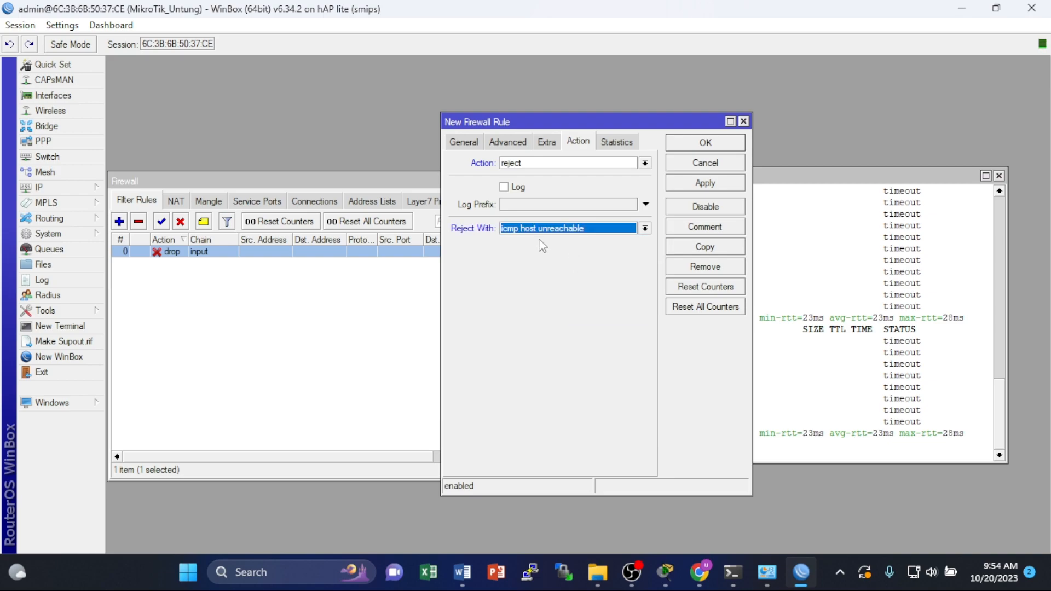
click(710, 186)
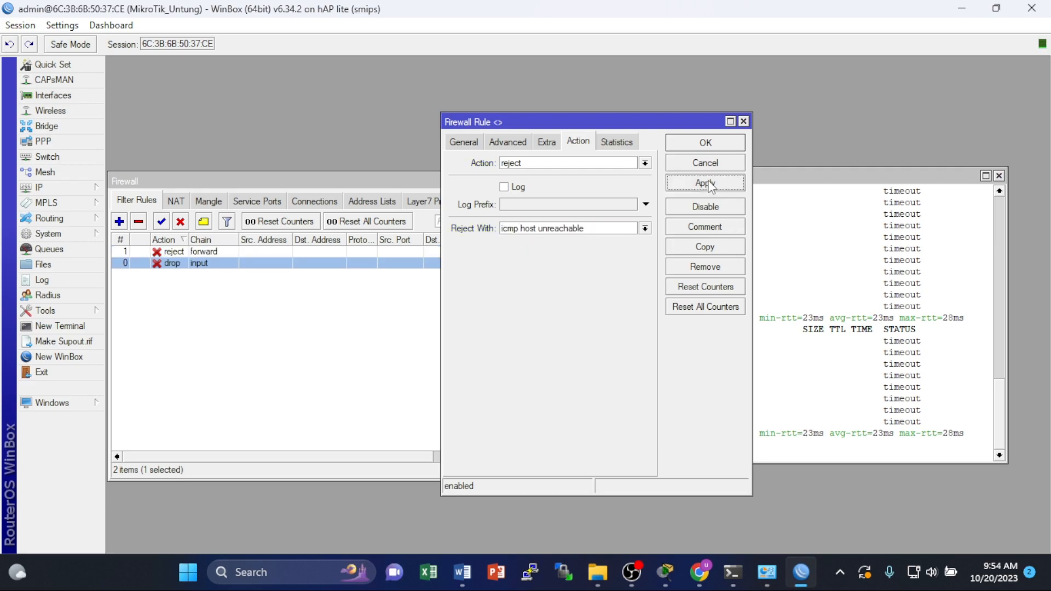
click(707, 149)
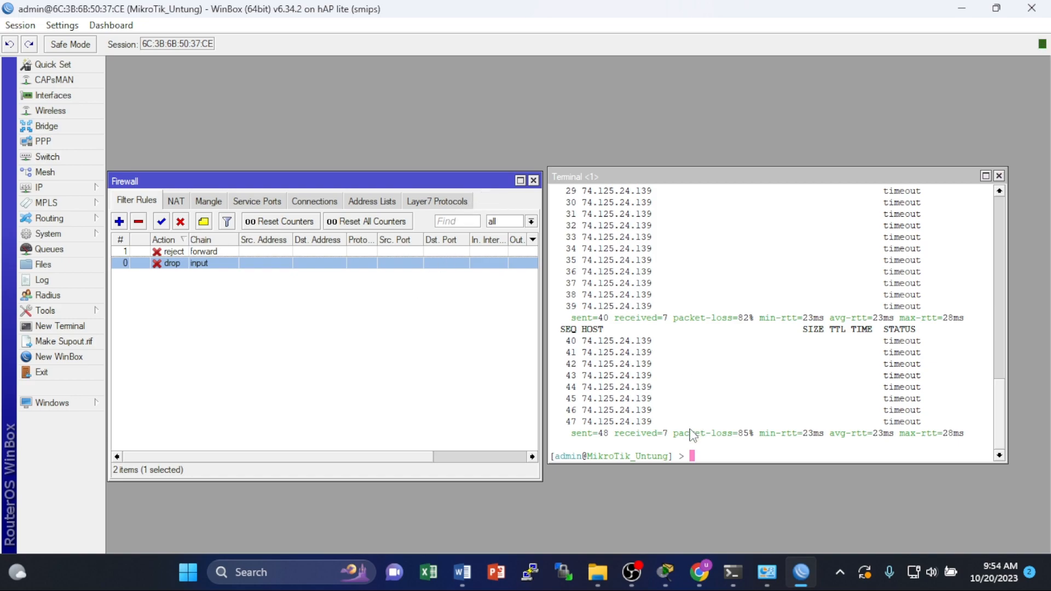
- Disable the input drop rule and leave only the forward reject rule enabled
key(Up)
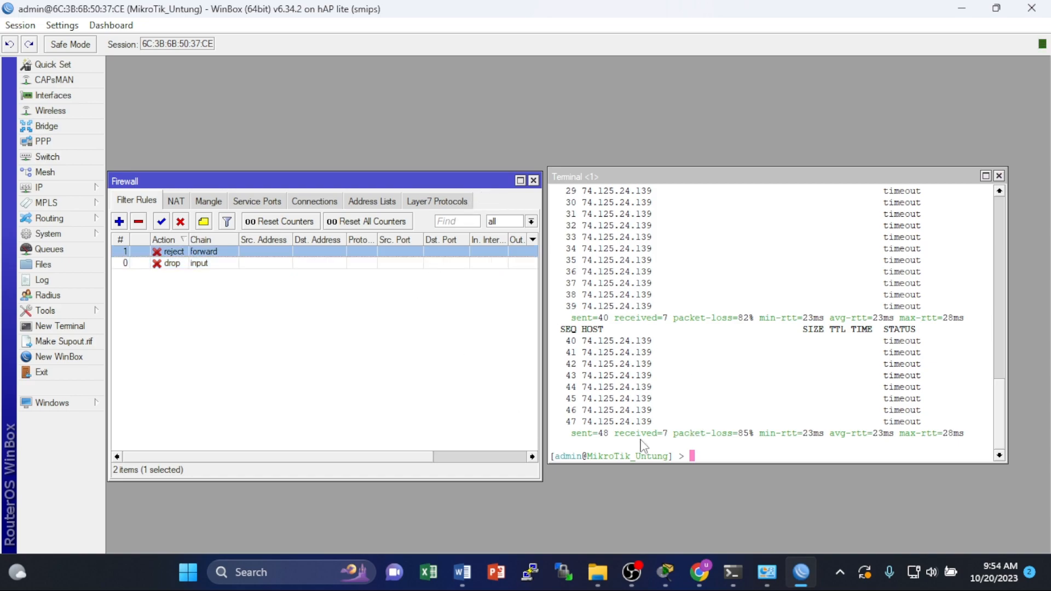
click(180, 221)
click(187, 263)
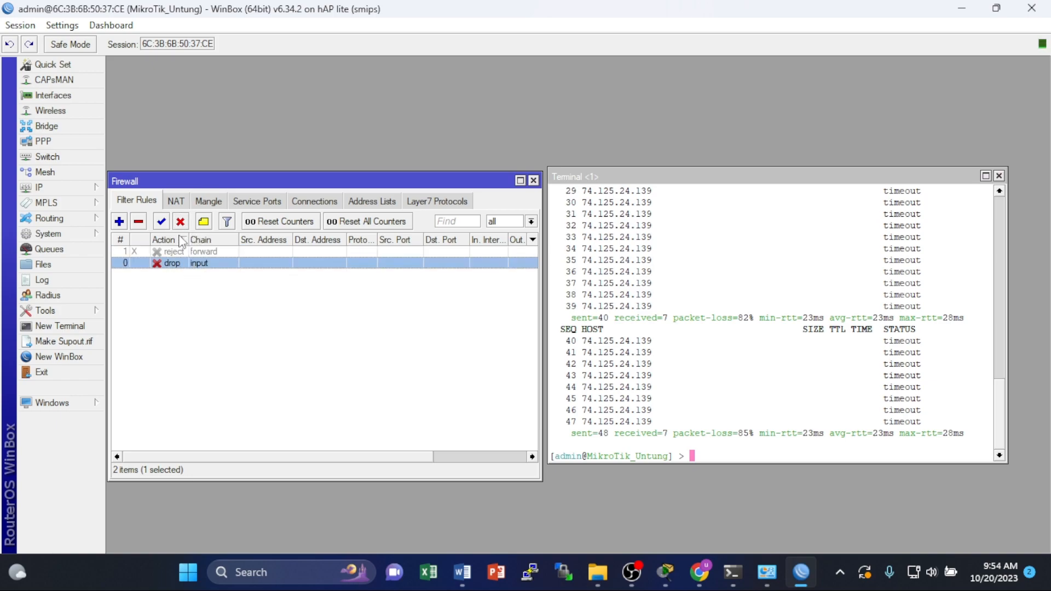
click(180, 221)
click(186, 252)
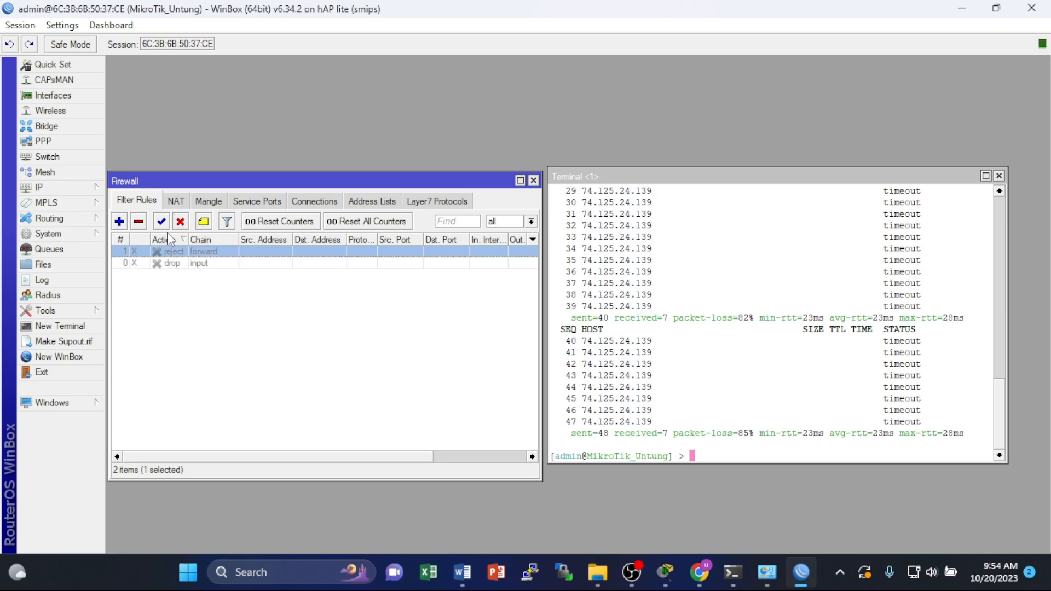
click(161, 221)
- Ping google.com from the router terminal with the forward reject rule active
click(705, 458)
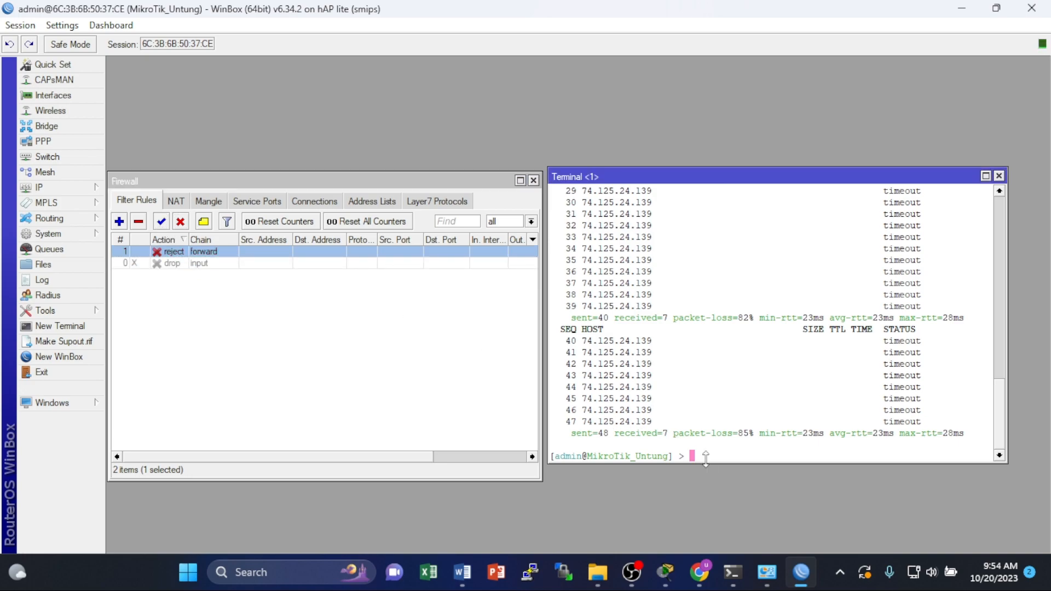
text(ping google.com)
key(Return)
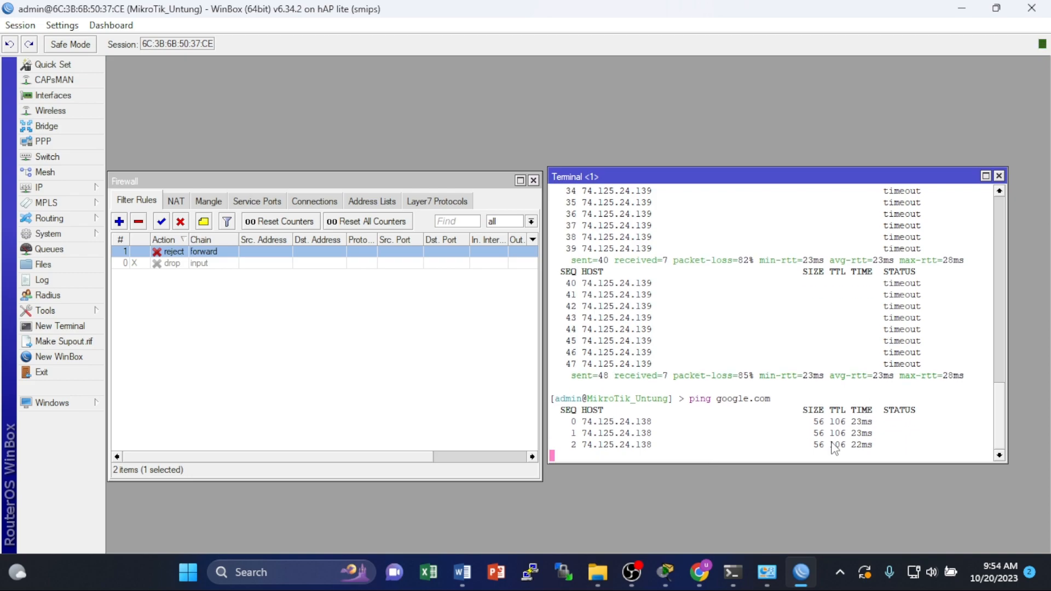
- Switch to the Windows command prompt and repeat the ping to google.com from the client
click(732, 572)
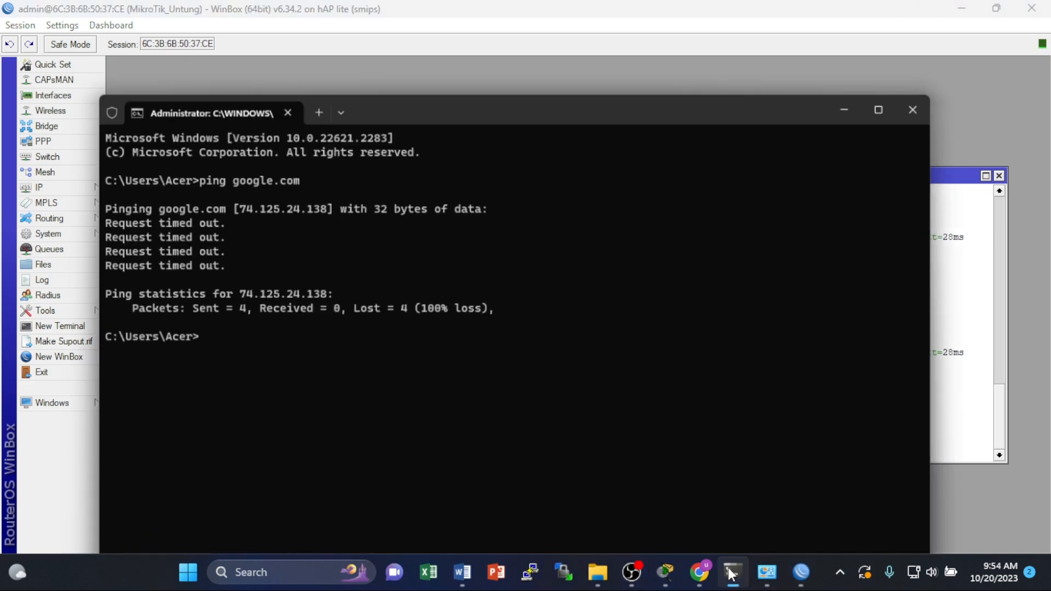
key(Up)
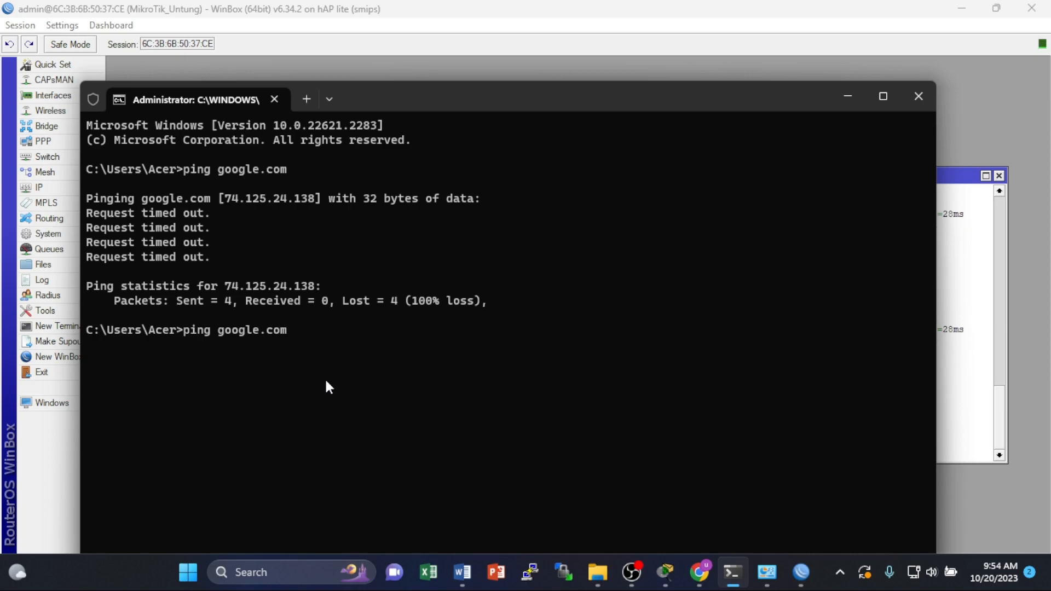
key(Return)
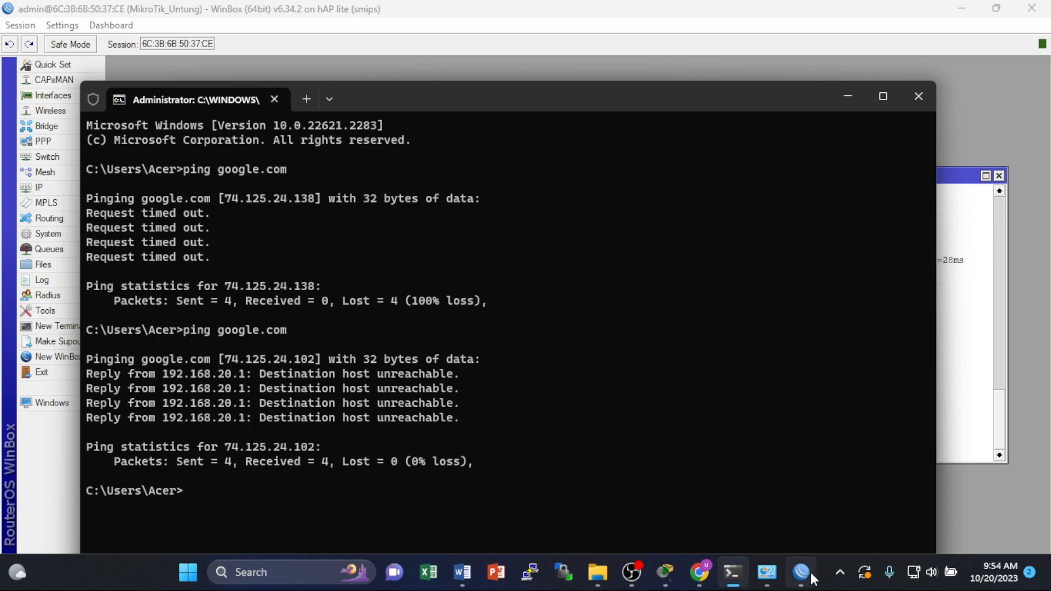
- Compare the router terminal's ping to google.com with the client's ping output in the Windows command prompt
mouse_move(812, 581)
click(813, 526)
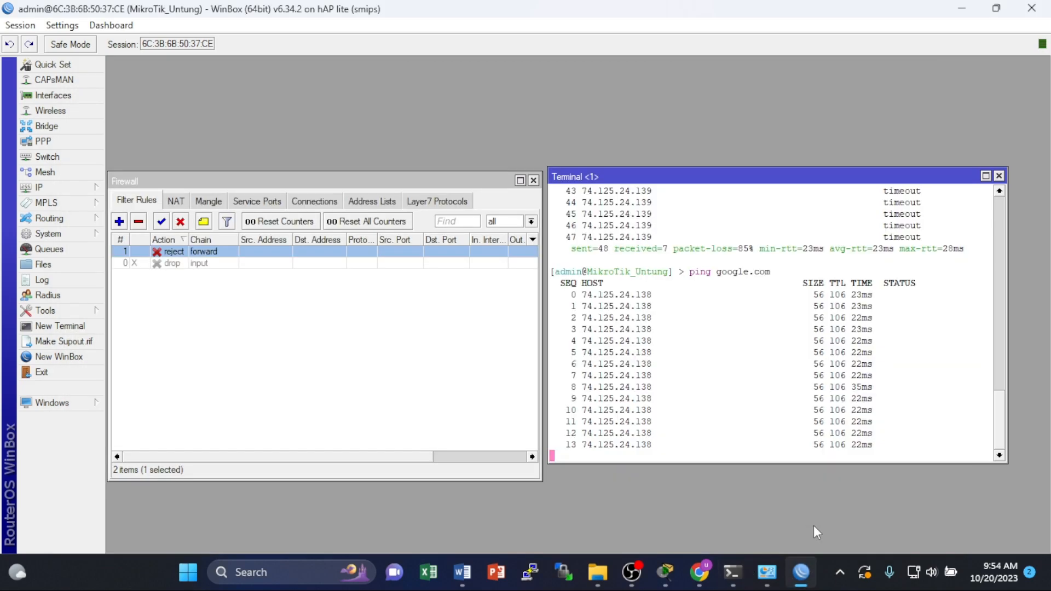
click(732, 572)
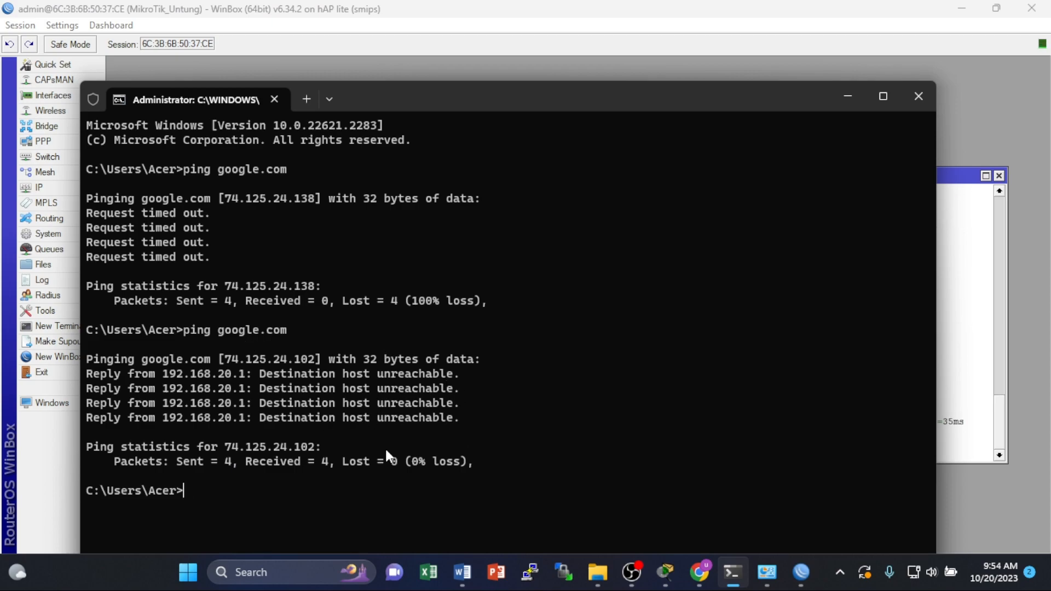
mouse_move(805, 580)
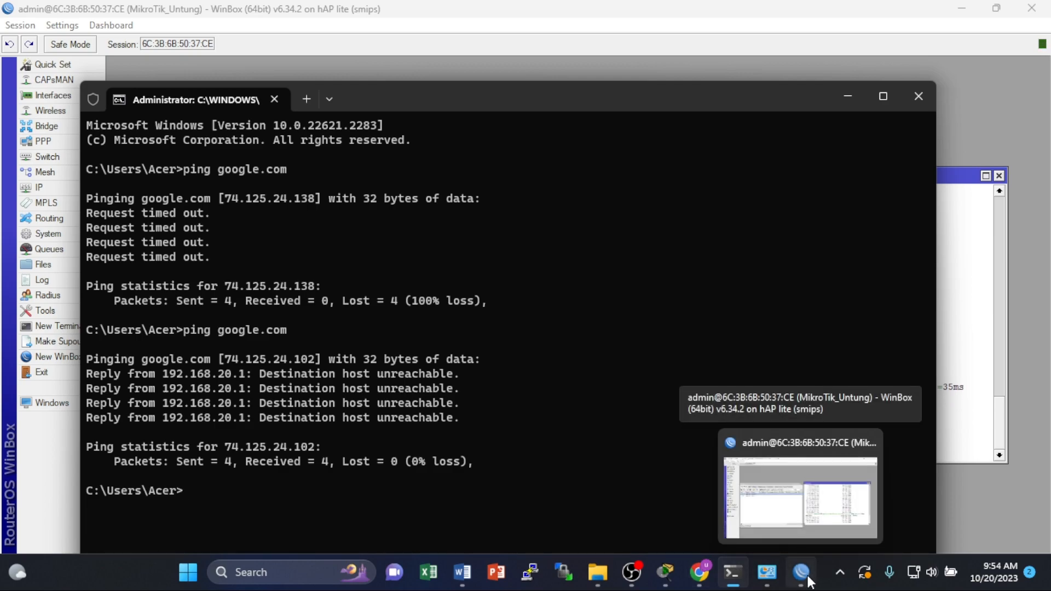
click(805, 575)
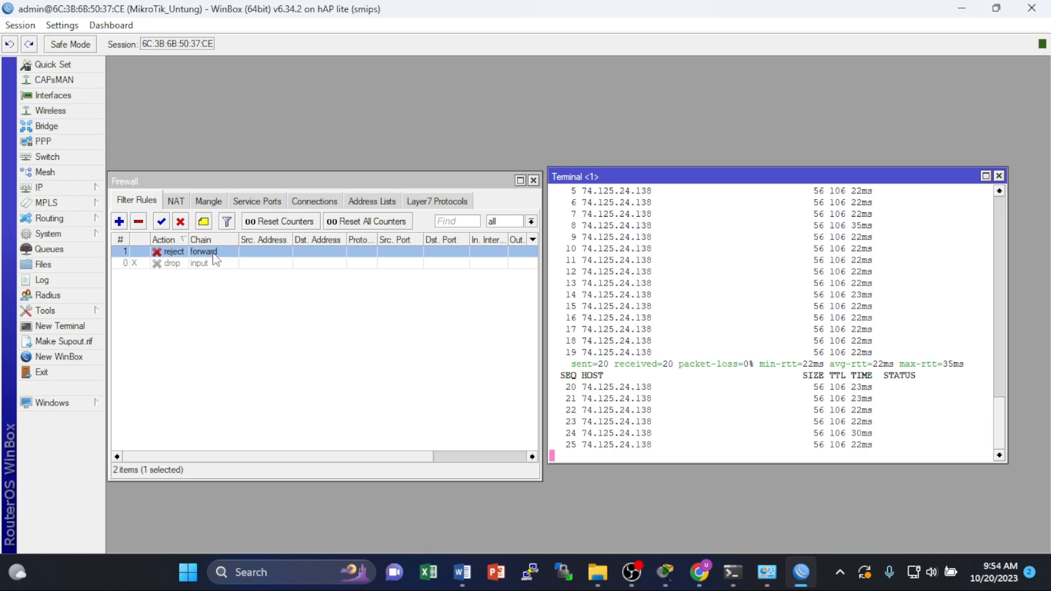
- Review the forward rule's reject action settings, and close the rule and the firewall window
double_click(213, 252)
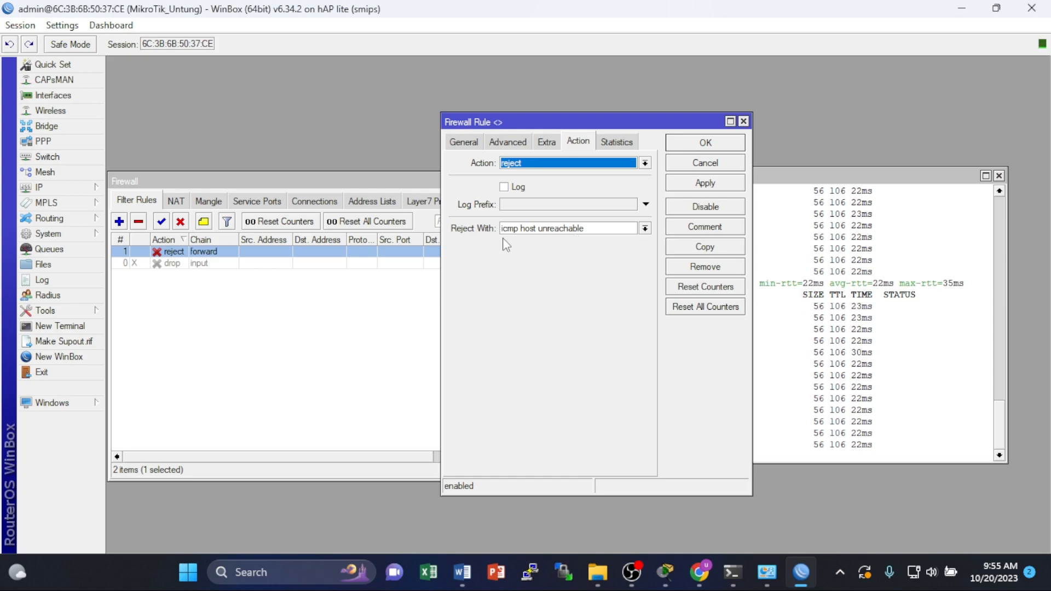
click(704, 184)
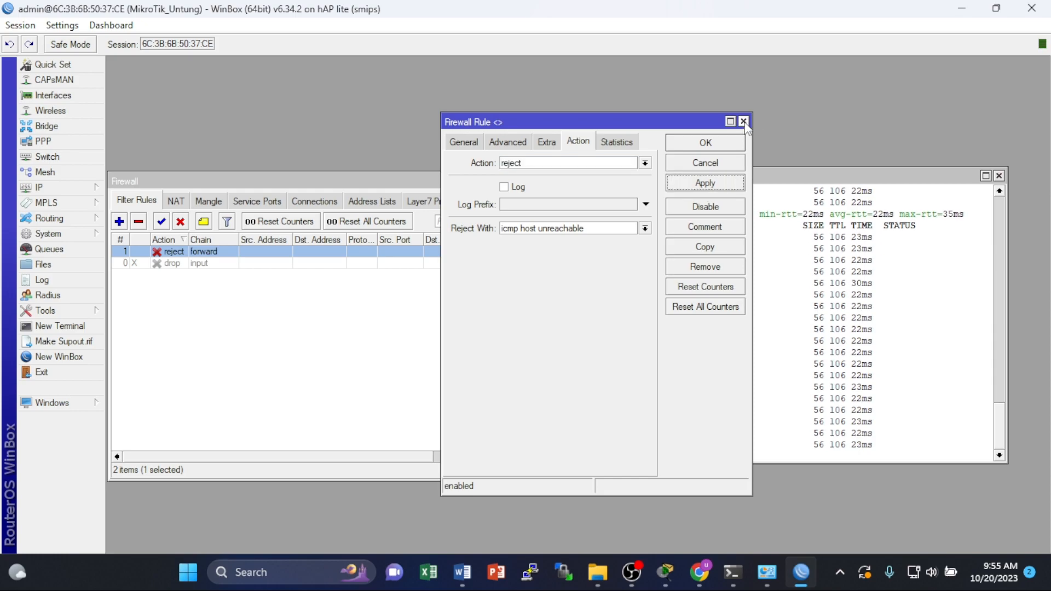
click(743, 121)
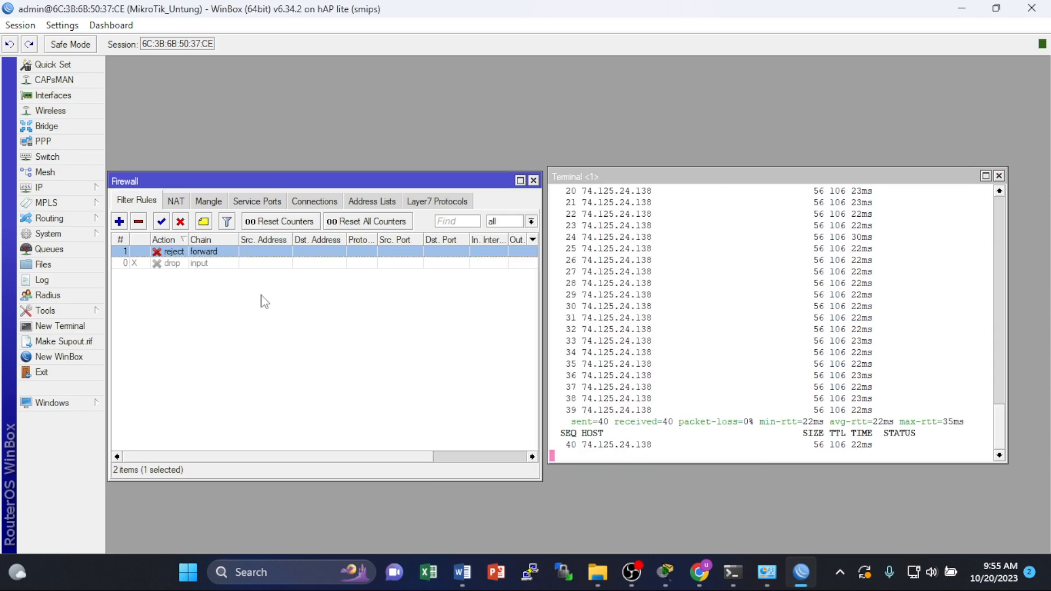
click(533, 180)
mouse_move(803, 579)
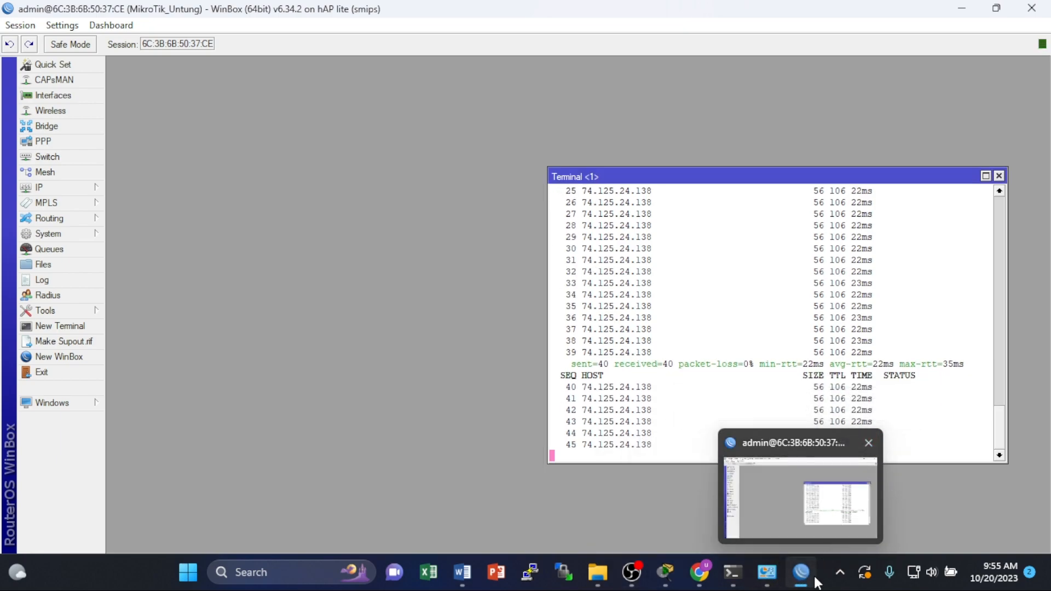
click(632, 572)
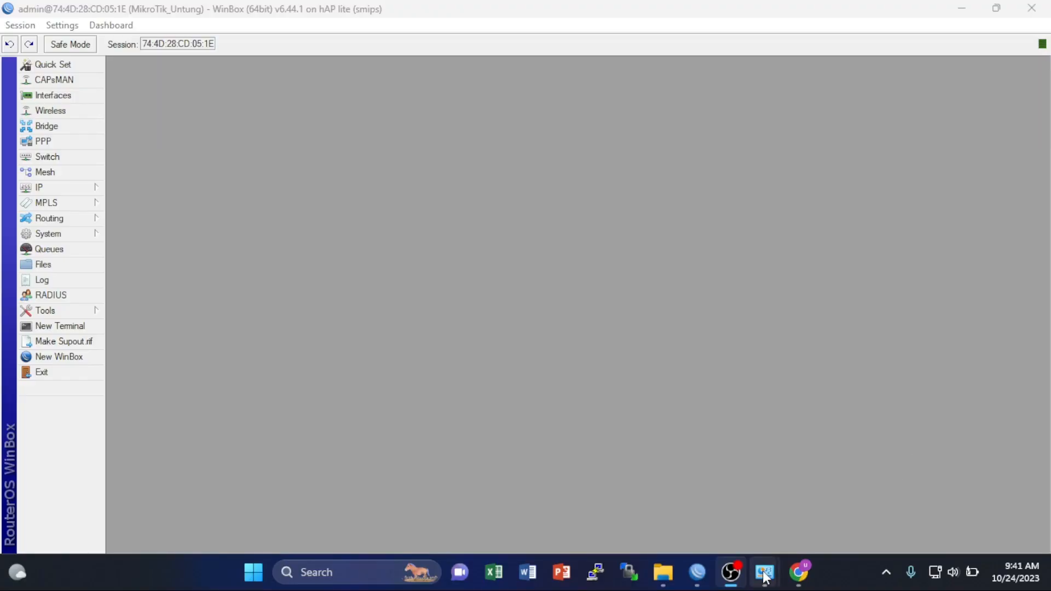
- Switch to the WinBox session and open the firewall's address lists, leaving no Mesh window open
click(709, 573)
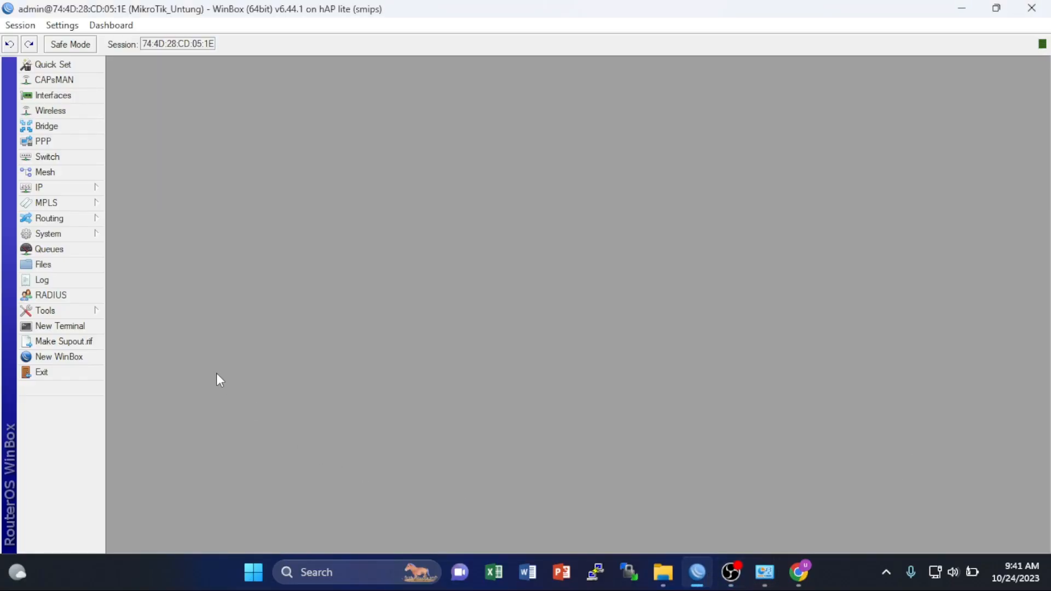
click(77, 174)
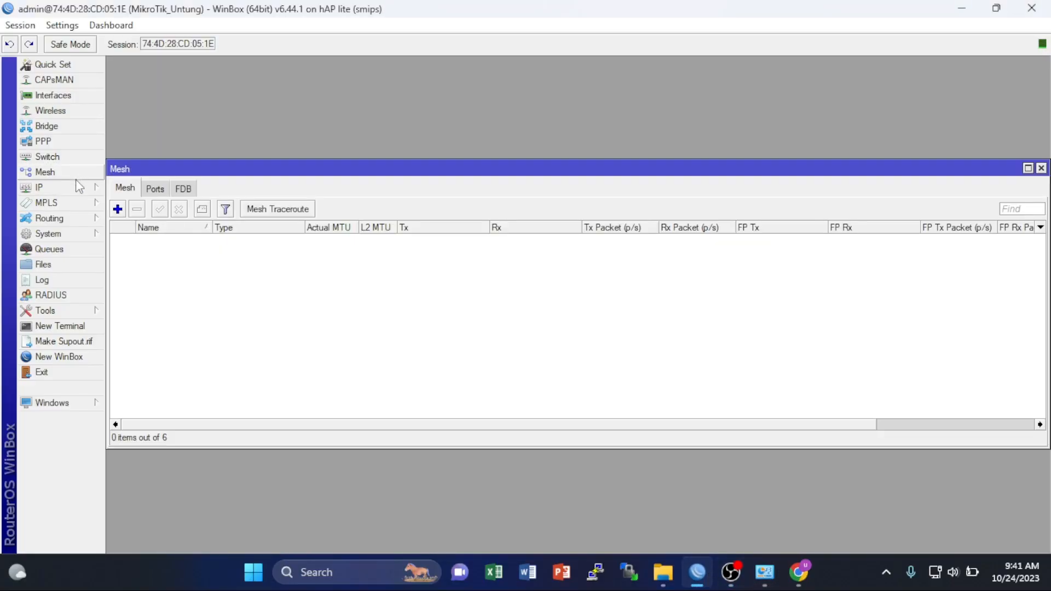
click(79, 187)
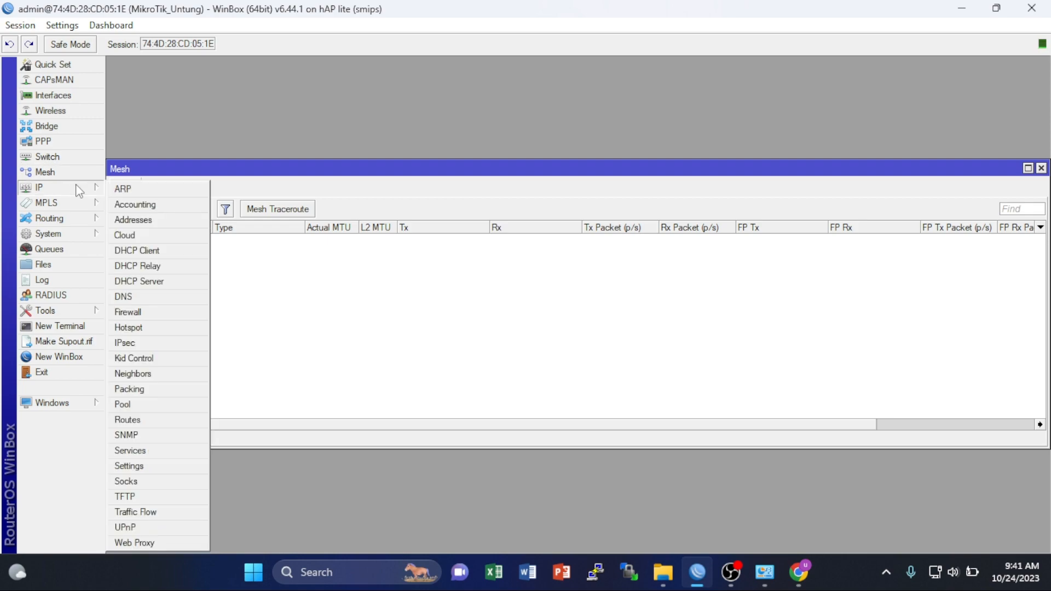
click(129, 312)
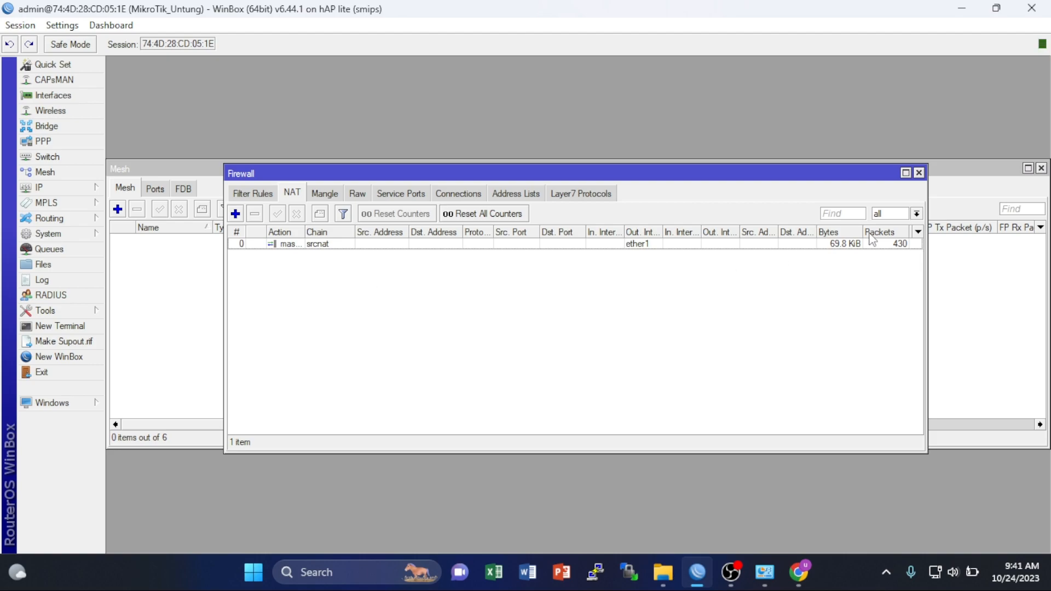
click(1041, 169)
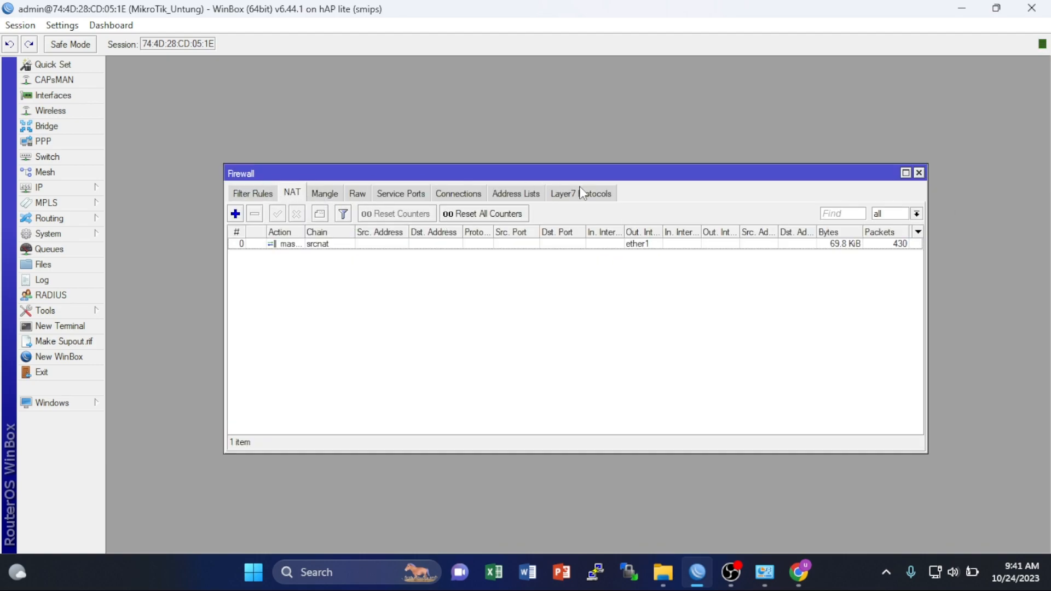
click(524, 197)
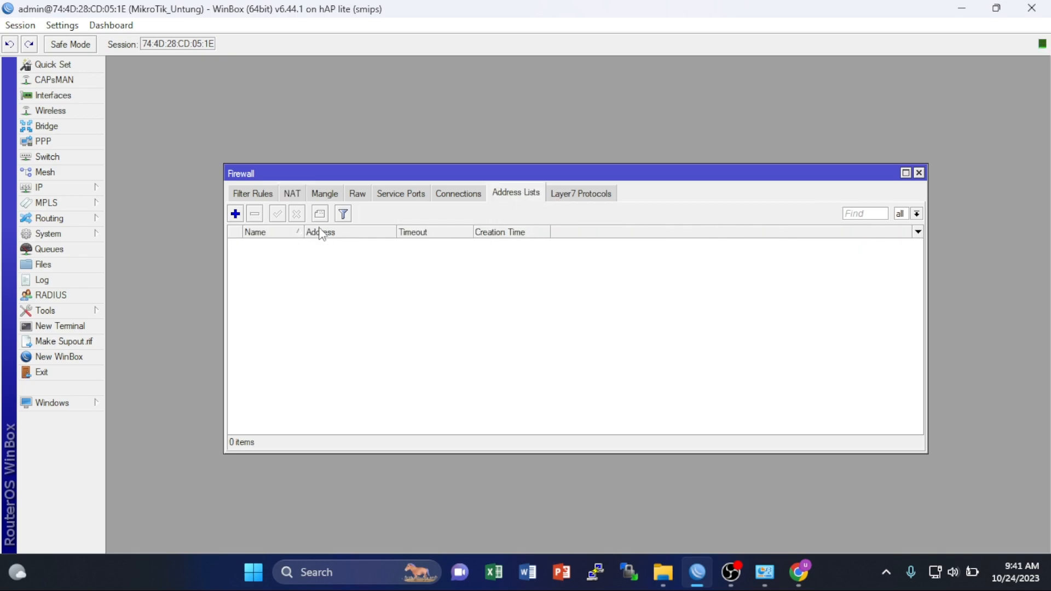
- Add a firewall address list entry named Blok Situs with the address mataharimall.com and apply it
click(235, 213)
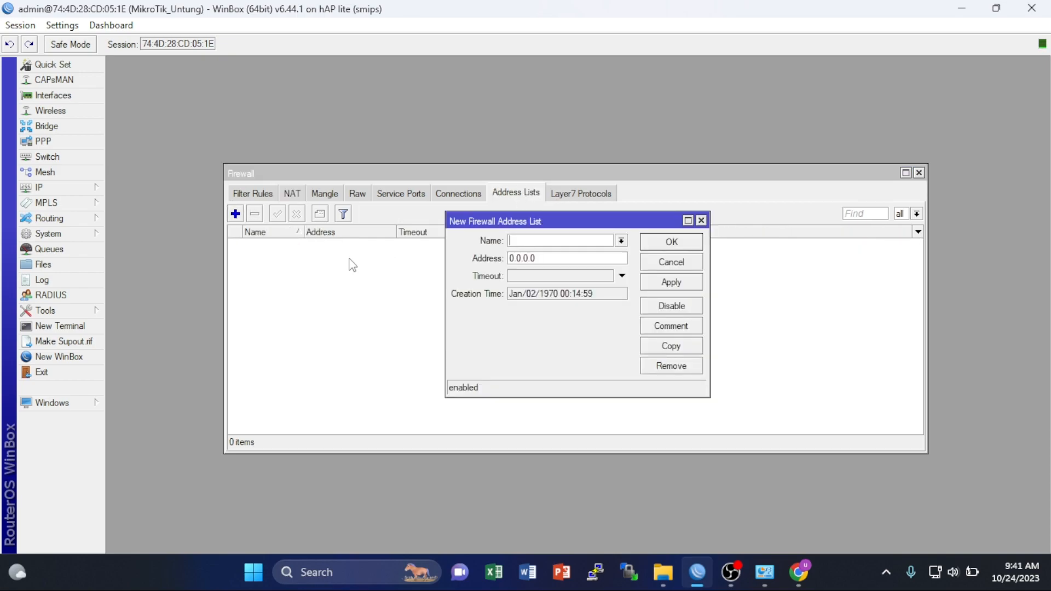
text(Blok Situs)
double_click(557, 264)
text(mataharimall)
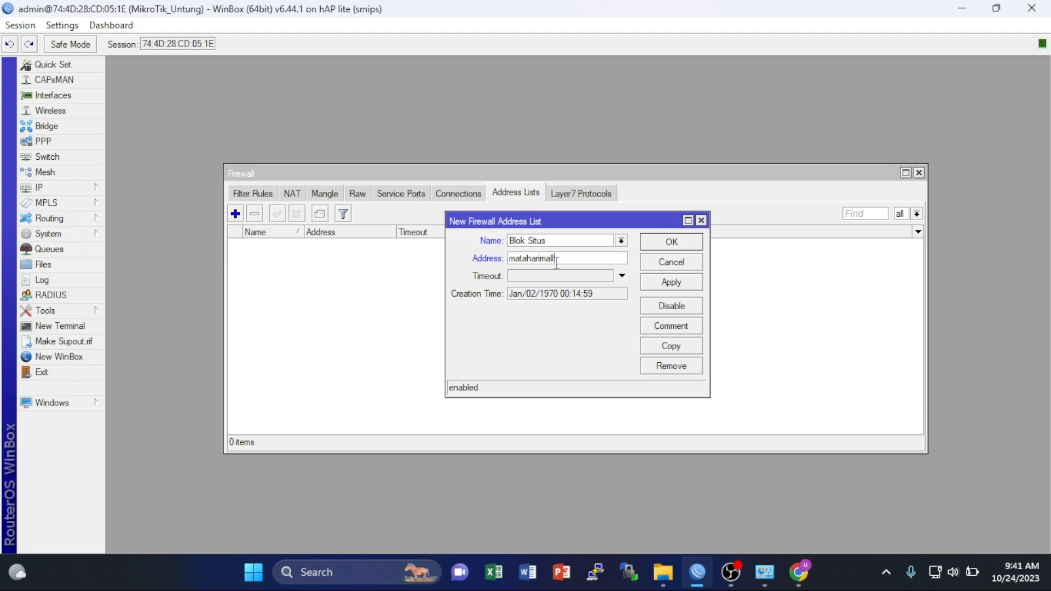
text(.com)
click(664, 285)
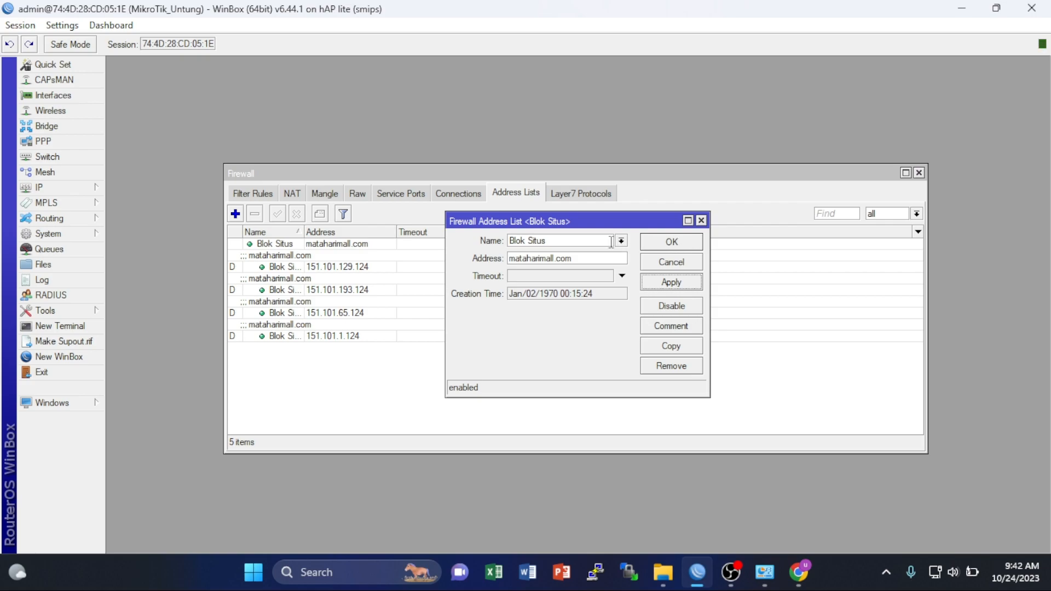
- Copy the mataharimall.com entry and apply the copy with the address multiply.net in the Blok Situs list
click(671, 345)
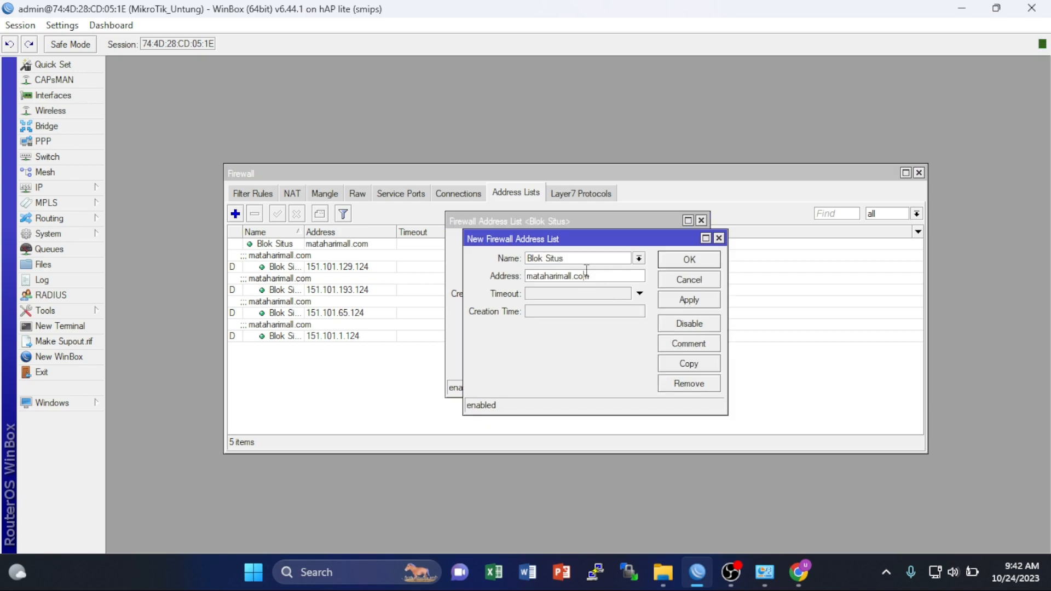
double_click(588, 276)
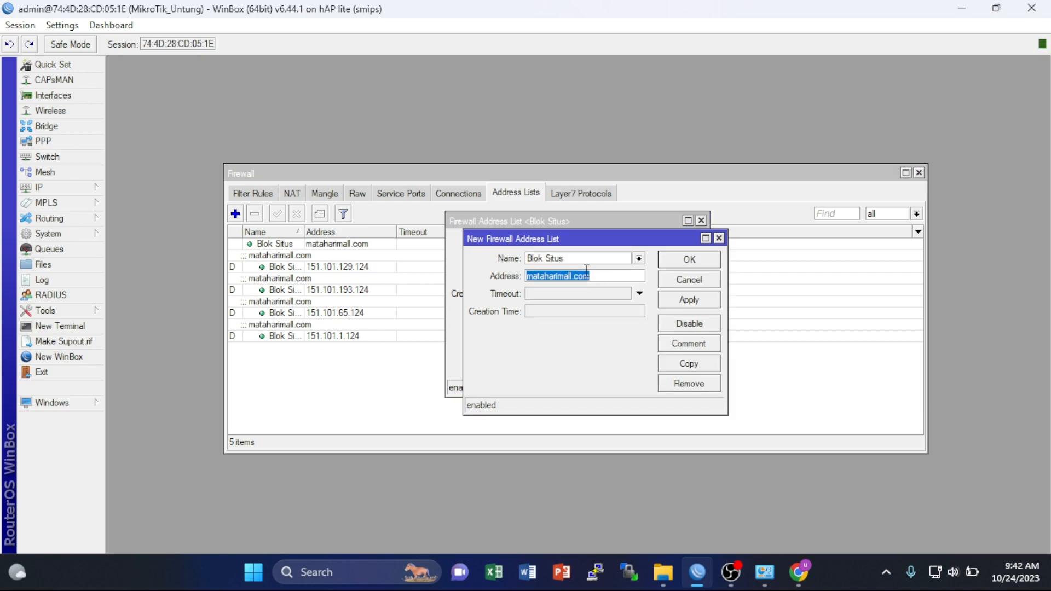
text(mul)
text(tiply.net)
click(710, 309)
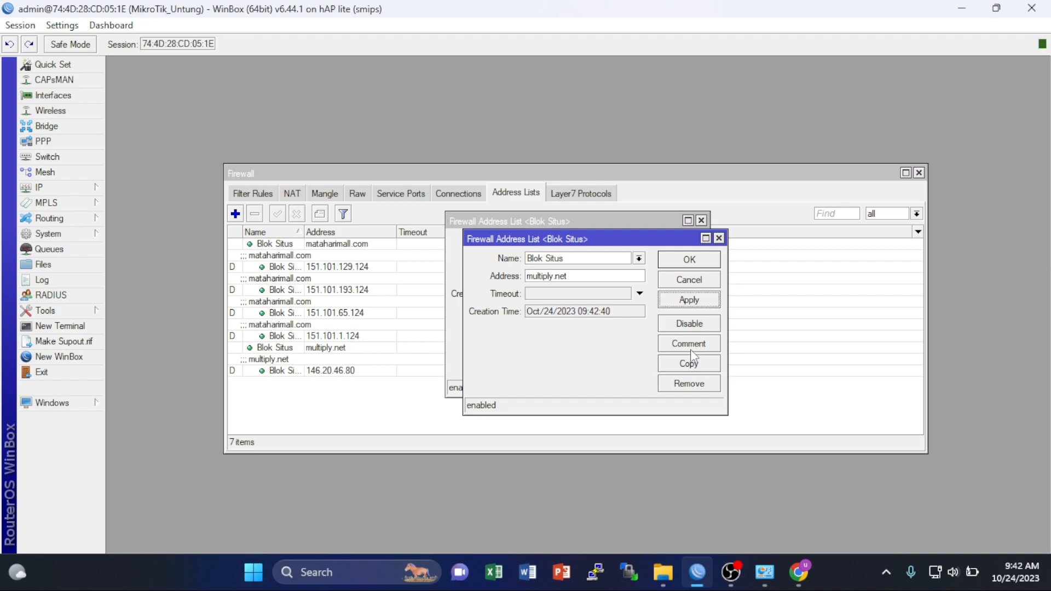
- Copy the multiply.net entry and save the copy with the address bukalapak.com in the Blok Situs list
click(691, 364)
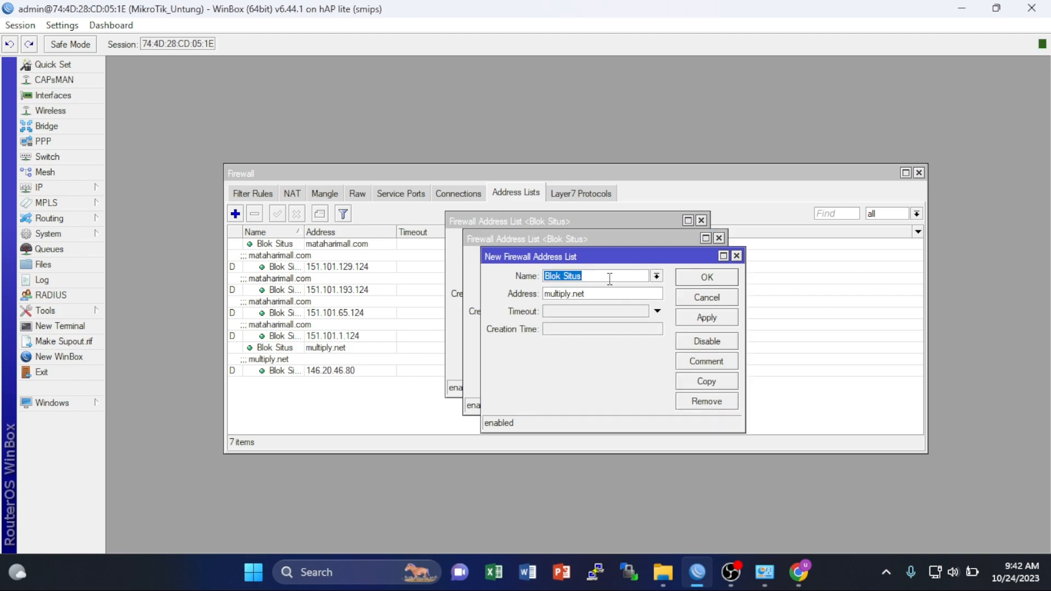
key(Tab)
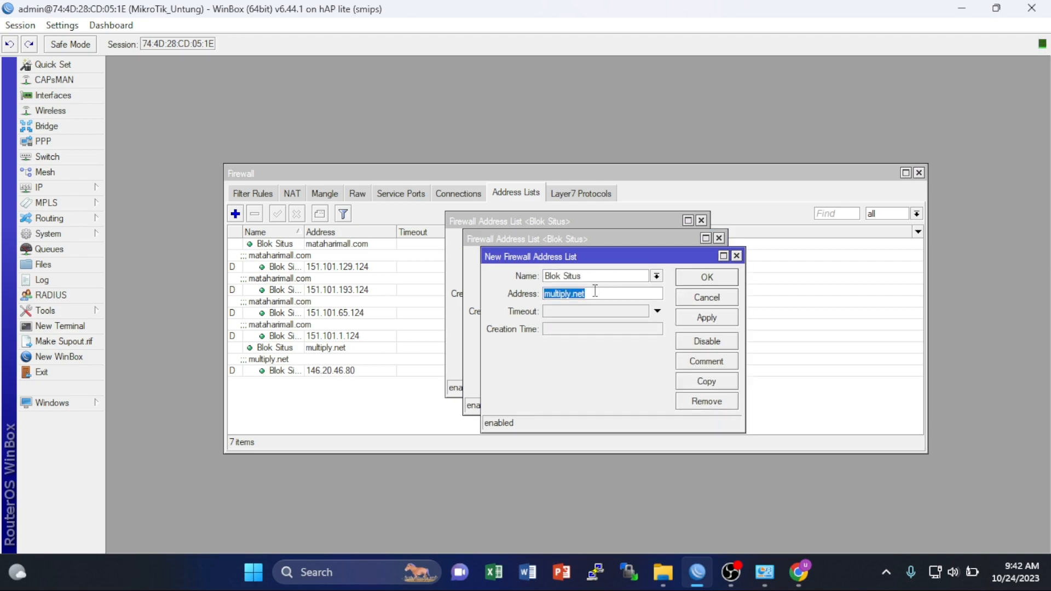
text(bukalapak.com)
key(Return)
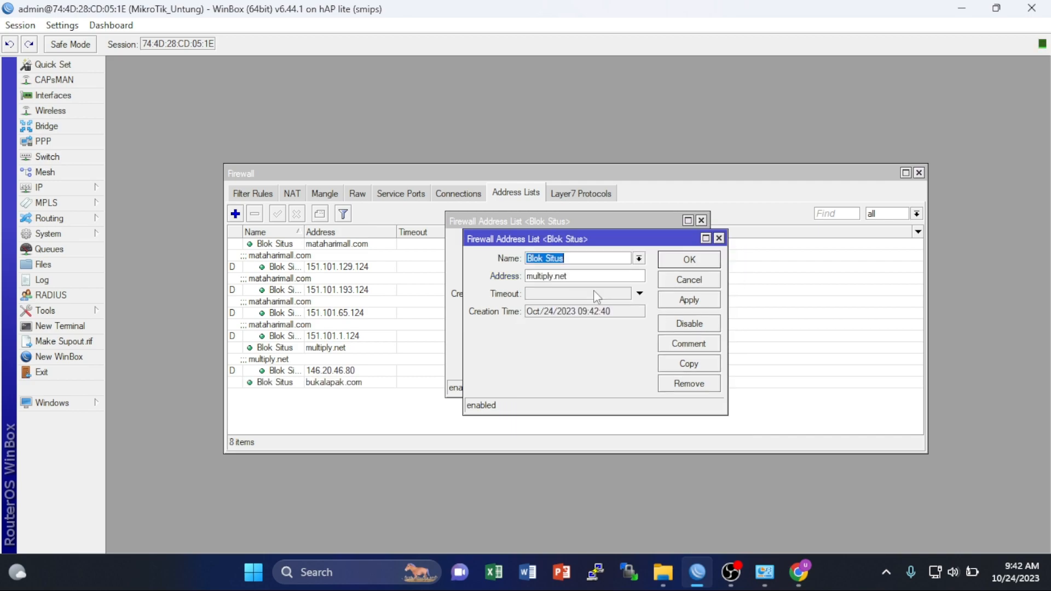
- Add ebay.com to the Blok Situs list from another copy of the multiply.net entry and apply it
click(679, 365)
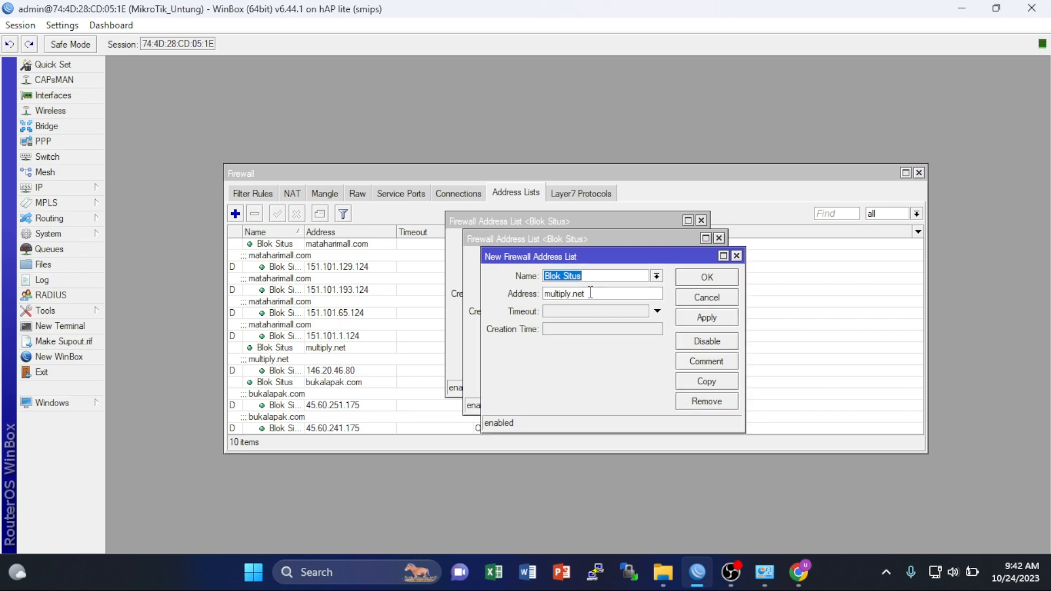
double_click(591, 293)
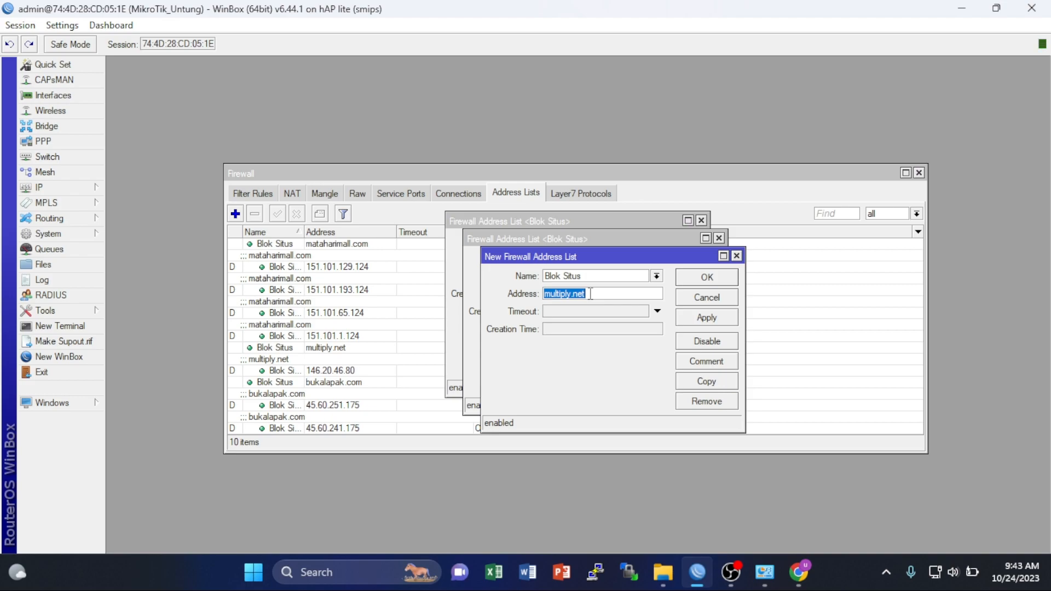
text(ebay.com)
click(688, 322)
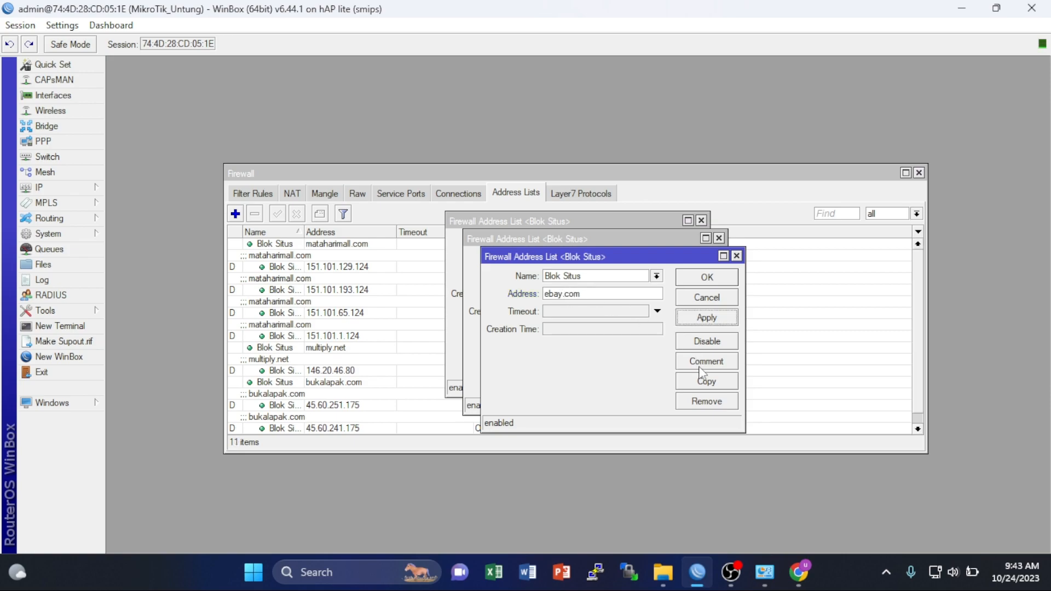
- Duplicate the ebay.com entry in the Blok Situs address list and set the copy's address to antaranews.com
click(706, 382)
double_click(613, 313)
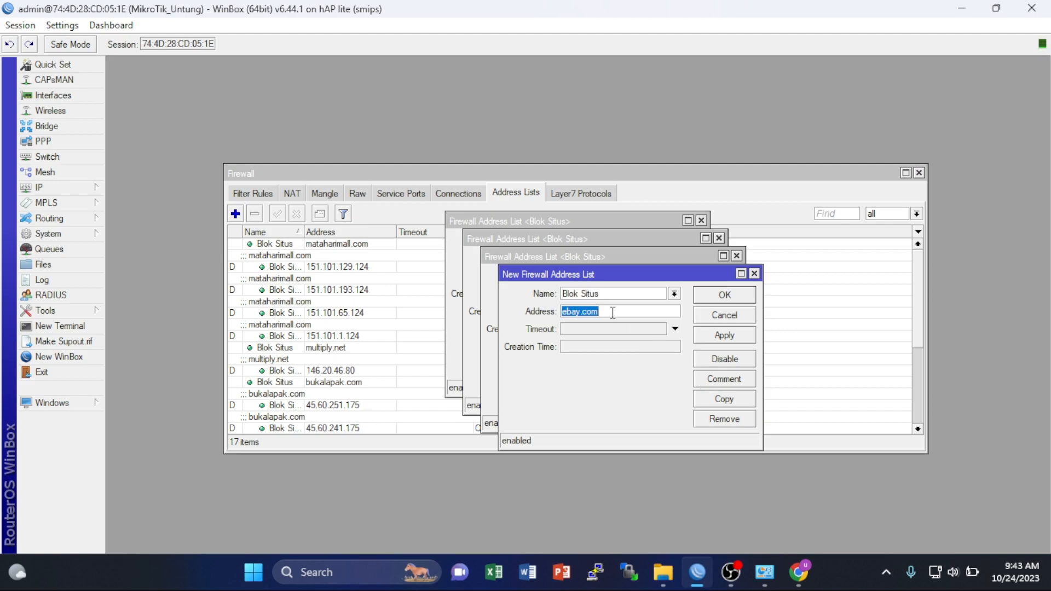
text(antaranews.com)
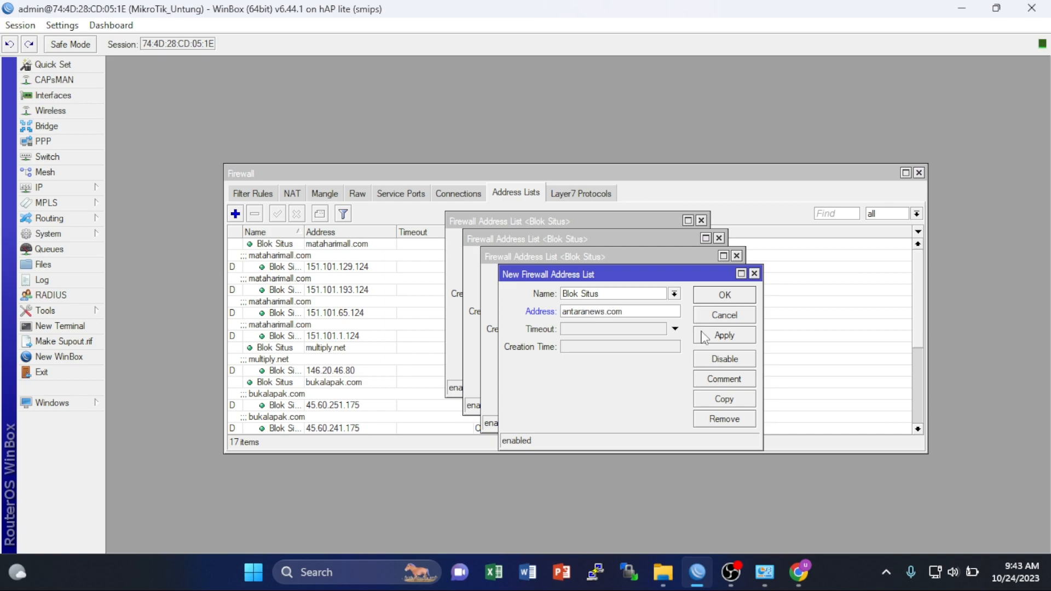
click(721, 335)
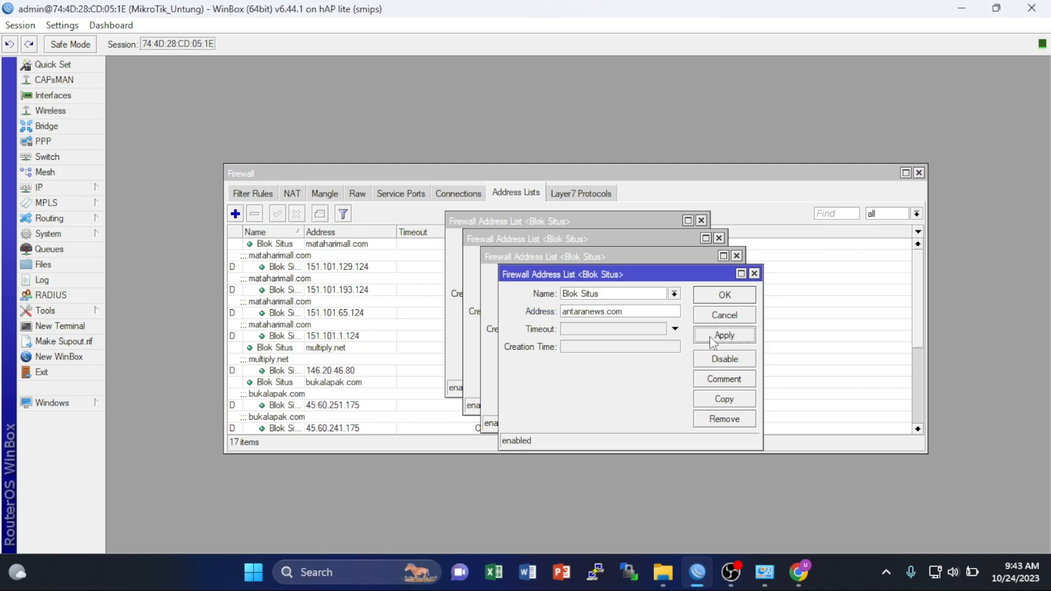
- Duplicate the antaranews.com entry in the Blok Situs address list and set the copy's address to cnnindonesia.com
click(724, 399)
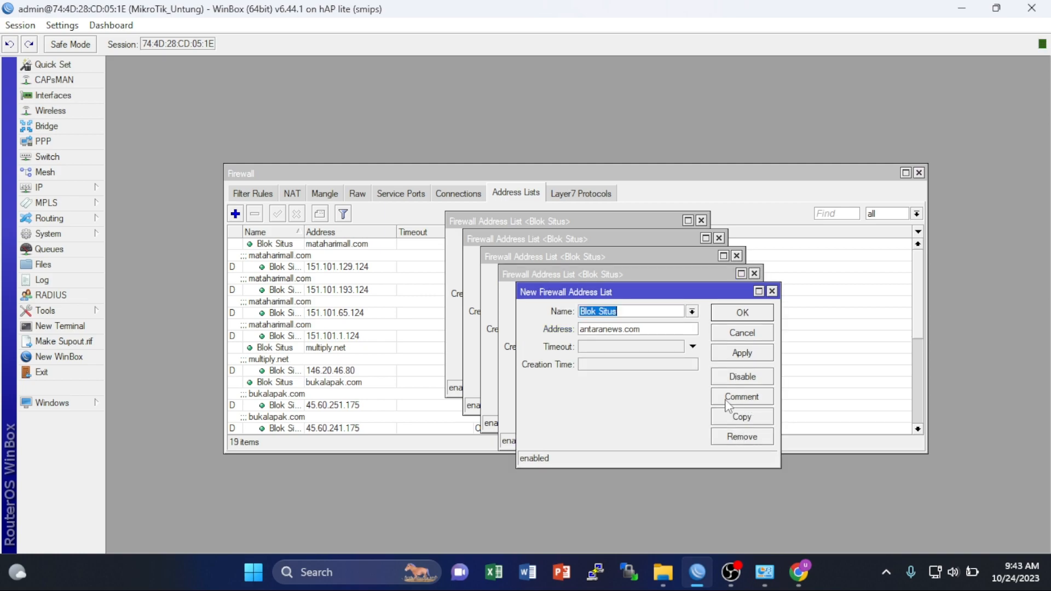
double_click(650, 329)
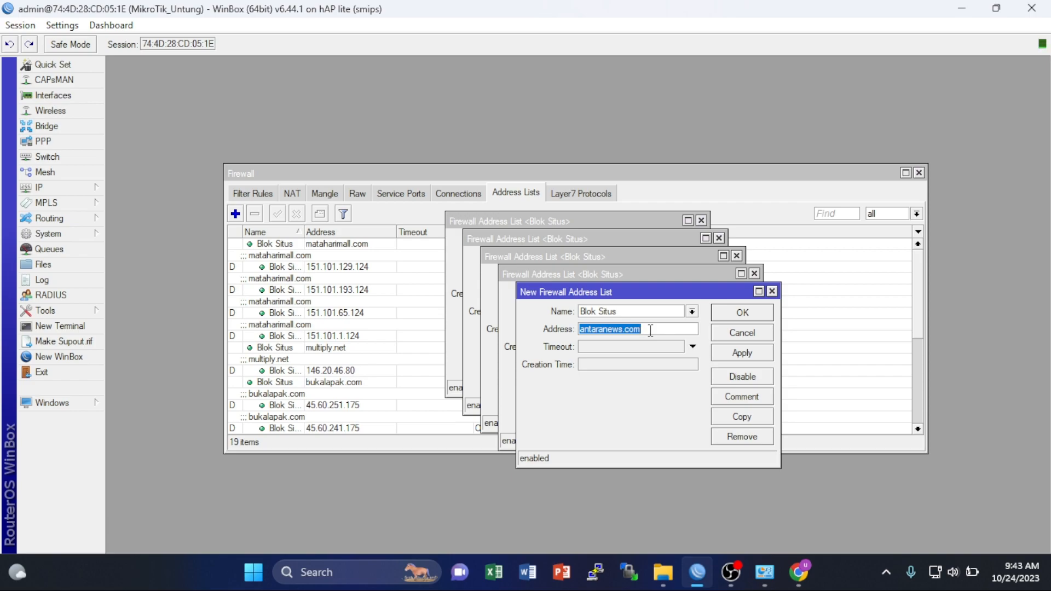
text(cnnindonesia.com)
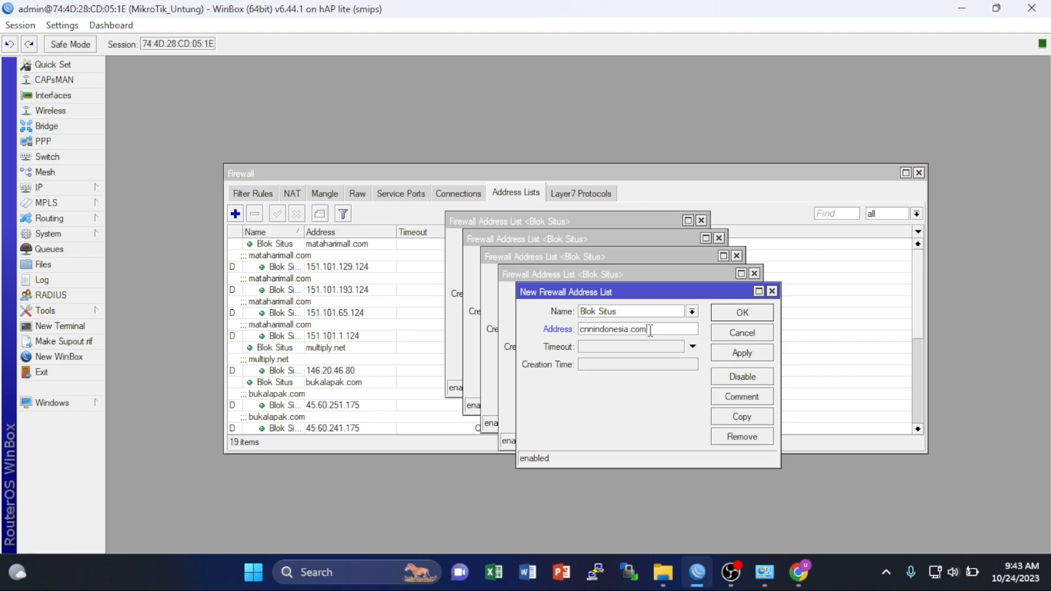
click(745, 354)
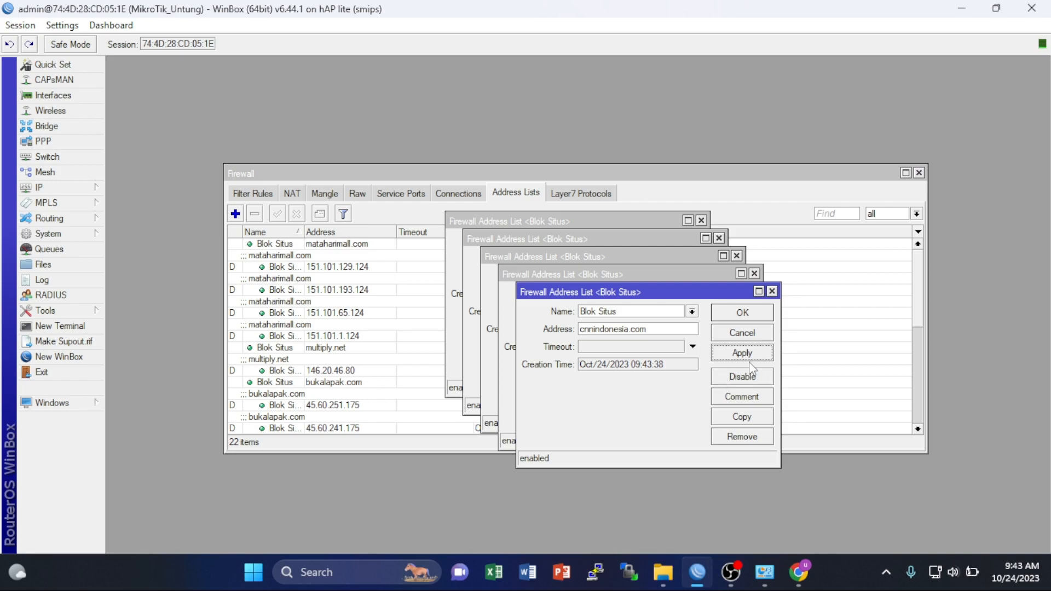
- Confirm and close all open address list entries, and review the complete Blok Situs list
click(768, 315)
click(734, 291)
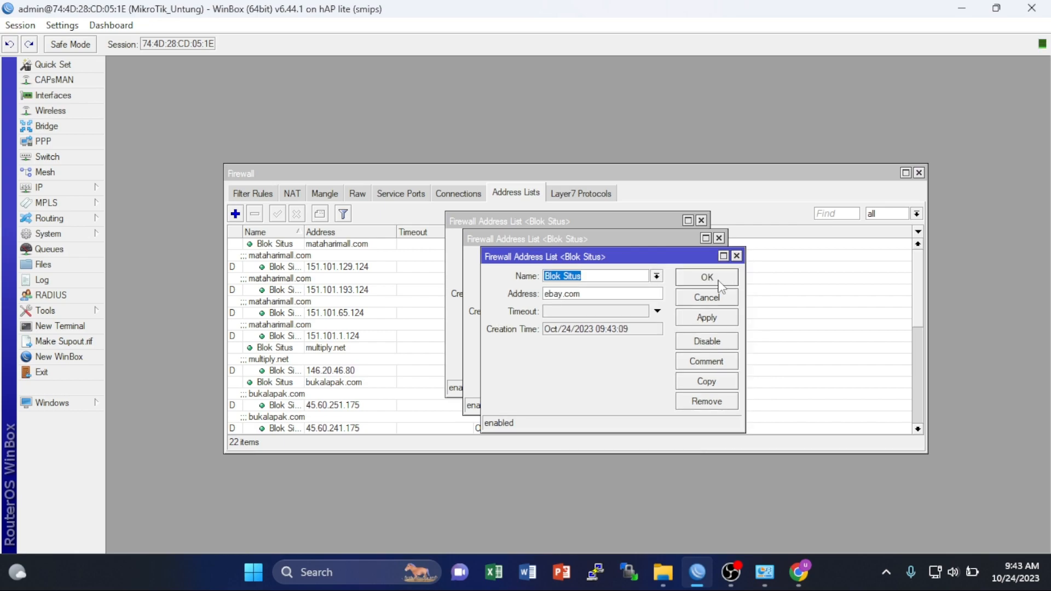
click(719, 283)
click(703, 264)
click(675, 247)
scroll(580, 301, down, 2)
scroll(581, 302, down, 5)
scroll(580, 302, up, 1)
scroll(580, 302, down, 1)
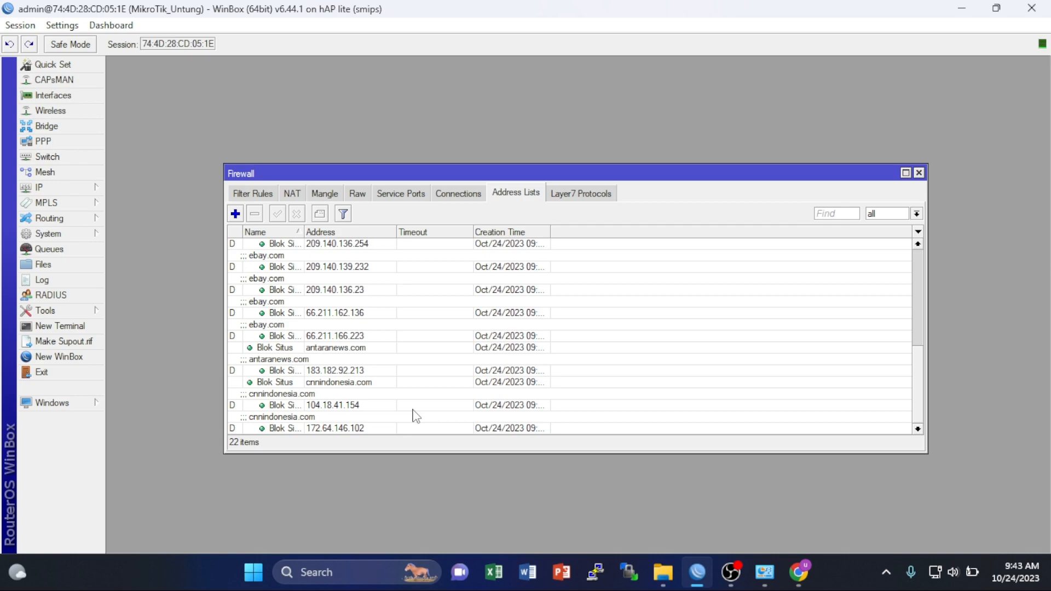
scroll(465, 386, up, 5)
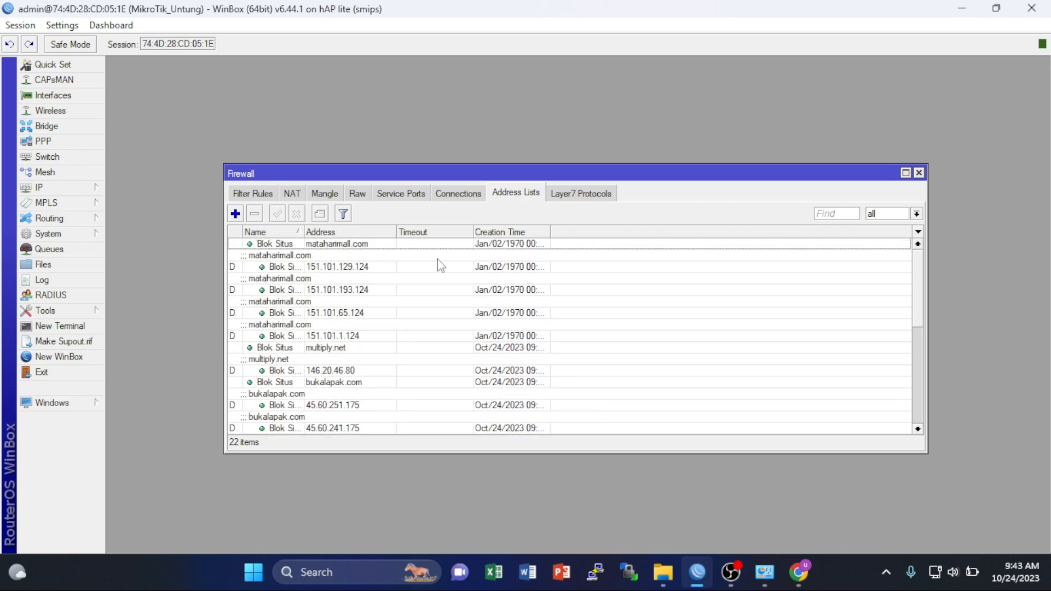
- Start a new firewall filter rule in the forward chain with source address 192.168.20.0/24
click(256, 195)
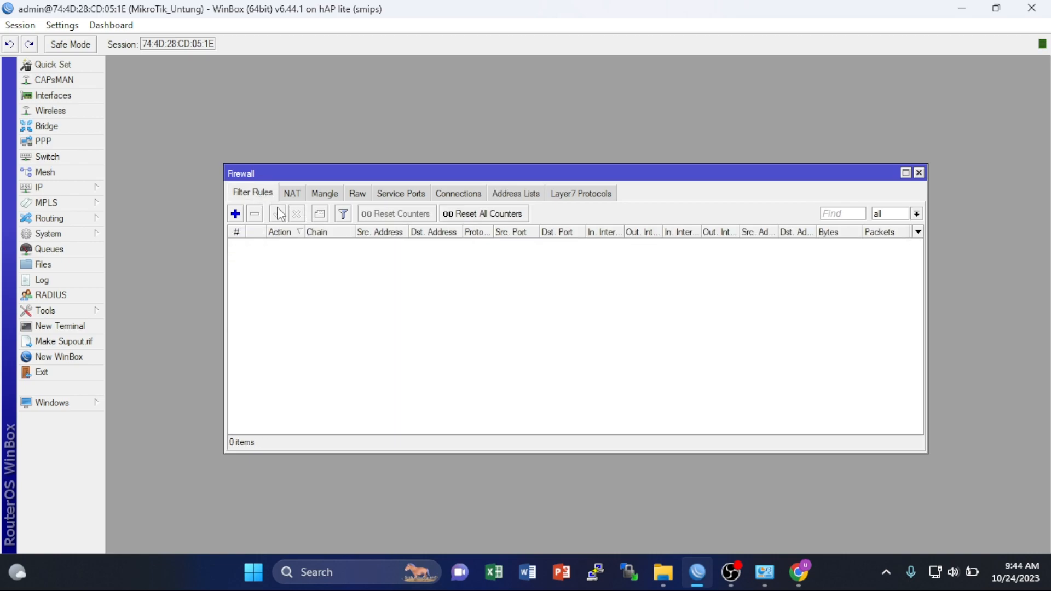
click(235, 214)
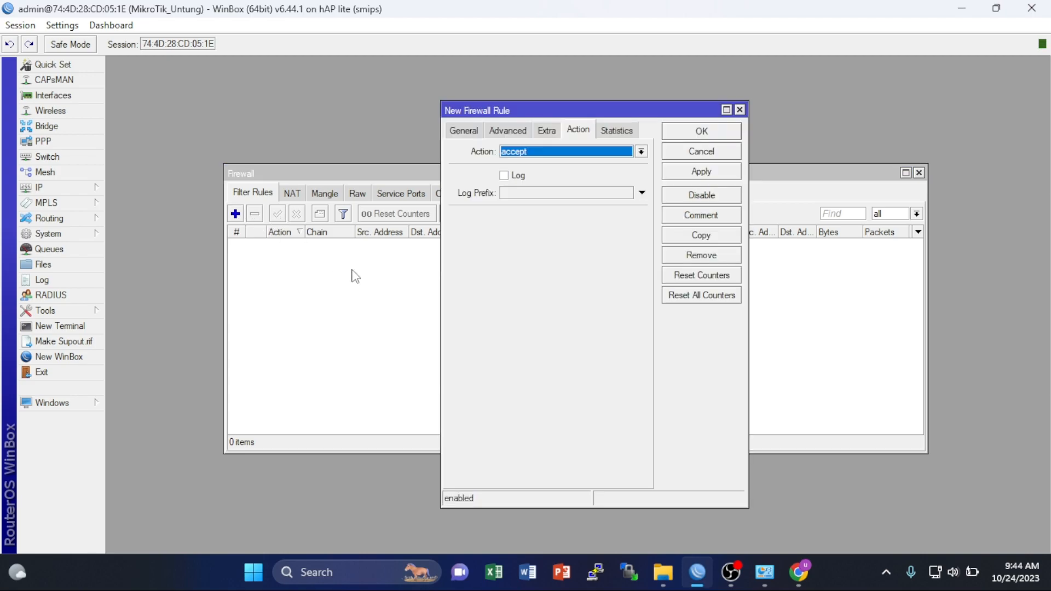
click(463, 132)
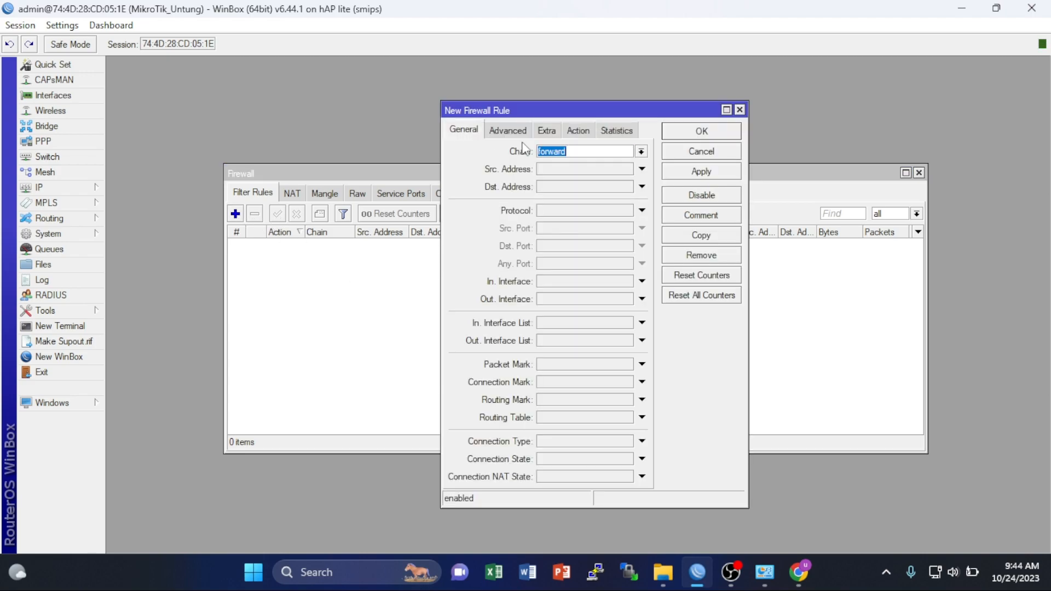
click(571, 170)
text(192.168.20.0/24)
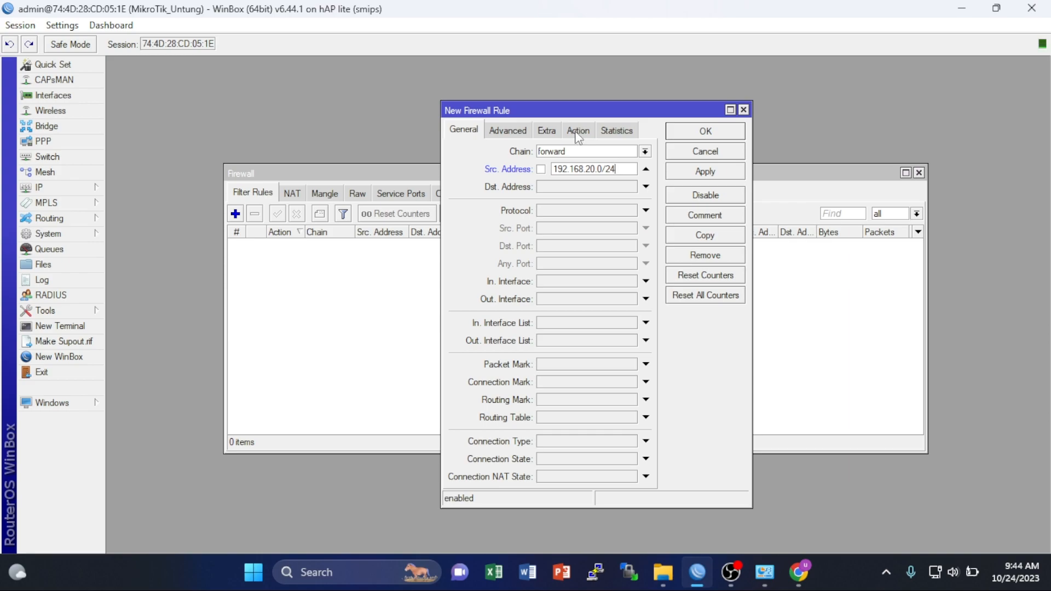
- Set the new filter rule's destination address list to Blok Situs
click(509, 134)
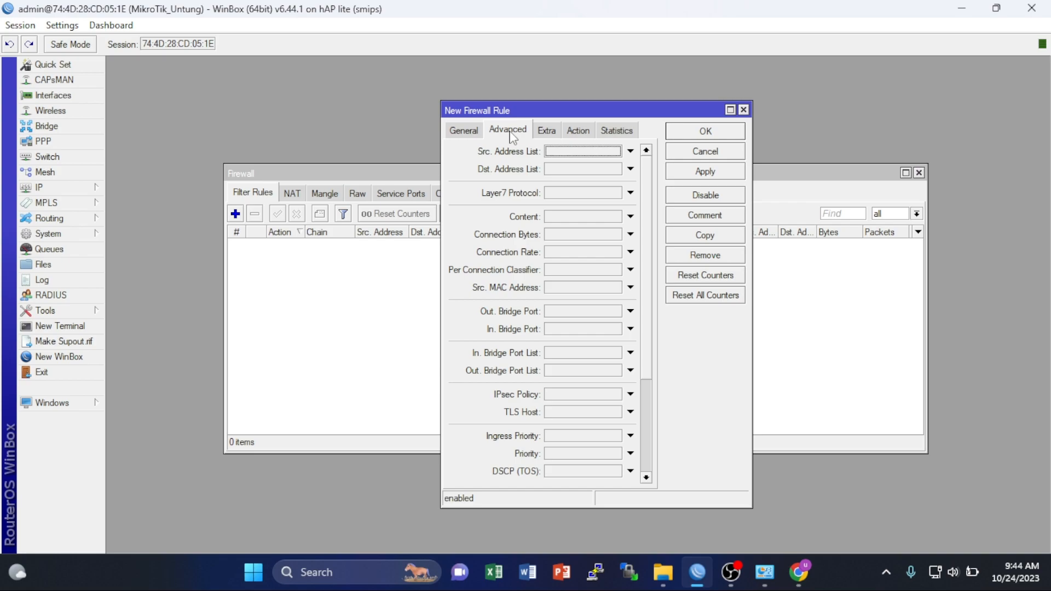
click(630, 170)
click(615, 170)
click(601, 184)
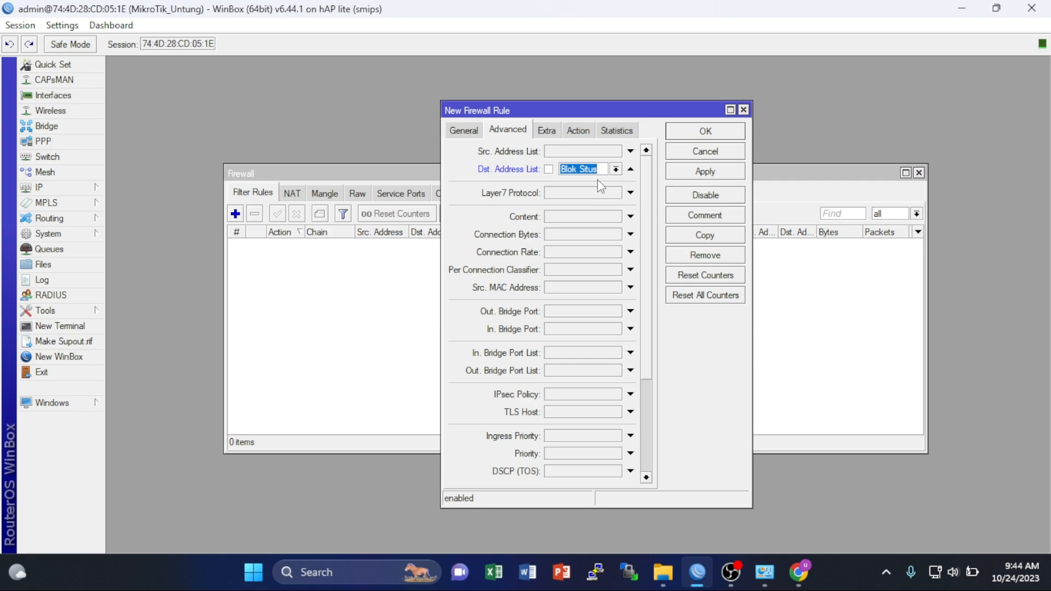
- Set the filter rule's action to drop and save the rule
click(573, 134)
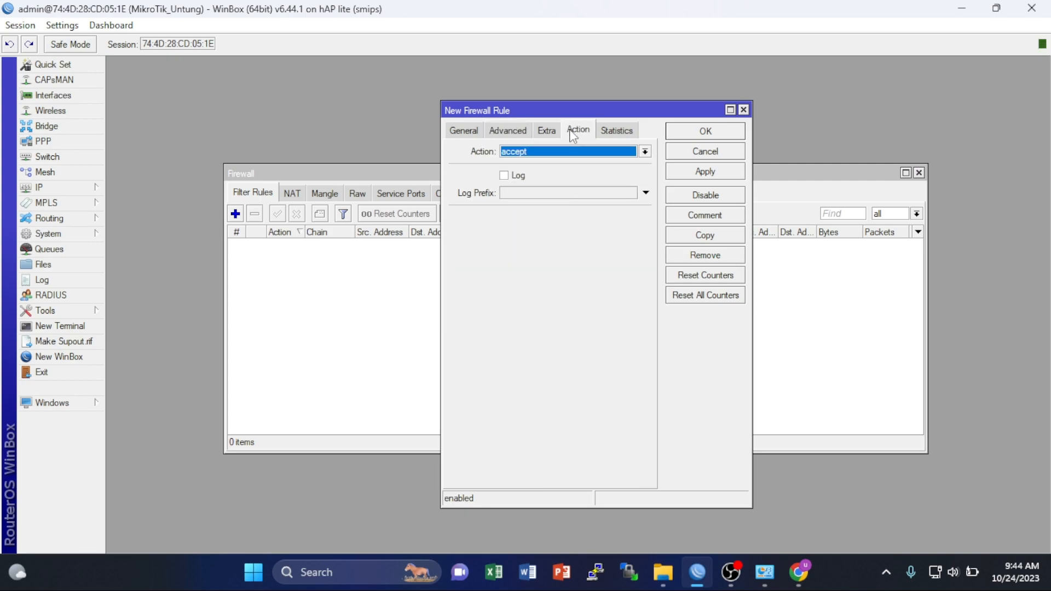
click(646, 152)
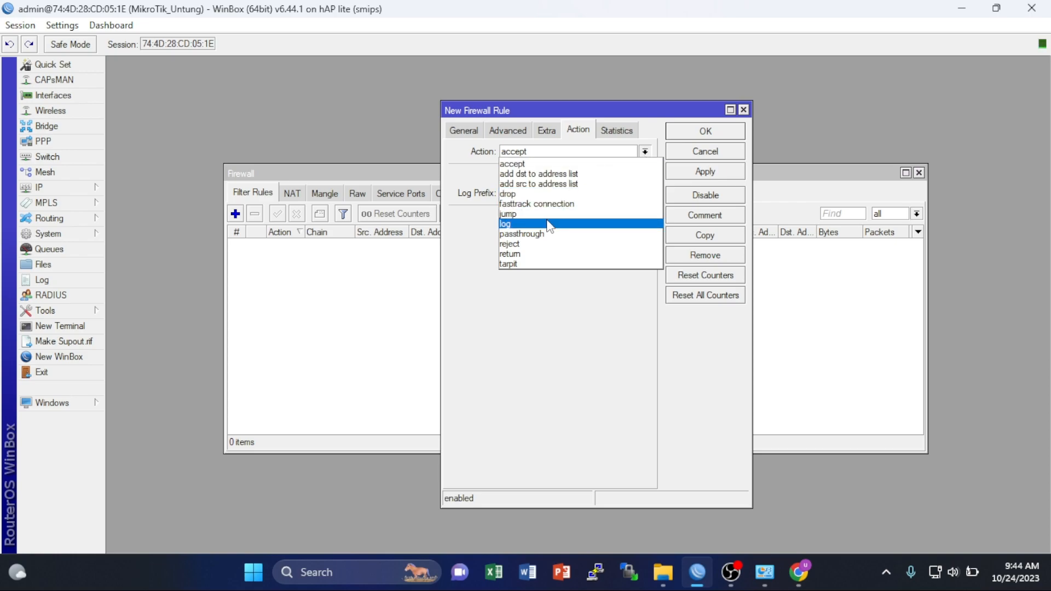
click(528, 194)
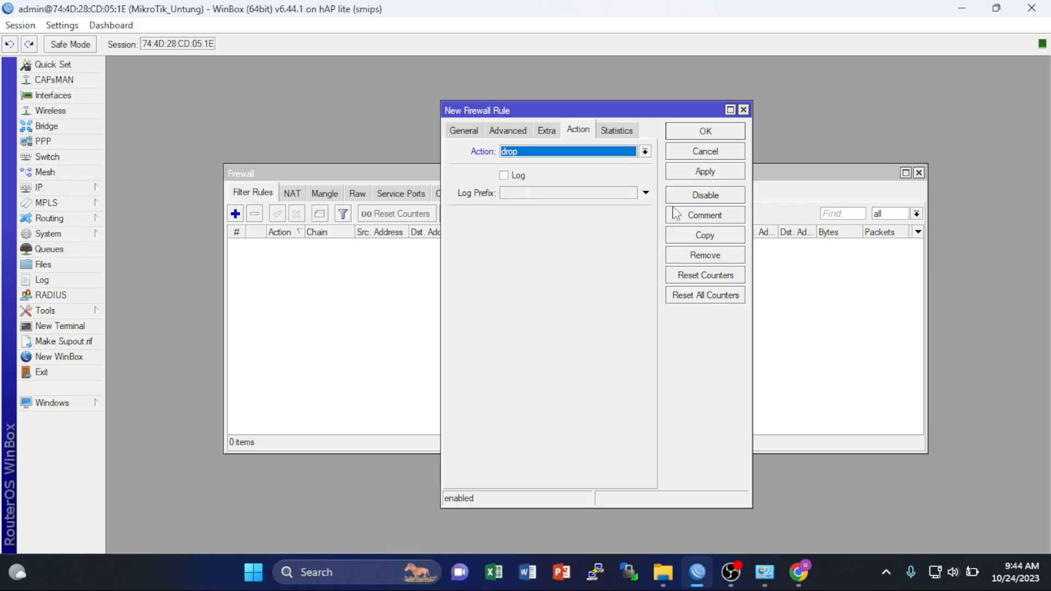
click(703, 174)
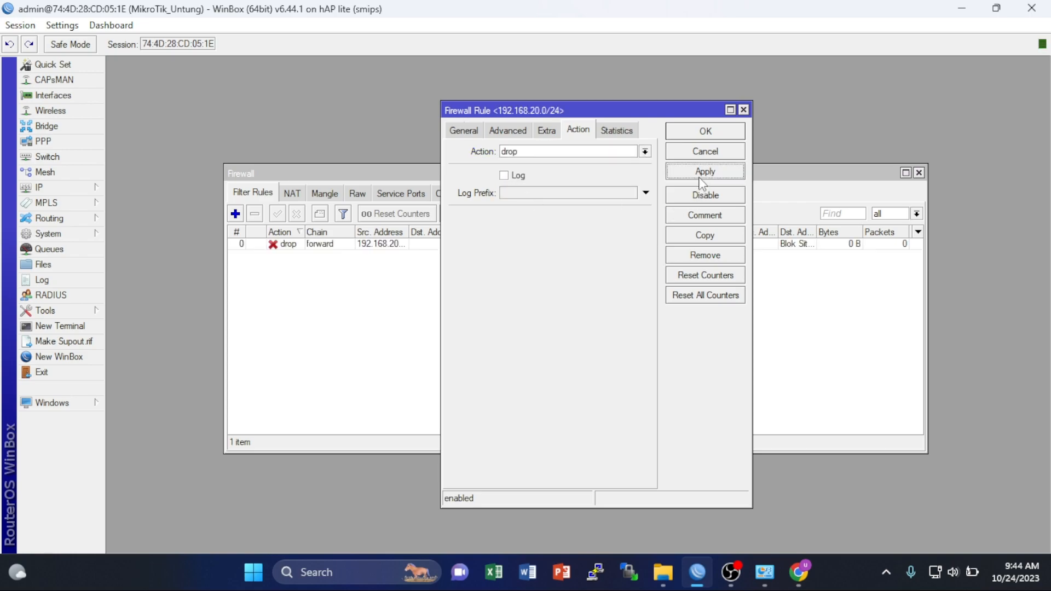
click(706, 134)
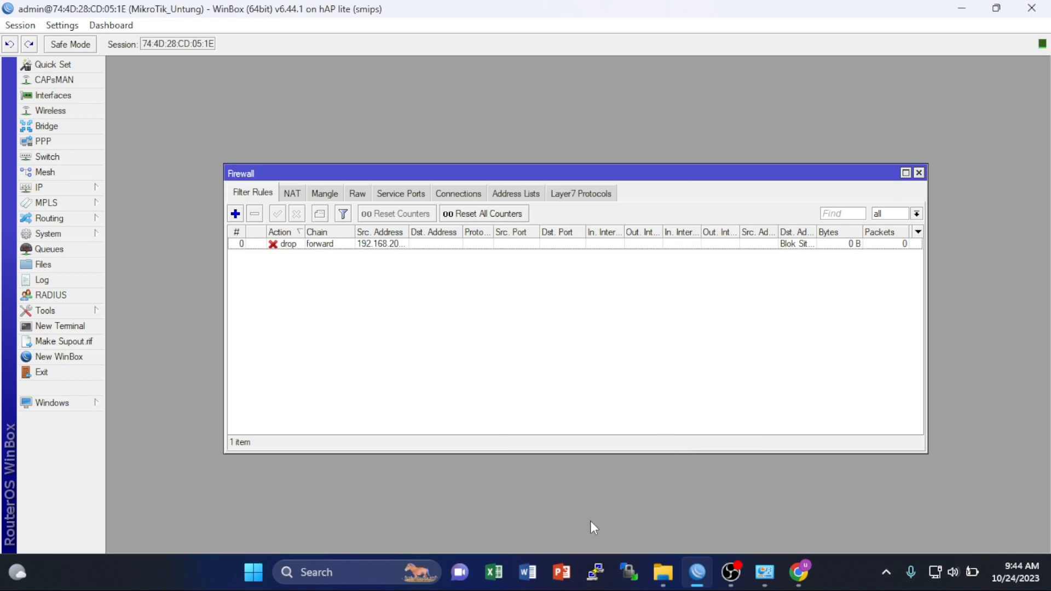
- Switch to a Command Prompt window, ping mataharimall.com to test the block, and stop the ping
key(super+r)
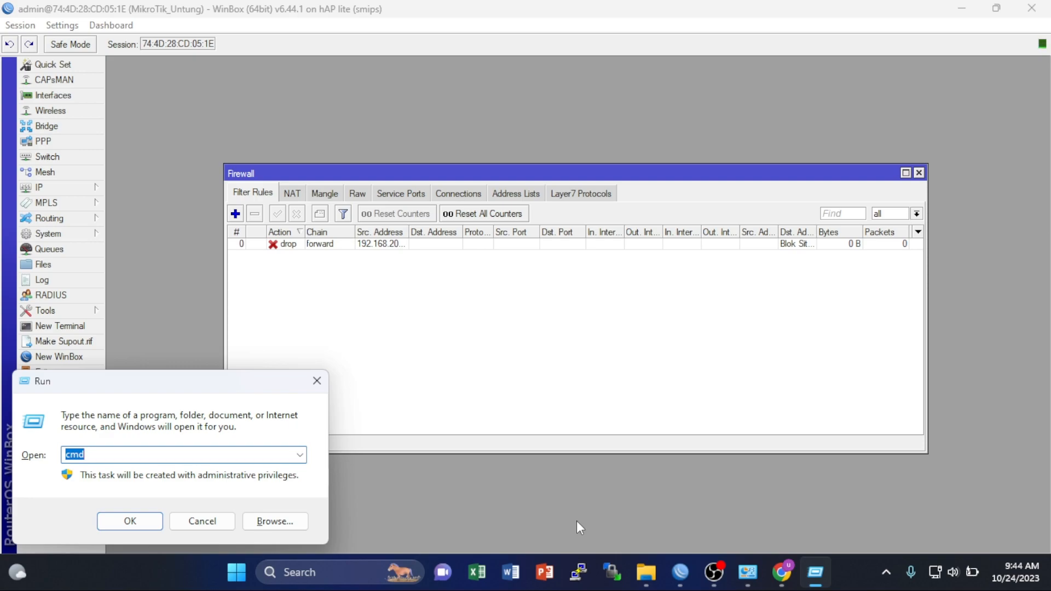
key(Escape)
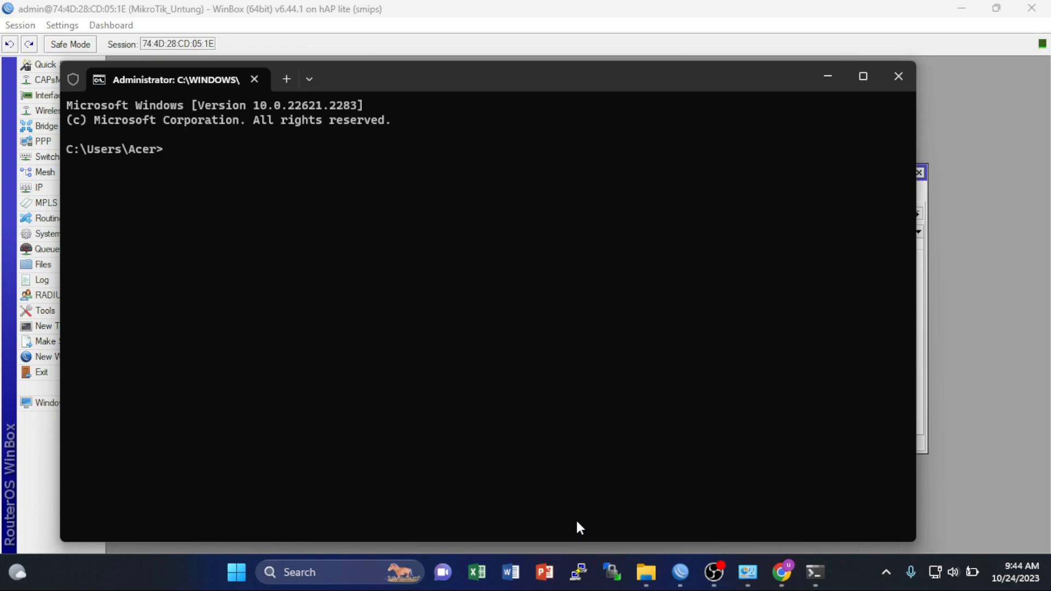
text(ping mataha)
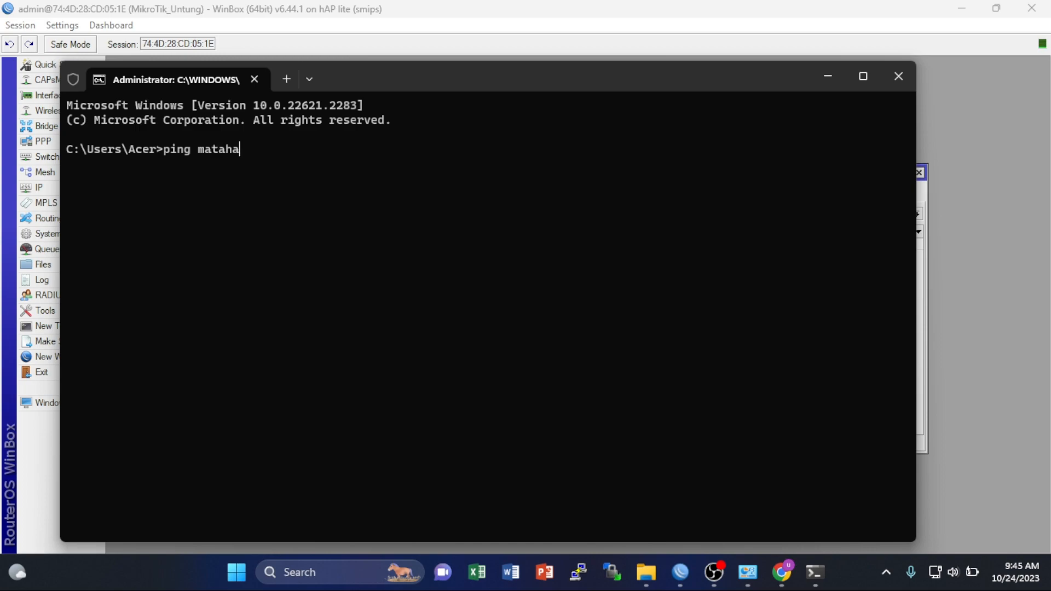
text(rimall.com)
key(Return)
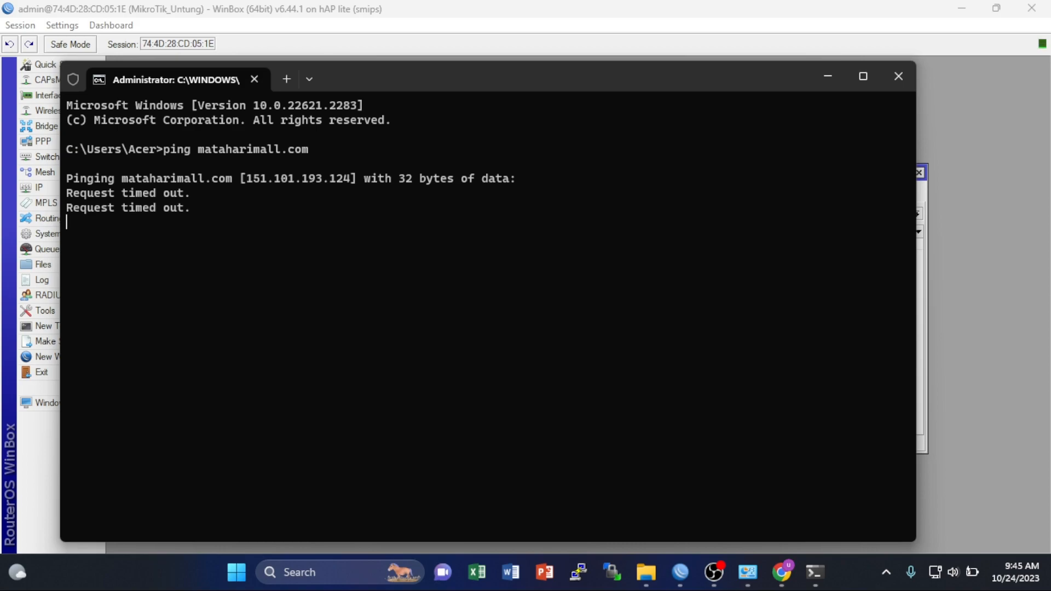
key(ctrl+c)
- Ping multiply.net to test the block, and stop the ping after a couple of requests
key(Up)
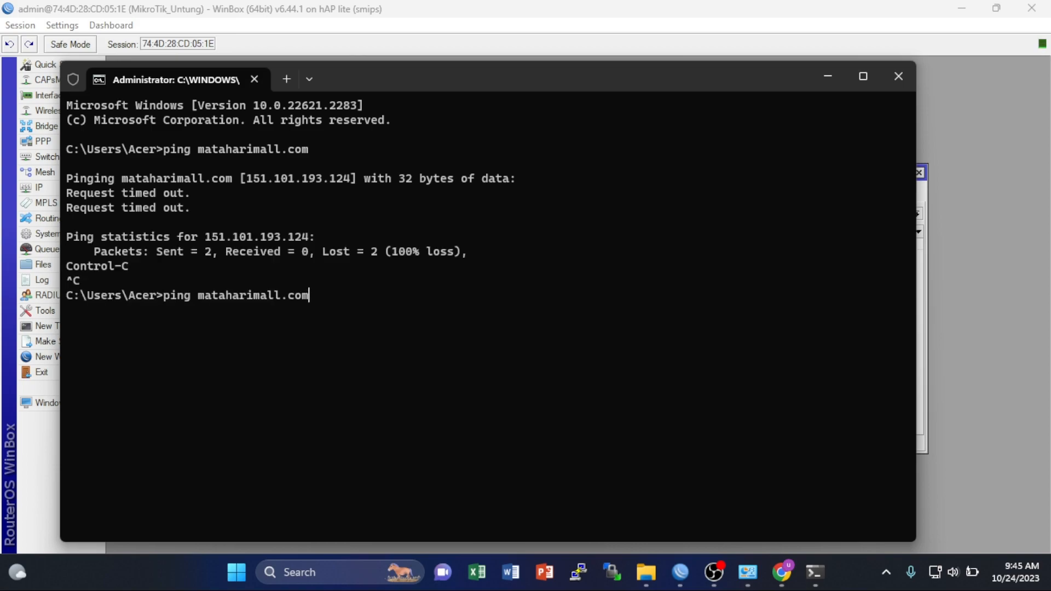
key(BackSpace)
key(BackSpace)
key(BackSpace)
key(BackSpace)
key(BackSpace)
key(BackSpace)
key(BackSpace)
key(BackSpace)
key(BackSpace)
key(BackSpace)
key(BackSpace)
key(BackSpace)
key(BackSpace)
key(BackSpace)
key(BackSpace)
key(BackSpace)
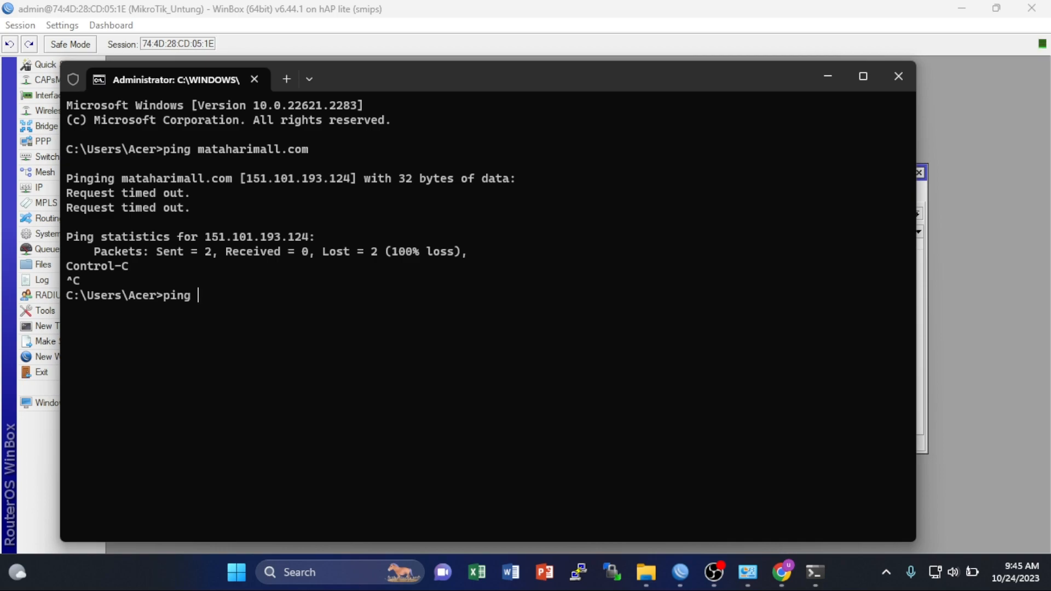
text(multiply.net)
key(Return)
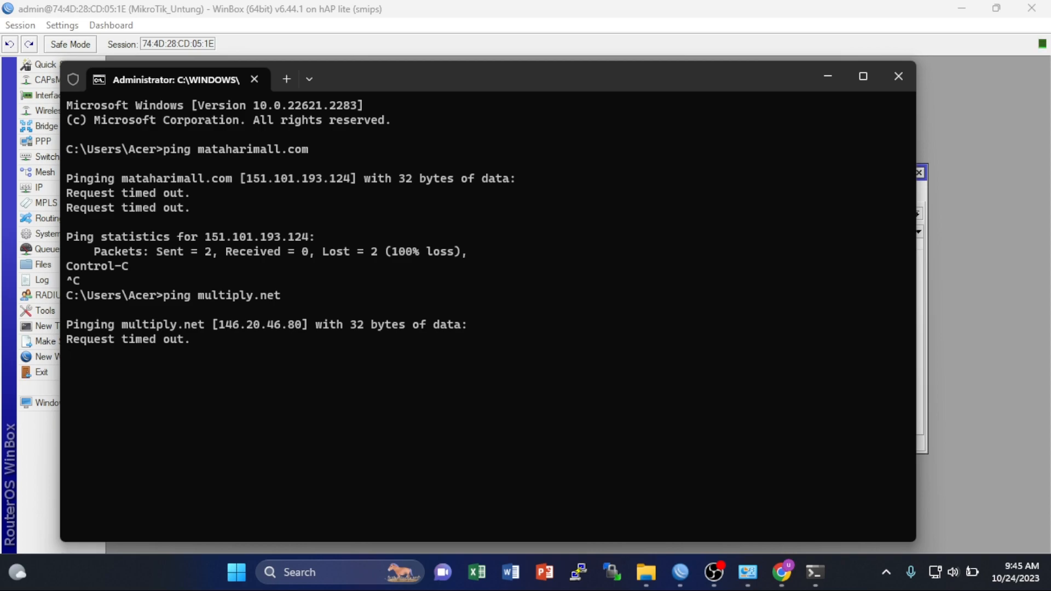
key(ctrl+c)
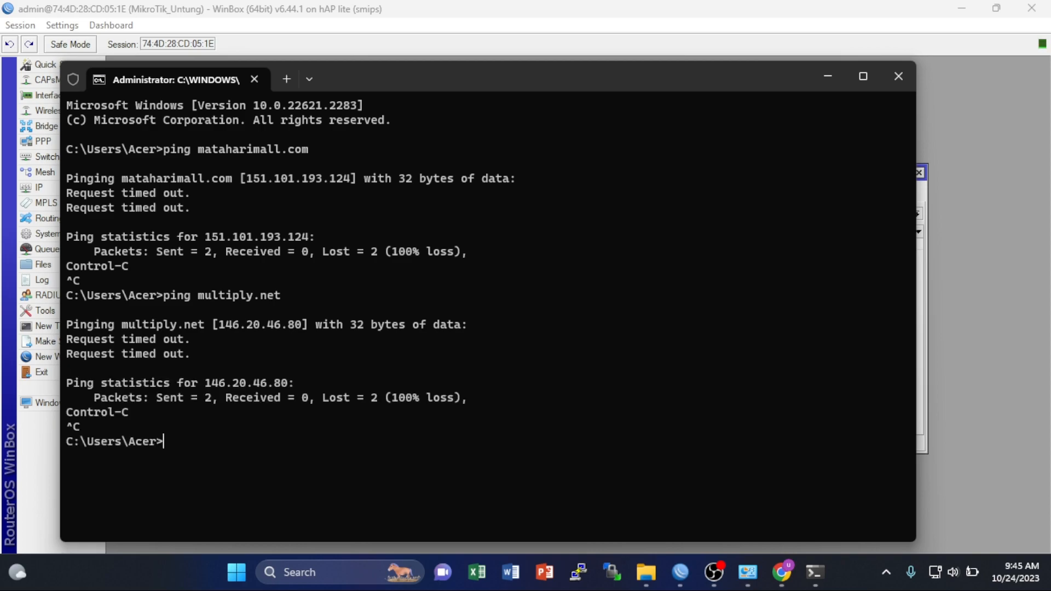
- Ping bukalapak.com to test the block, and stop the ping after a couple of requests
key(Up)
key(BackSpace)
key(BackSpace)
key(BackSpace)
key(BackSpace)
key(BackSpace)
key(BackSpace)
key(BackSpace)
key(BackSpace)
key(BackSpace)
key(BackSpace)
key(BackSpace)
key(BackSpace)
text(bukalap)
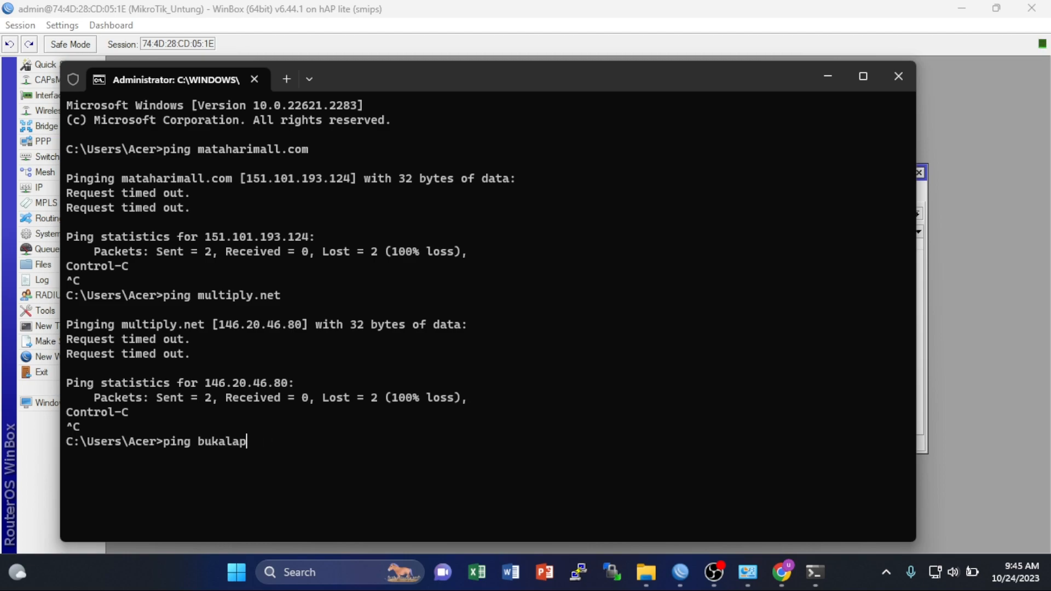
text(ak.com)
key(Return)
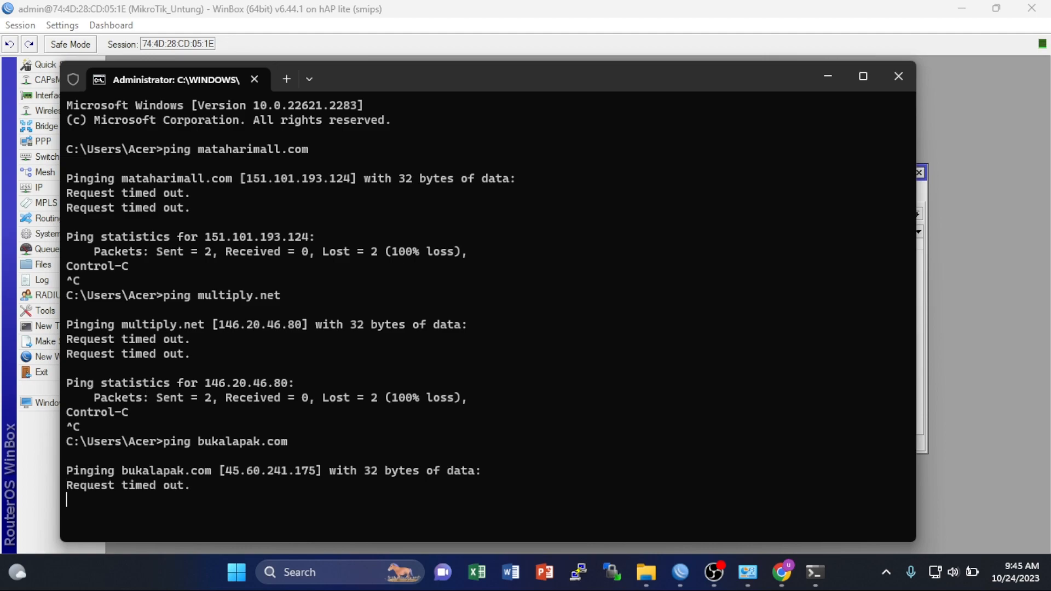
key(ctrl+c)
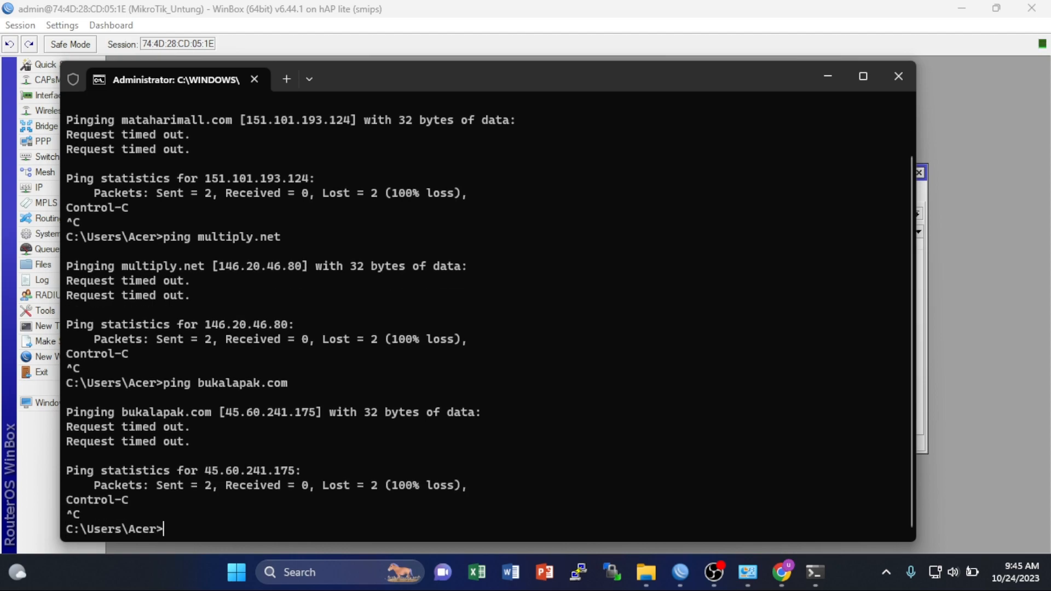
- Ping ebay.com to test whether the firewall rule blocks it
key(Up)
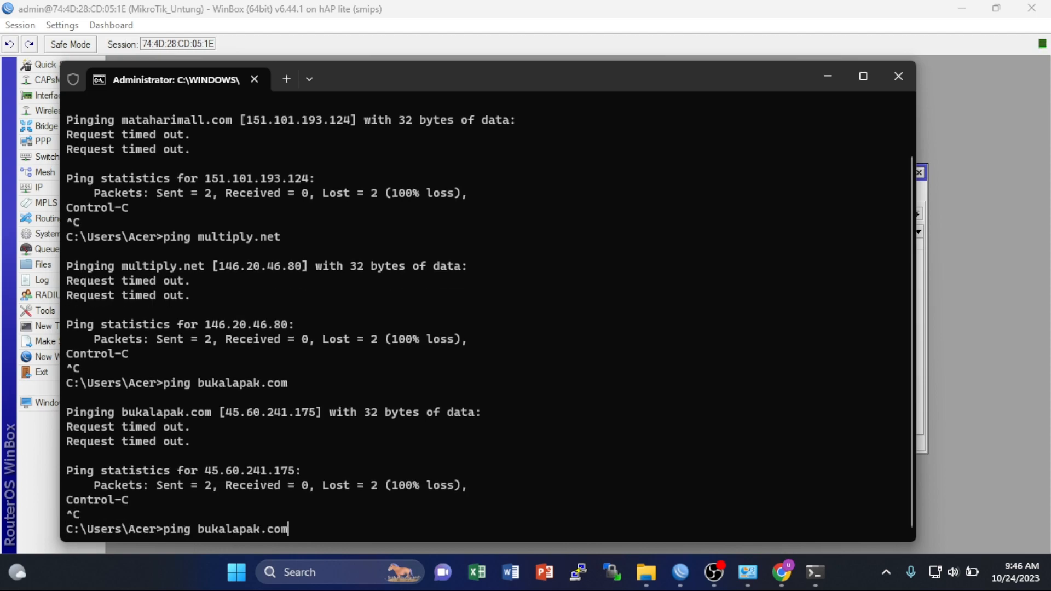
key(BackSpace)
key(BackSpace)
key(BackSpace)
key(BackSpace)
key(BackSpace)
key(BackSpace)
key(BackSpace)
key(BackSpace)
key(BackSpace)
key(BackSpace)
key(BackSpace)
key(BackSpace)
key(BackSpace)
text(ebay.com)
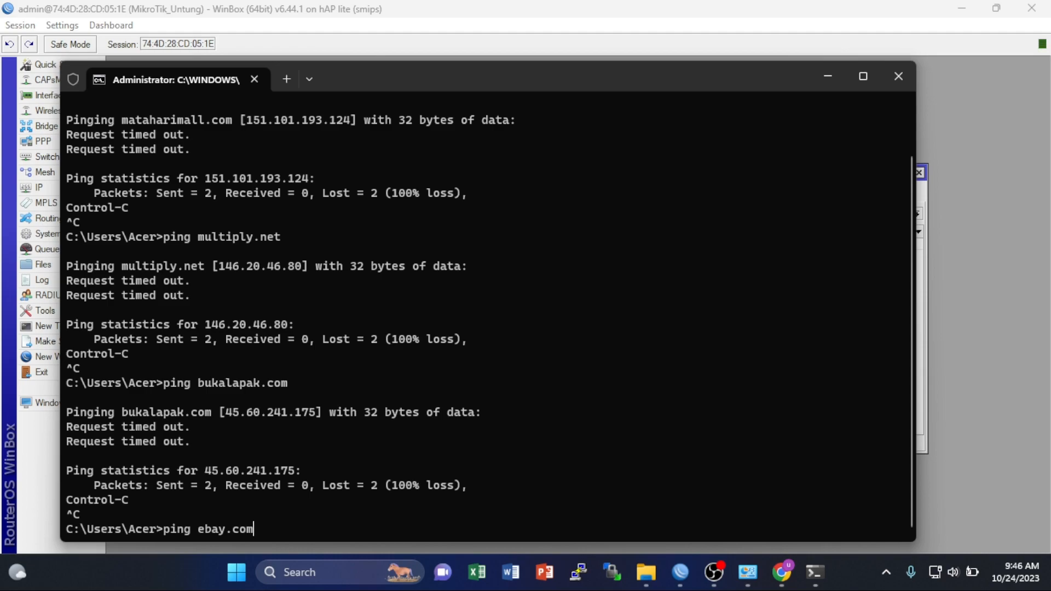
key(Return)
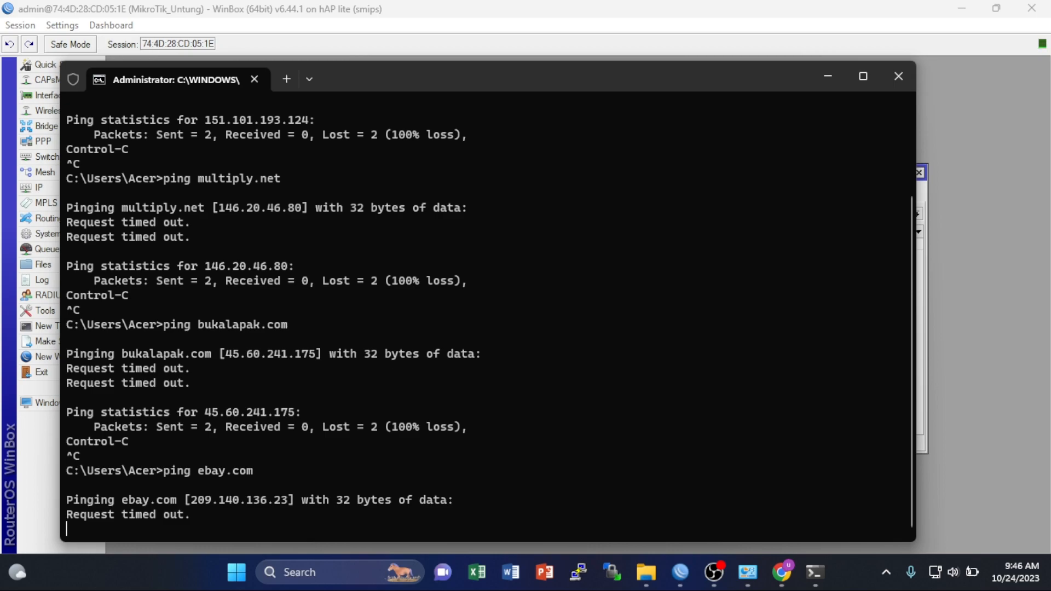
- Stop the ebay.com ping, ping antaranews.com to test the block, and stop it after a couple of requests
key(ctrl+c)
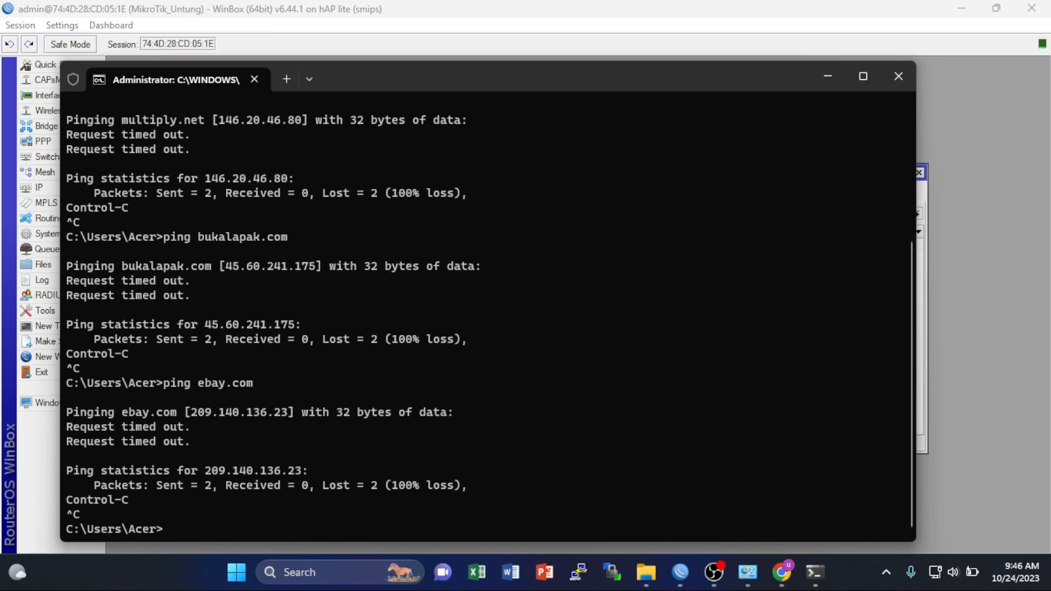
key(Up)
key(BackSpace)
key(BackSpace)
key(BackSpace)
key(BackSpace)
key(BackSpace)
key(BackSpace)
key(BackSpace)
key(BackSpace)
text(antaranews)
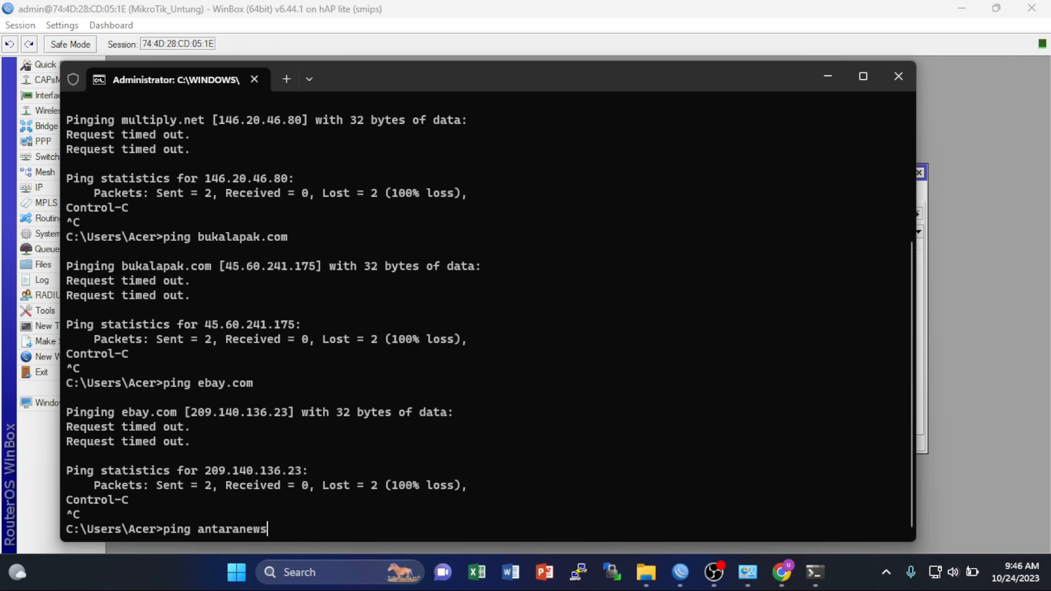
text(.com)
key(Return)
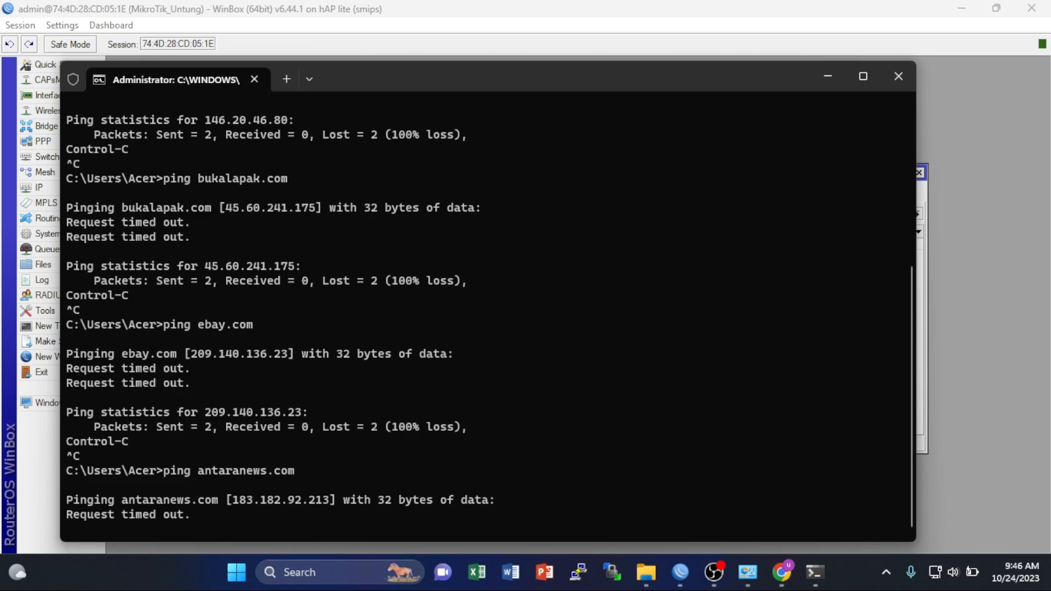
key(ctrl+c)
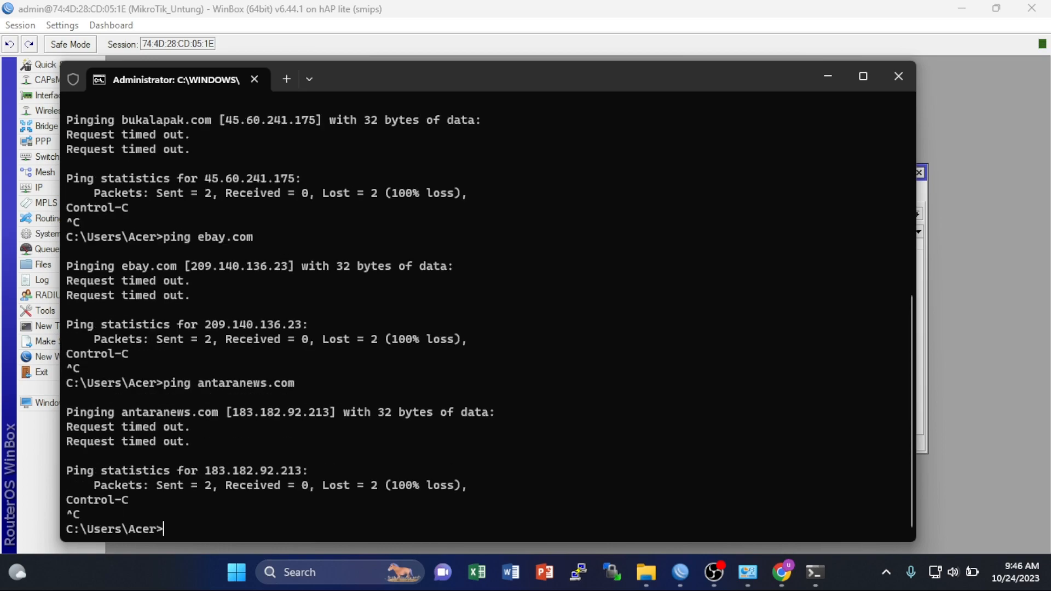
- Ping cnnindonesia.com to test the block, and stop the ping after a couple of requests
key(Up)
key(BackSpace)
key(BackSpace)
key(BackSpace)
key(BackSpace)
key(BackSpace)
key(BackSpace)
key(BackSpace)
key(BackSpace)
key(BackSpace)
key(BackSpace)
key(BackSpace)
key(BackSpace)
key(BackSpace)
key(BackSpace)
text(cnnindonesia)
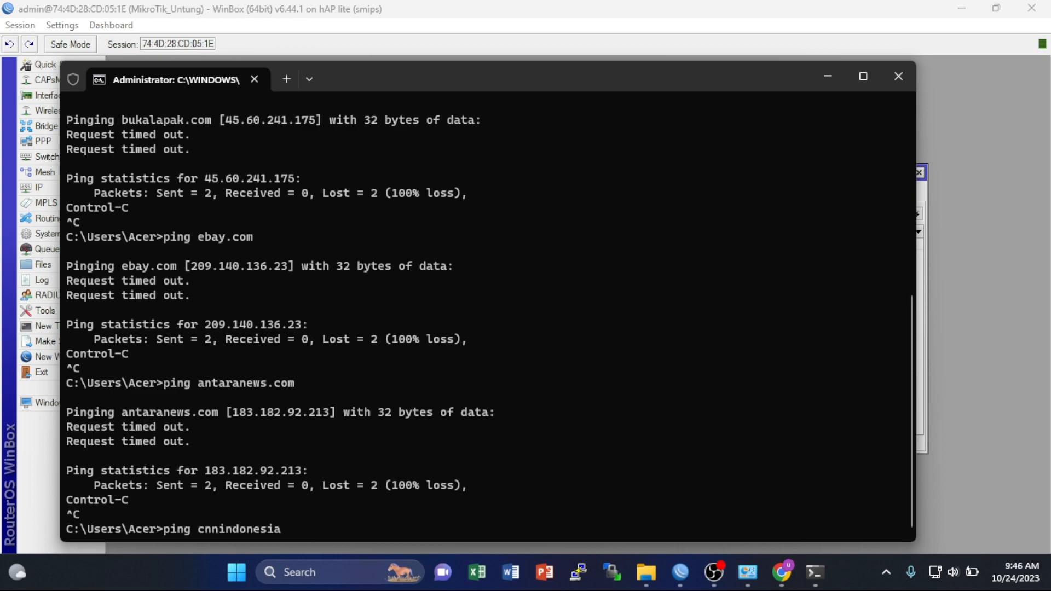
text(.com)
key(Return)
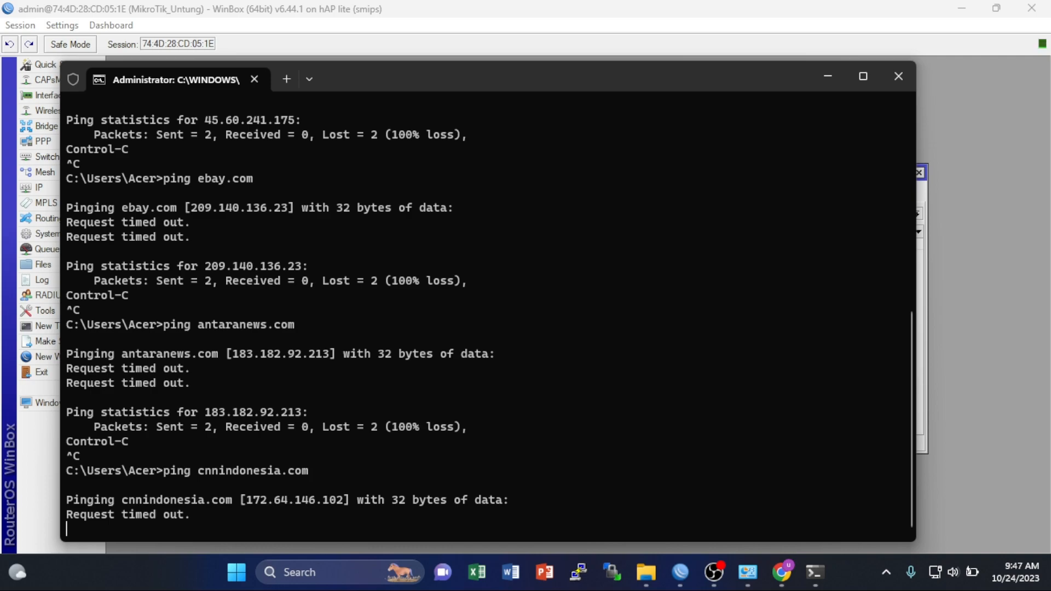
key(ctrl+c)
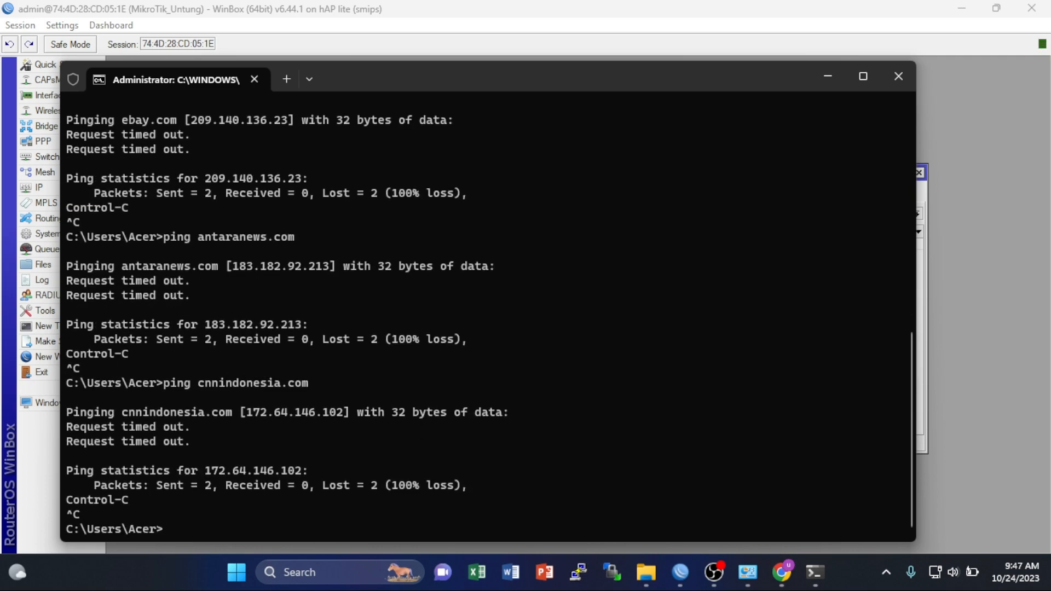
- Maximize the Command Prompt window and review the ping results for every tested site from mataharimall.com to cnnindonesia.com
click(871, 69)
scroll(684, 196, up, 10)
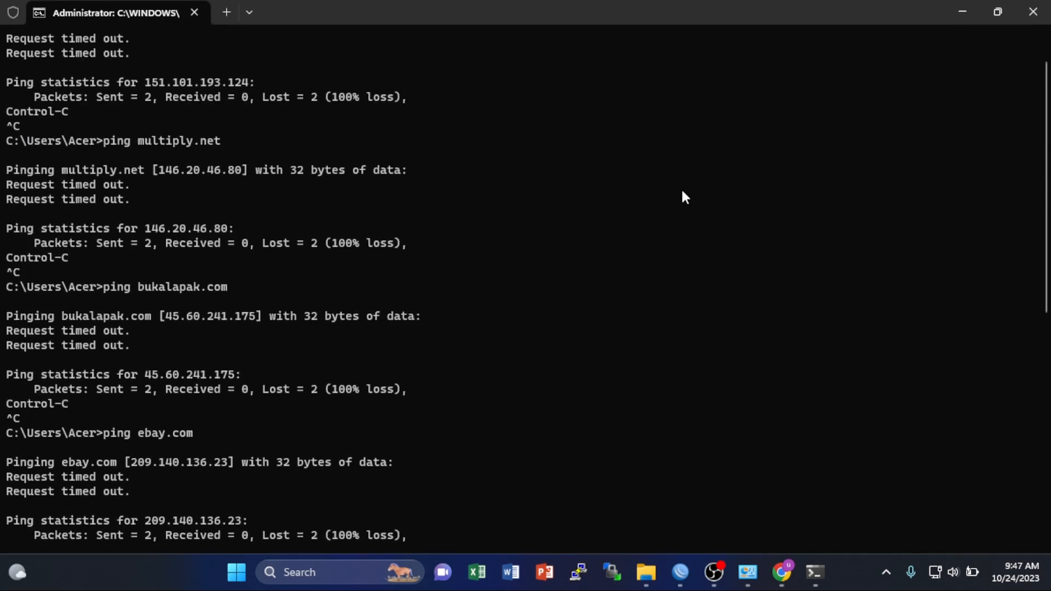
scroll(685, 196, up, 2)
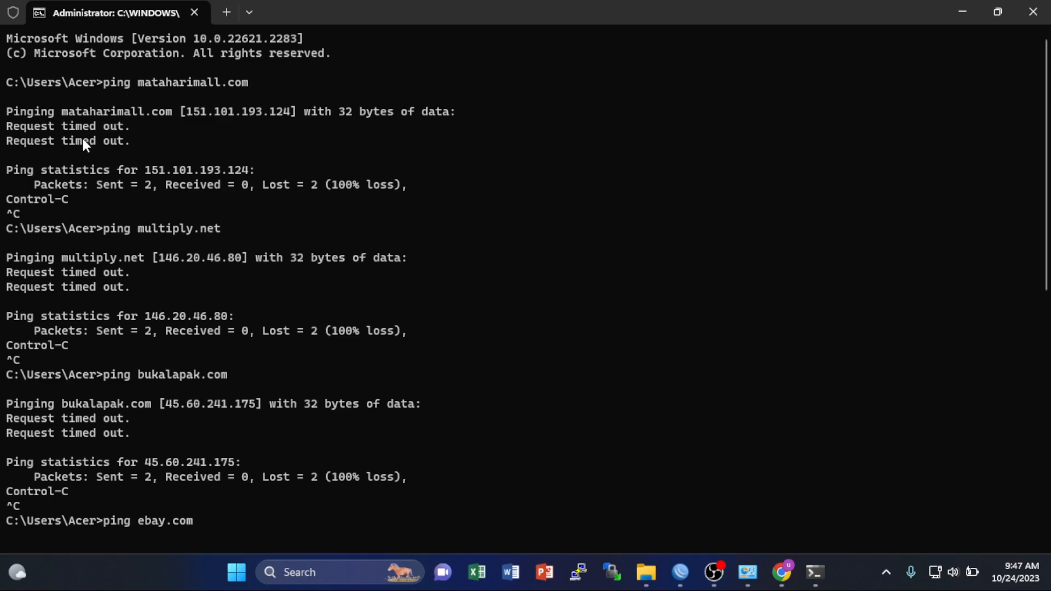
scroll(99, 302, down, 2)
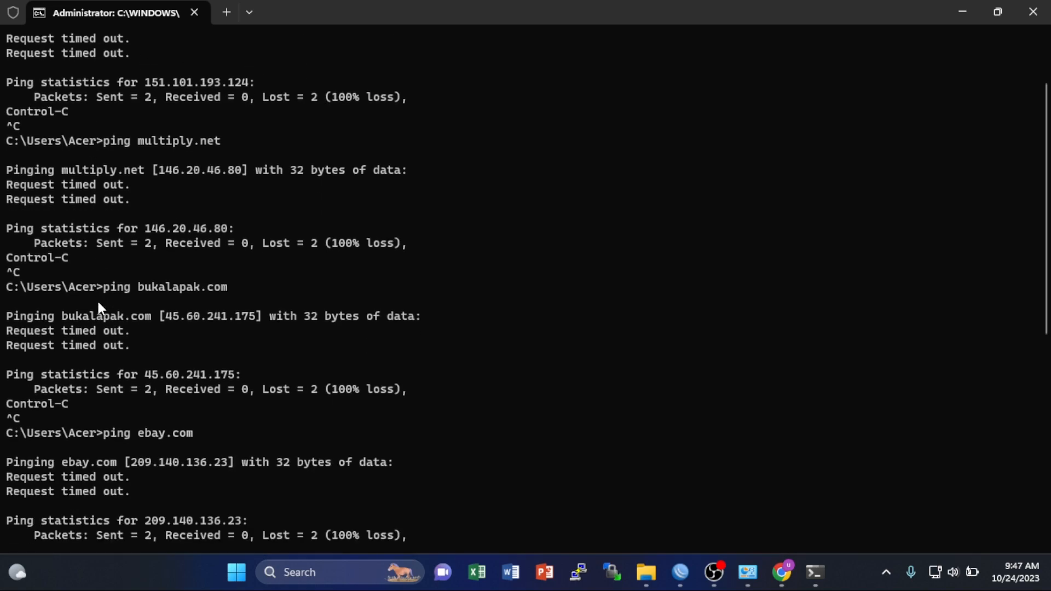
scroll(100, 306, down, 2)
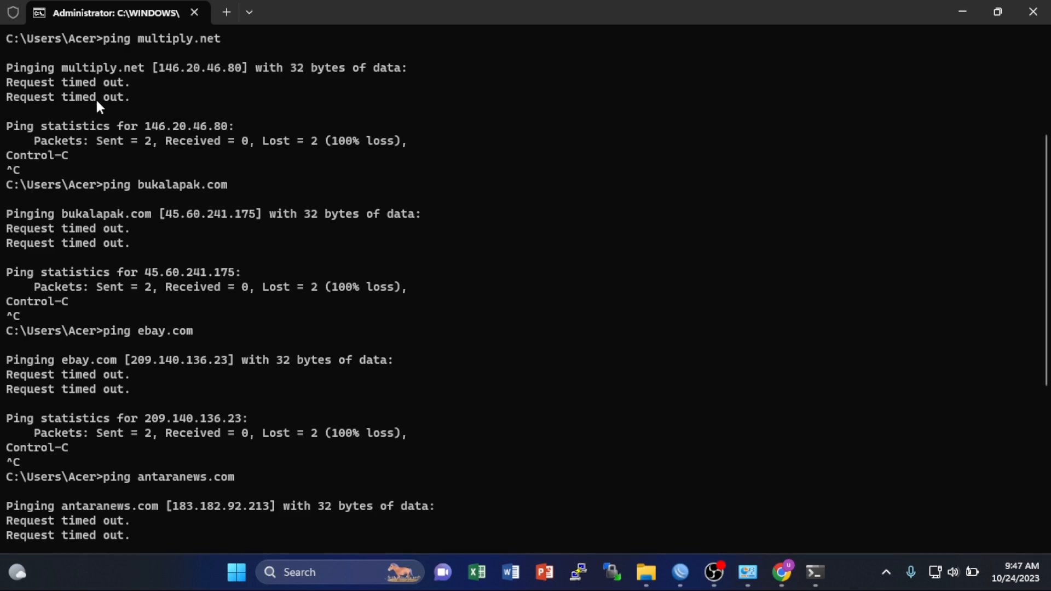
scroll(112, 322, down, 3)
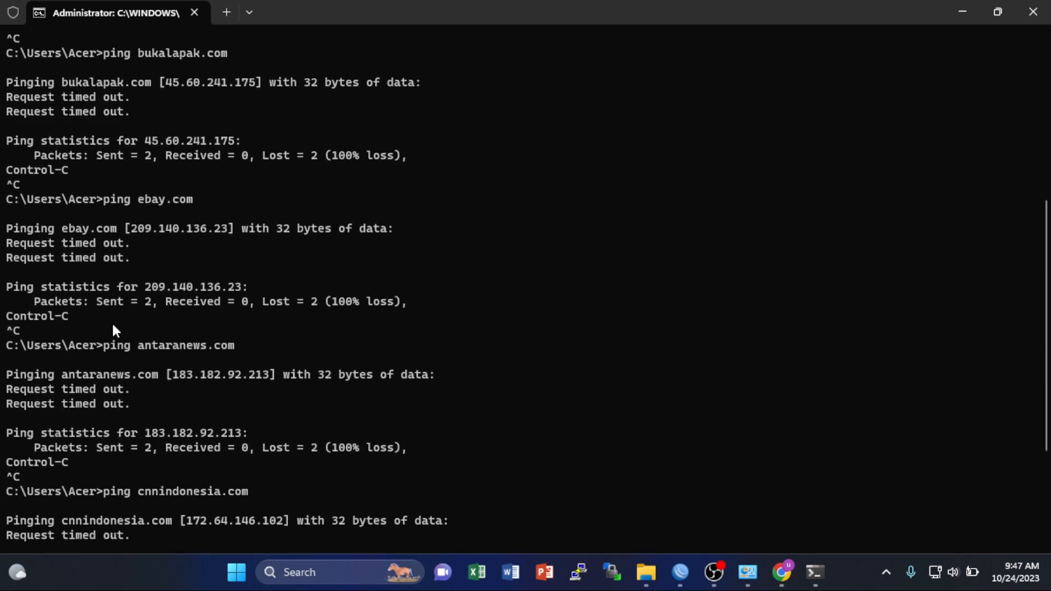
scroll(109, 372, down, 4)
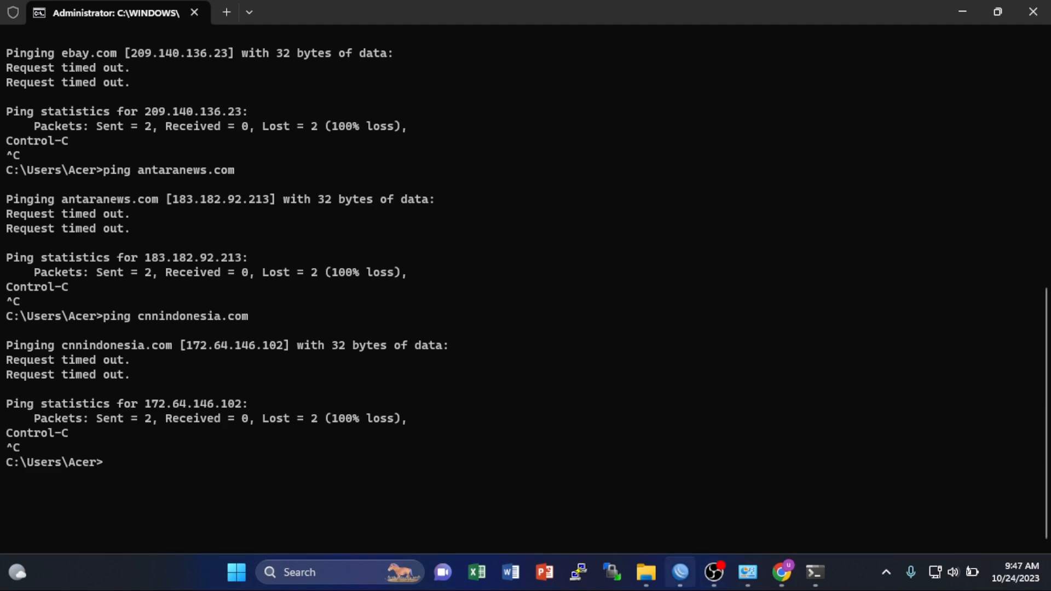
- Switch to WinBox, review the firewall's Blok Situs address list entries, and return to the filter rules
click(680, 572)
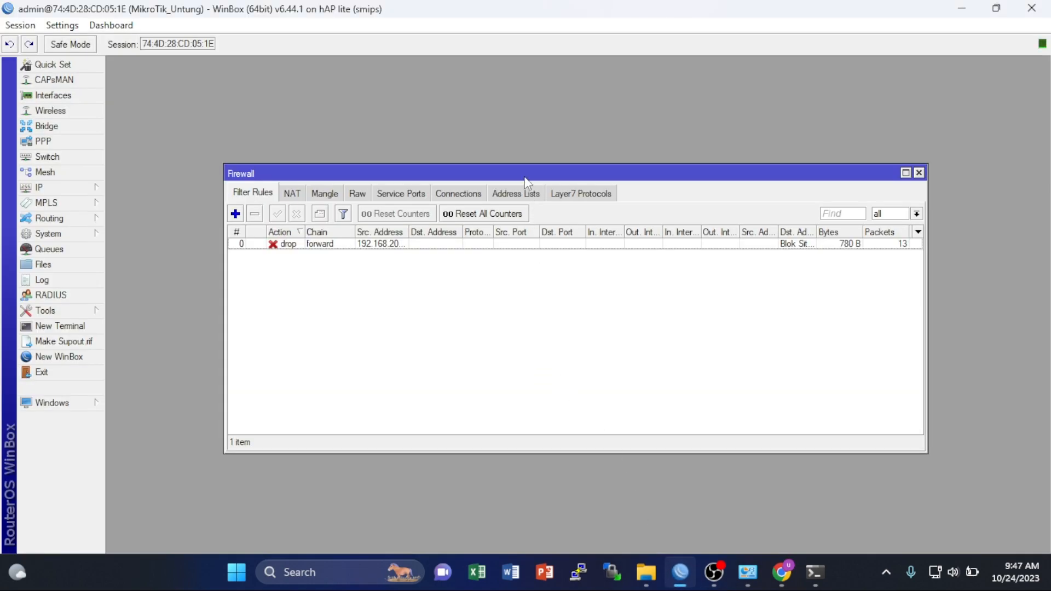
click(521, 190)
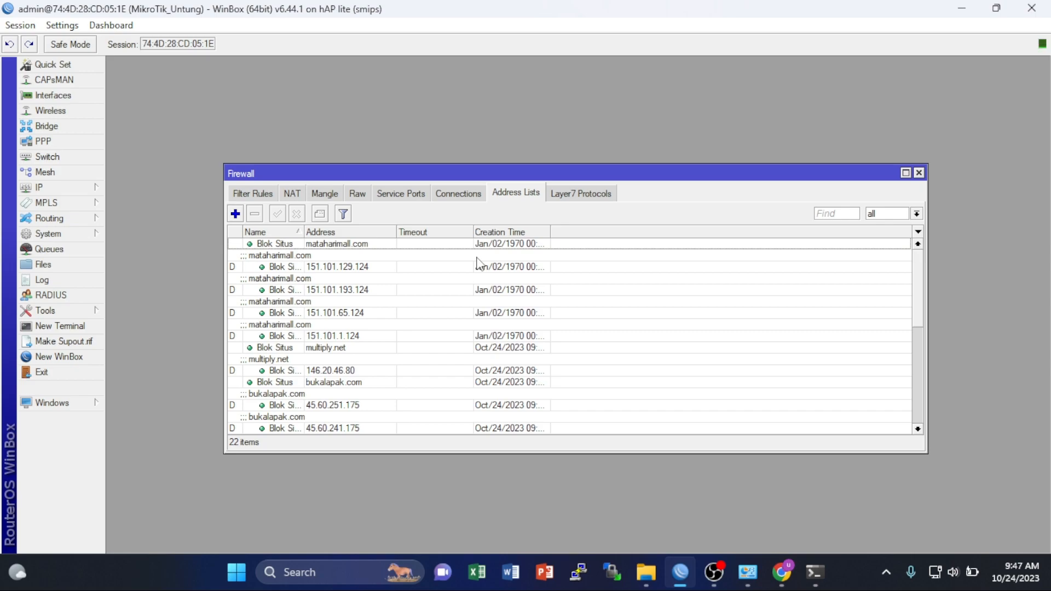
scroll(479, 264, down, 2)
scroll(267, 368, down, 3)
scroll(268, 368, down, 4)
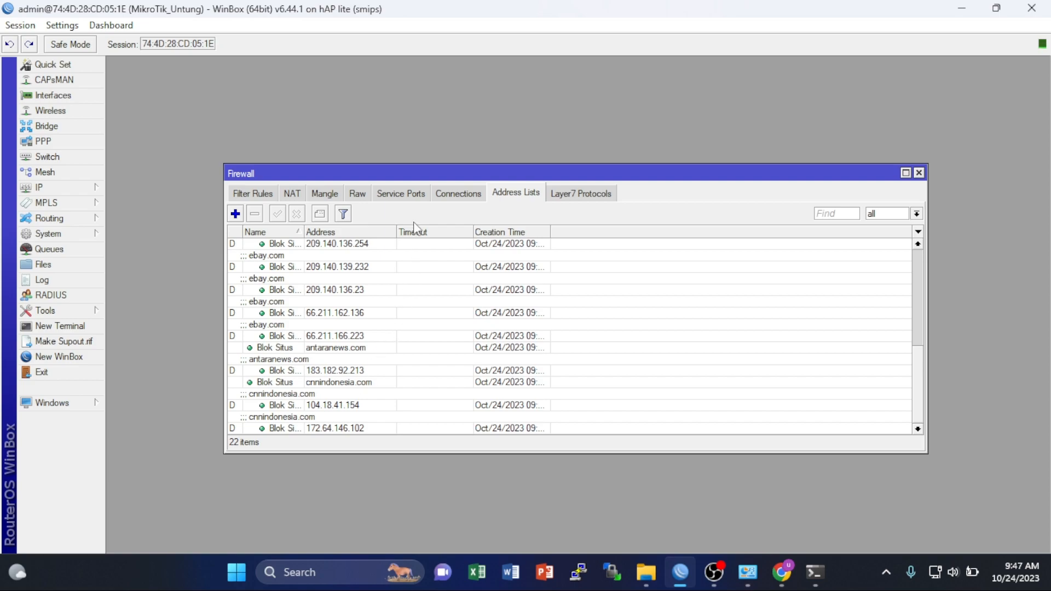
click(265, 196)
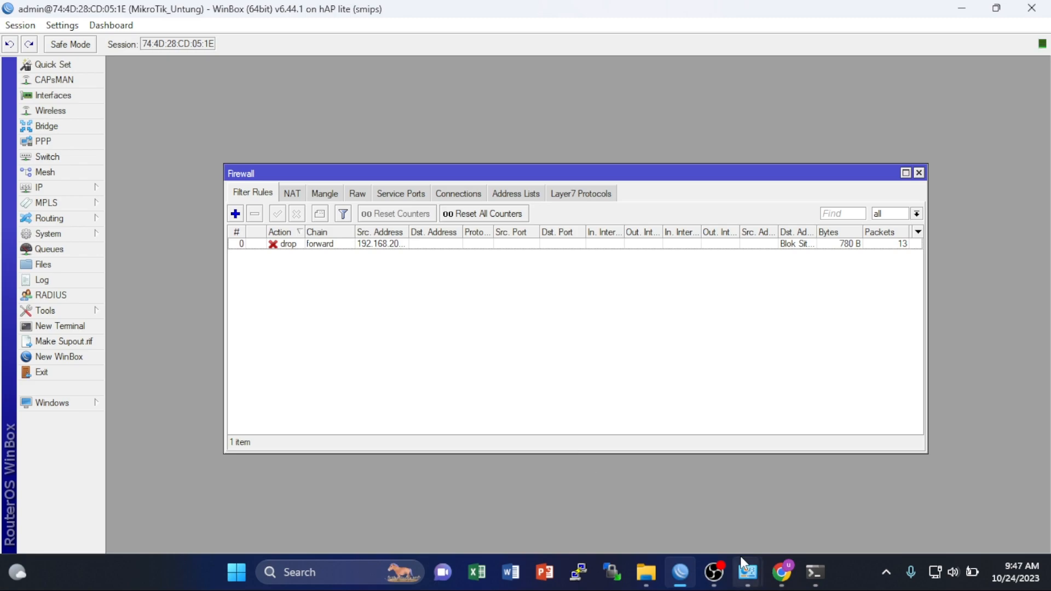
click(717, 575)
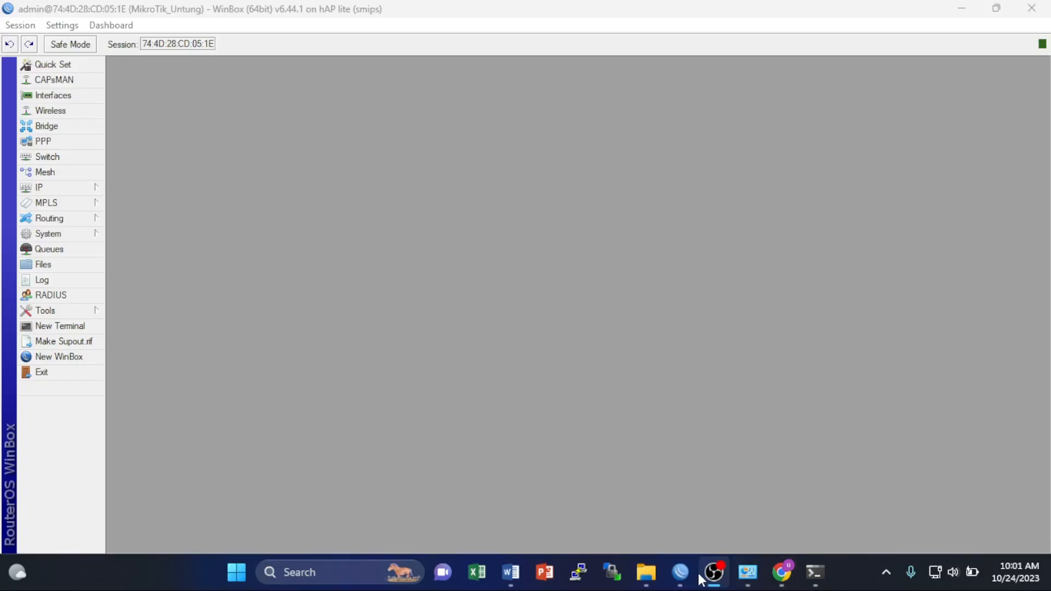
click(691, 578)
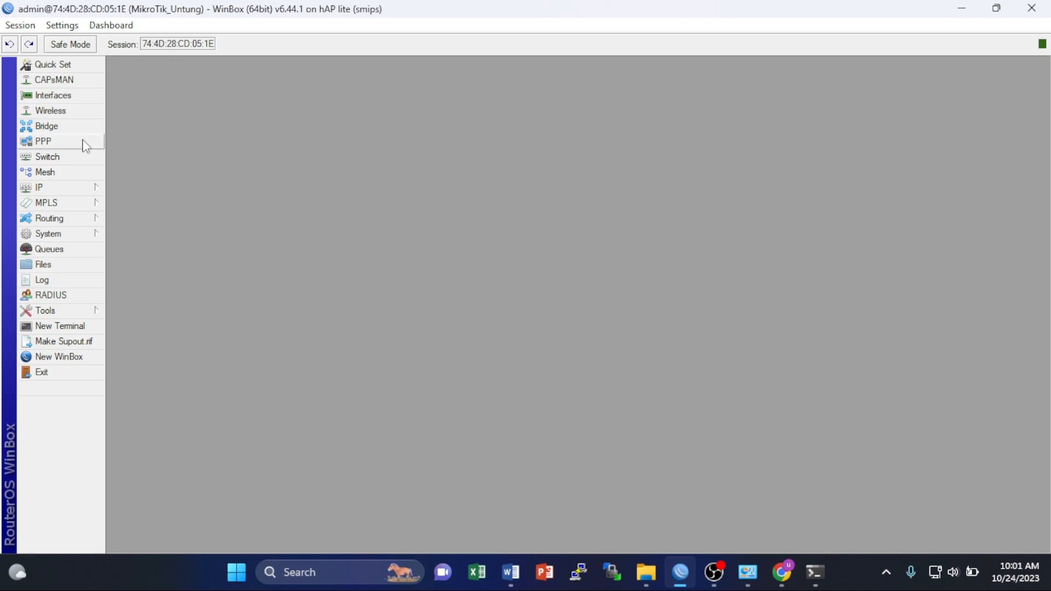
- Open the IP firewall and add a Layer7 protocol named plasa with the regexp ^.+(plasa.com).*$
click(61, 188)
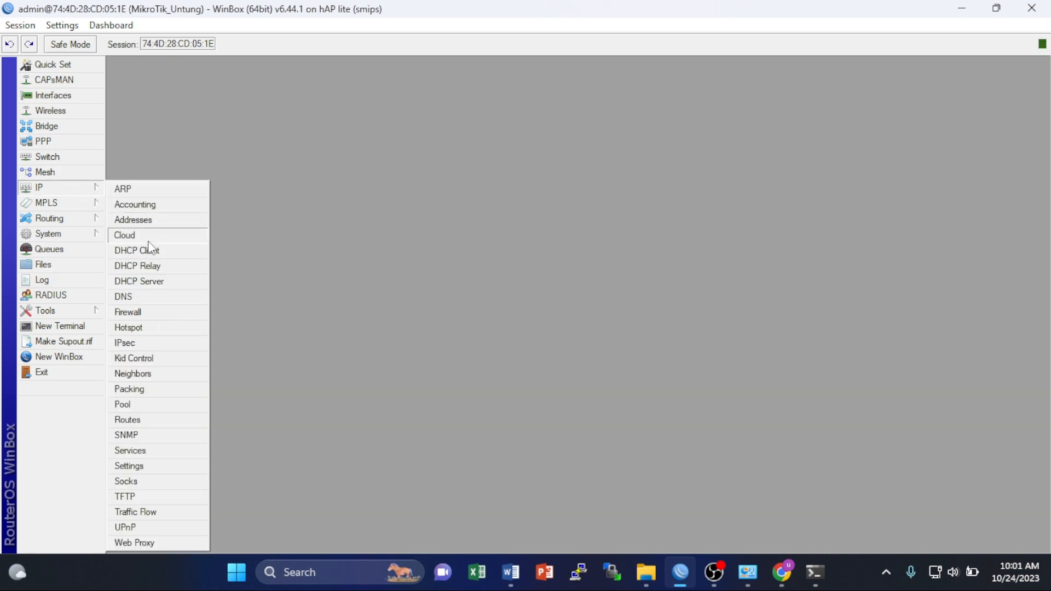
click(144, 311)
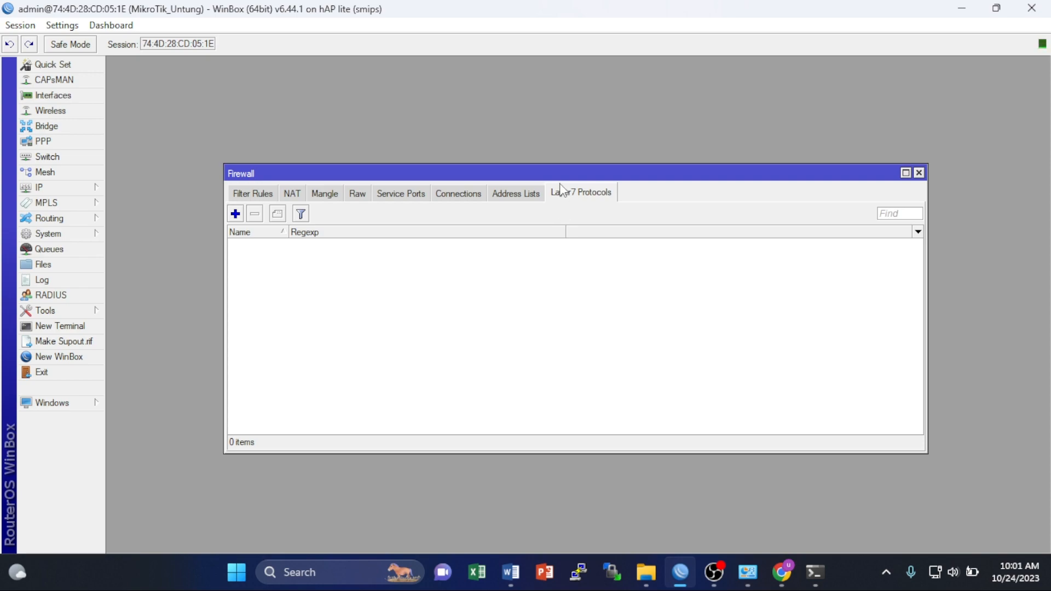
click(236, 214)
click(549, 255)
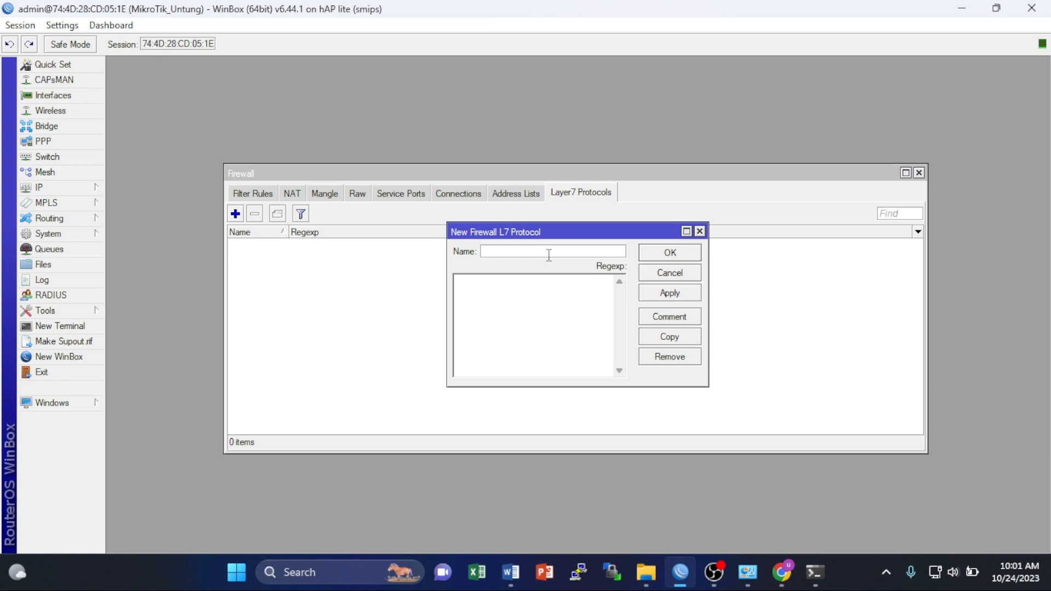
text(plasa)
click(516, 290)
text(^.+().P)
key(BackSpace)
click(469, 283)
text(plasa.com)
click(676, 294)
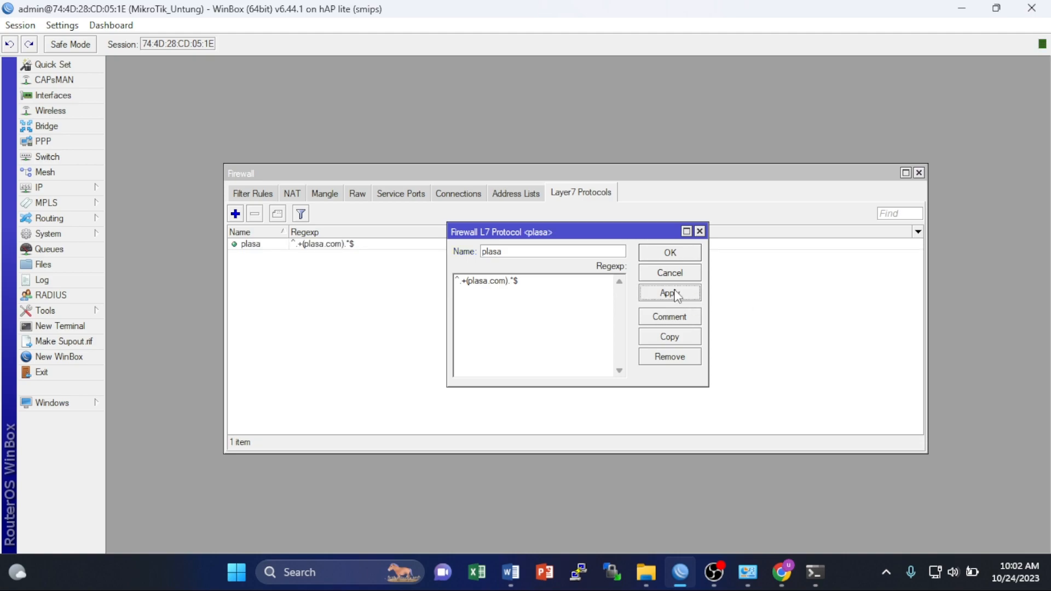
- Duplicate the plasa Layer7 protocol as tokobagus with the regexp ^.+(tokobagus.com).*$, and apply it
click(665, 336)
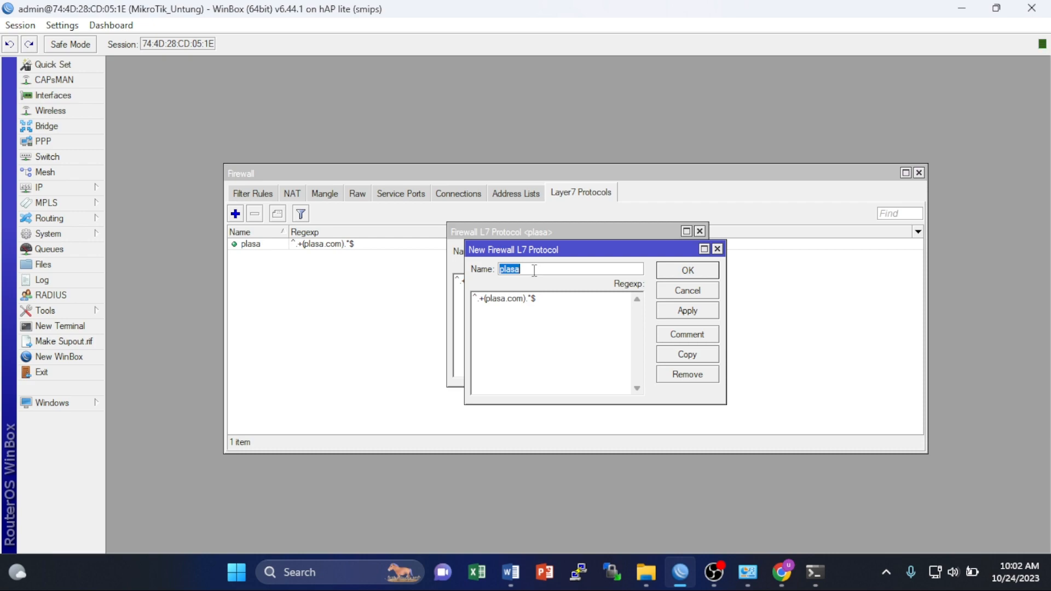
text(tokobagus)
double_click(499, 298)
click(498, 298)
double_click(504, 301)
click(504, 301)
key(BackSpace)
key(BackSpace)
key(BackSpace)
key(BackSpace)
key(BackSpace)
text(toko)
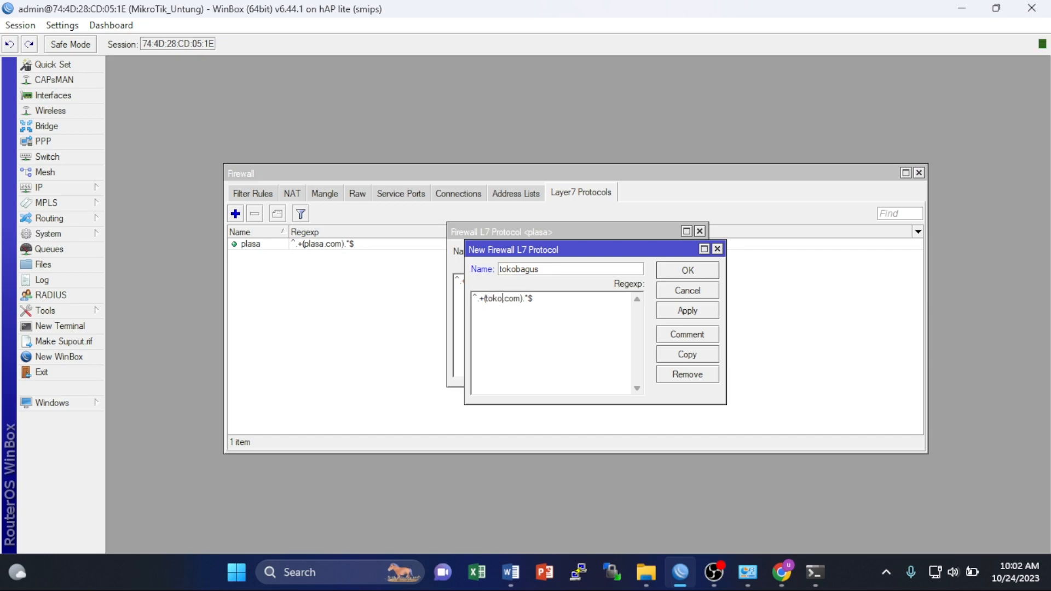
text(bagos)
key(BackSpace)
key(BackSpace)
text(us)
click(672, 313)
- Duplicate the tokobagus Layer7 protocol as amazon with the regexp ^.+(amazon.com).*$, and apply it
click(687, 353)
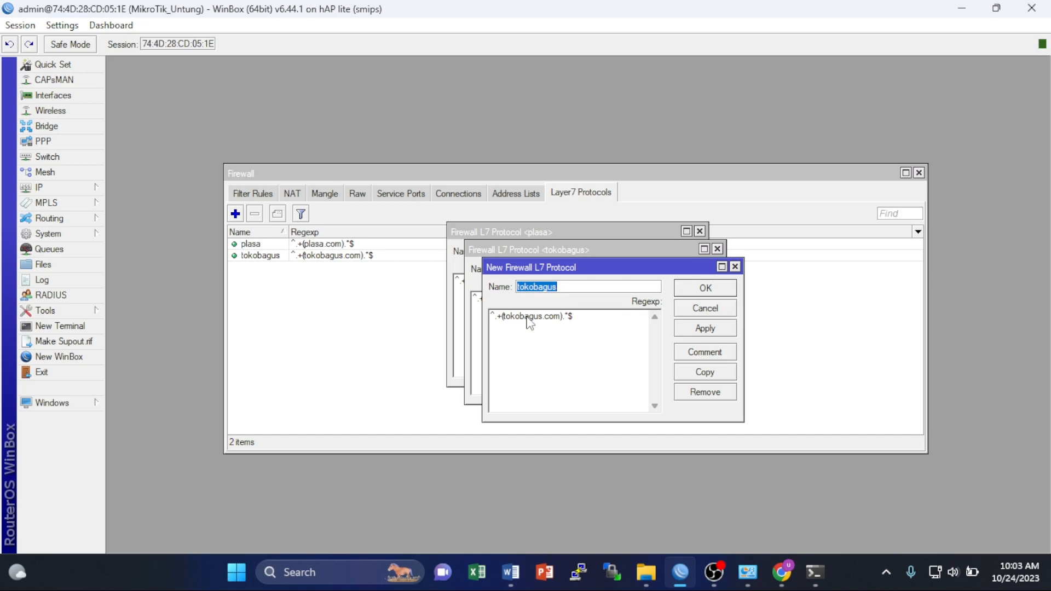
text(am)
key(BackSpace)
text(mazon)
click(530, 318)
key(BackSpace)
key(BackSpace)
key(BackSpace)
key(BackSpace)
key(BackSpace)
key(BackSpace)
key(BackSpace)
key(BackSpace)
key(BackSpace)
key(BackSpace)
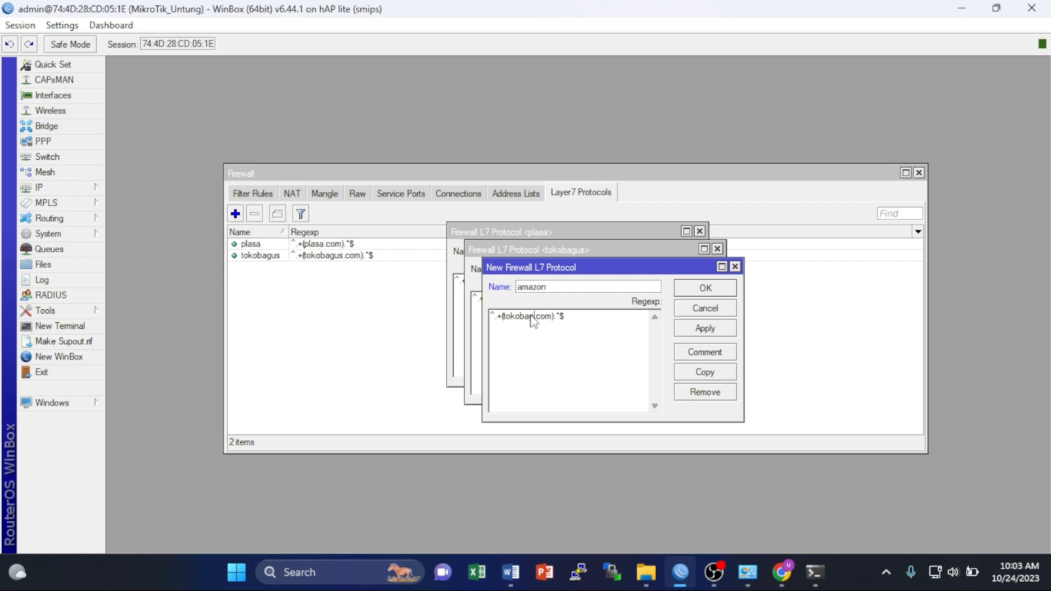
text(amazon.)
click(701, 328)
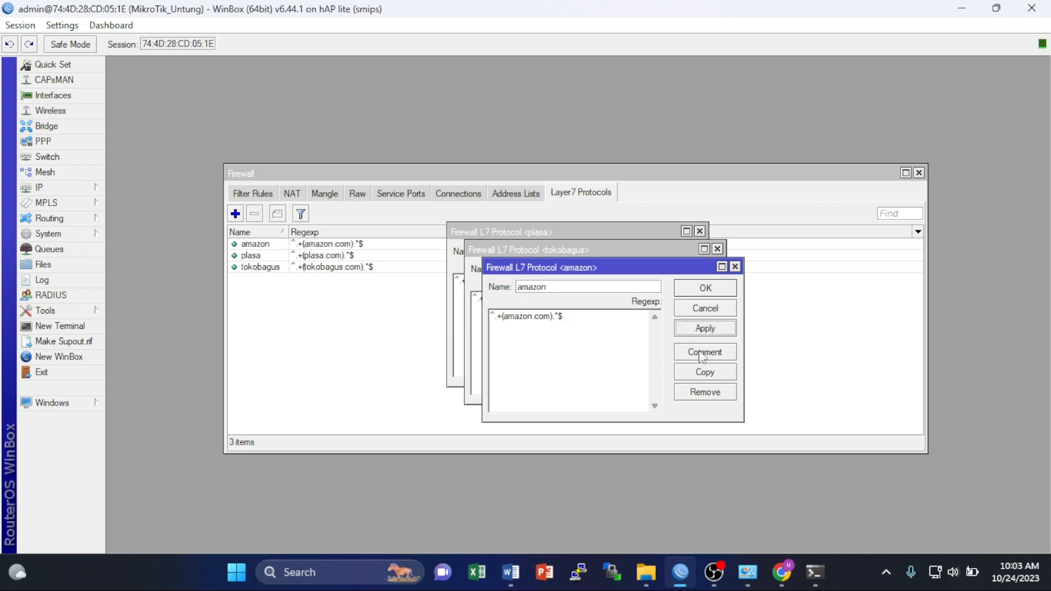
- Duplicate the amazon Layer7 protocol as tiktok with the regexp ^.+(tiktok.com).*$, and apply it
click(704, 372)
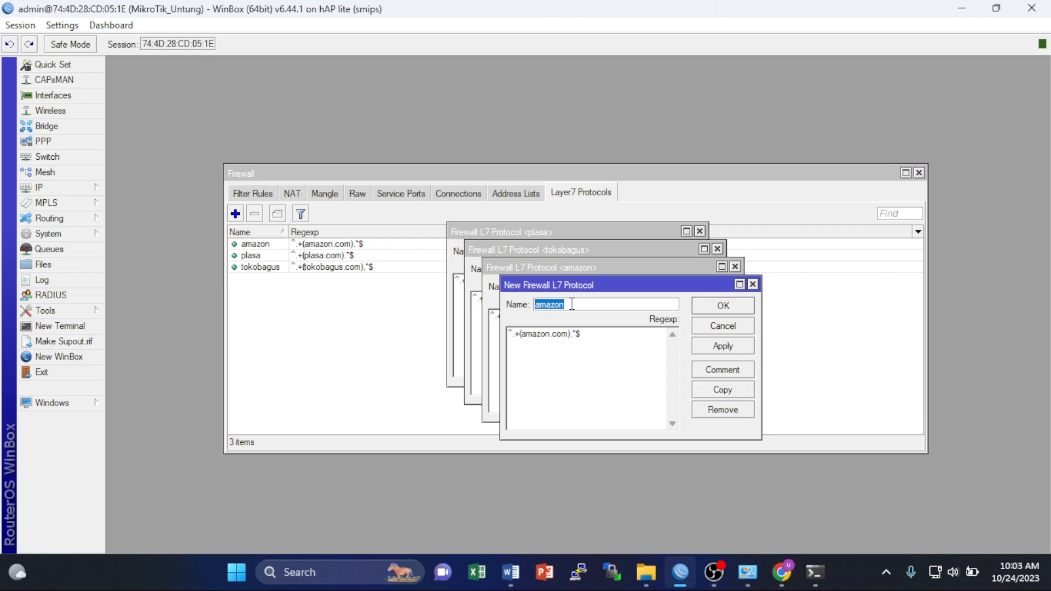
text(tiktok)
key(BackSpace)
key(BackSpace)
key(BackSpace)
key(BackSpace)
key(BackSpace)
key(BackSpace)
key(BackSpace)
text(tiktok)
click(721, 345)
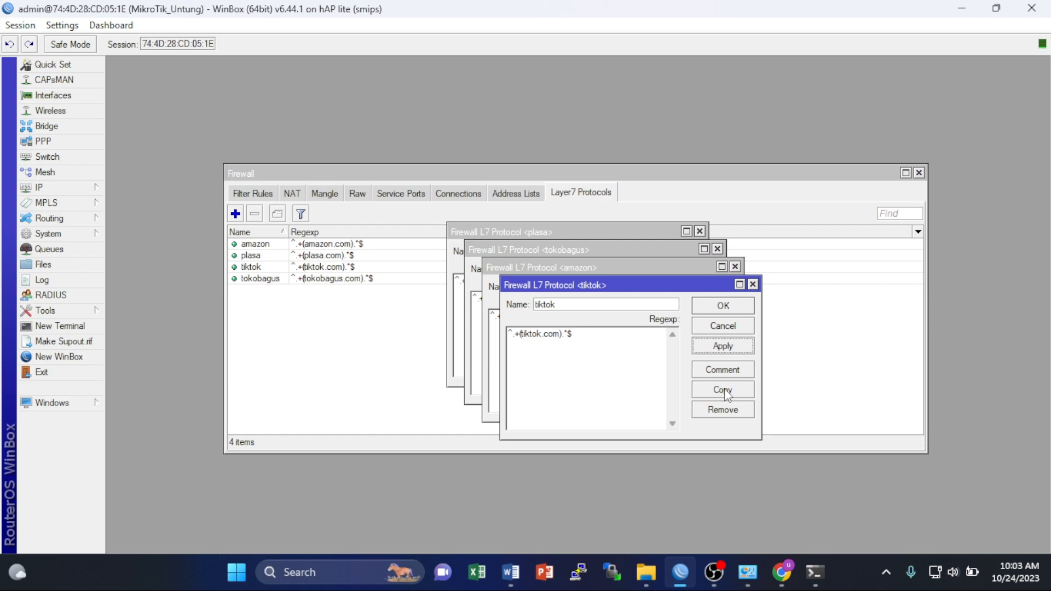
- Duplicate the tiktok Layer7 protocol as jawapos with the regexp ^.+(digital.jawapos.com).*$, and apply it
click(723, 389)
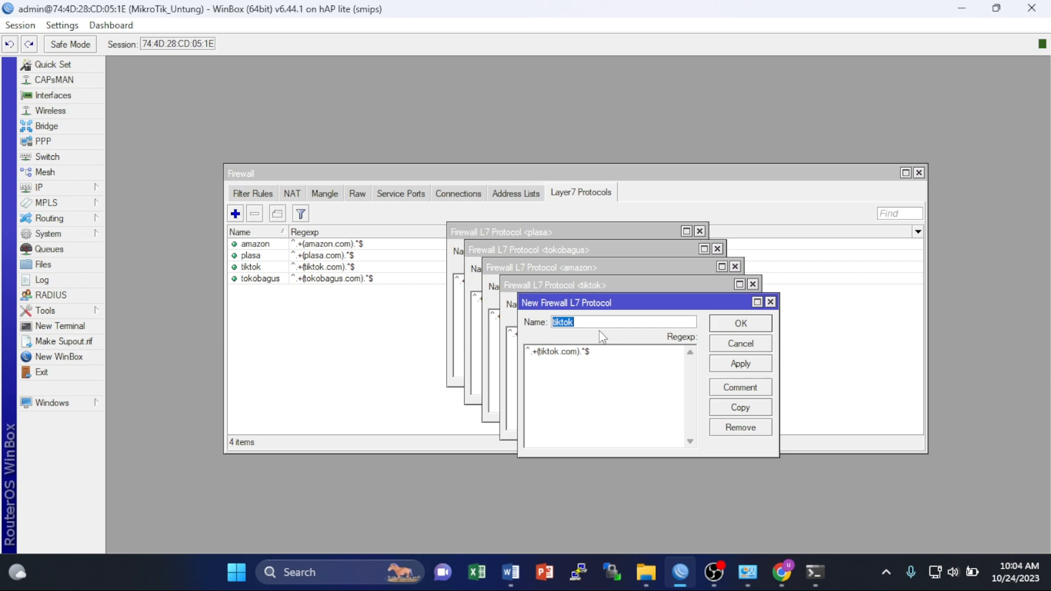
text(jawapos)
click(558, 355)
key(BackSpace)
key(BackSpace)
key(BackSpace)
key(BackSpace)
key(BackSpace)
key(BackSpace)
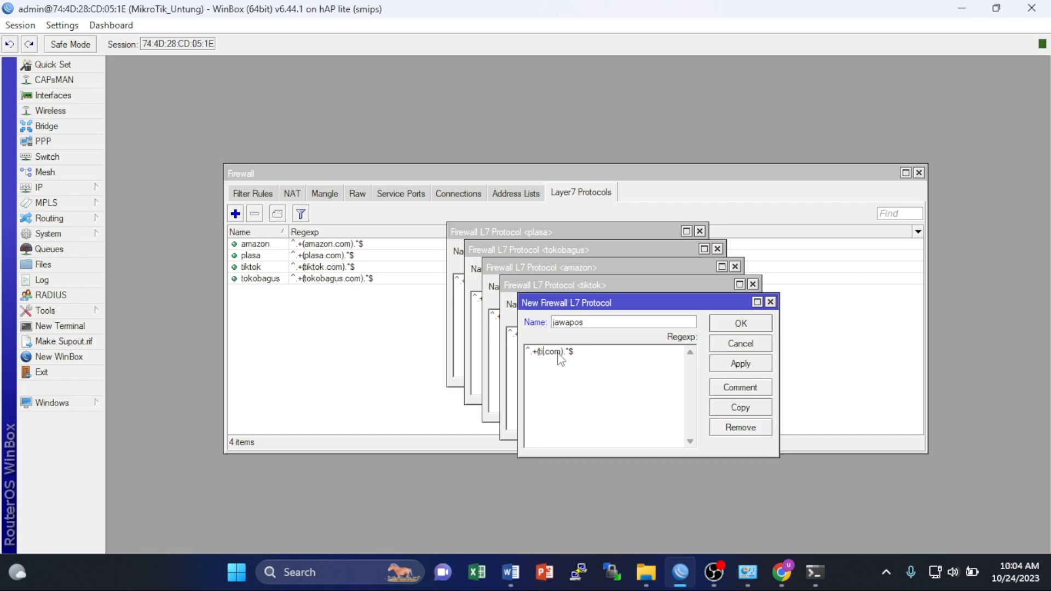
text(digital.jawapos)
click(740, 363)
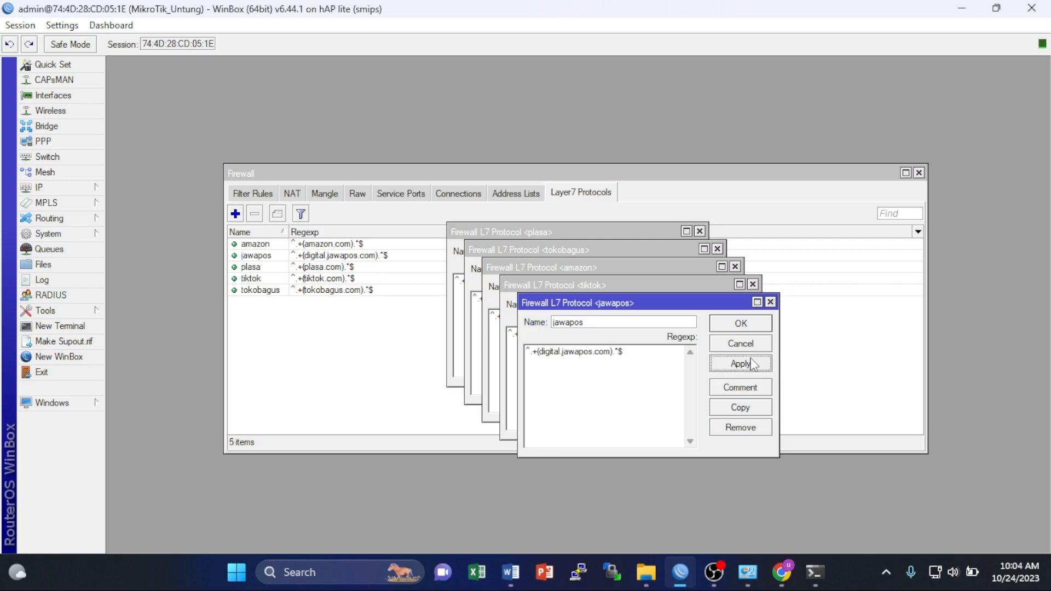
- Duplicate the jawapos Layer7 protocol as gramedia with the regexp ^.+(gramedia.com).*$, and apply it
click(741, 408)
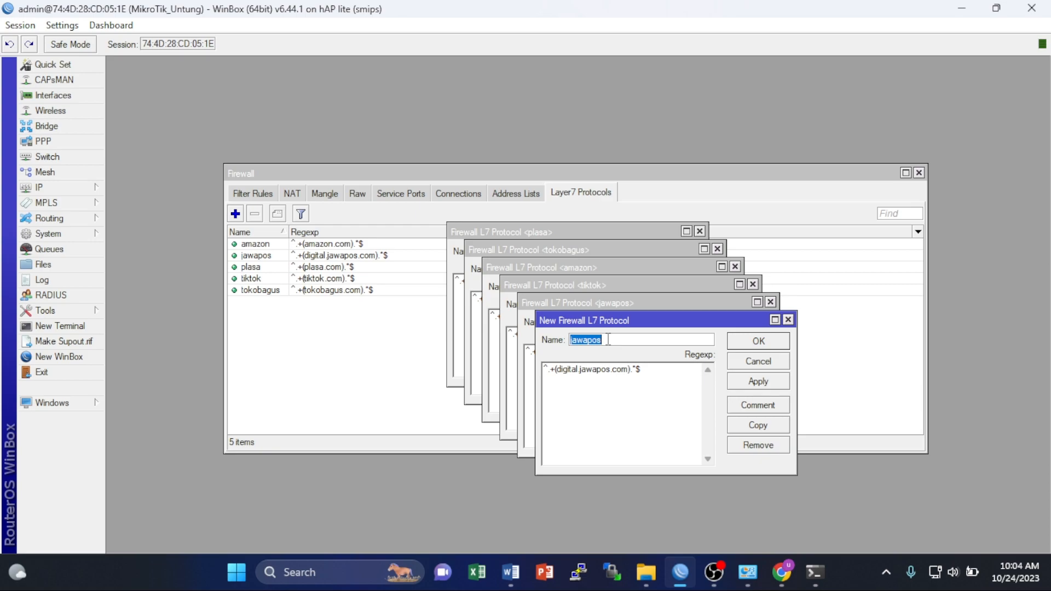
text(gramedia)
key(BackSpace)
key(BackSpace)
key(BackSpace)
key(BackSpace)
key(BackSpace)
key(BackSpace)
key(BackSpace)
key(BackSpace)
key(BackSpace)
key(BackSpace)
key(BackSpace)
key(BackSpace)
key(BackSpace)
key(BackSpace)
key(BackSpace)
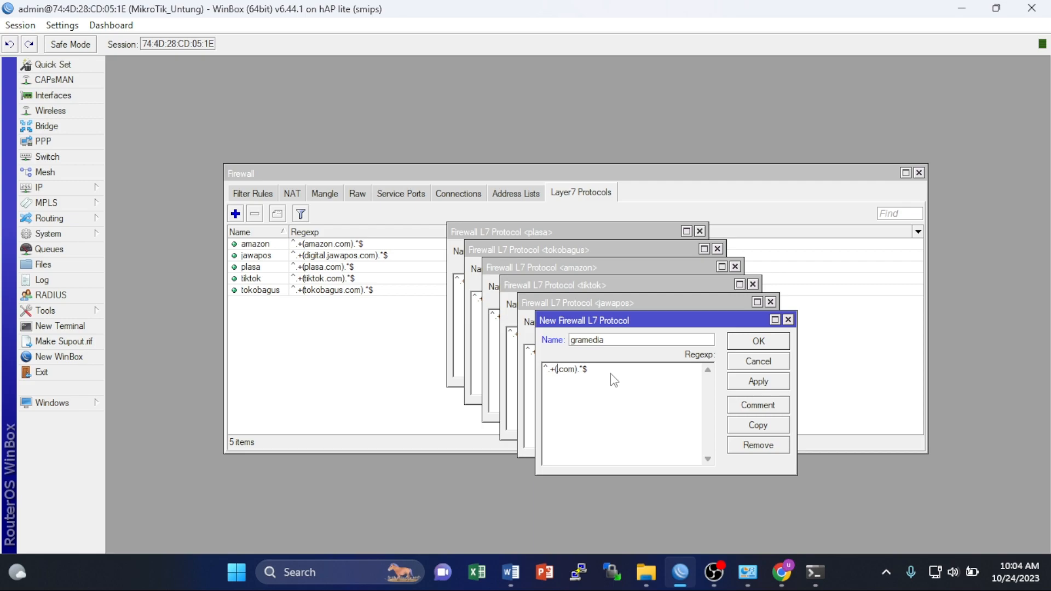
text(gramedia.)
click(757, 381)
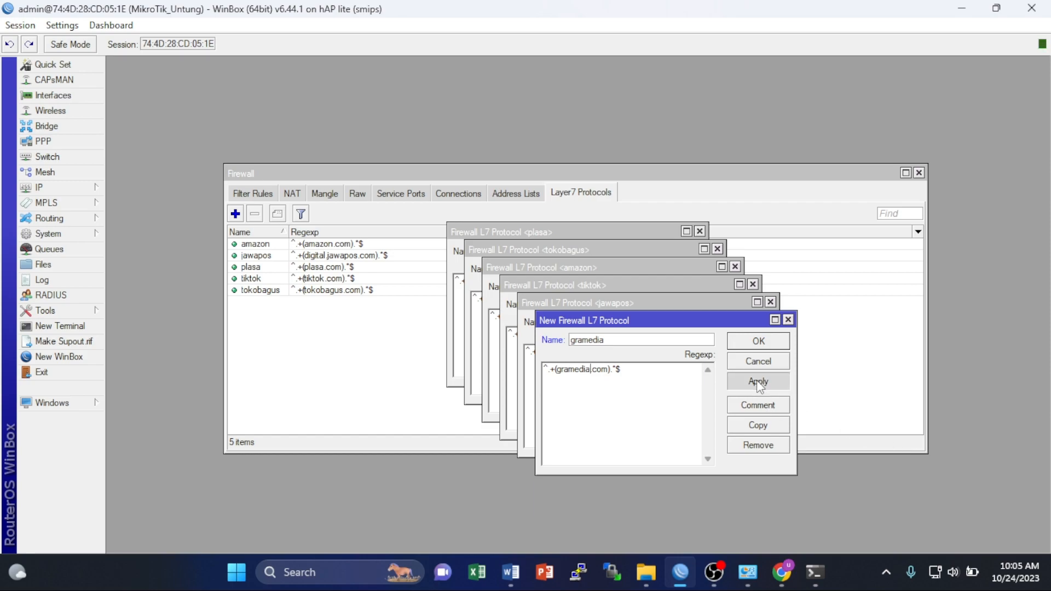
- Confirm and close all the open Layer7 protocol windows, from gramedia back to plasa
click(759, 342)
click(747, 324)
click(722, 306)
click(706, 290)
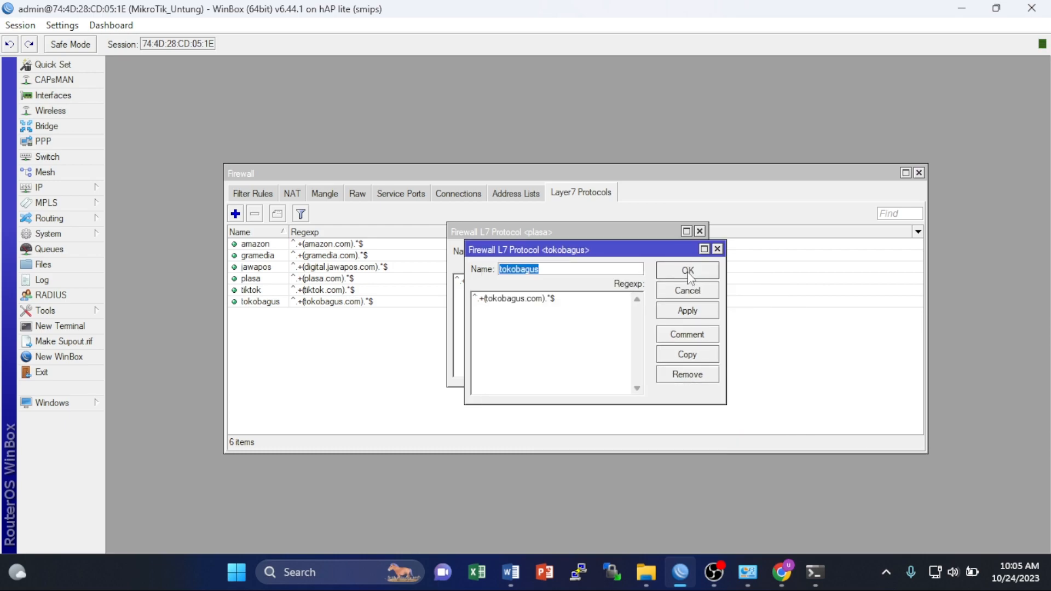
click(689, 272)
click(672, 255)
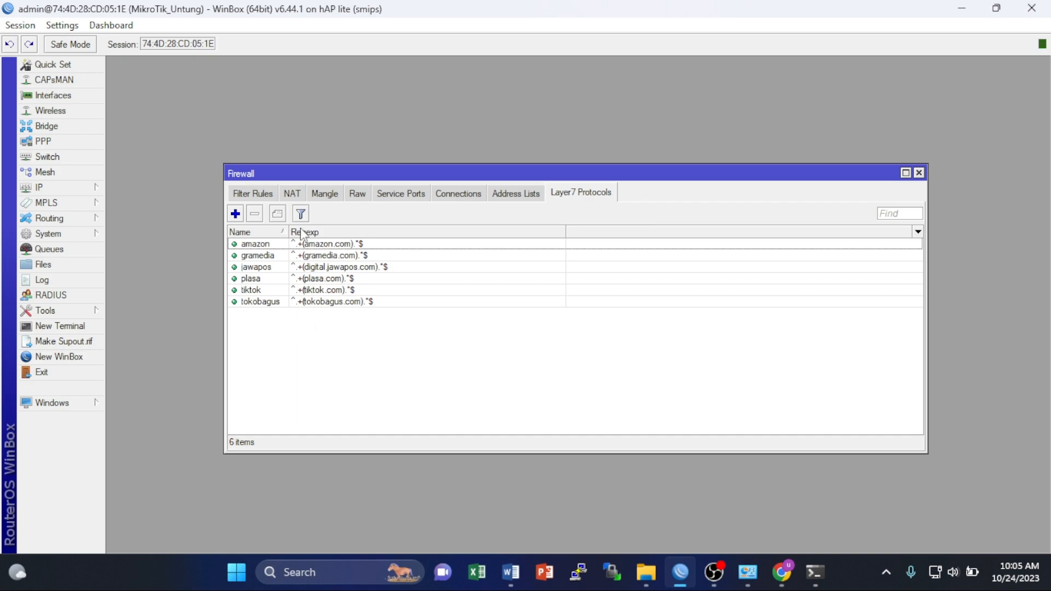
- Start a new firewall filter rule on the forward chain with source address 192.168.20.0/24
click(253, 193)
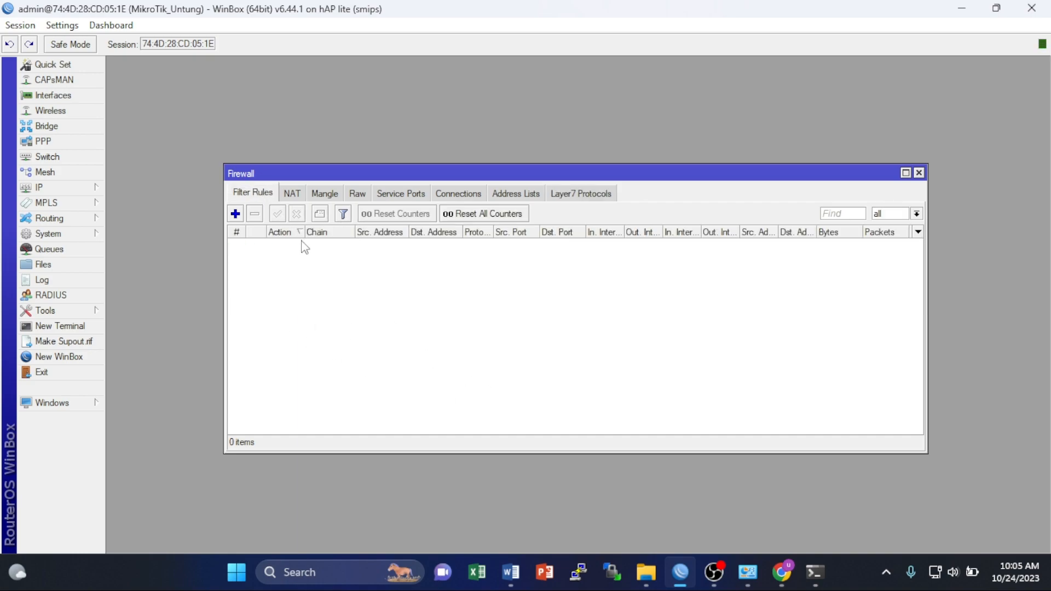
click(240, 212)
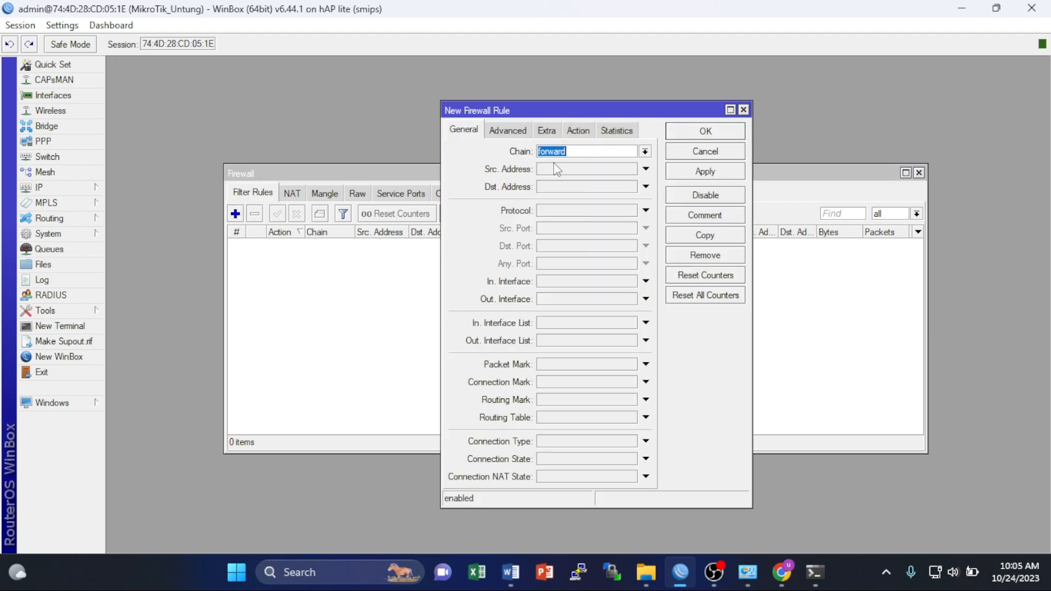
click(599, 168)
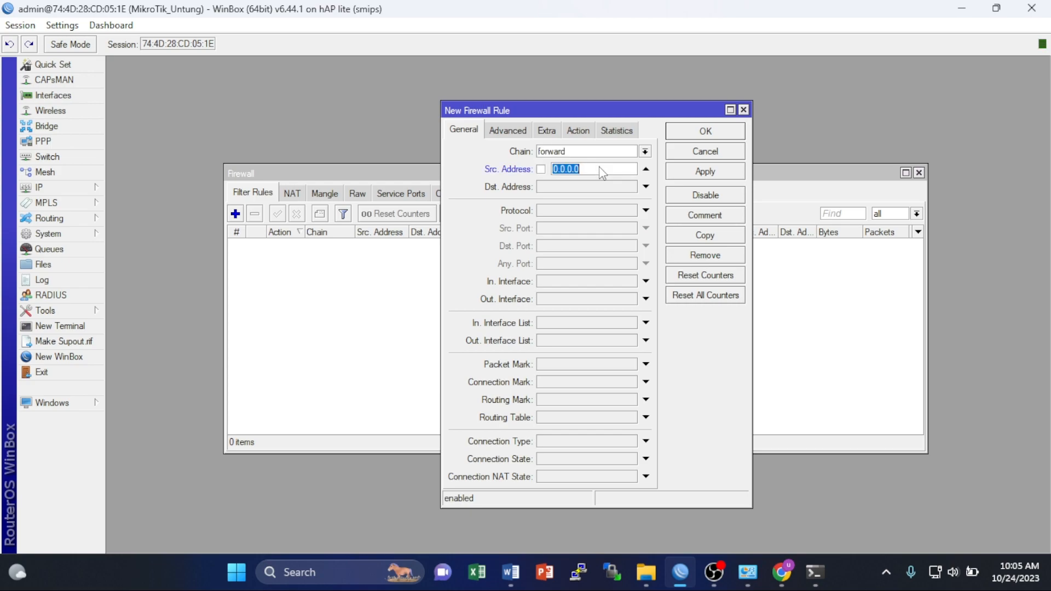
text(192.168.20.0/24)
- Make the new filter rule match the plasa Layer7 protocol
click(576, 131)
click(516, 134)
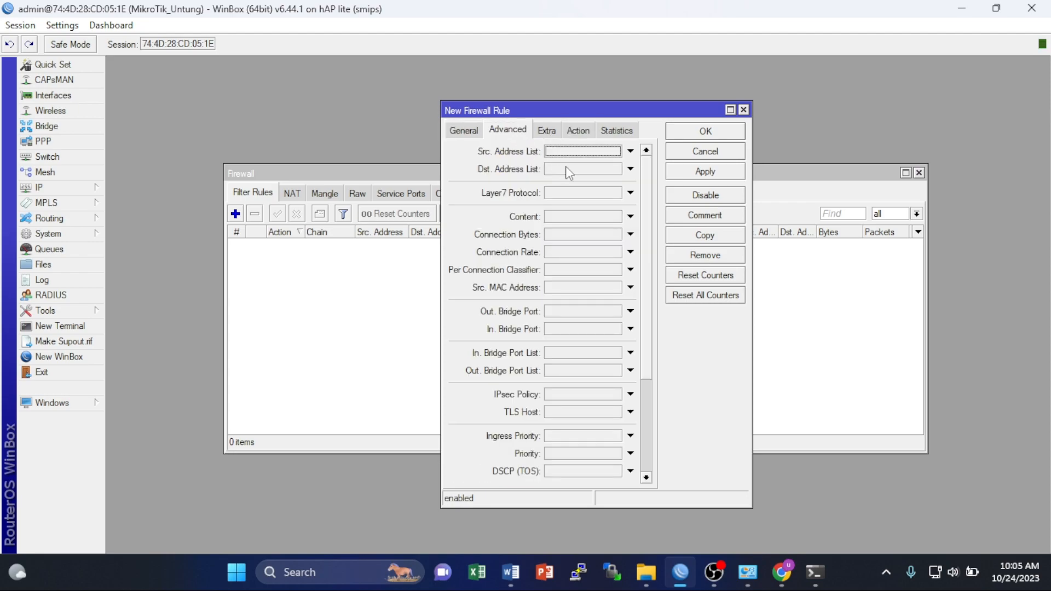
click(631, 193)
click(630, 202)
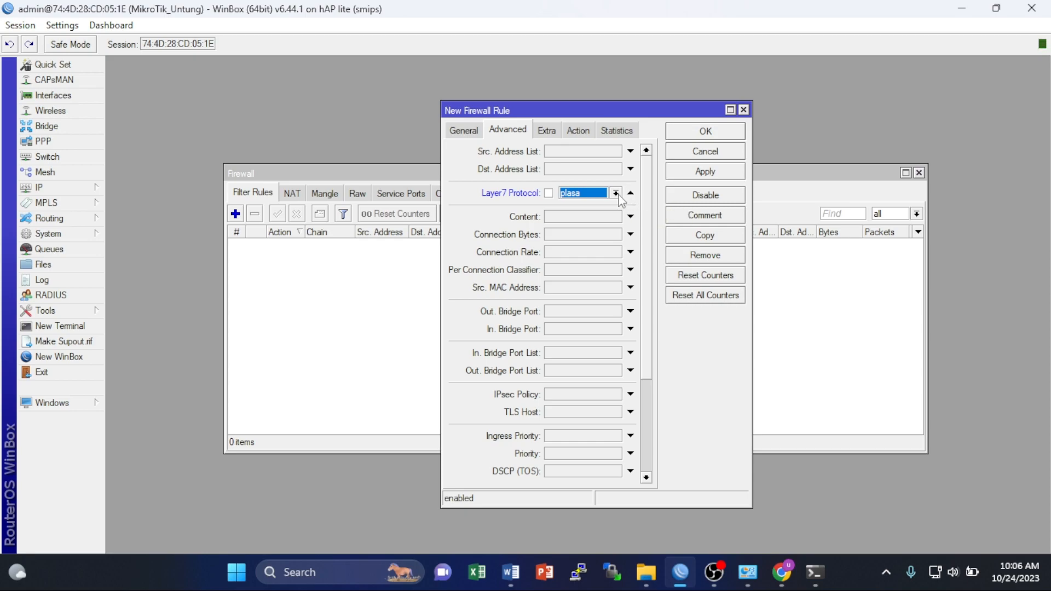
click(616, 193)
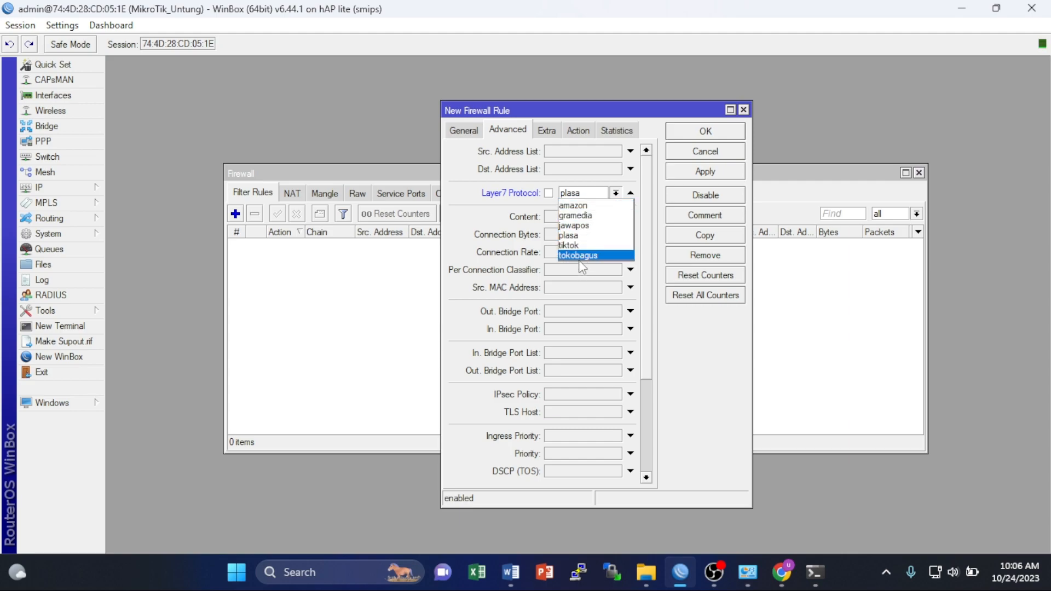
click(575, 236)
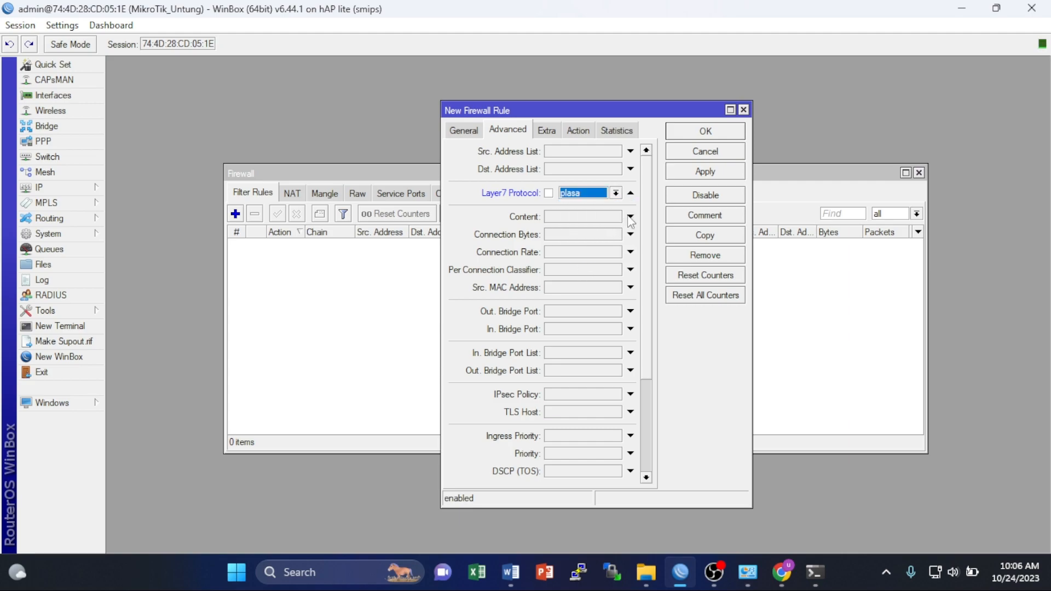
- Set the new filter rule's action to drop, then apply and save the rule
click(580, 131)
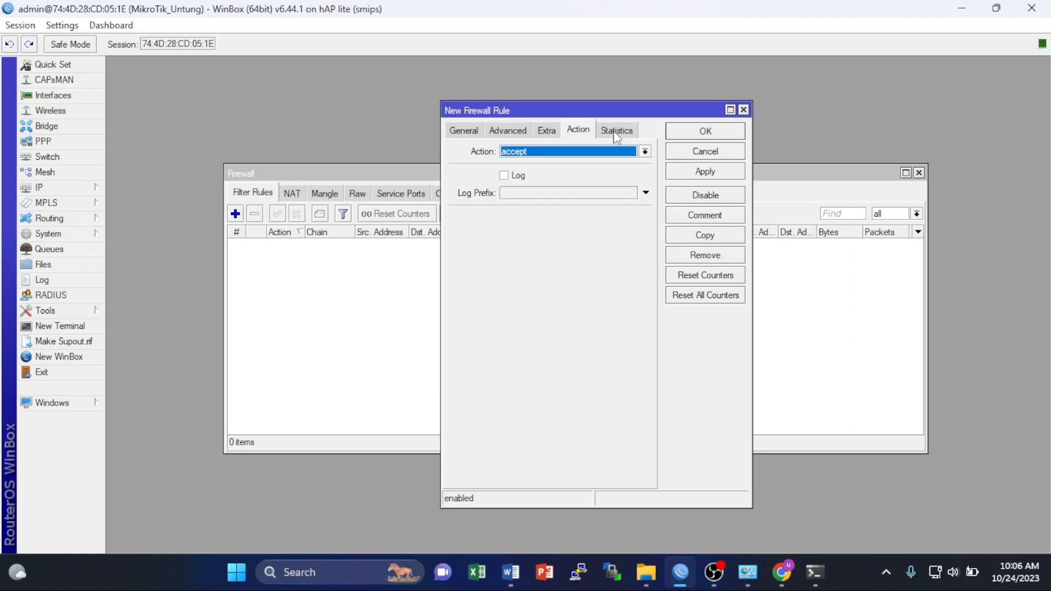
click(651, 151)
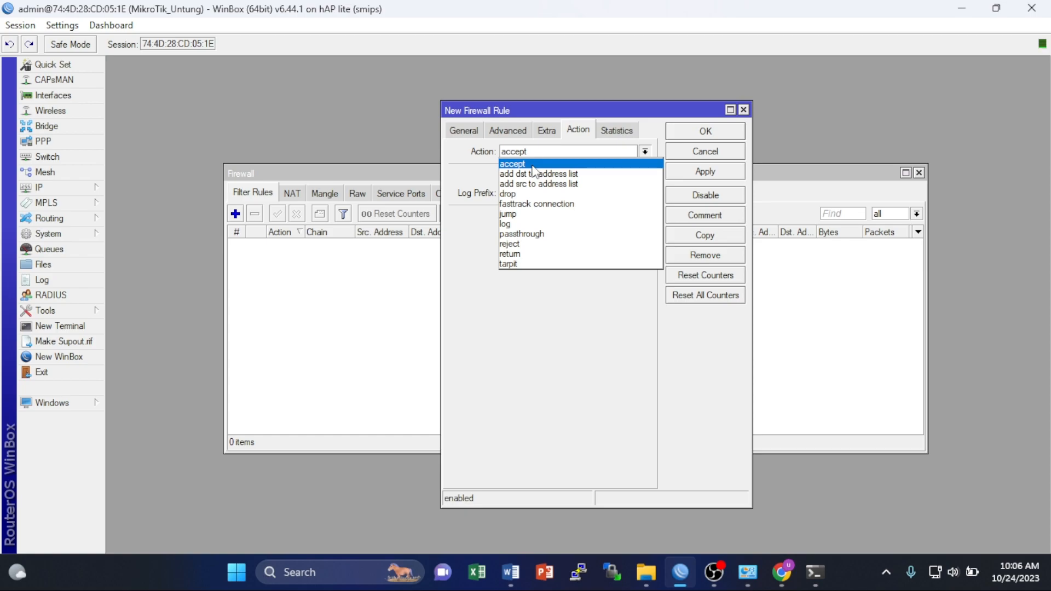
click(513, 195)
click(678, 171)
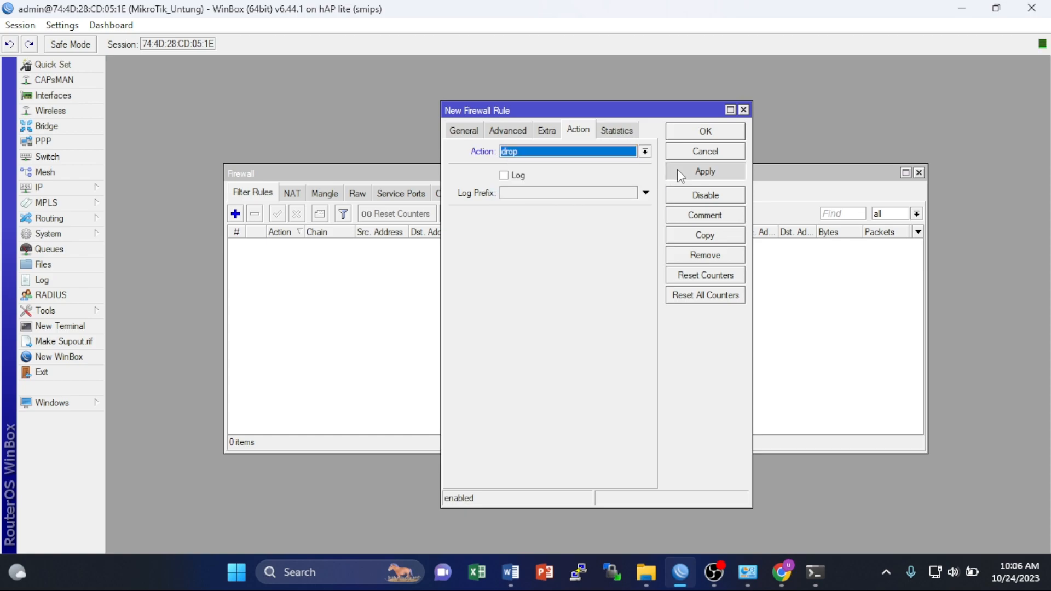
click(694, 131)
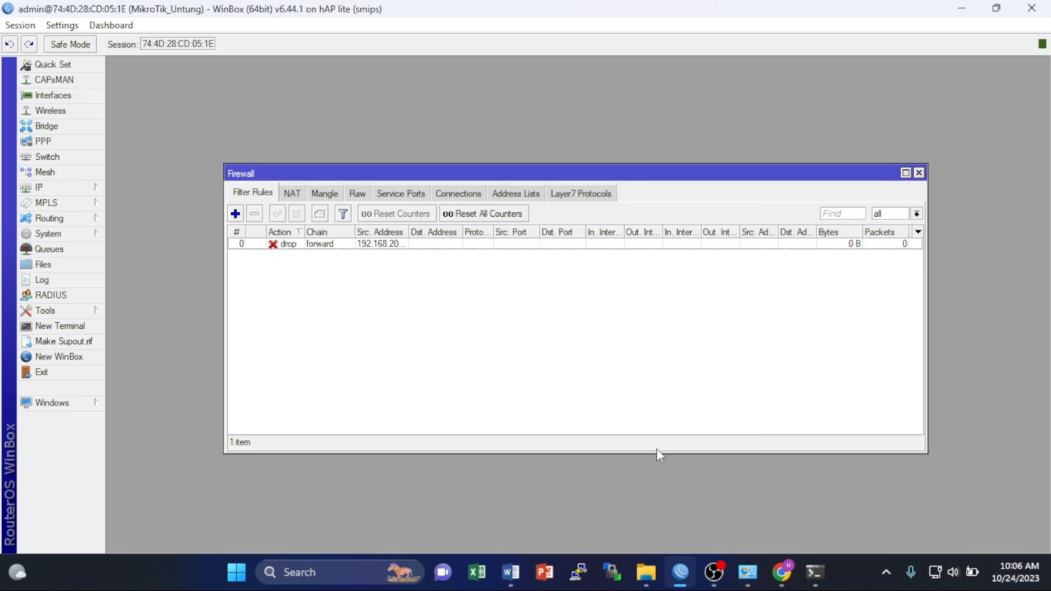
- Switch to the incognito Chrome window, replace the TikTok tab with a new one and load plasa.com to test the block
mouse_move(795, 572)
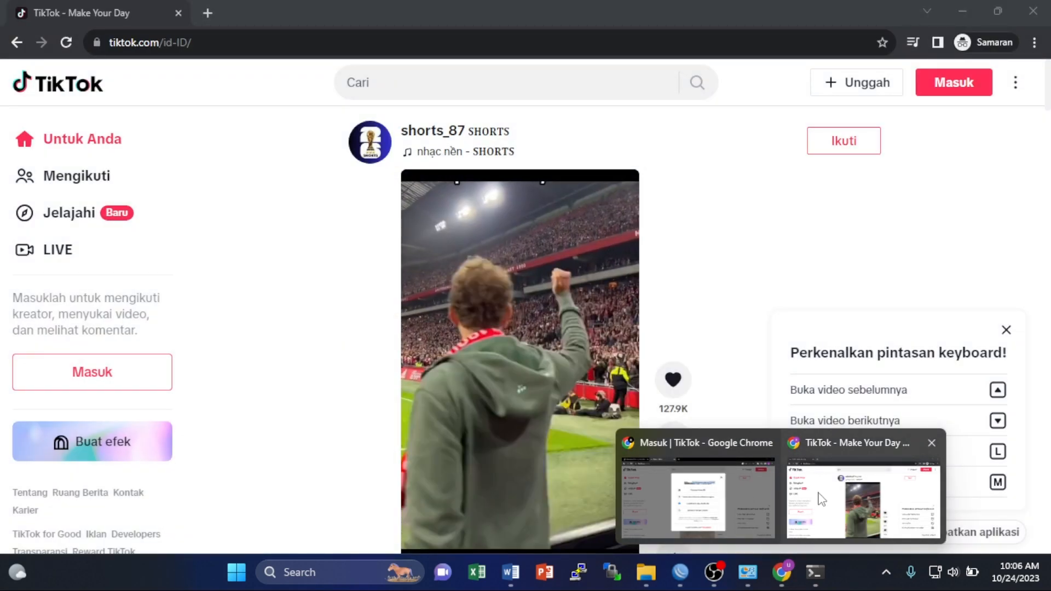
click(821, 499)
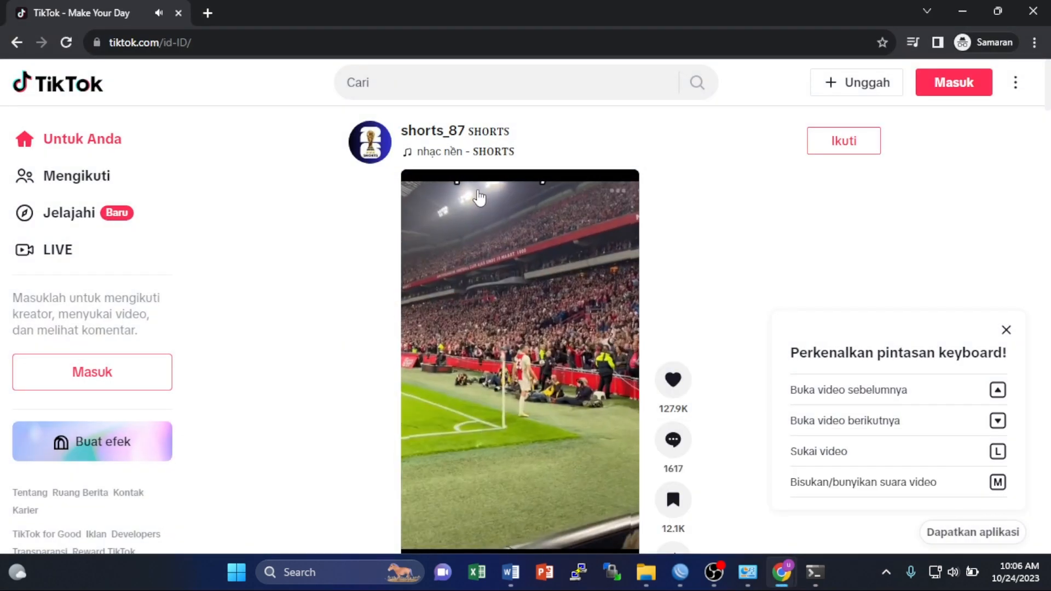
click(207, 12)
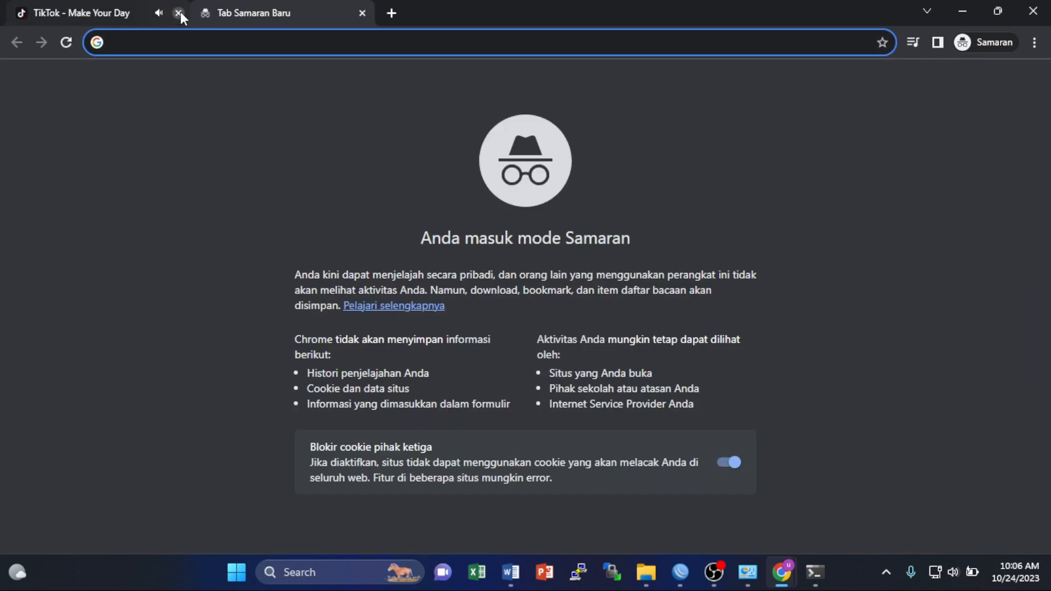
click(178, 12)
text(plasa.)
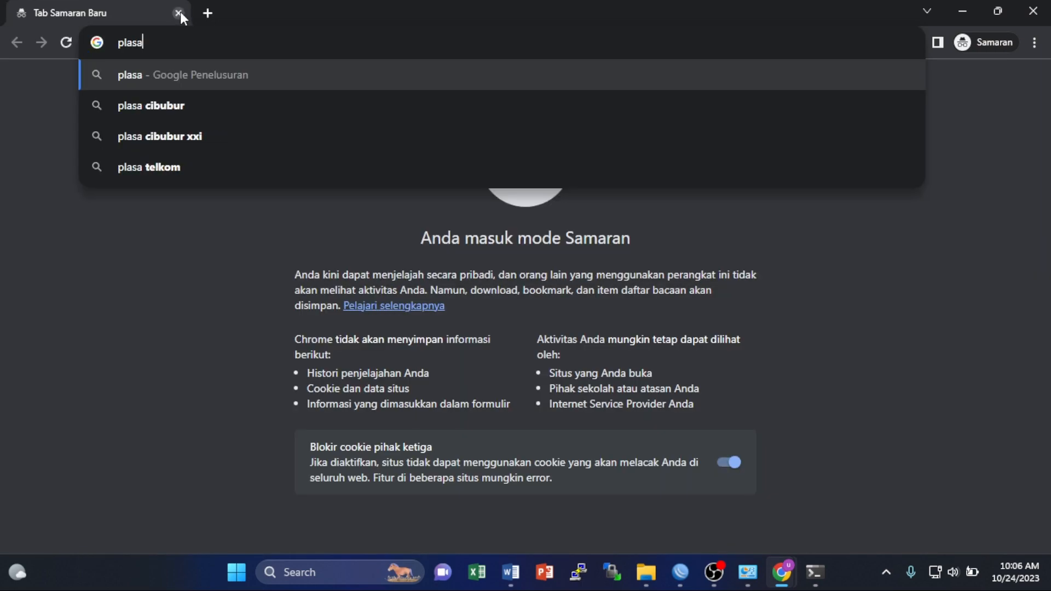
key(BackSpace)
text(.com)
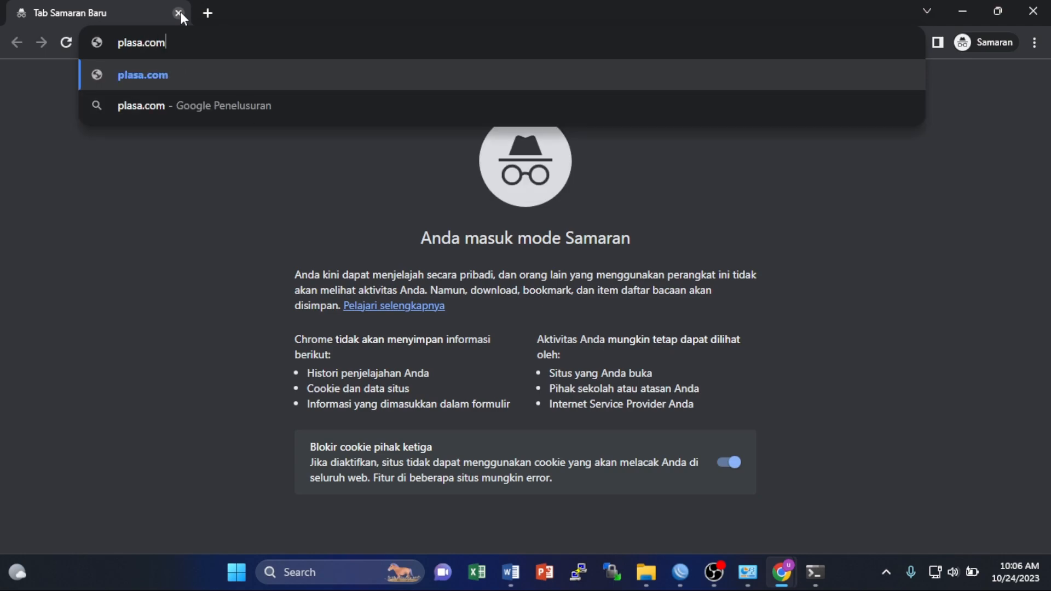
key(Return)
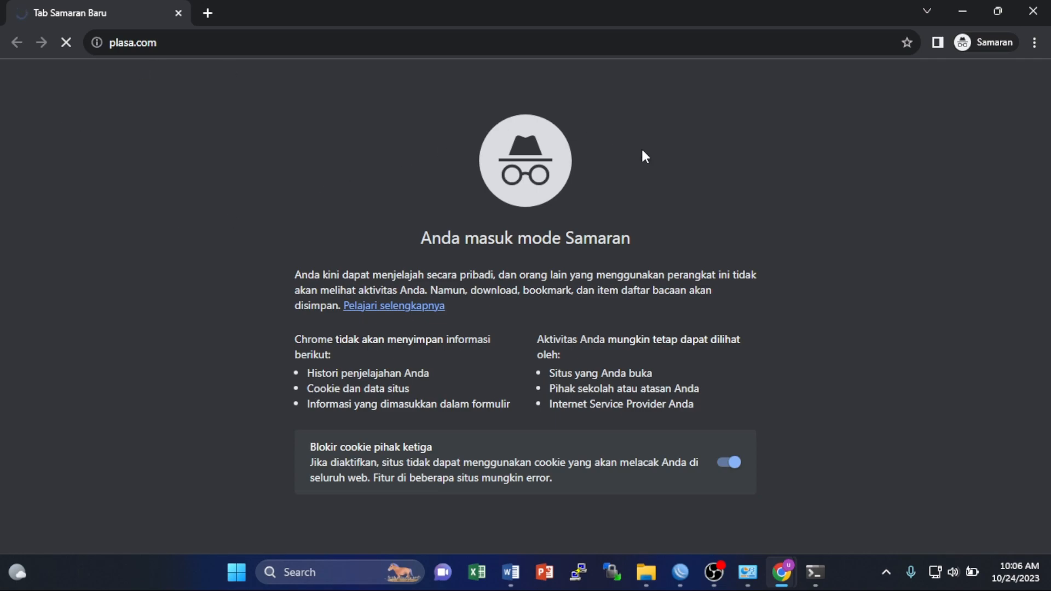
- Switch back to WinBox, change the drop rule's Layer7 protocol to amazon, and apply it
click(681, 578)
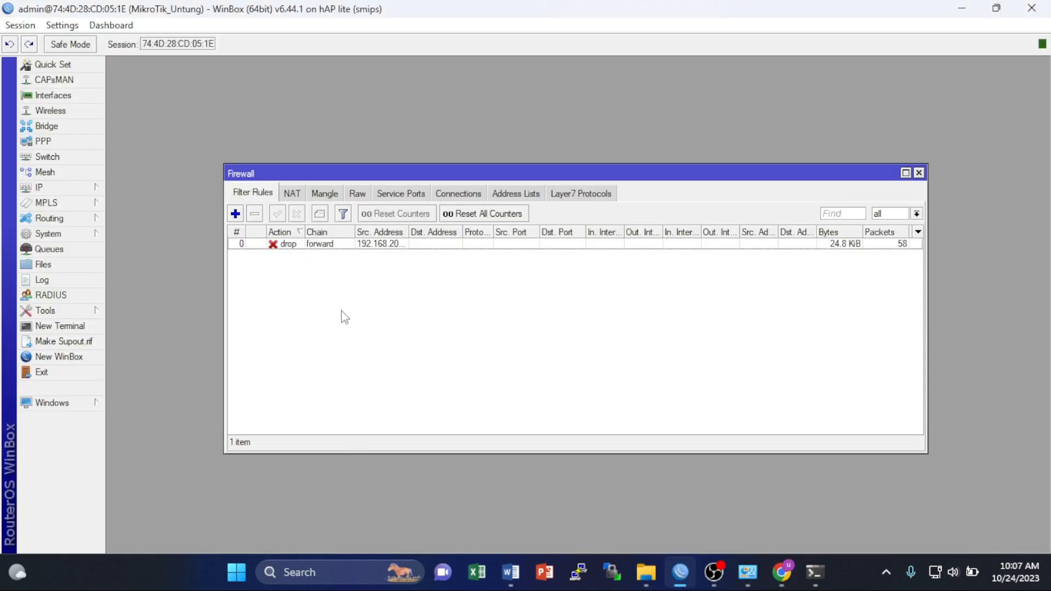
double_click(331, 249)
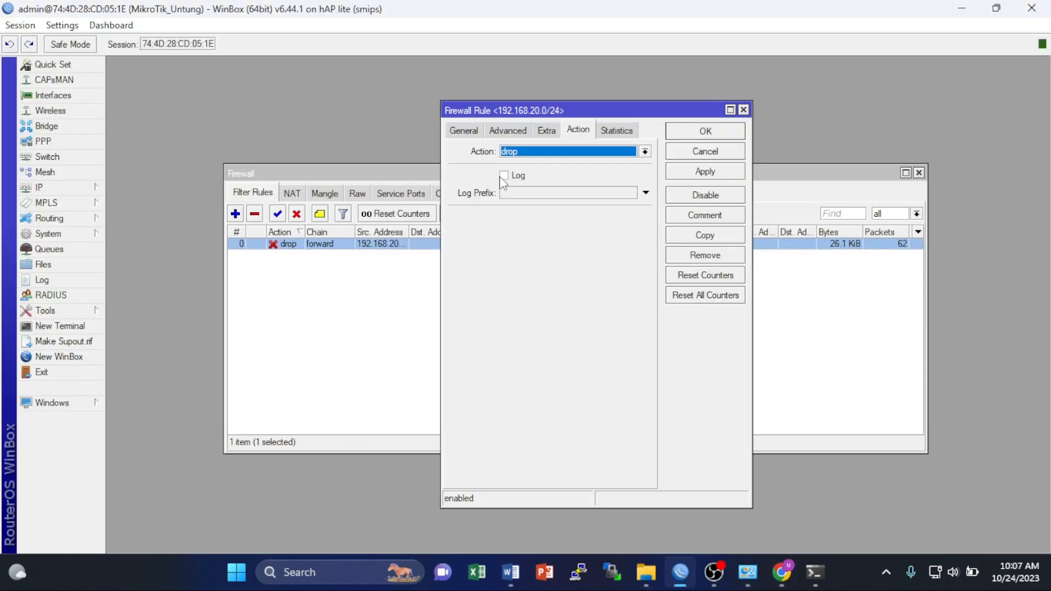
click(507, 133)
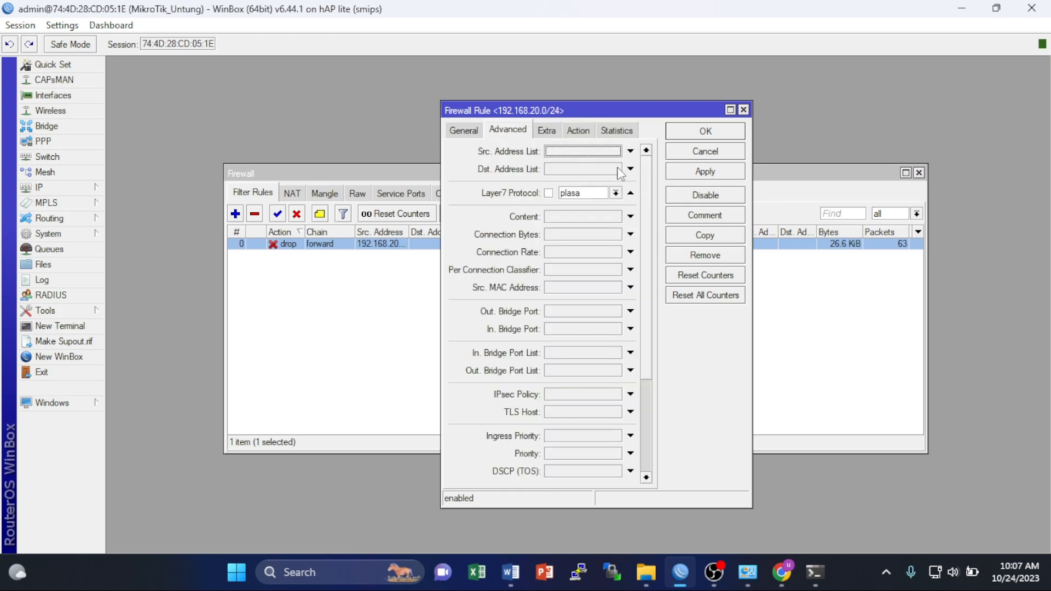
click(617, 194)
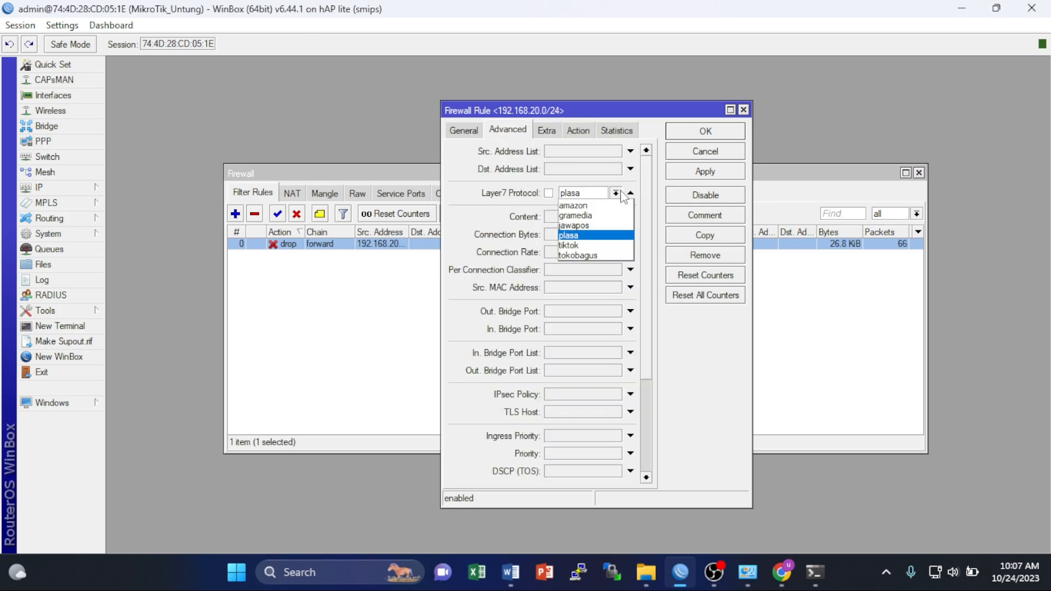
click(602, 207)
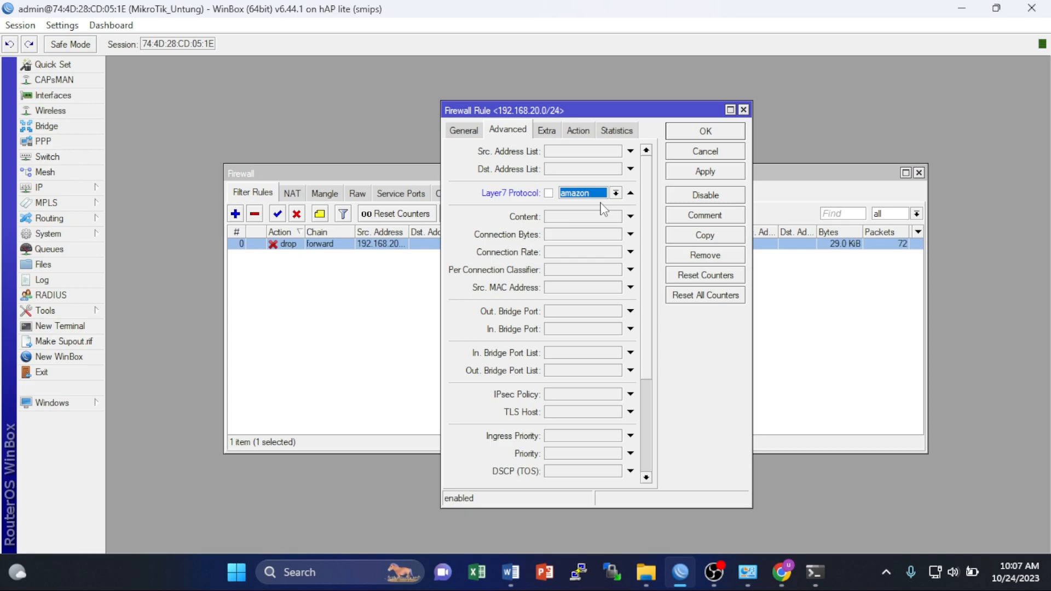
click(718, 172)
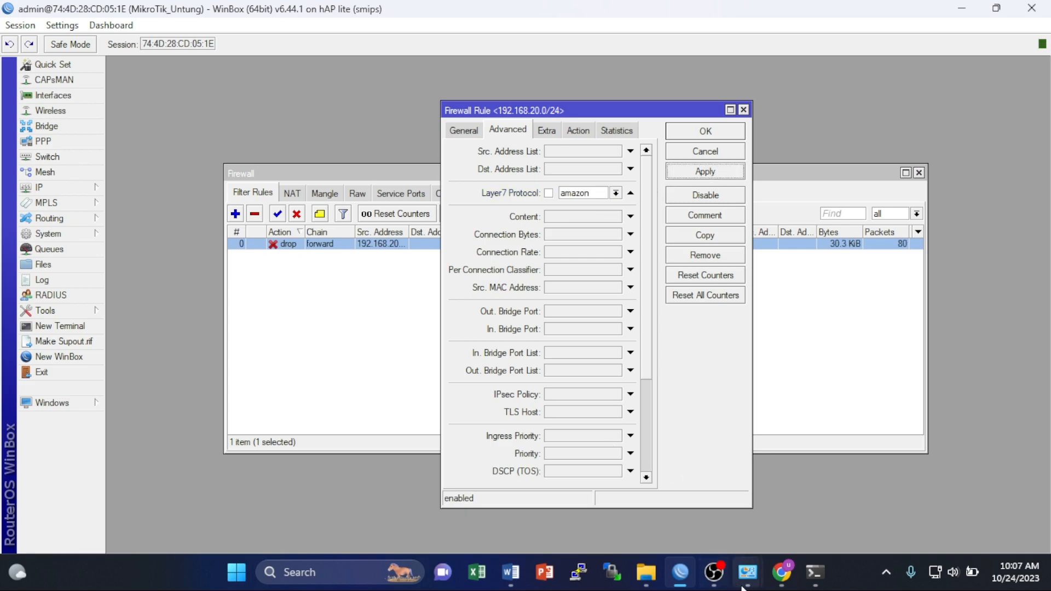
- Switch to the incognito Chrome window and load amazon.com in a new tab to test the block
mouse_move(782, 584)
click(804, 513)
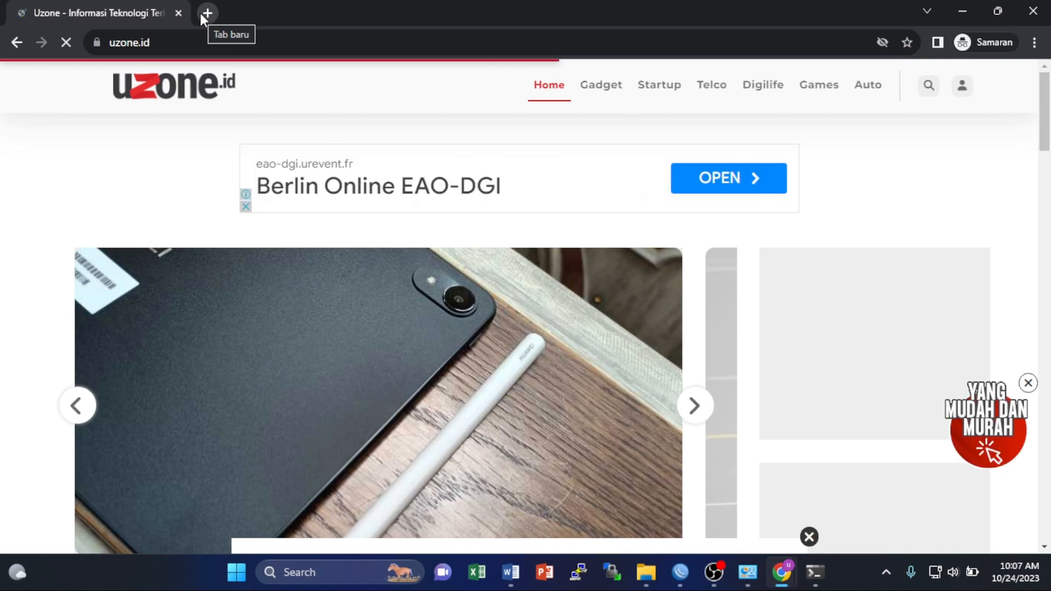
click(202, 15)
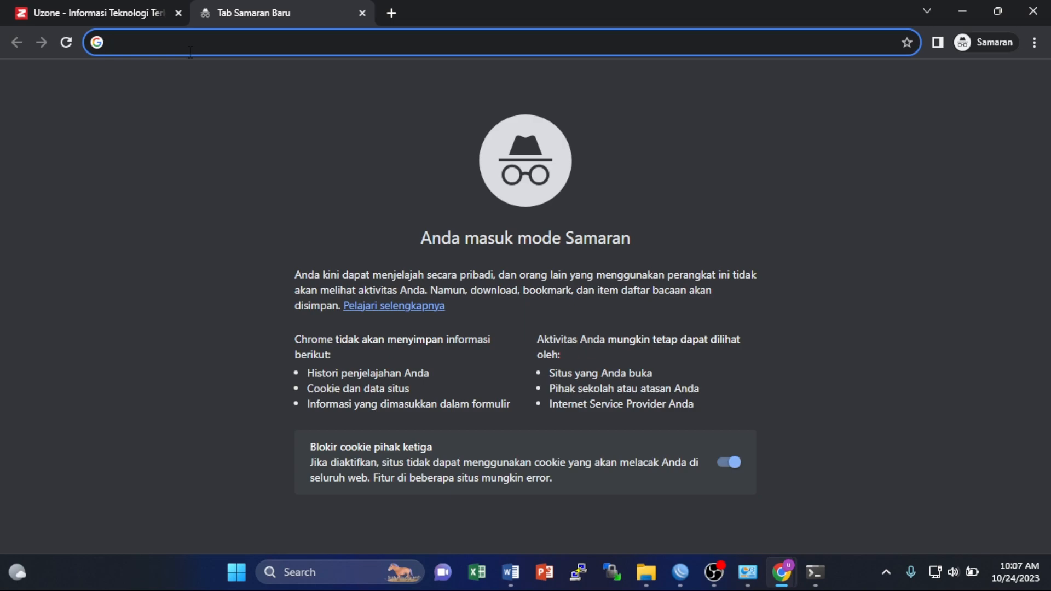
text(amazon.com)
key(Return)
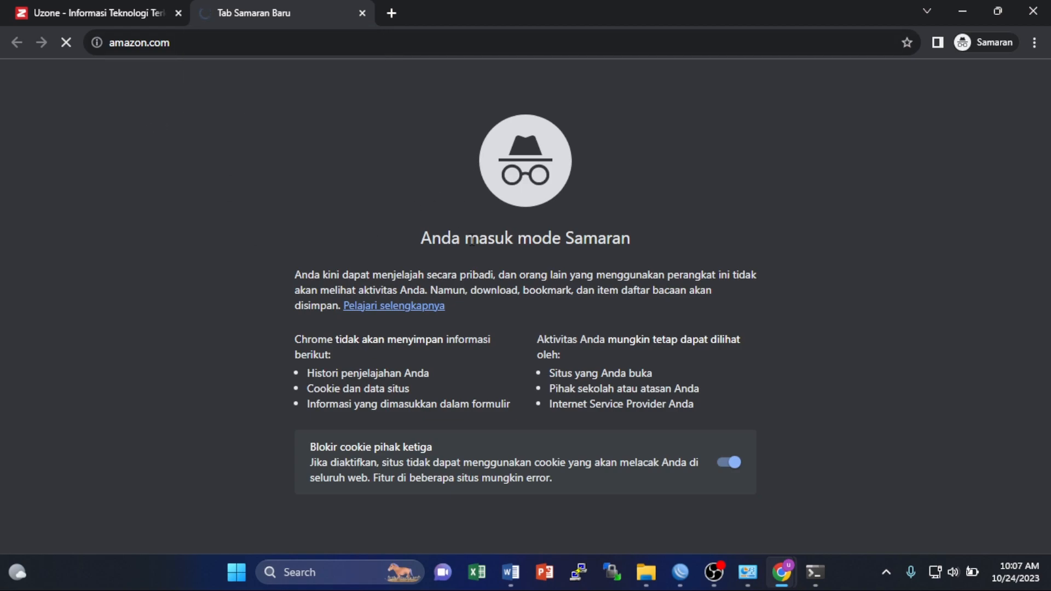
mouse_move(762, 578)
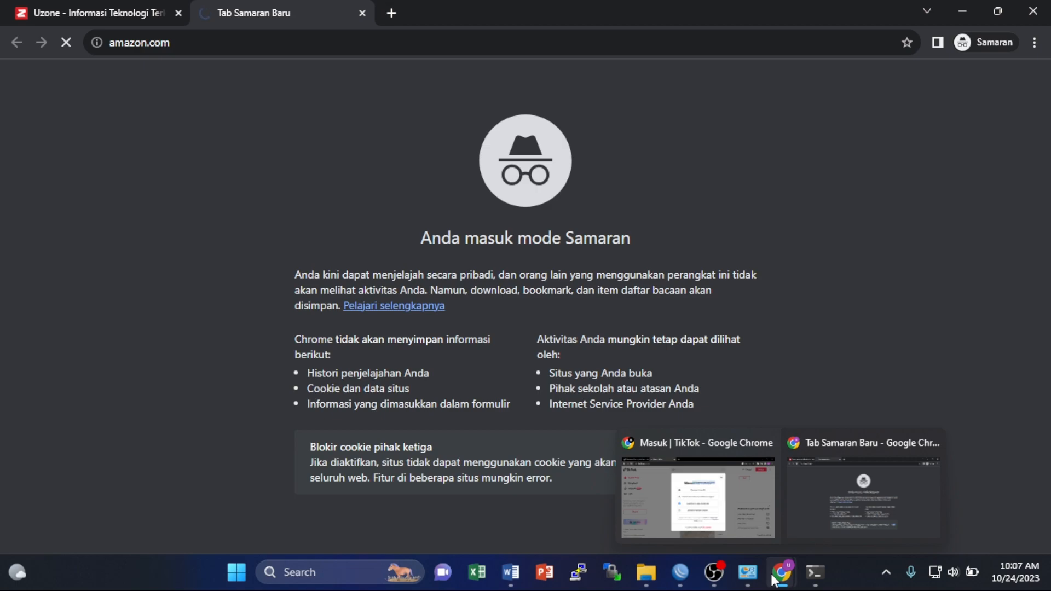
click(819, 517)
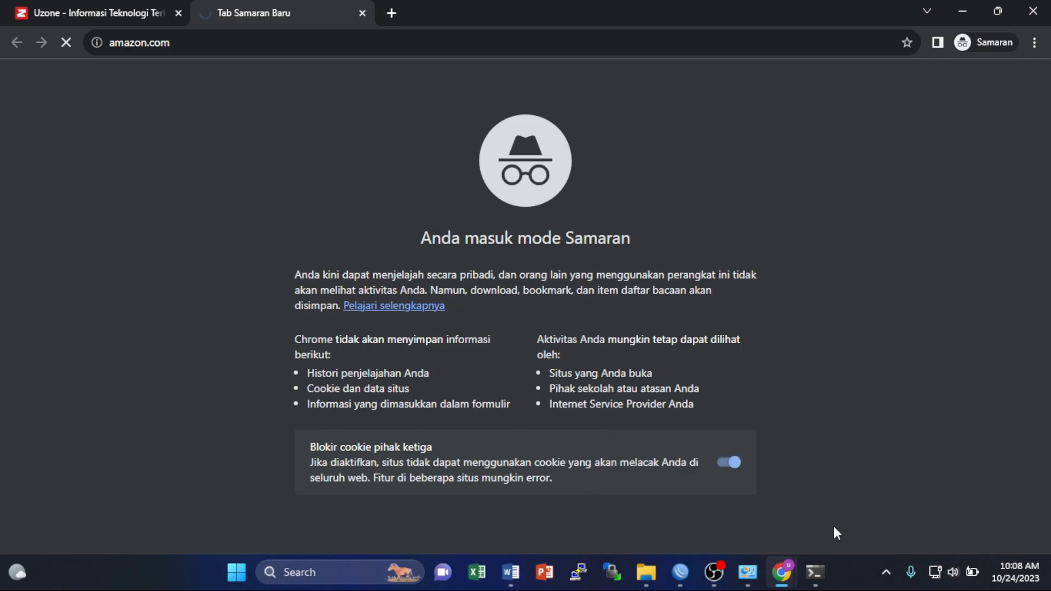
- Switch back to WinBox, change the drop rule's Layer7 protocol to gramedia, then apply and save the rule
click(674, 580)
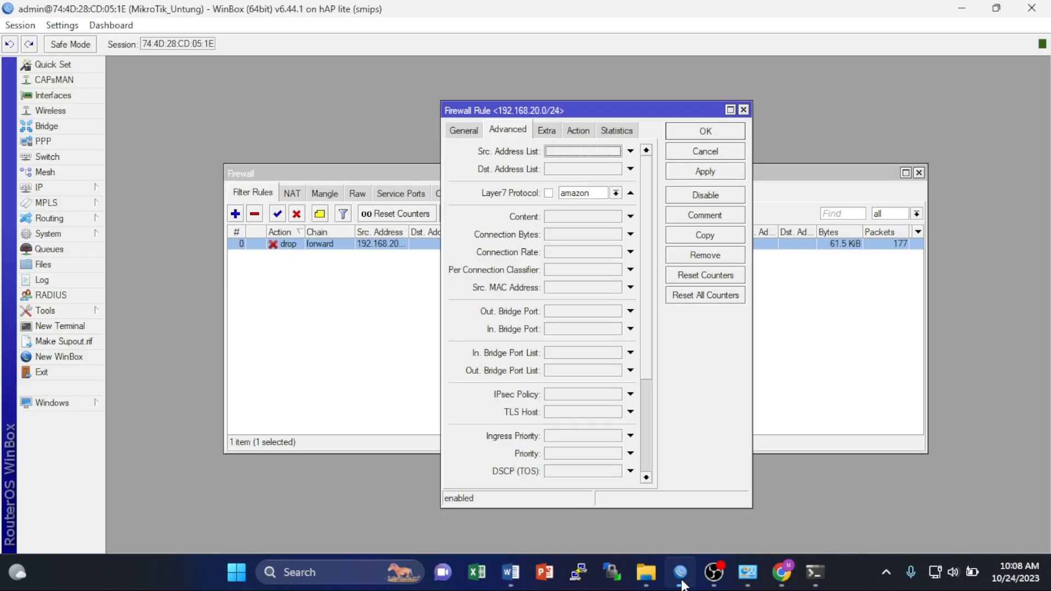
click(615, 193)
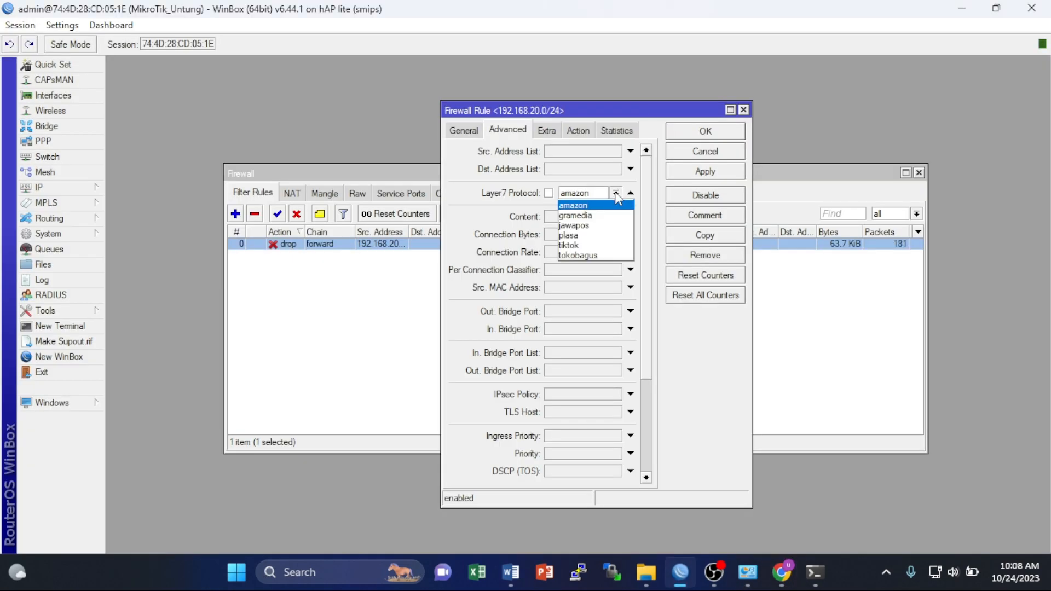
click(593, 215)
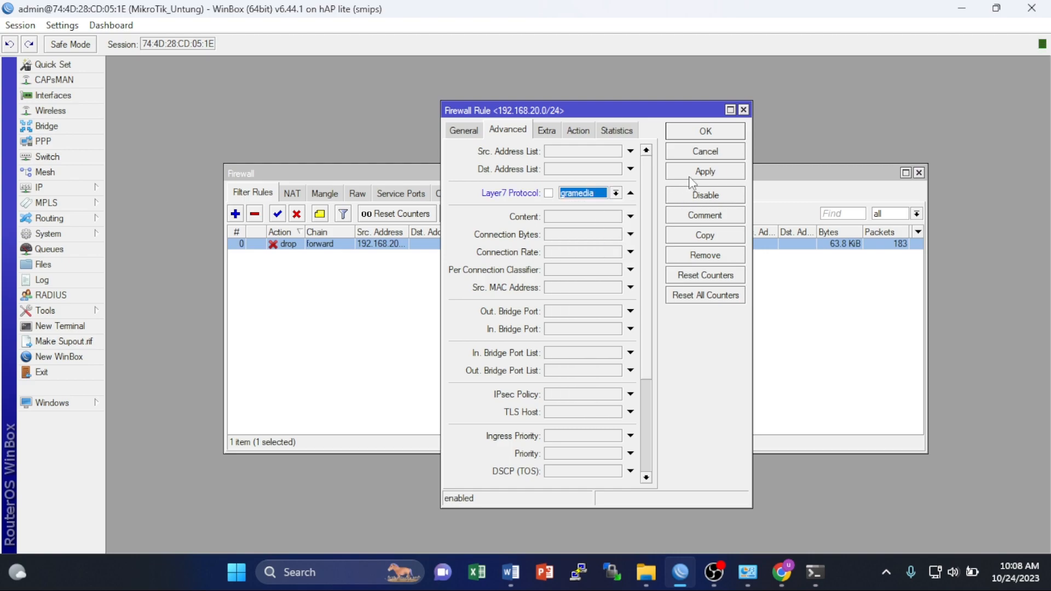
click(691, 174)
click(687, 135)
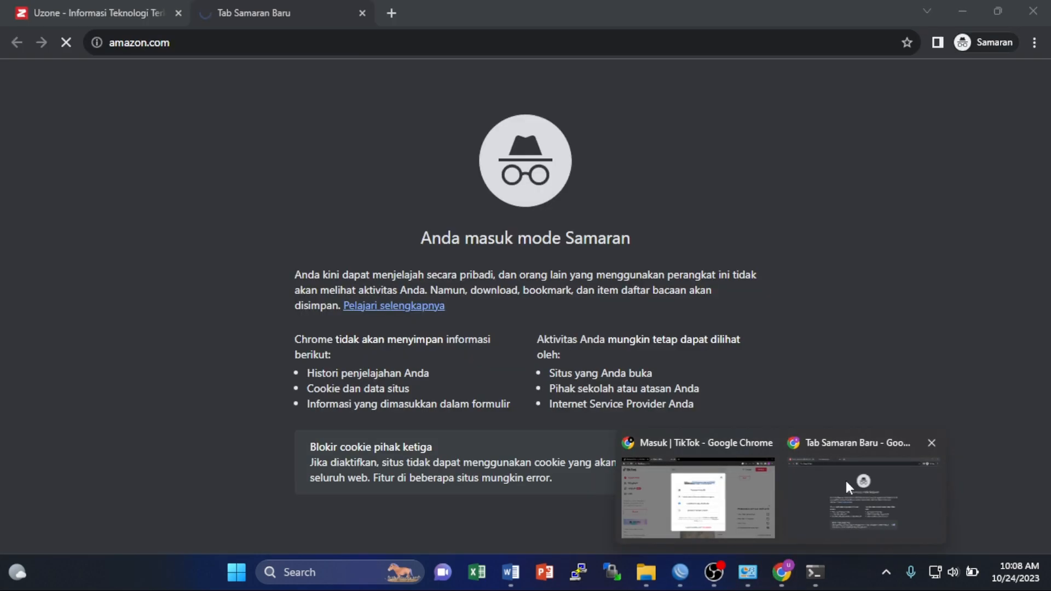
- Switch to the incognito Chrome window and open a new tab beside the amazon.com tab
click(845, 481)
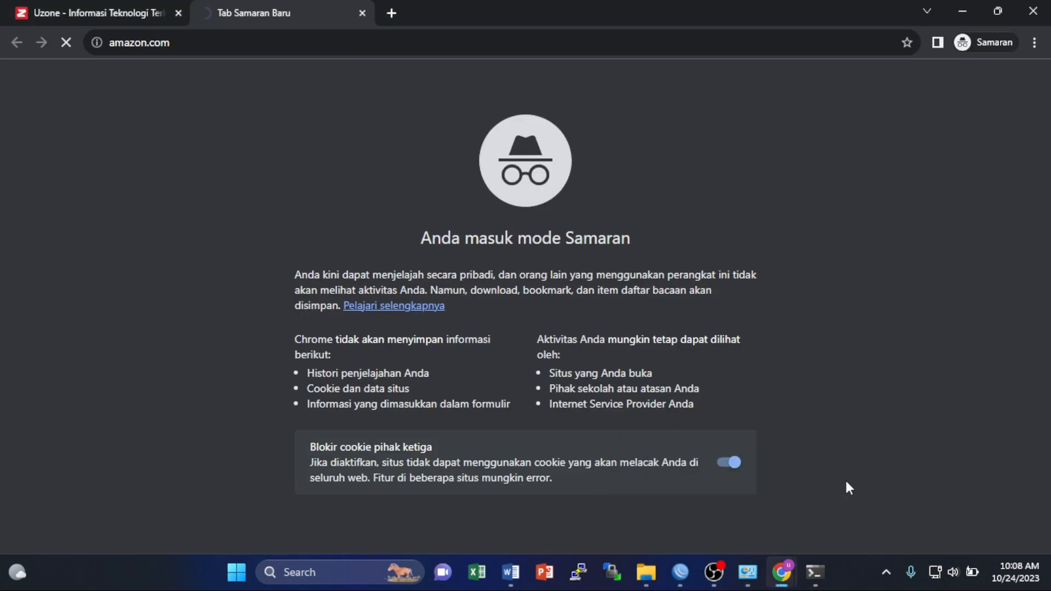
click(394, 17)
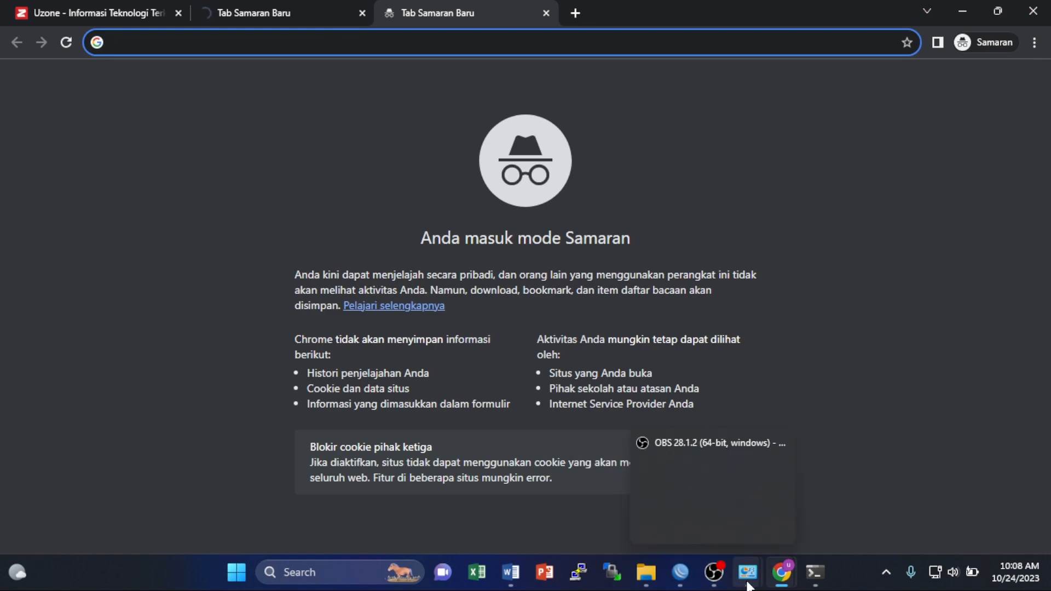
mouse_move(770, 586)
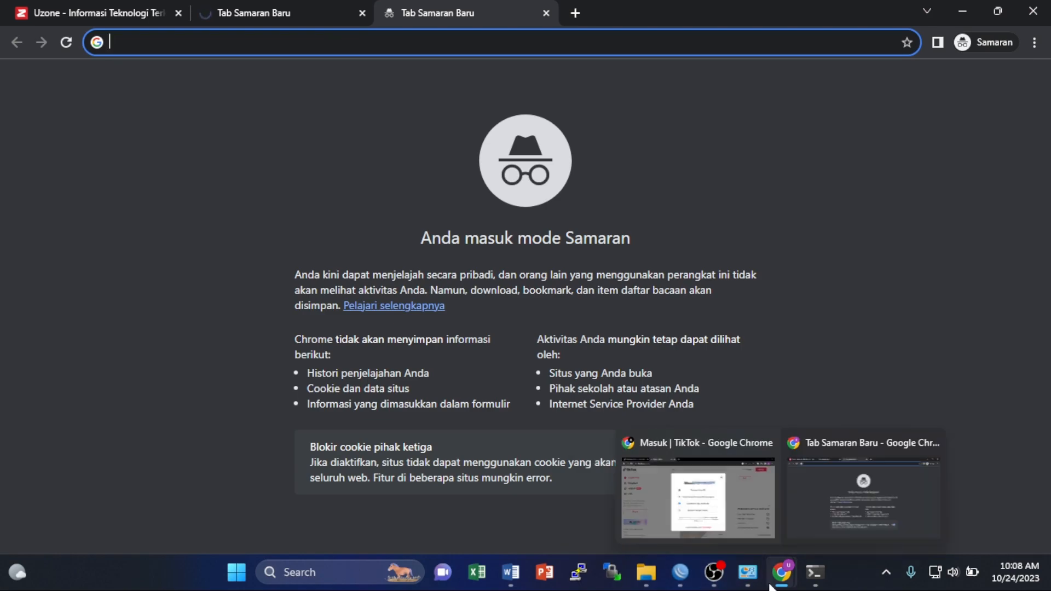
- Return to WinBox, reopen the forward drop rule and apply it again with the gramedia Layer7 protocol
click(688, 580)
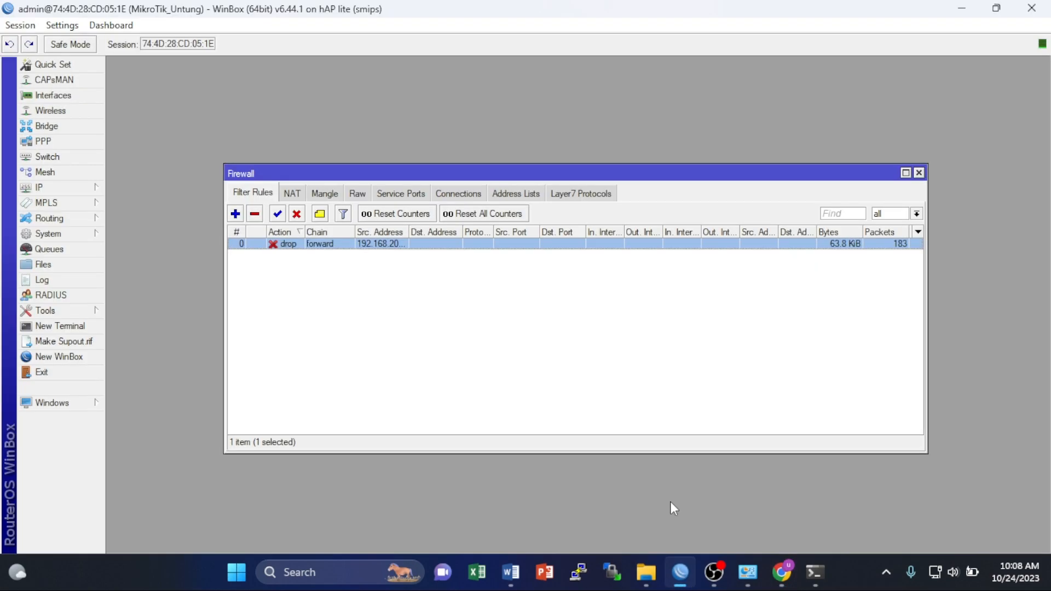
double_click(409, 244)
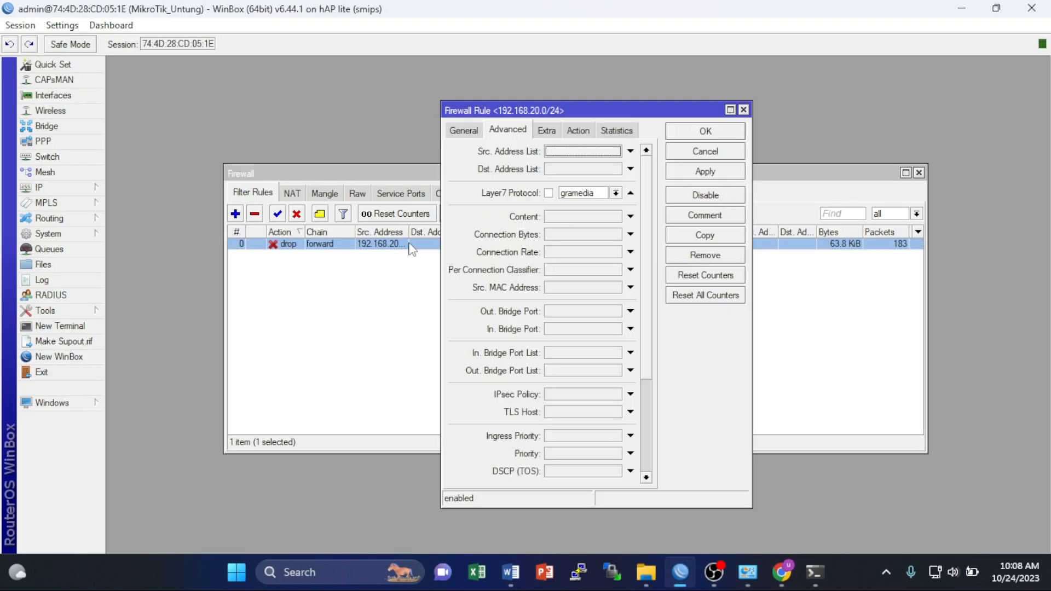
click(692, 179)
- Switch to the incognito Chrome window and reload amazon.com in its existing tab
mouse_move(646, 572)
mouse_move(778, 585)
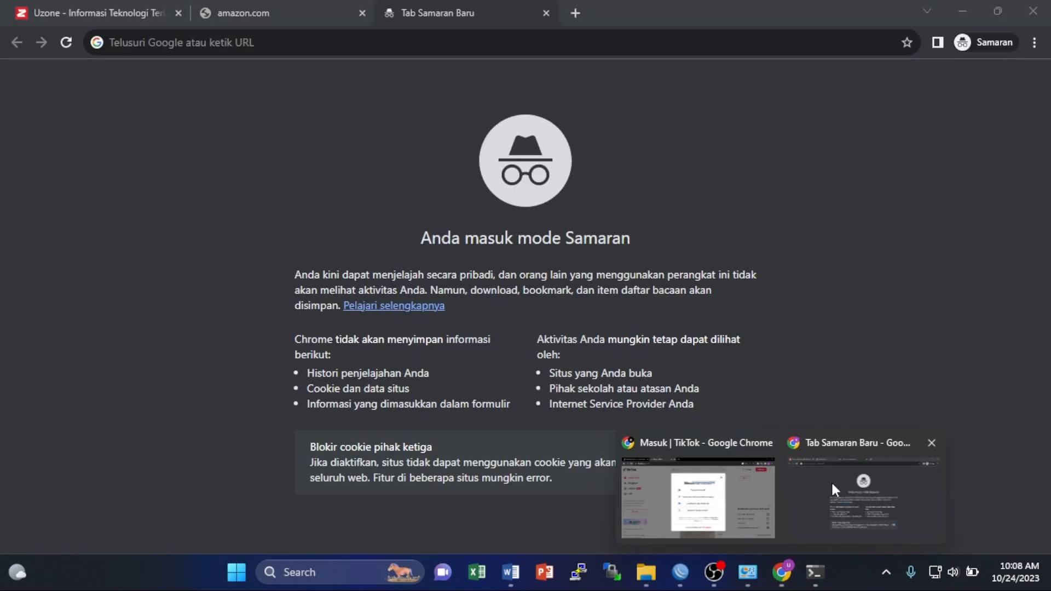
click(831, 481)
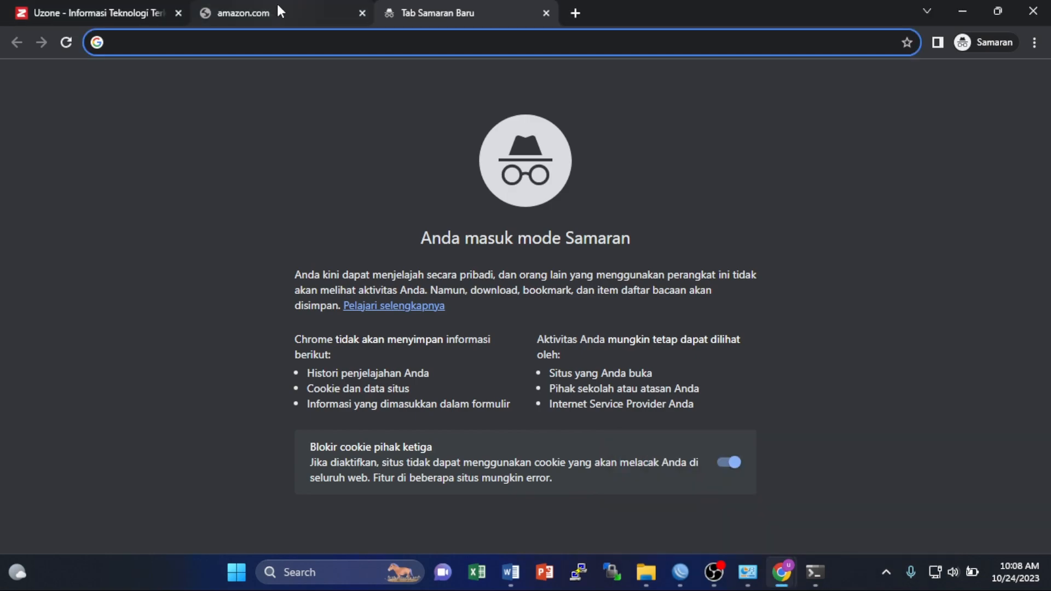
click(277, 2)
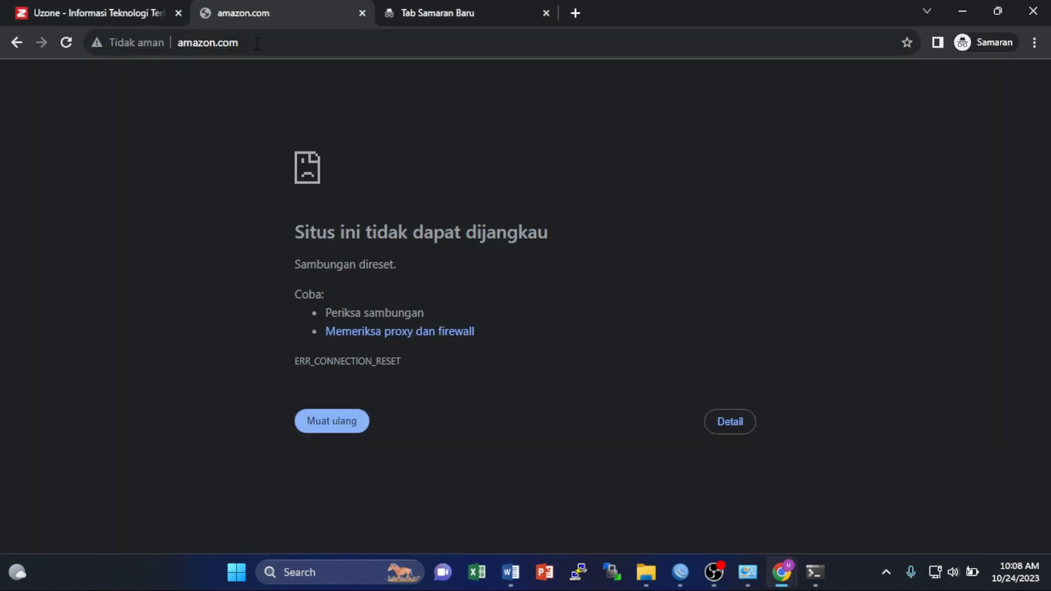
click(257, 43)
key(Return)
- Shorten the amazon.com address to "amazon" and run it as a Google search
click(249, 41)
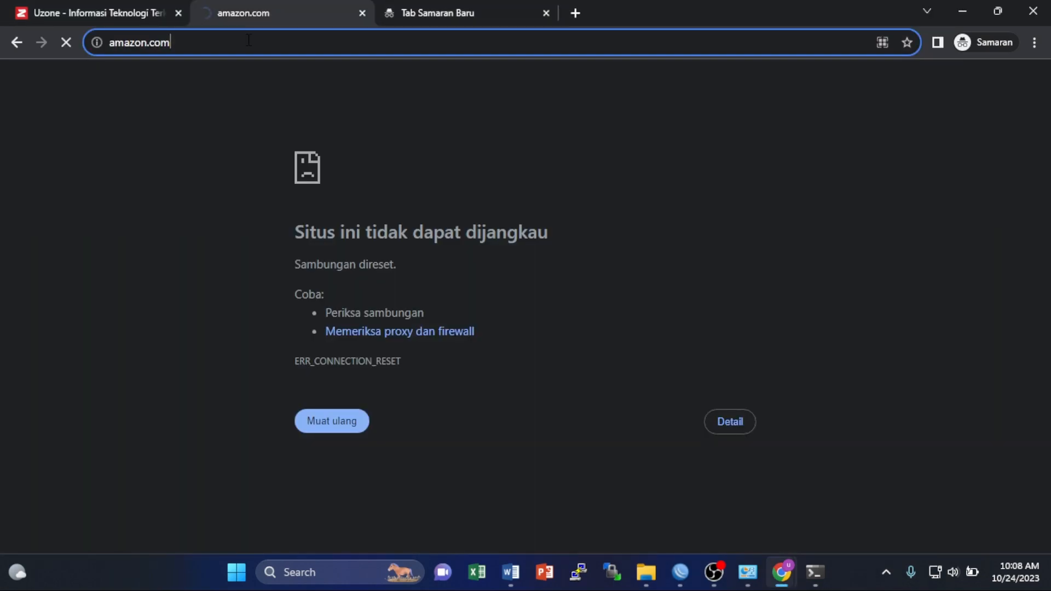
key(BackSpace)
key(BackSpace)
key(BackSpace)
key(BackSpace)
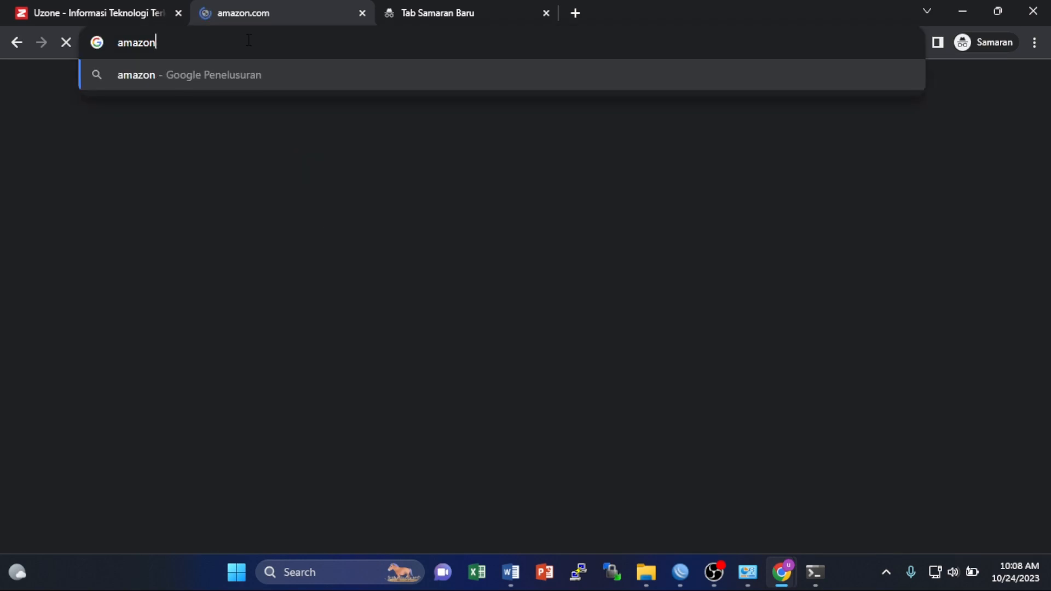
key(Return)
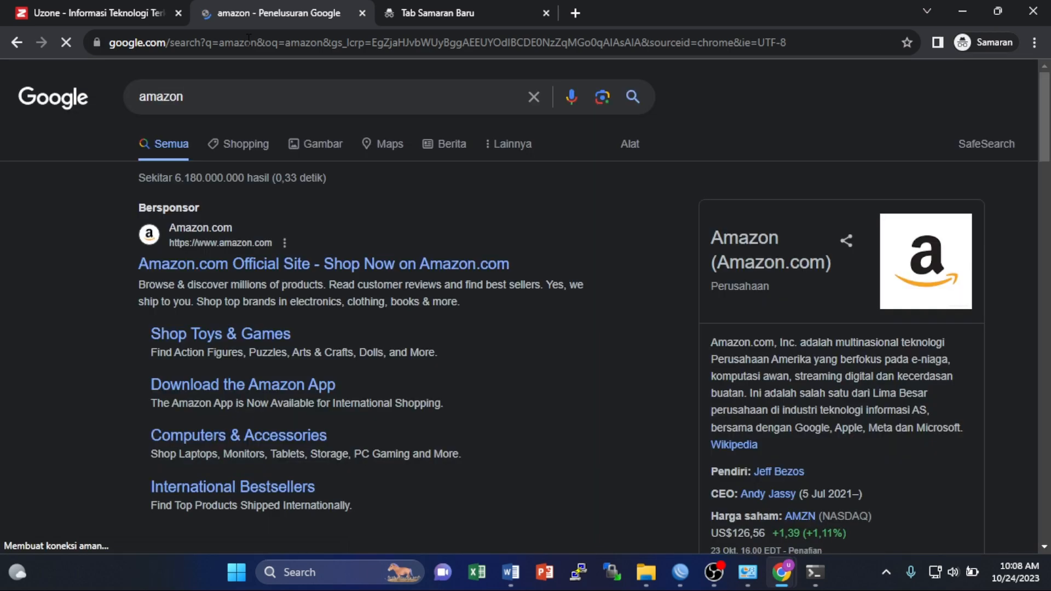
- Search Google for "gramedia" in the empty tab, stay logged out of Google, and close the amazon search tab
key(ctrl+Tab)
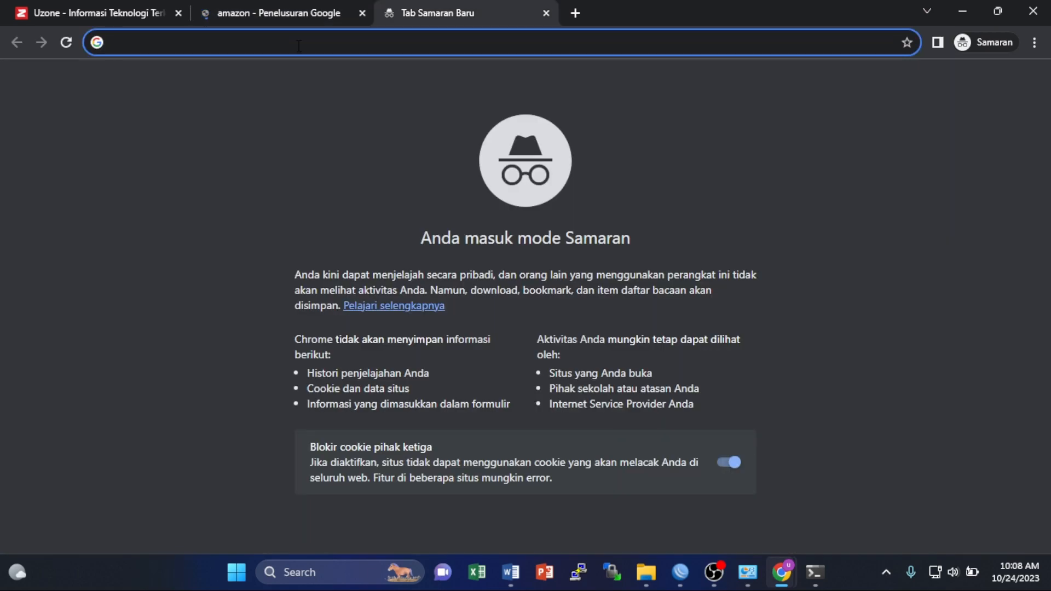
text(g)
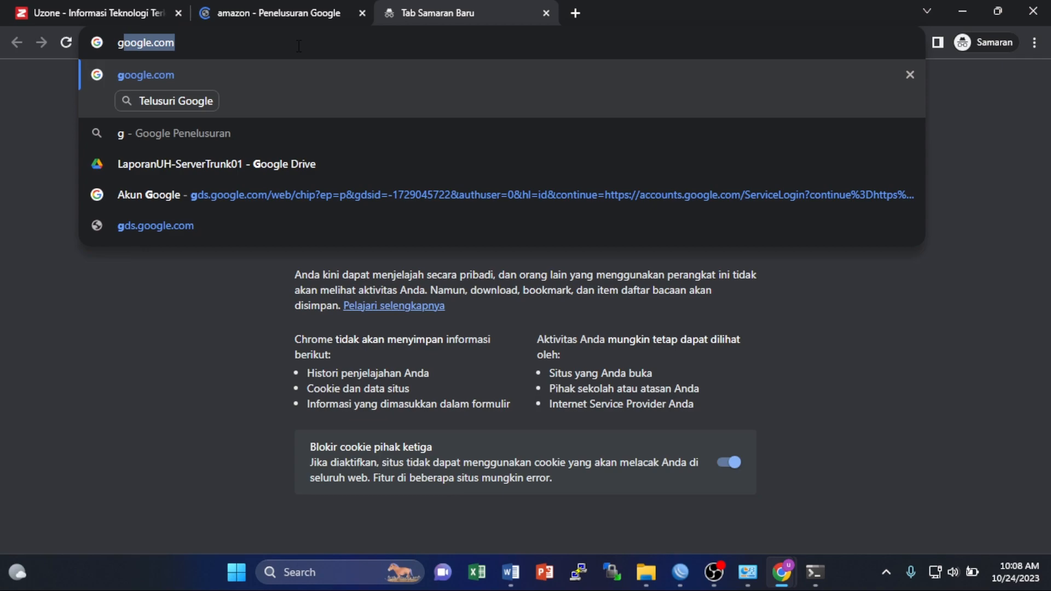
text(ramedia)
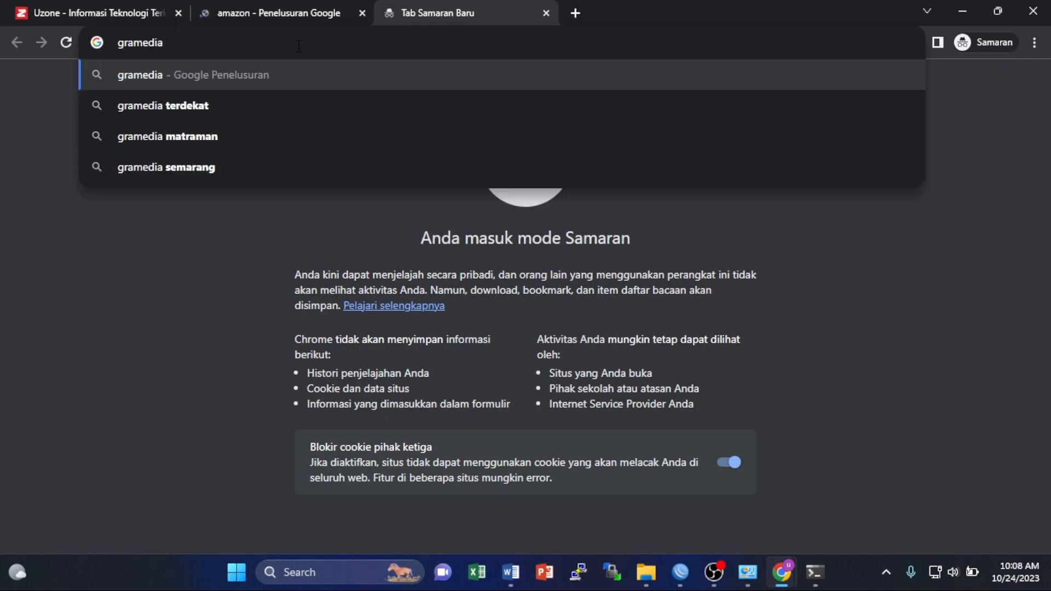
key(Return)
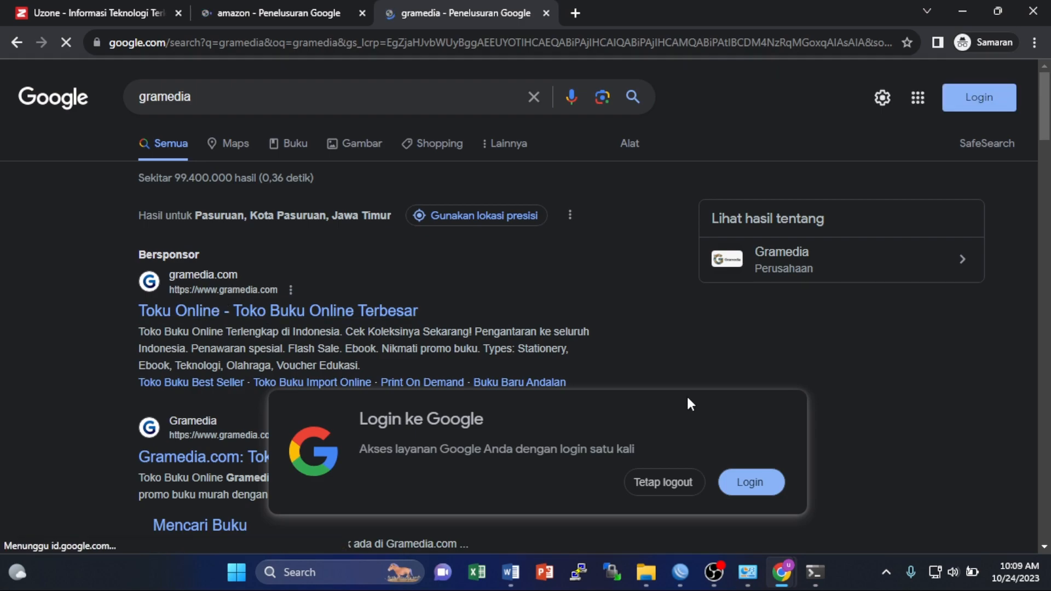
click(682, 481)
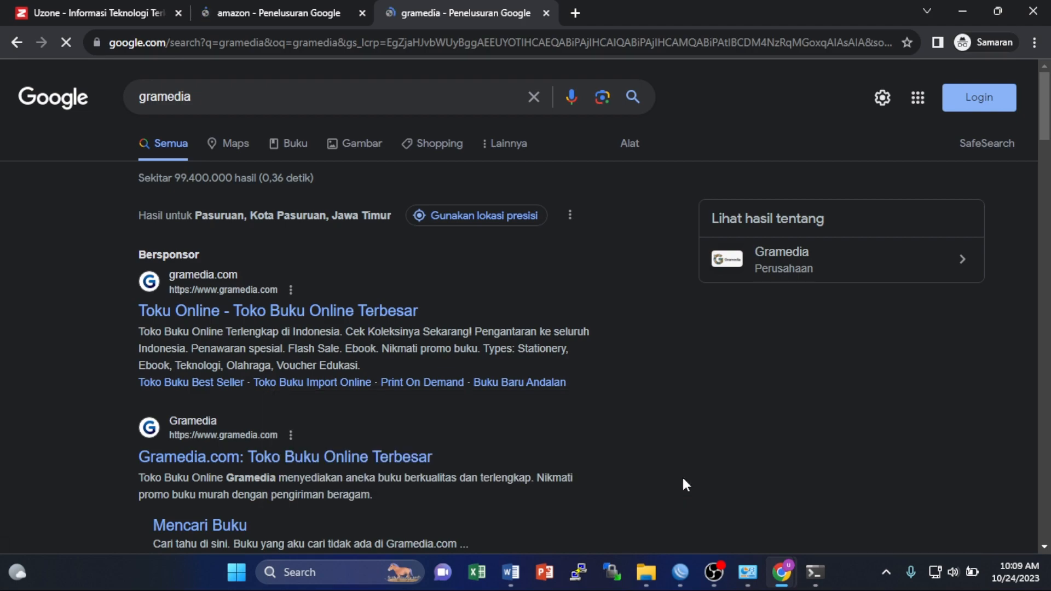
click(361, 13)
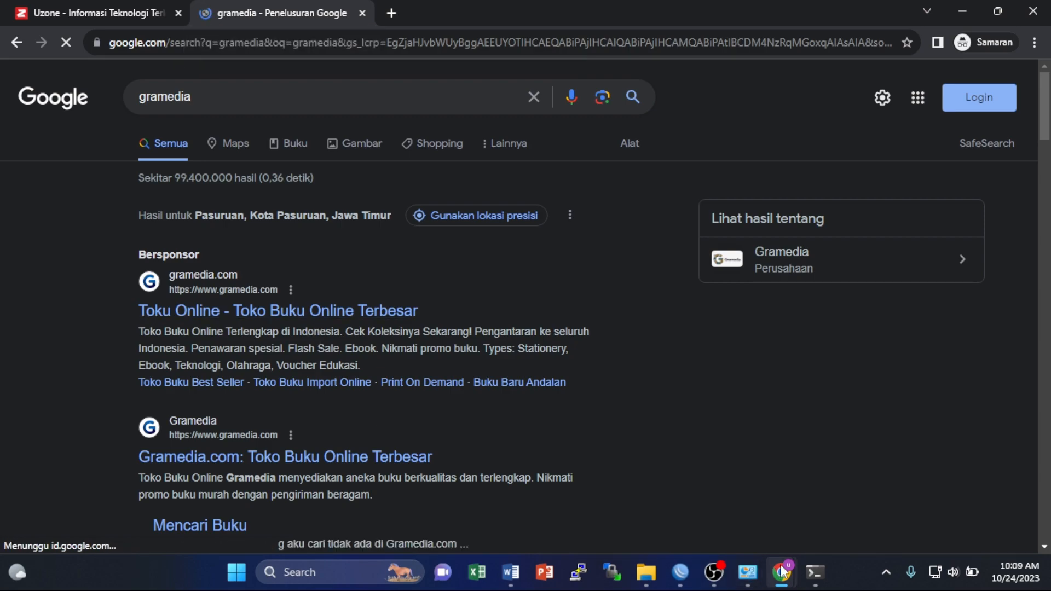
- Switch back to WinBox, change the drop rule's Layer7 protocol to jawapos, and apply it
mouse_move(747, 576)
mouse_move(690, 579)
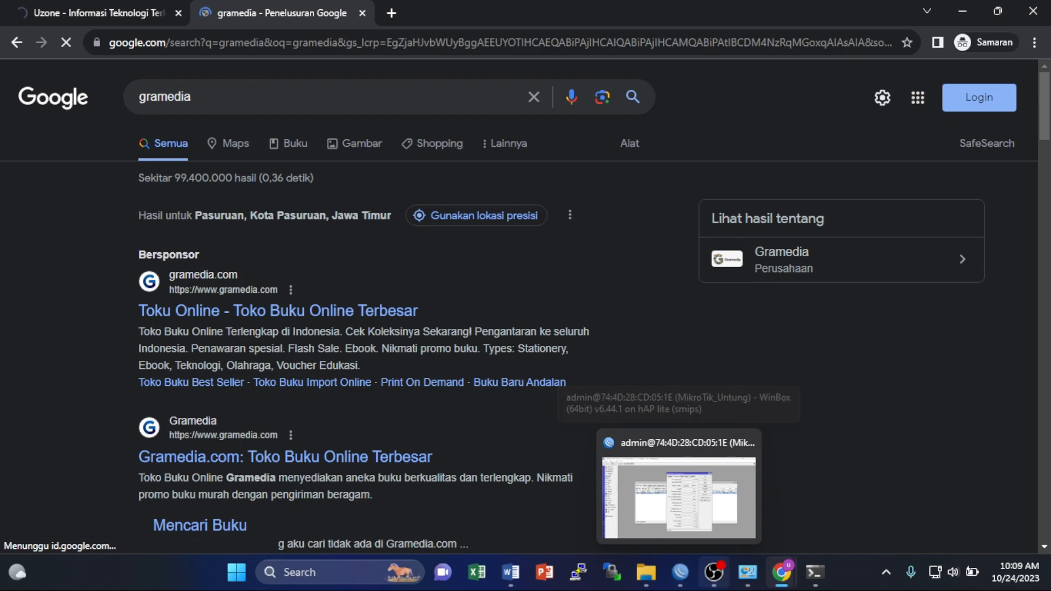
click(680, 573)
click(616, 193)
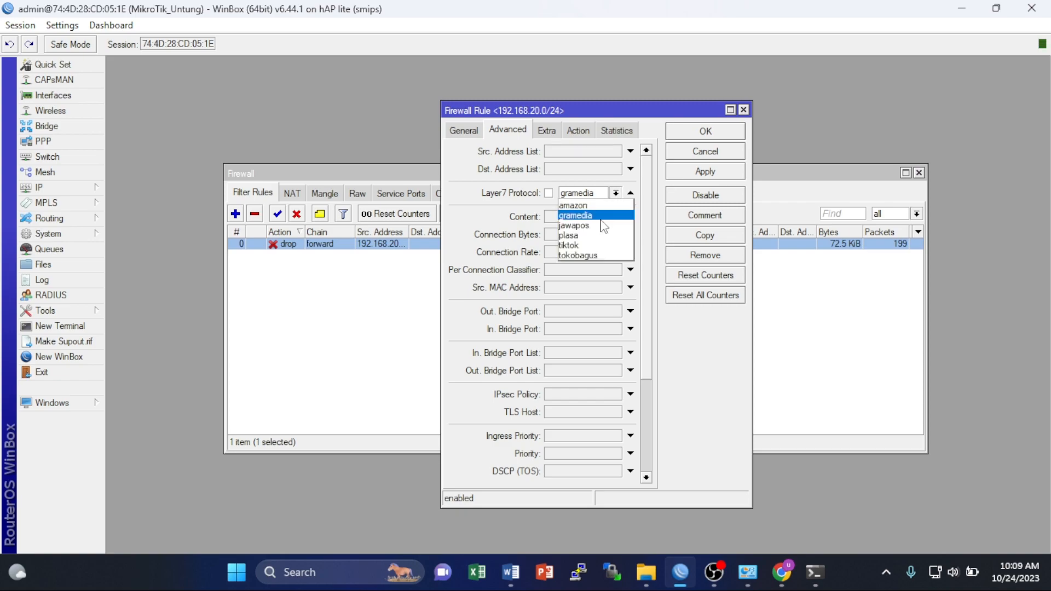
click(602, 225)
click(704, 171)
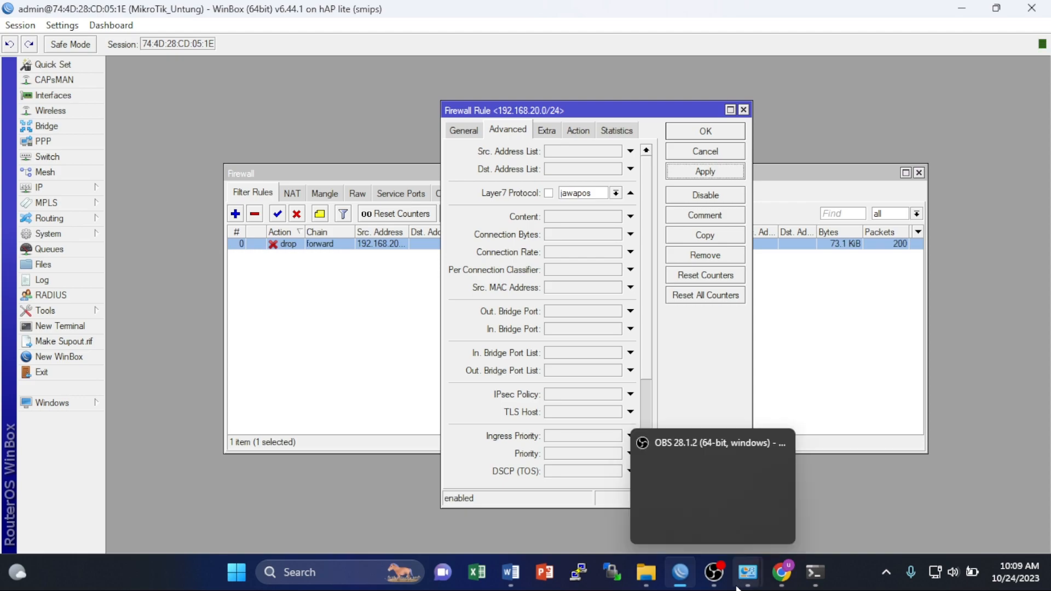
- Switch to the incognito Chrome window and open a new tab beside the Gramedia tab
mouse_move(781, 572)
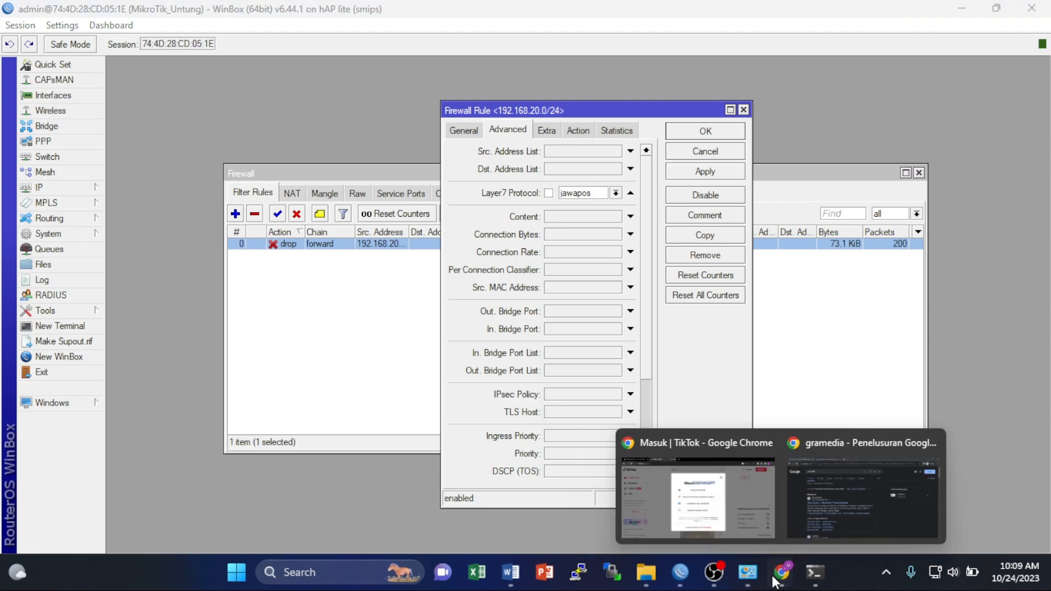
click(829, 477)
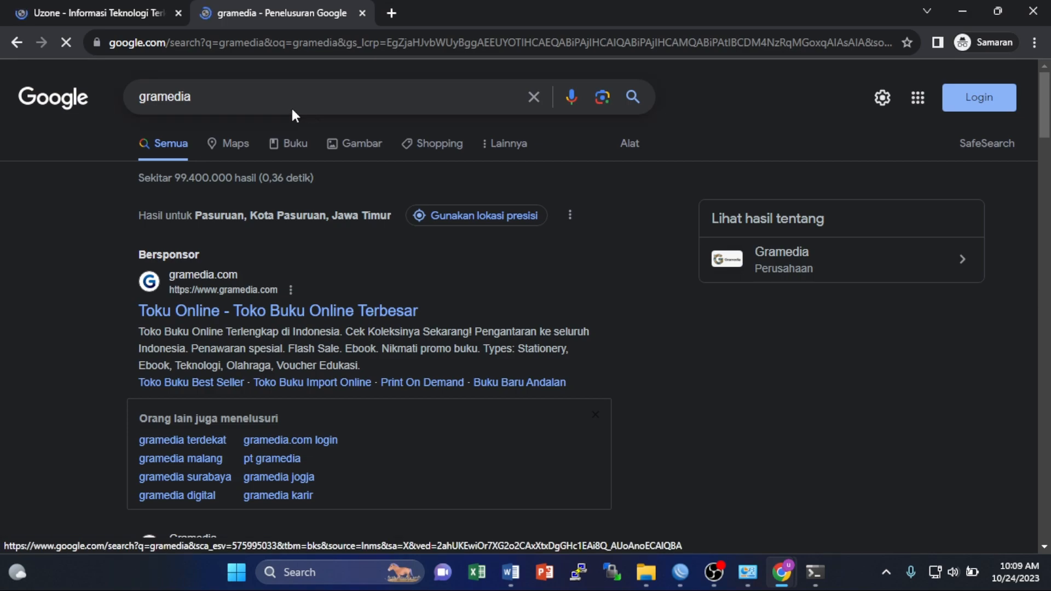
click(269, 98)
text(jawa)
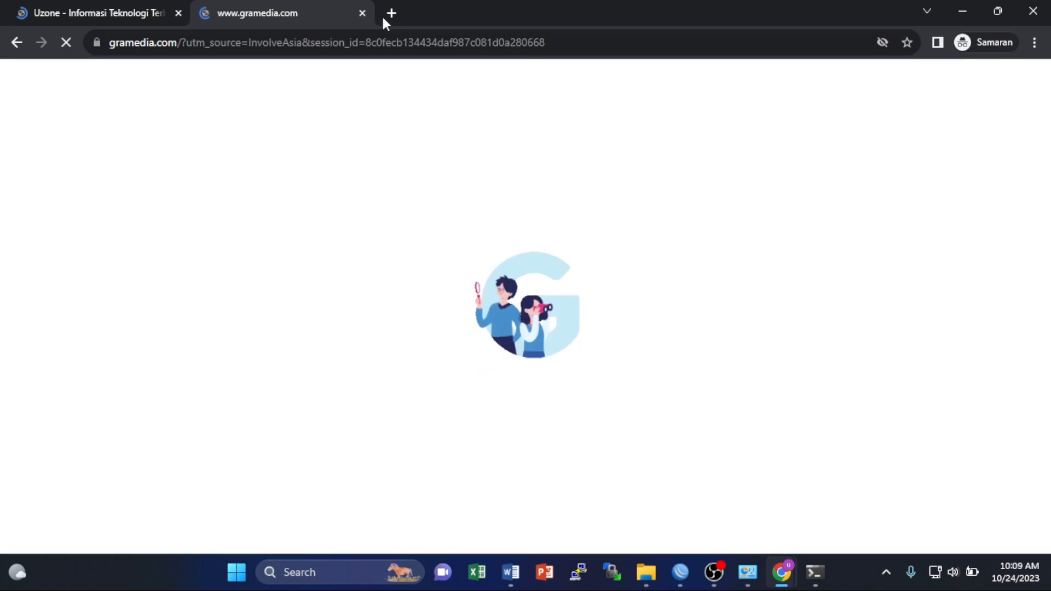
click(384, 17)
text(ja)
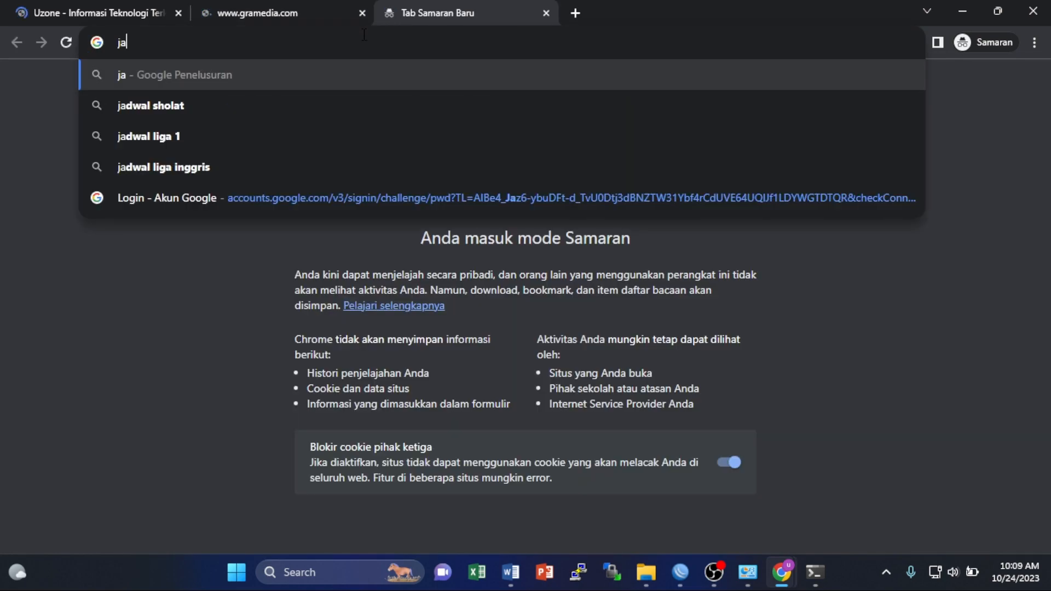
text(wapos)
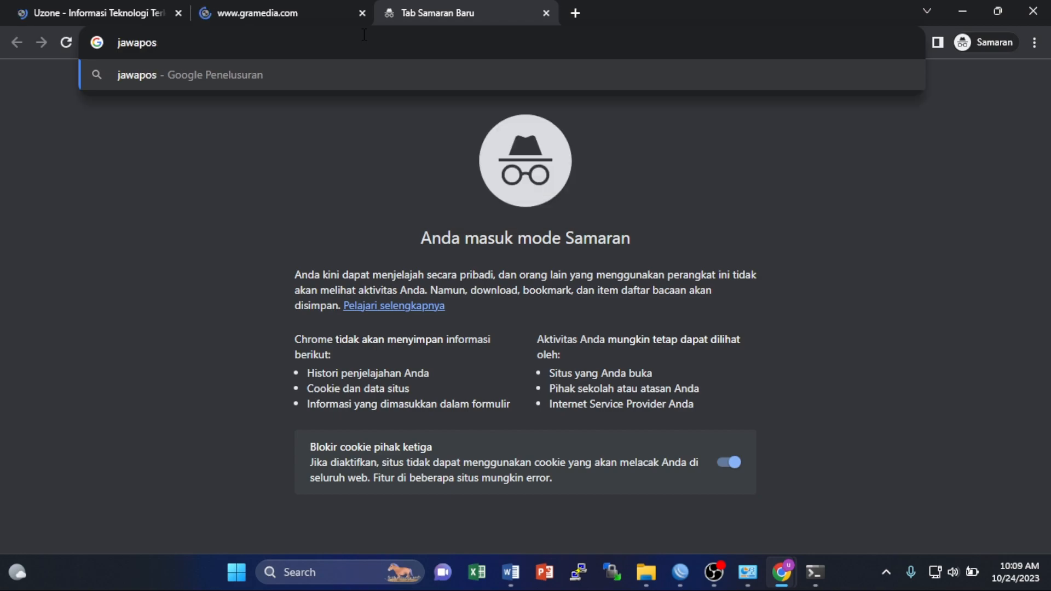
key(BackSpace)
key(BackSpace)
key(BackSpace)
key(BackSpace)
key(BackSpace)
key(BackSpace)
key(BackSpace)
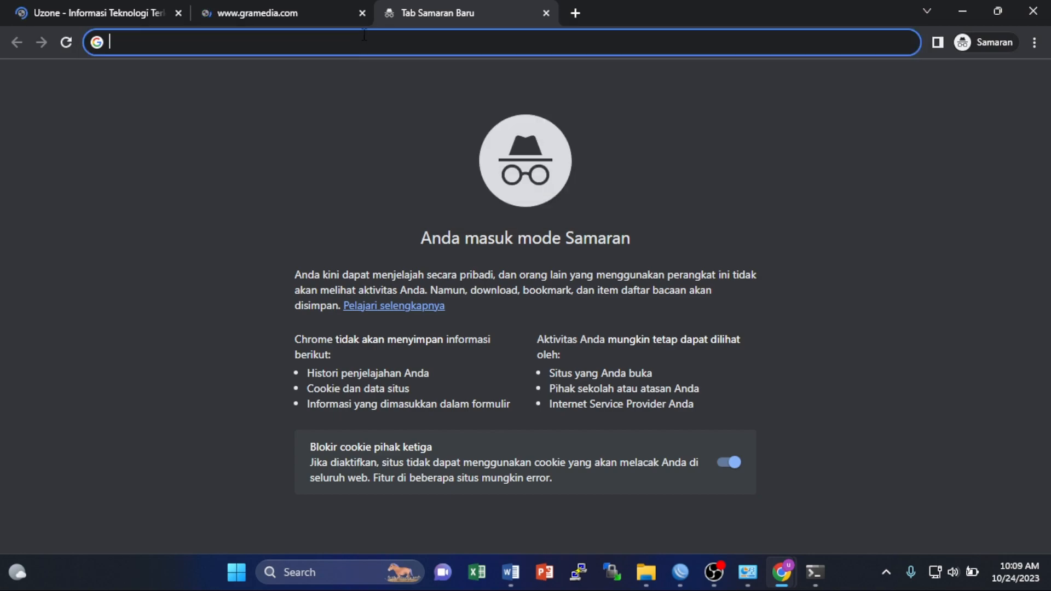
- Load digital.jawapos.com in the new incognito tab to test the block
text(digital.jawa)
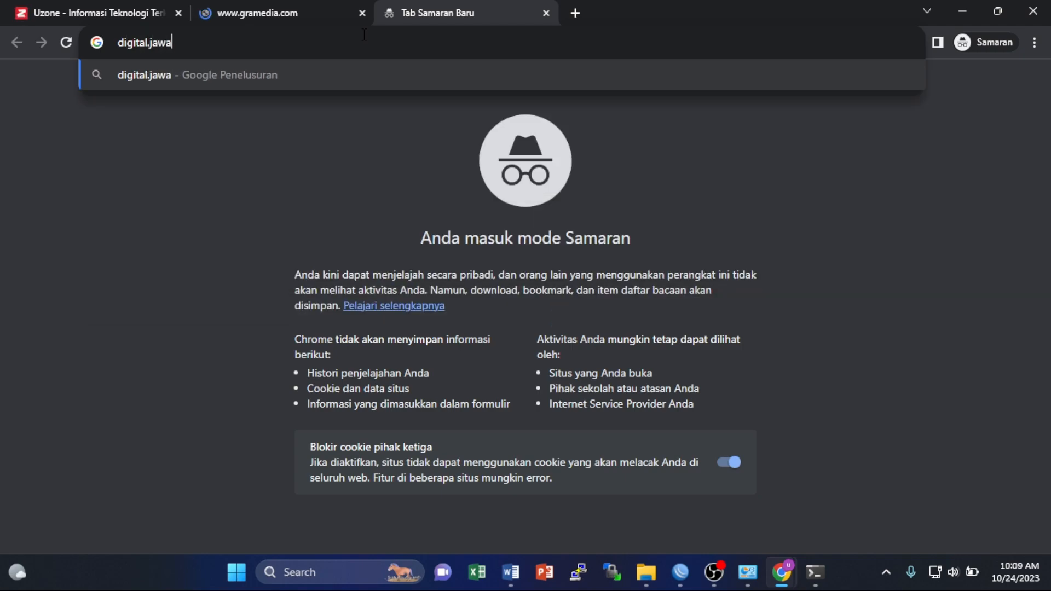
text(pos.com)
key(Return)
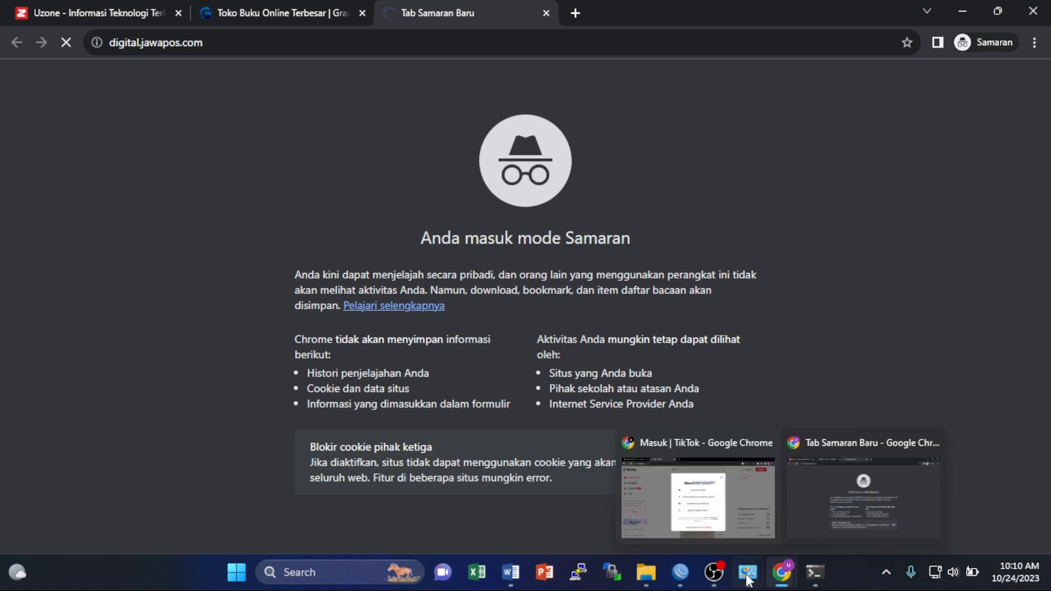
- Switch back to WinBox, change the drop rule's Layer7 protocol to tiktok, then apply and save the rule
click(677, 579)
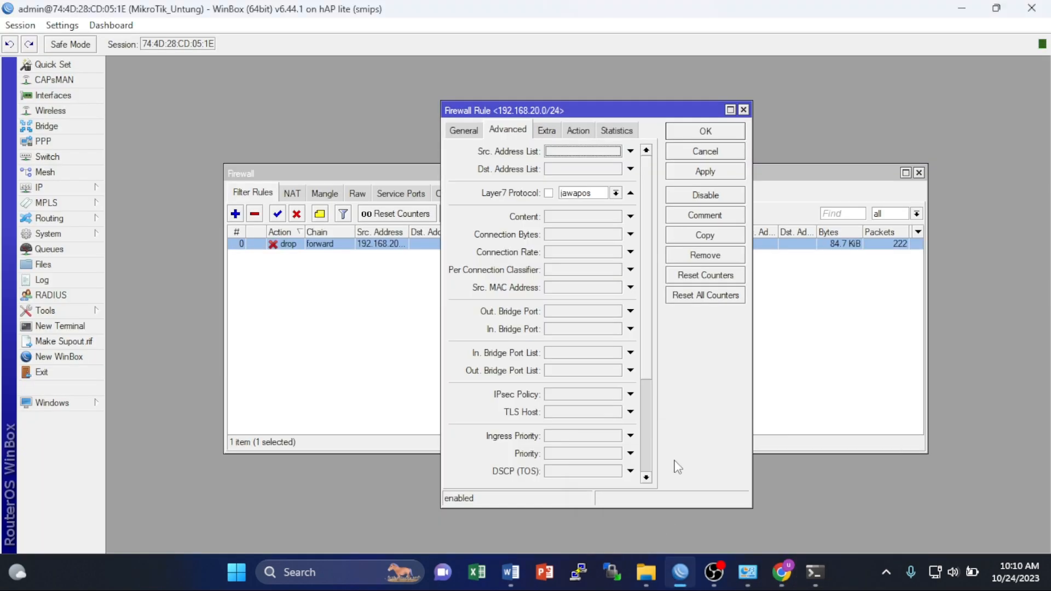
click(614, 195)
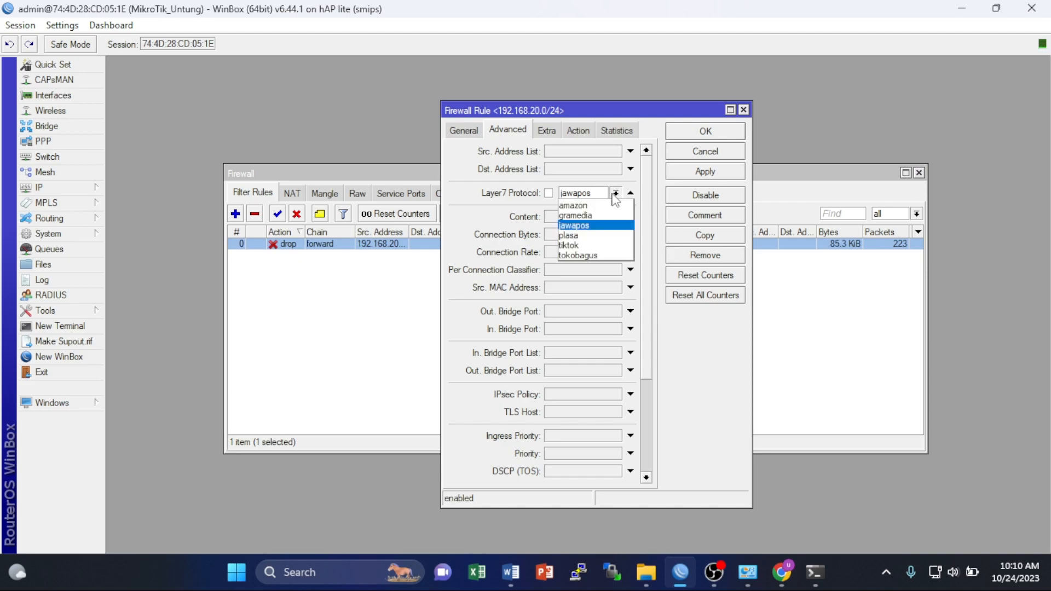
click(582, 248)
click(711, 174)
click(704, 132)
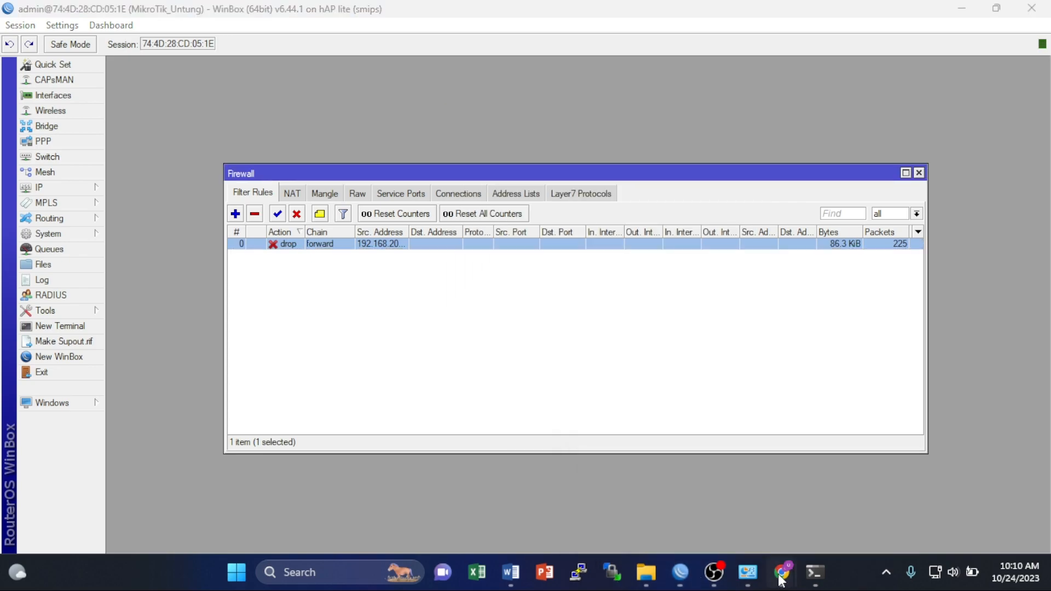
- Switch to the incognito Chrome window and search for tiktok in a new tab to test the block
click(813, 465)
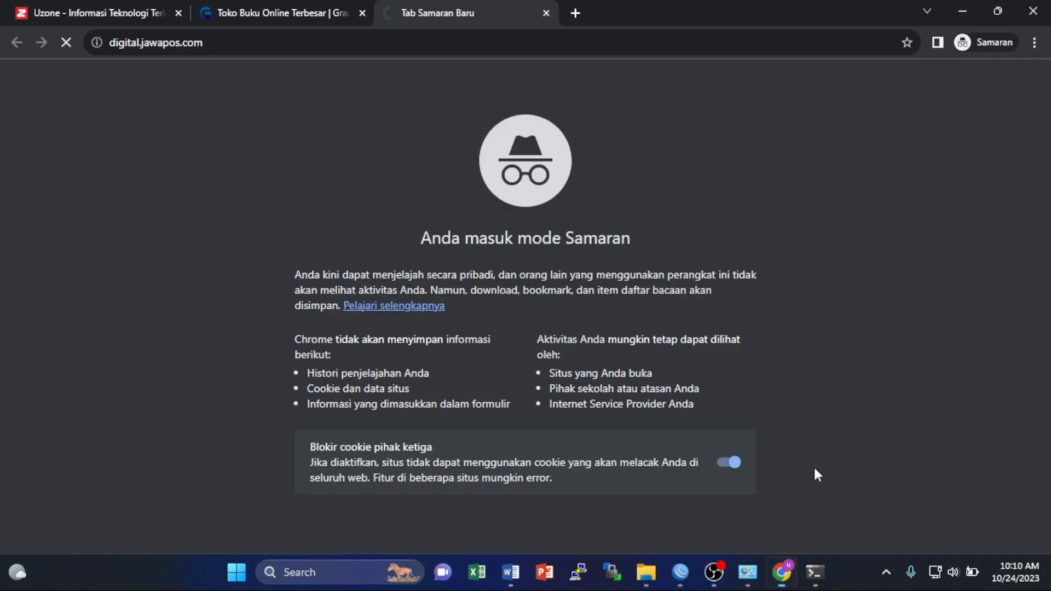
click(573, 13)
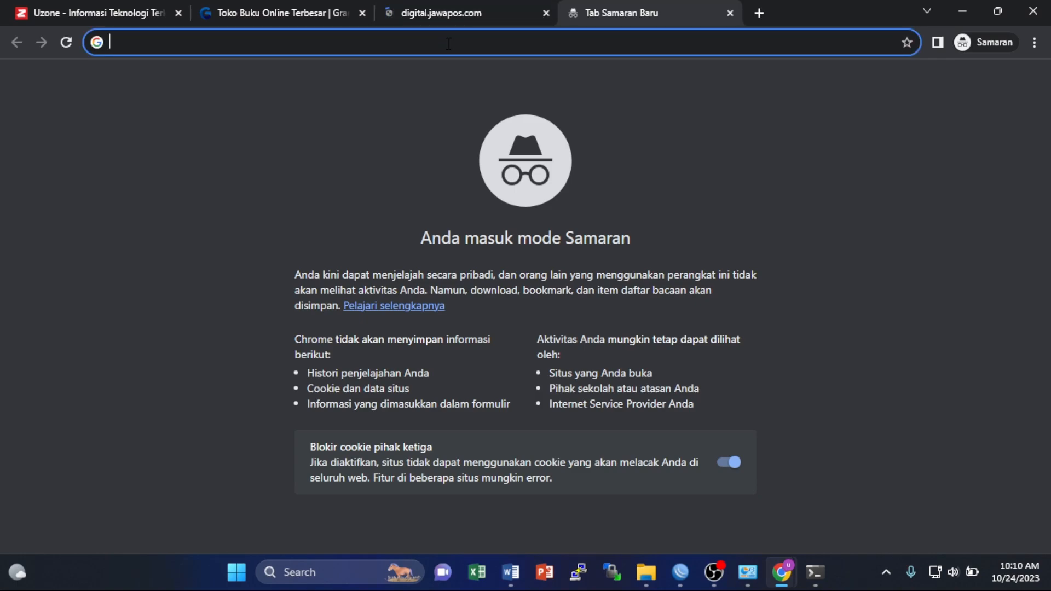
text(tiktok)
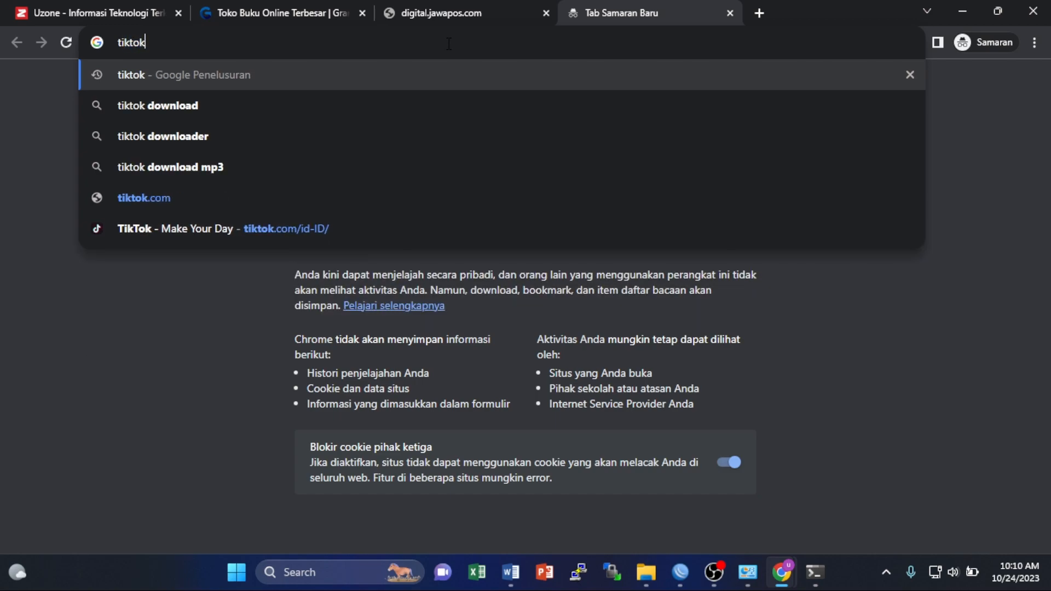
key(Return)
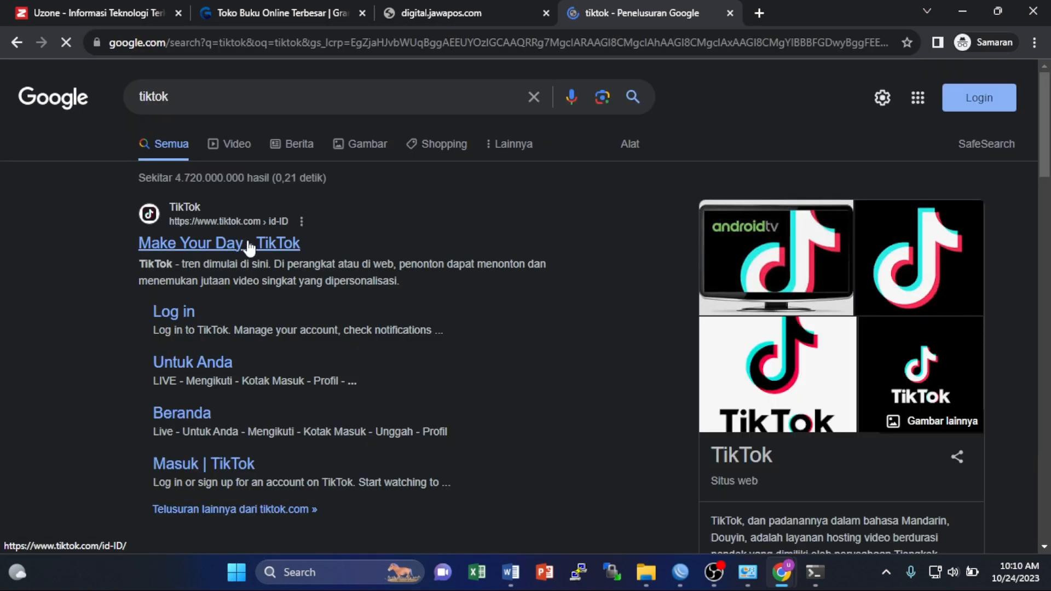
- Load digital.jawapos.com again in its existing tab and look over its homepage
click(451, 5)
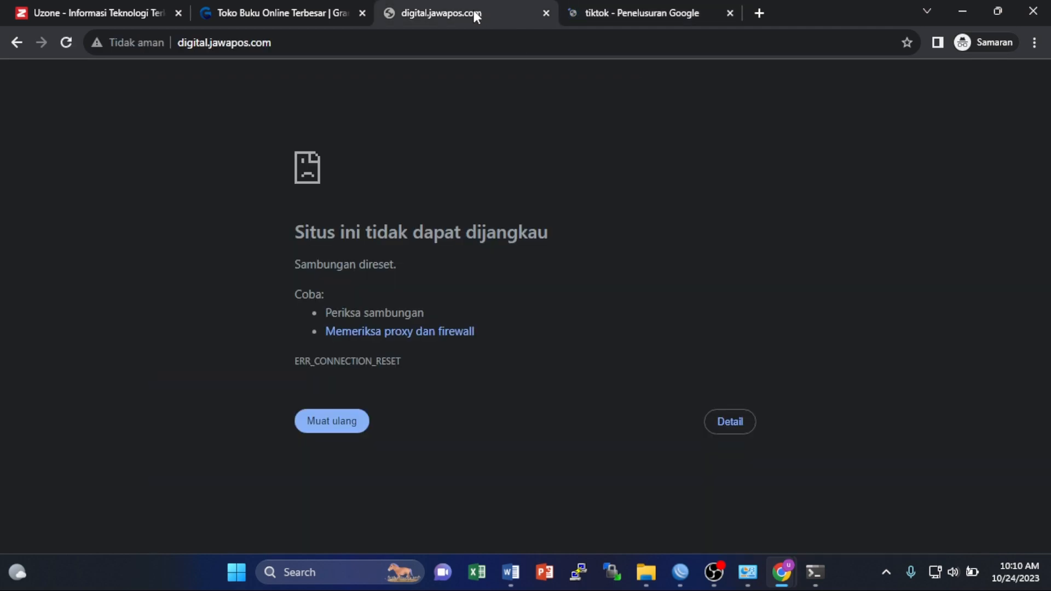
click(366, 41)
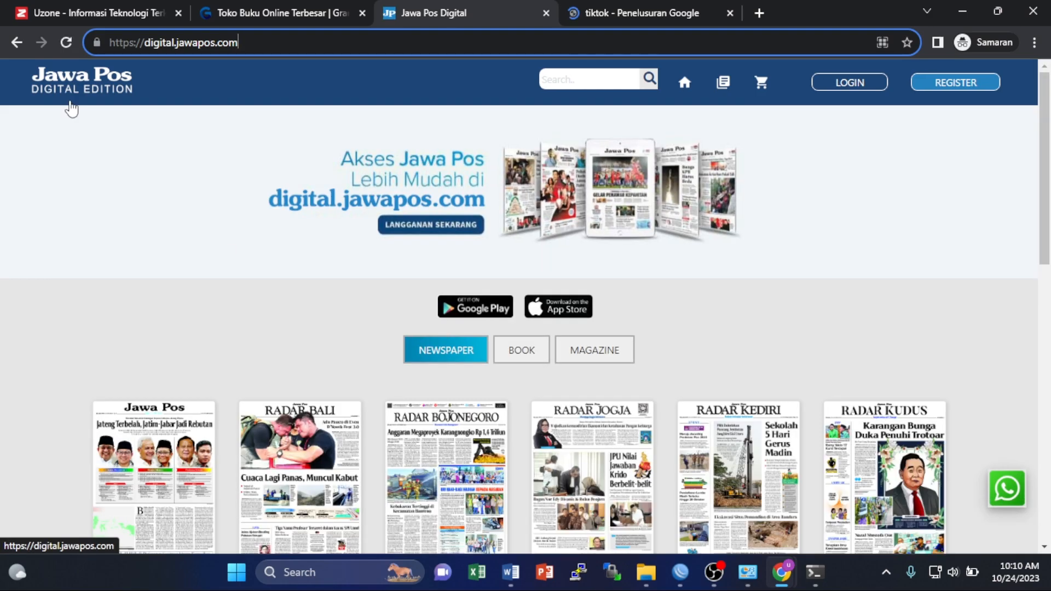
scroll(374, 312, down, 2)
scroll(374, 312, down, 1)
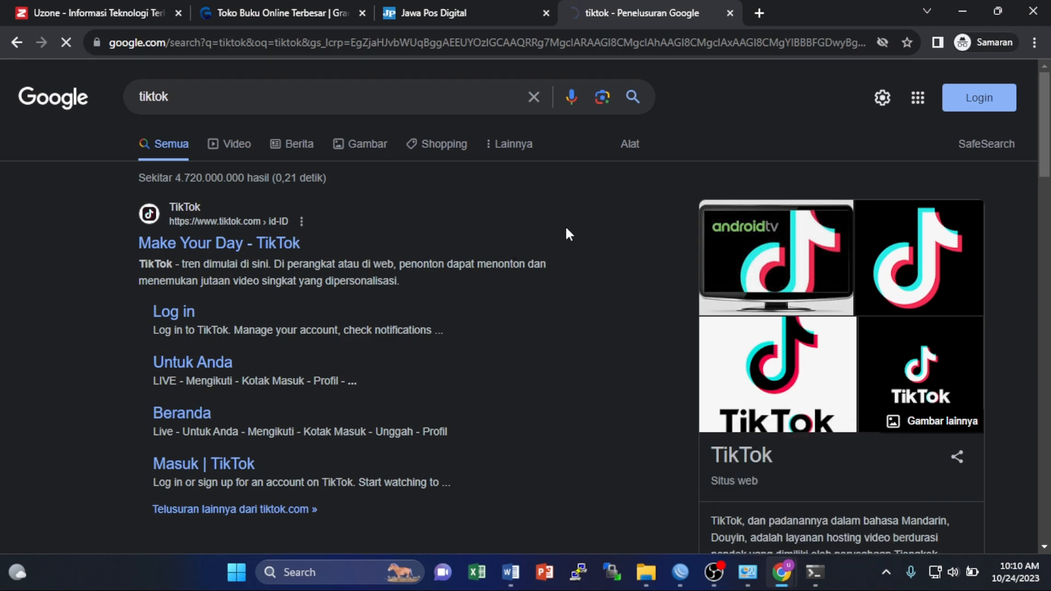
- Switch back to WinBox, change the drop rule's Layer7 protocol to tokobagus, and apply it
click(694, 578)
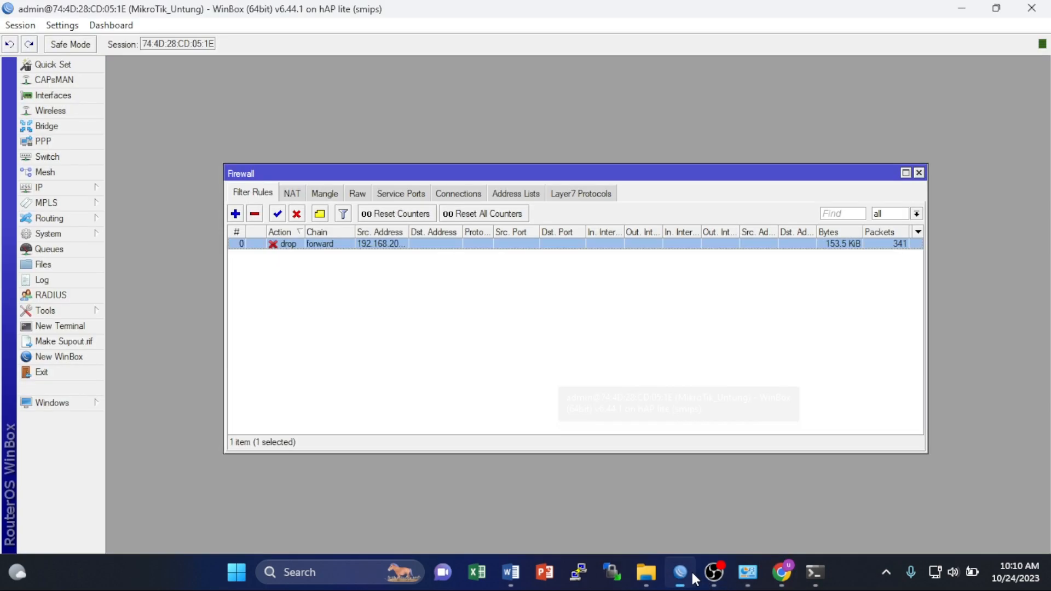
double_click(421, 249)
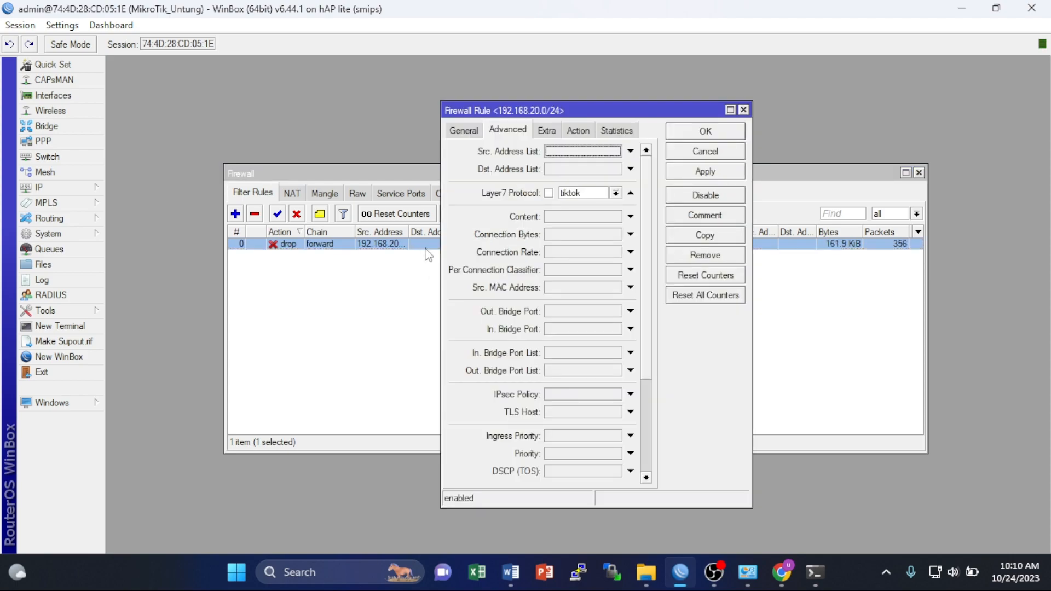
click(616, 193)
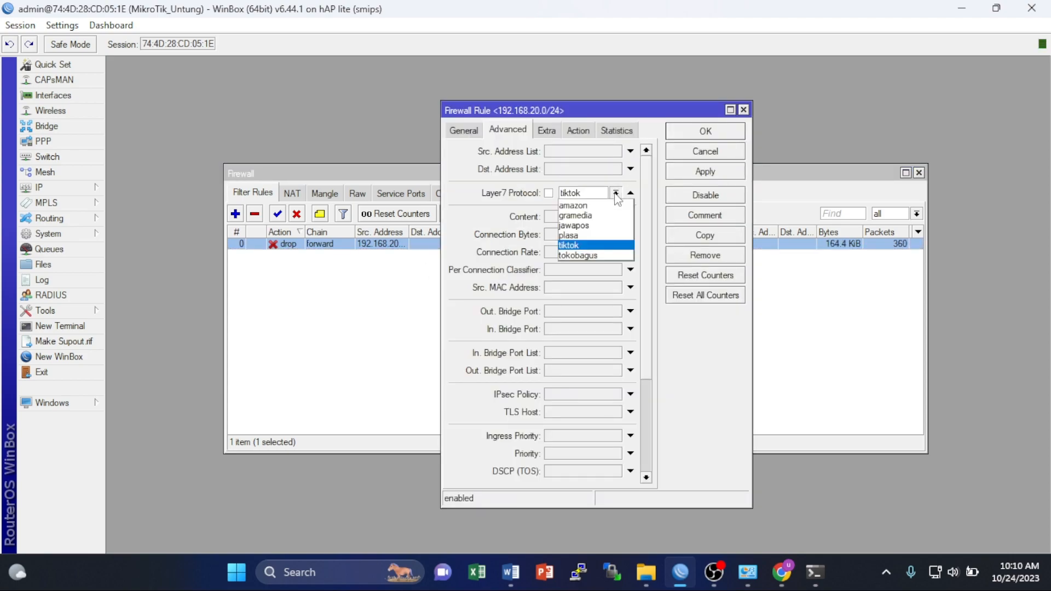
click(583, 259)
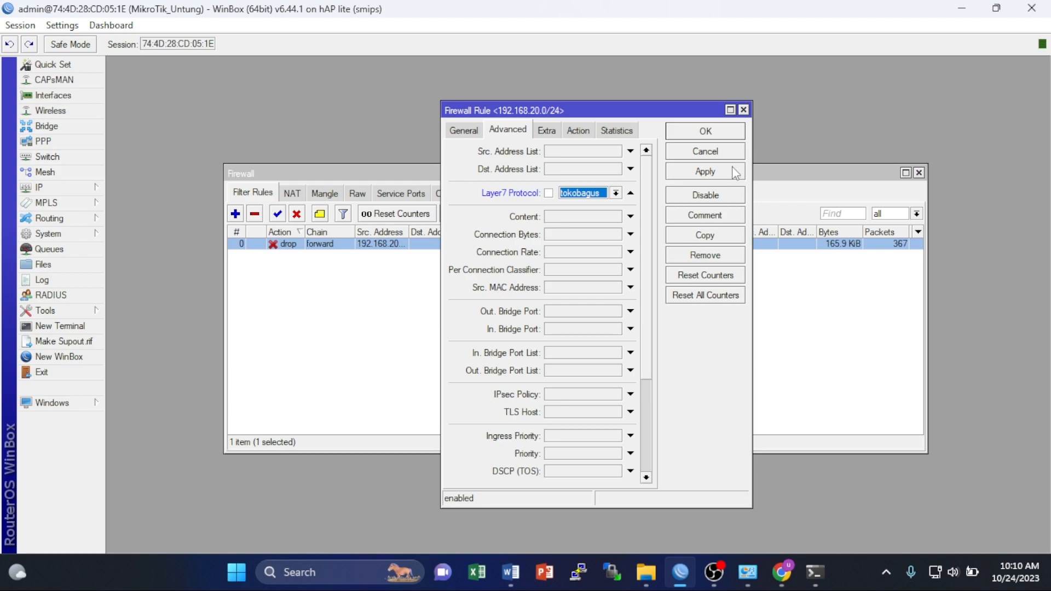
click(732, 169)
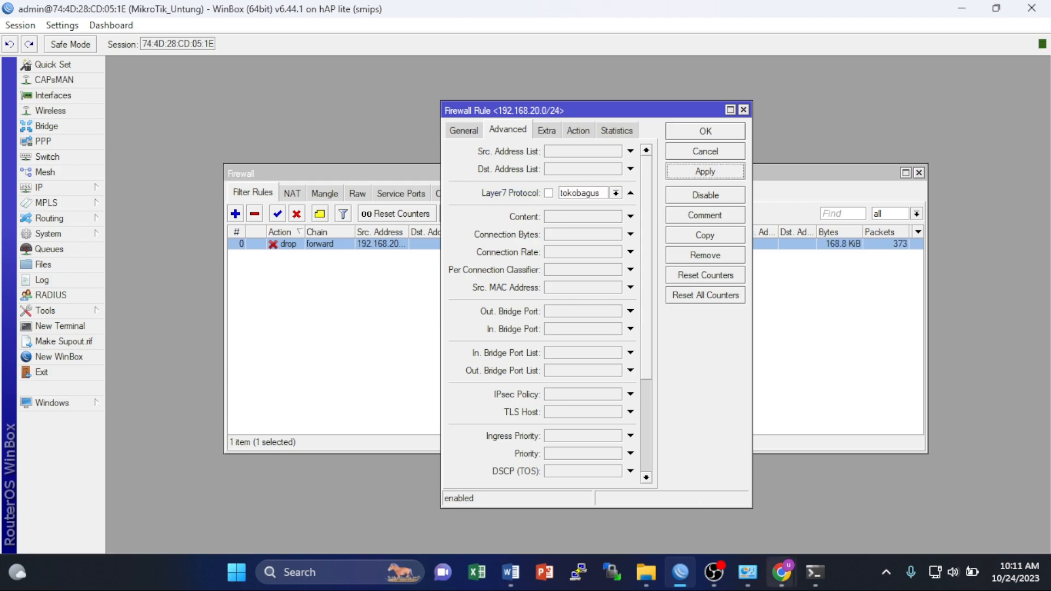
- Return to the incognito Chrome window, open a new tab, and check whether the TikTok page loads
mouse_move(782, 572)
click(811, 487)
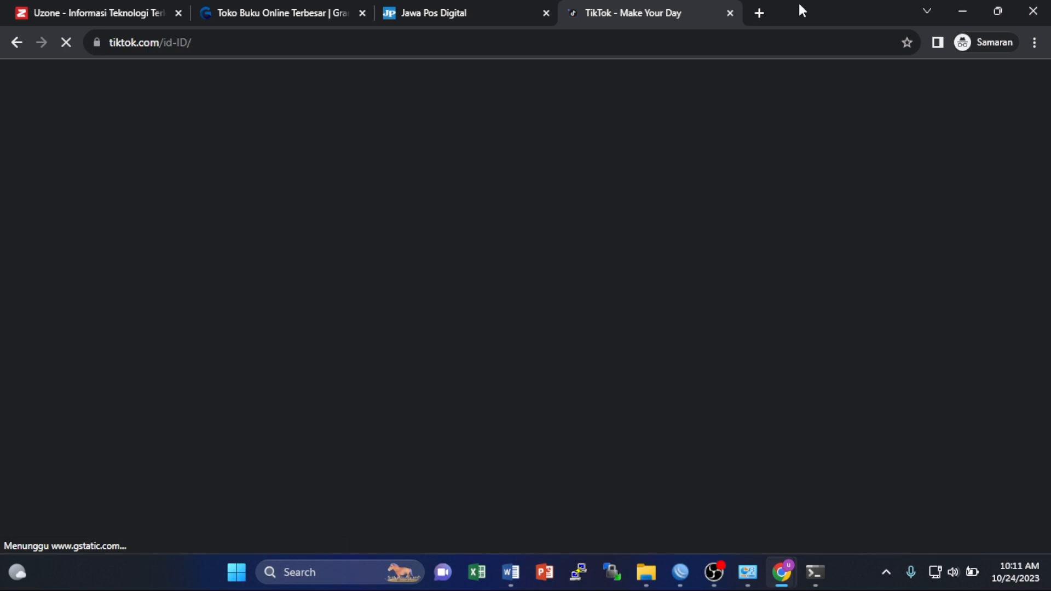
click(760, 6)
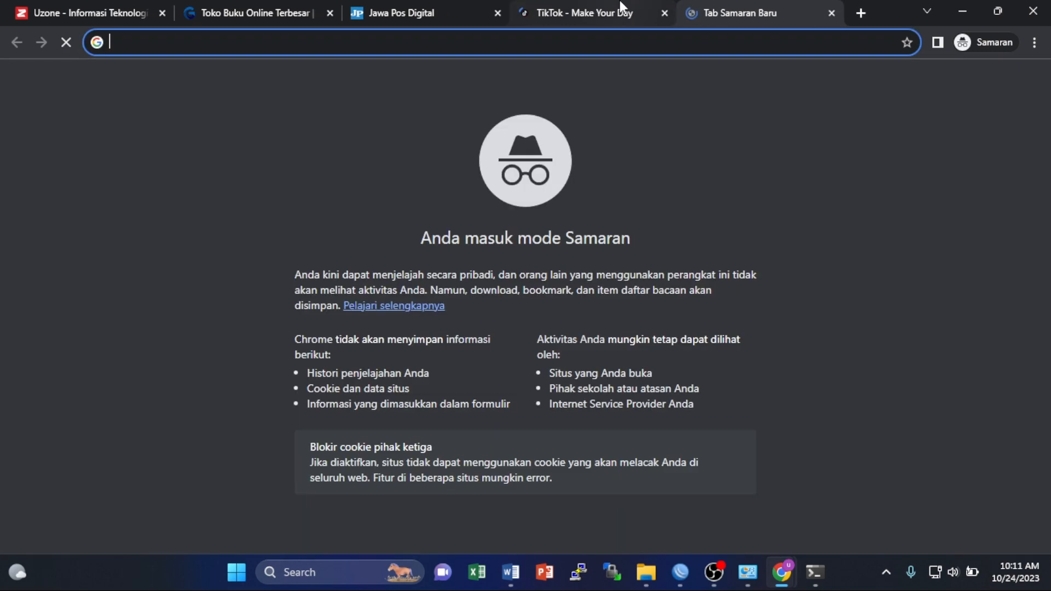
click(621, 9)
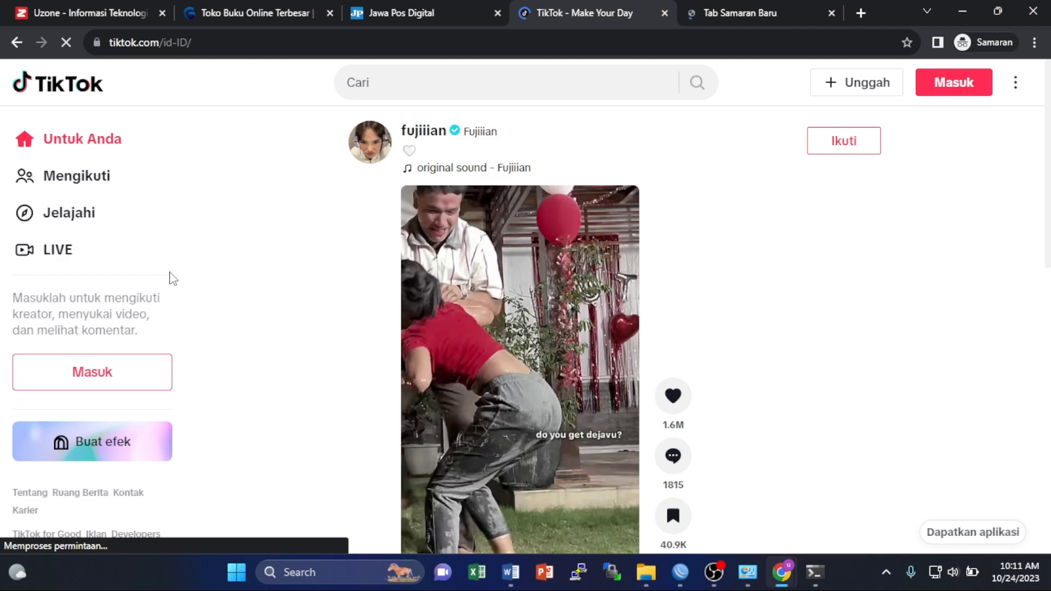
- Search for tokobagus in the empty incognito tab and look through the results for its site
click(766, 10)
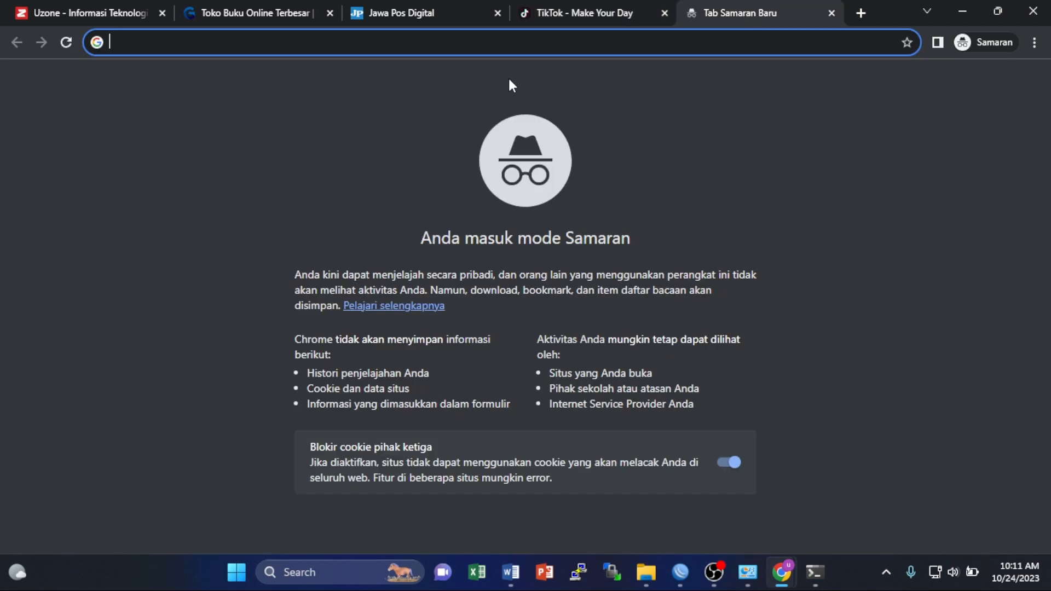
text(tokob)
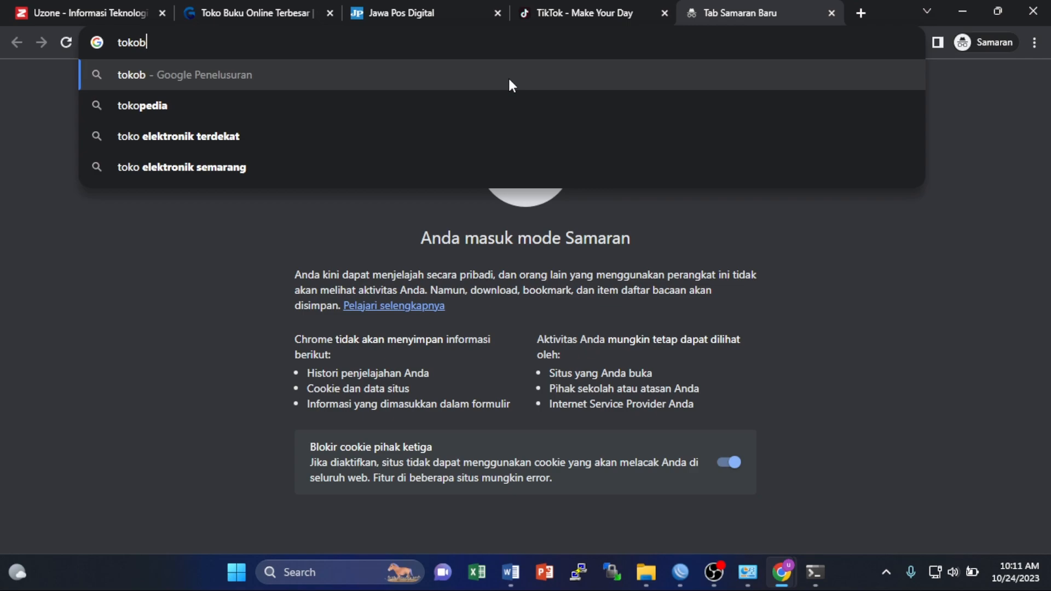
text(agus)
key(Return)
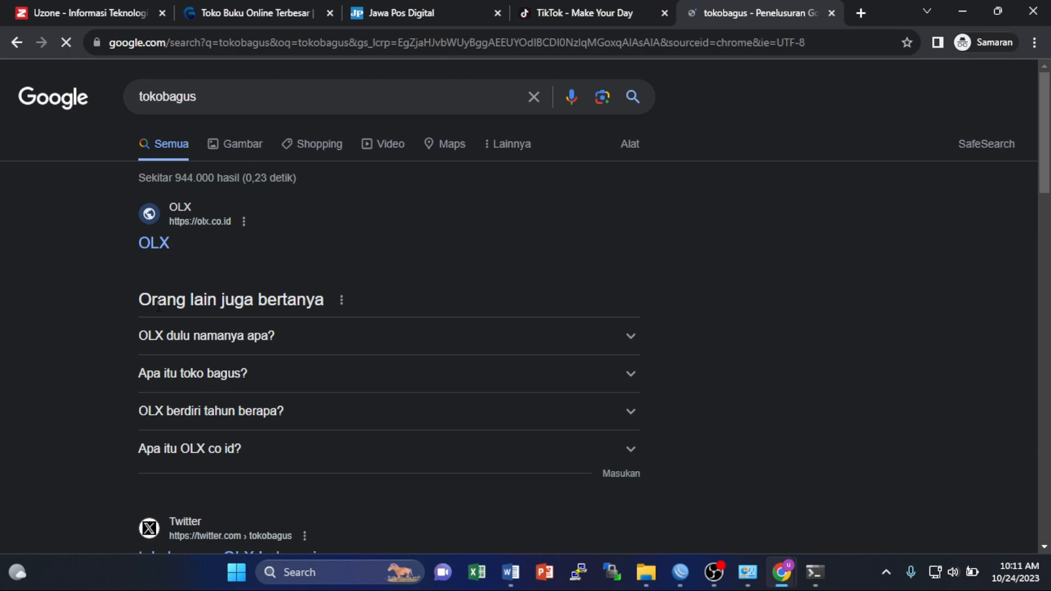
scroll(205, 341, down, 13)
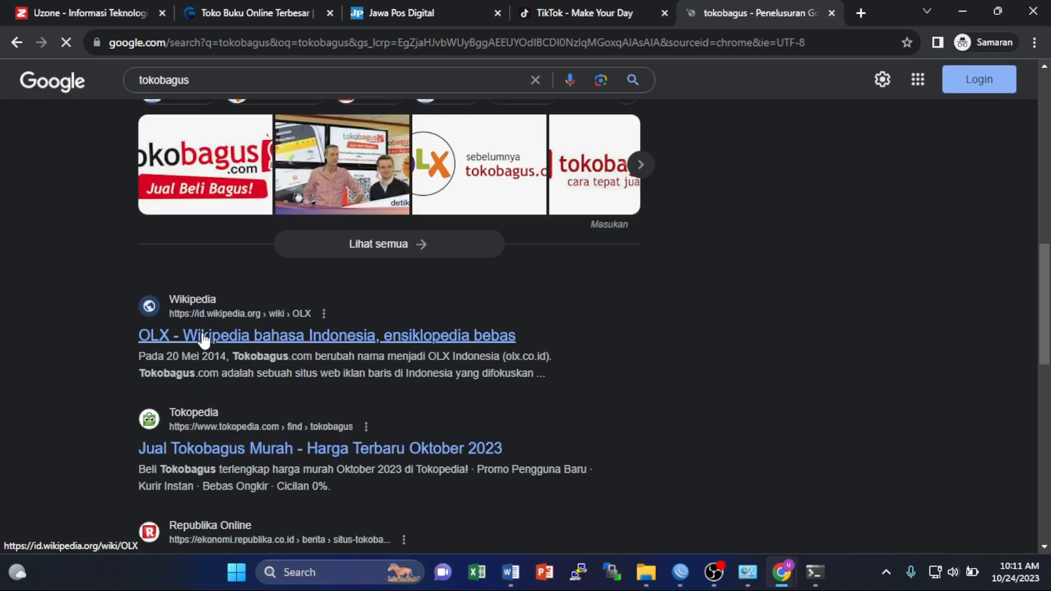
scroll(204, 340, down, 2)
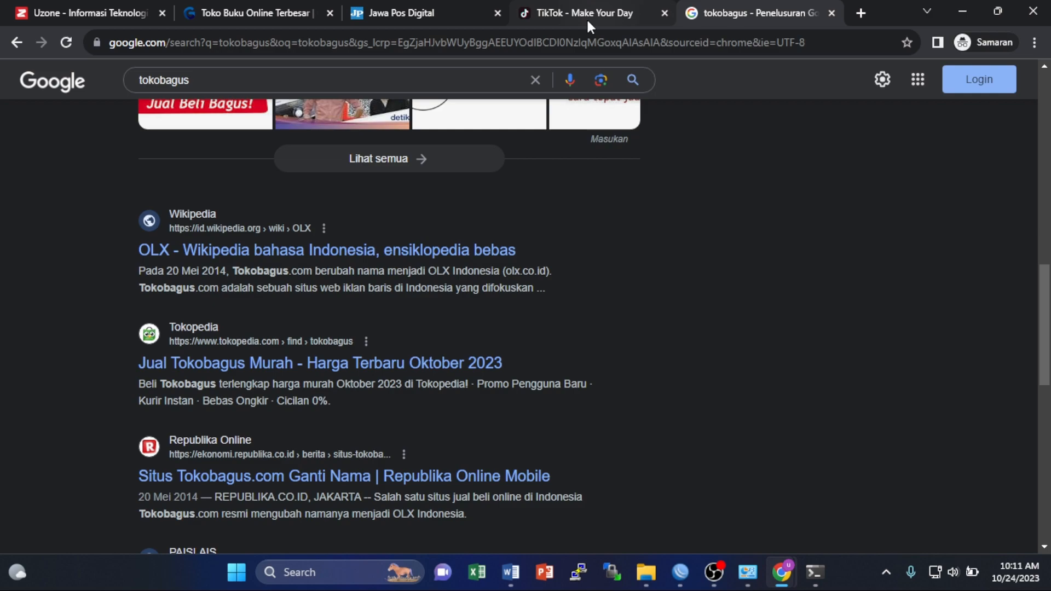
- Refine the Google search to tokobagus.com to find the site for testing the block
click(203, 79)
text(.com)
key(Return)
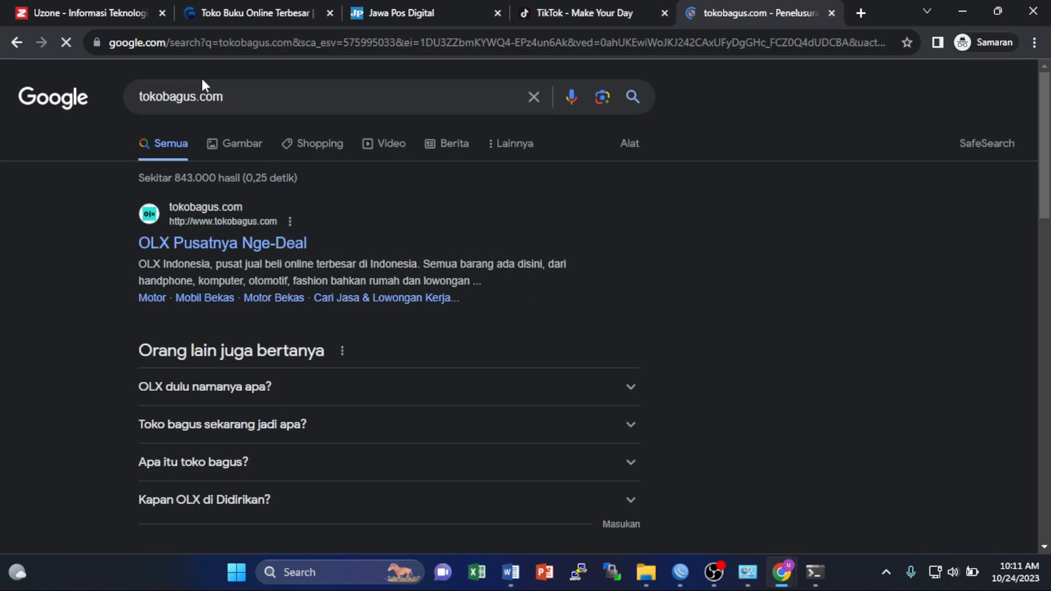
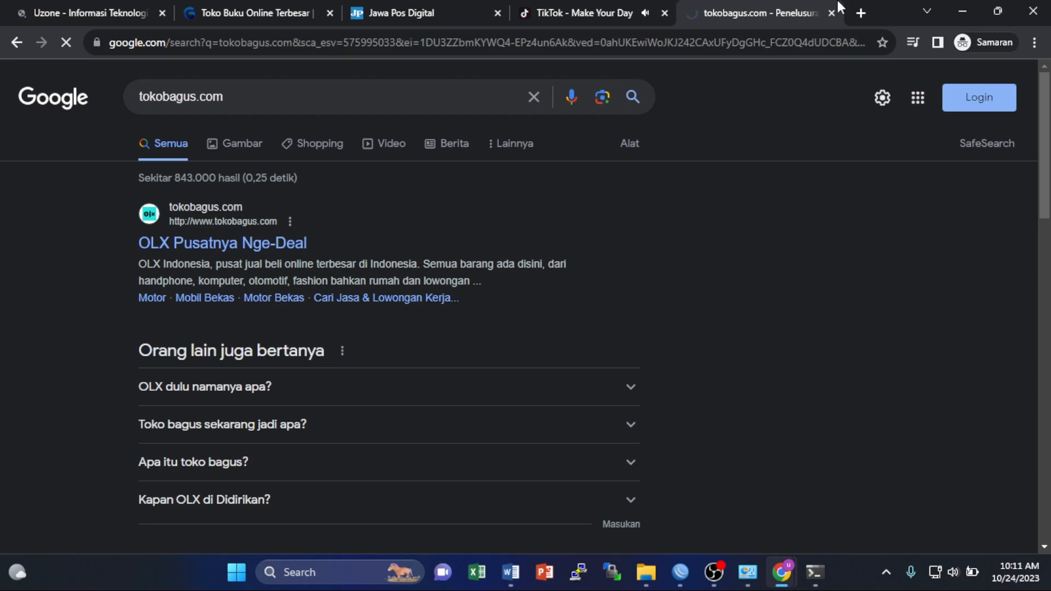
- Switch back to WinBox and remove the forward drop rule from the filter rules, declining to make a copy
click(680, 572)
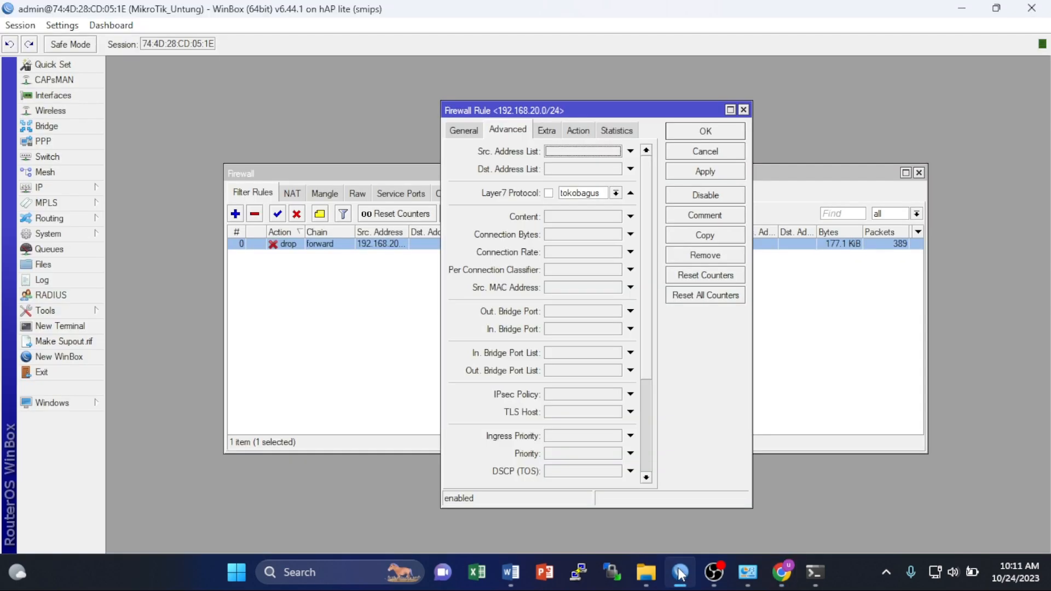
click(617, 193)
click(630, 199)
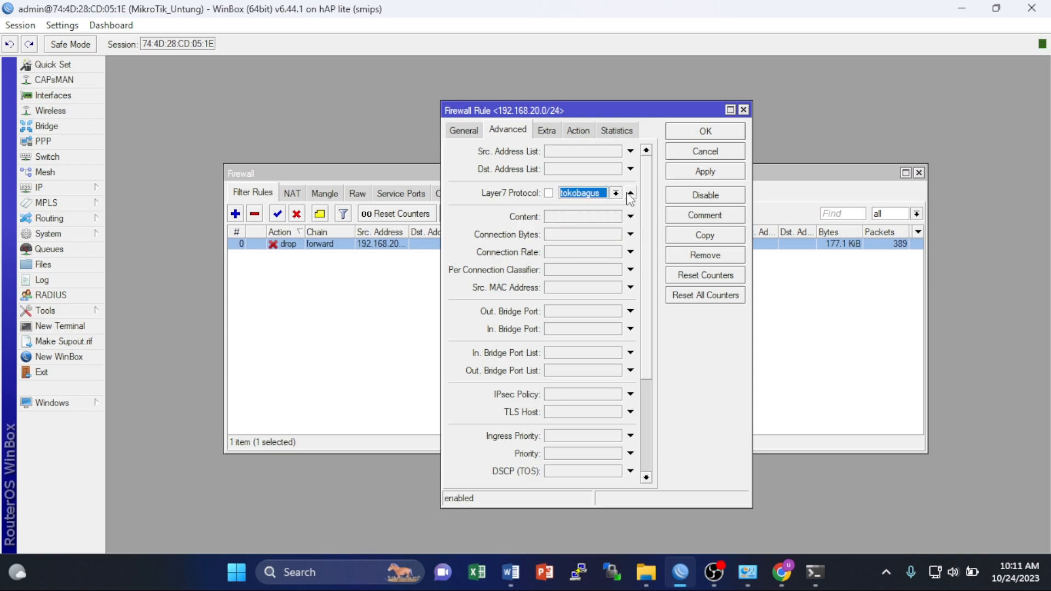
click(466, 131)
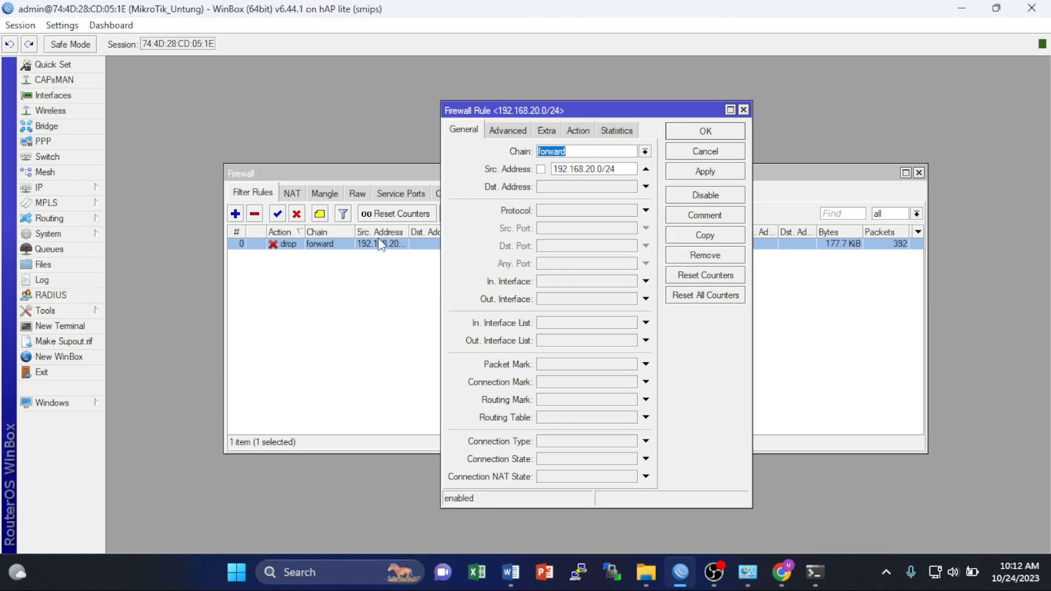
click(367, 247)
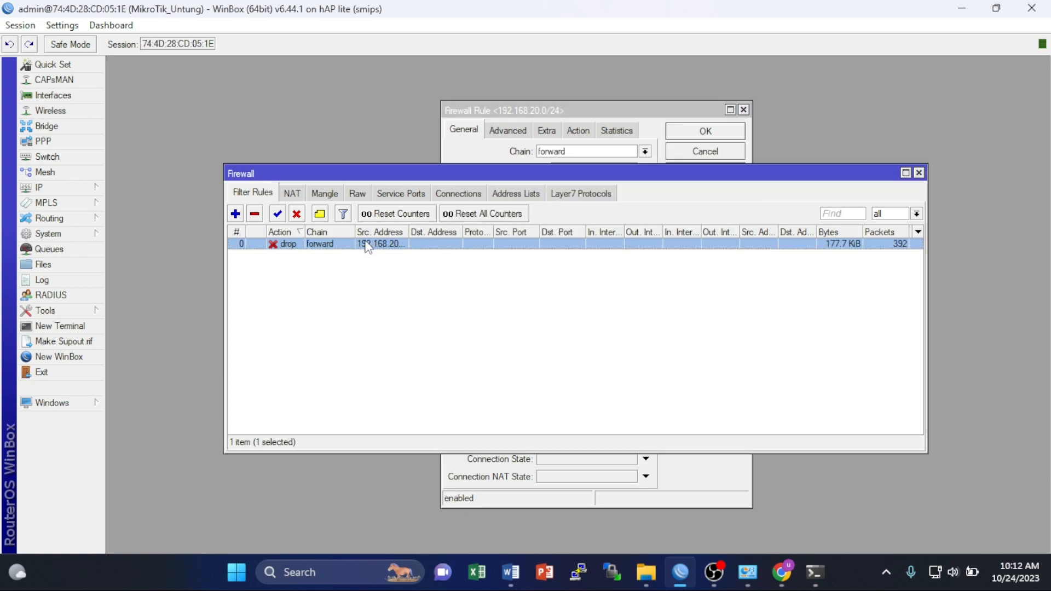
click(255, 215)
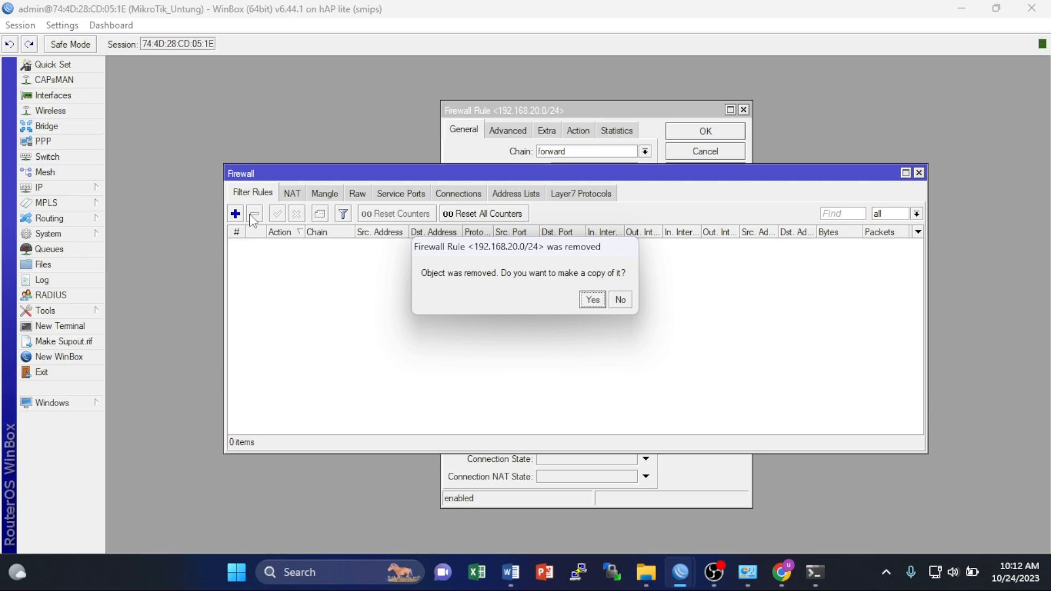
click(620, 301)
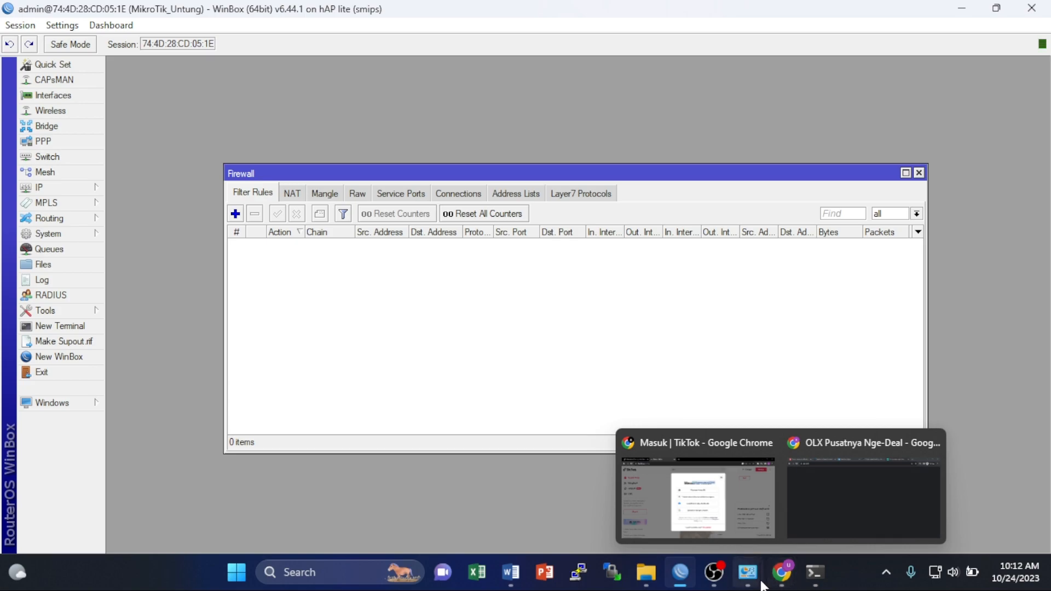
- Check the OLX page in the incognito Chrome window and dismiss its location request
mouse_move(750, 584)
mouse_move(783, 583)
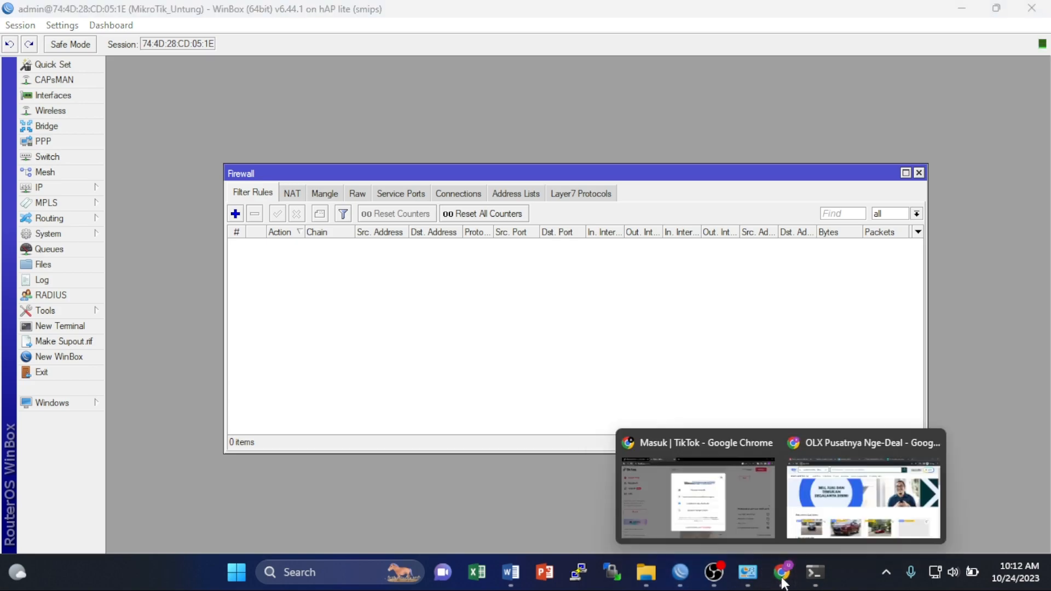
click(859, 501)
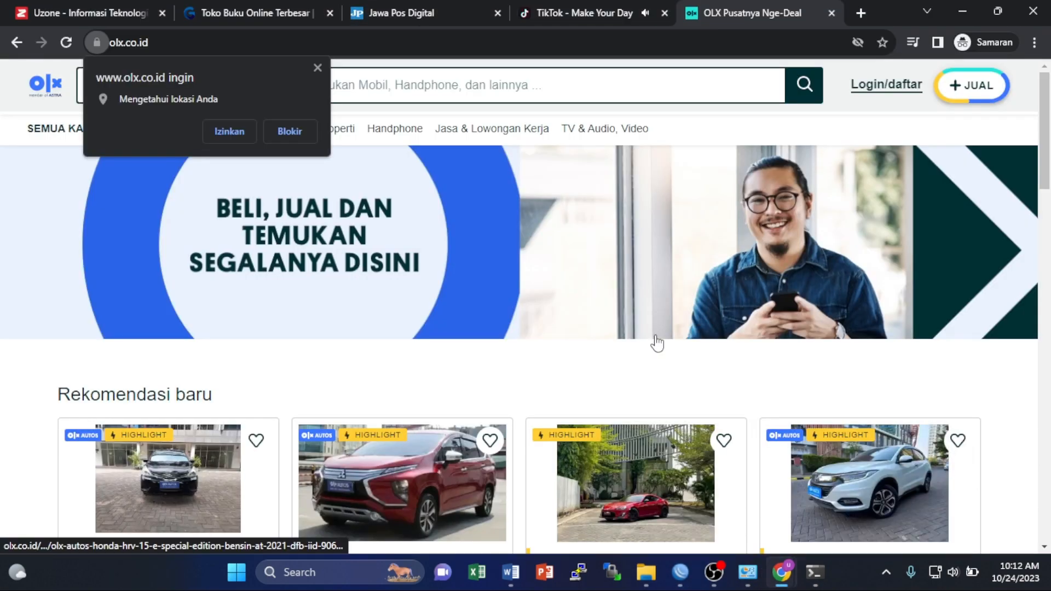
click(318, 68)
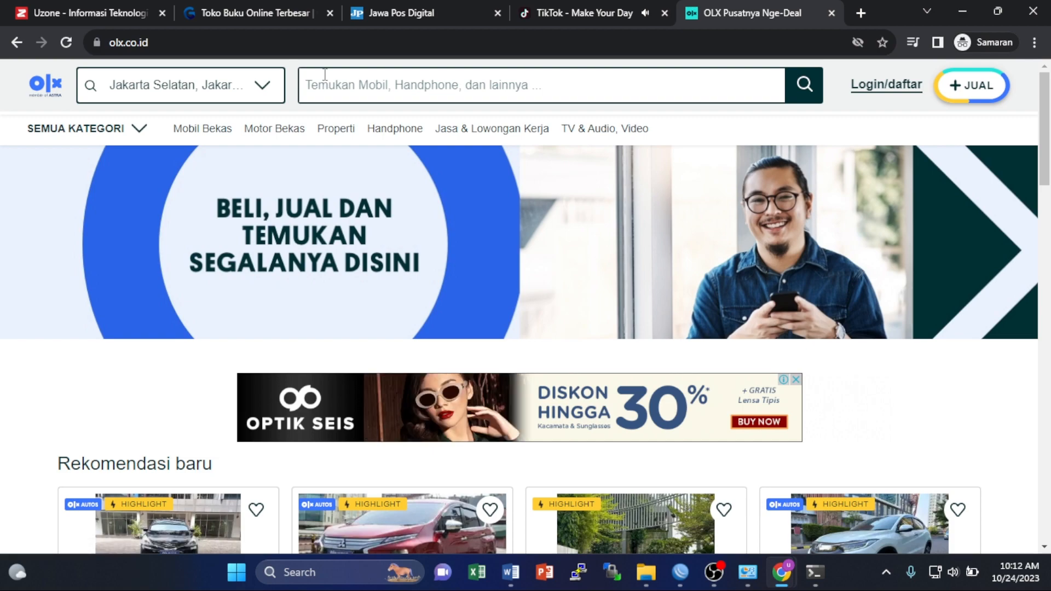
- Raise the system volume to 78
key(XF86AudioRaiseVolume)
key(XF86AudioRaiseVolume)
key(XF86AudioRaiseVolume)
key(XF86AudioRaiseVolume)
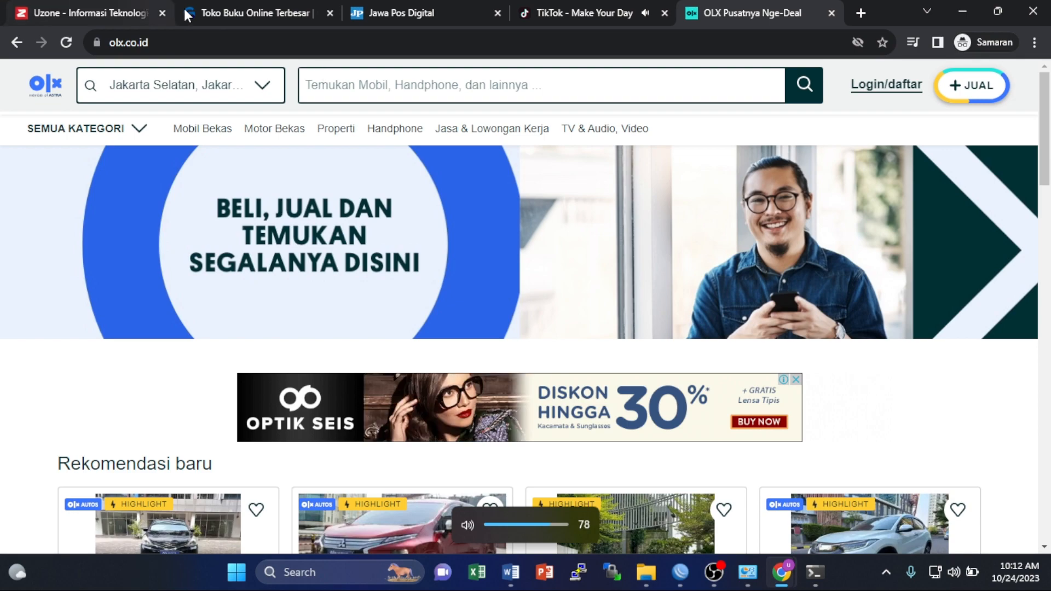
- Close the Uzone, Gramedia, Jawa Pos and TikTok tabs, keeping only the OLX tab open
click(163, 12)
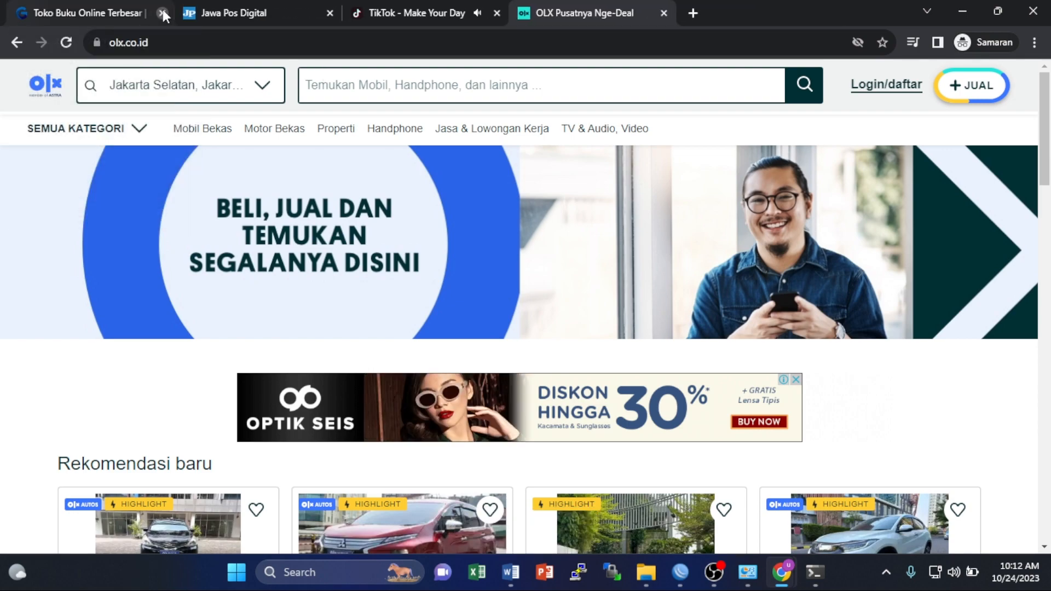
click(162, 11)
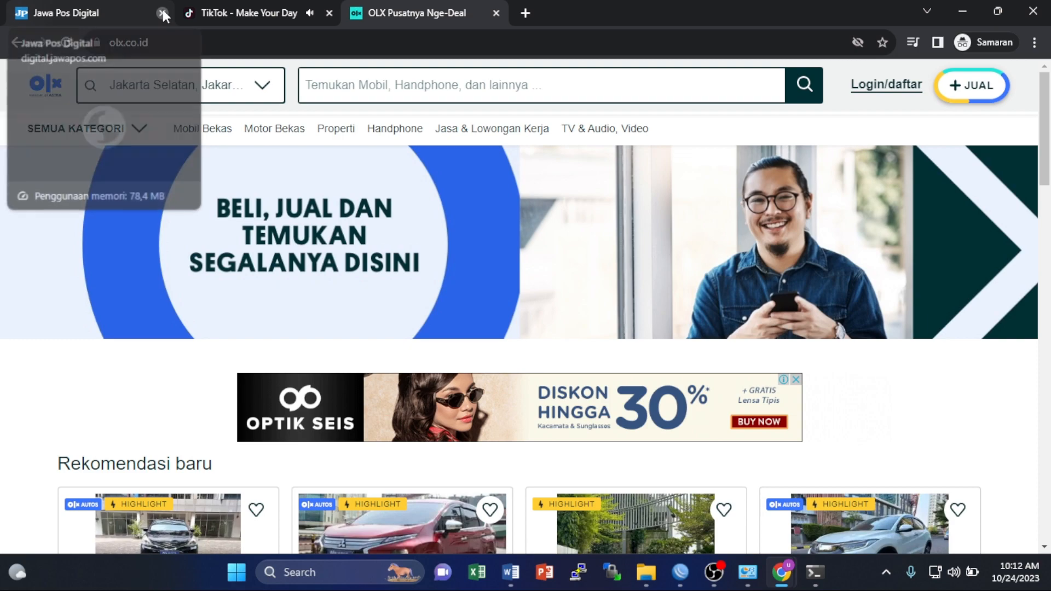
click(163, 11)
click(162, 12)
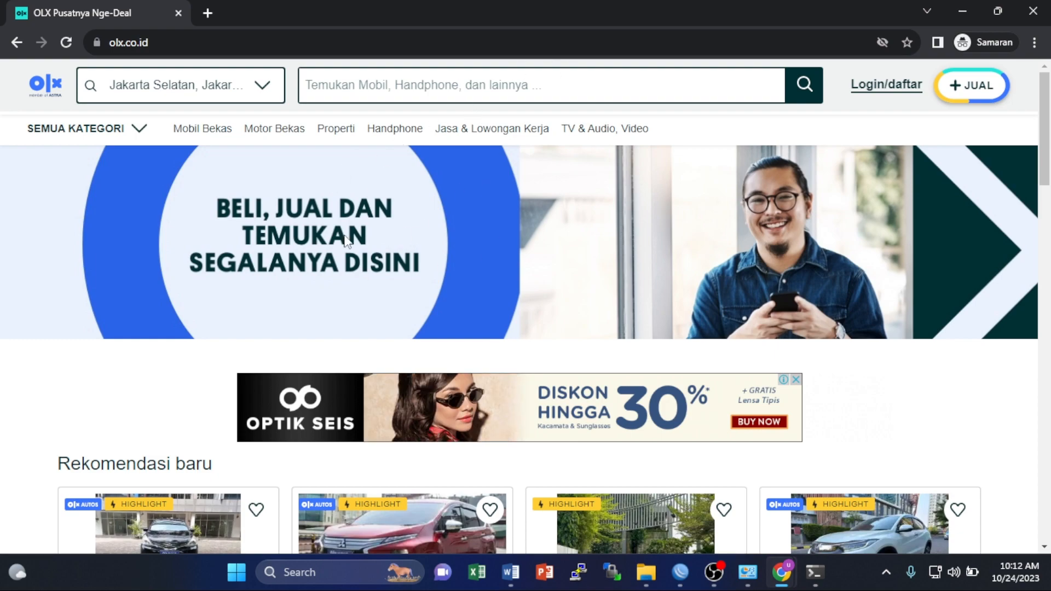
- Open a blank incognito tab and close the OLX tab
click(207, 13)
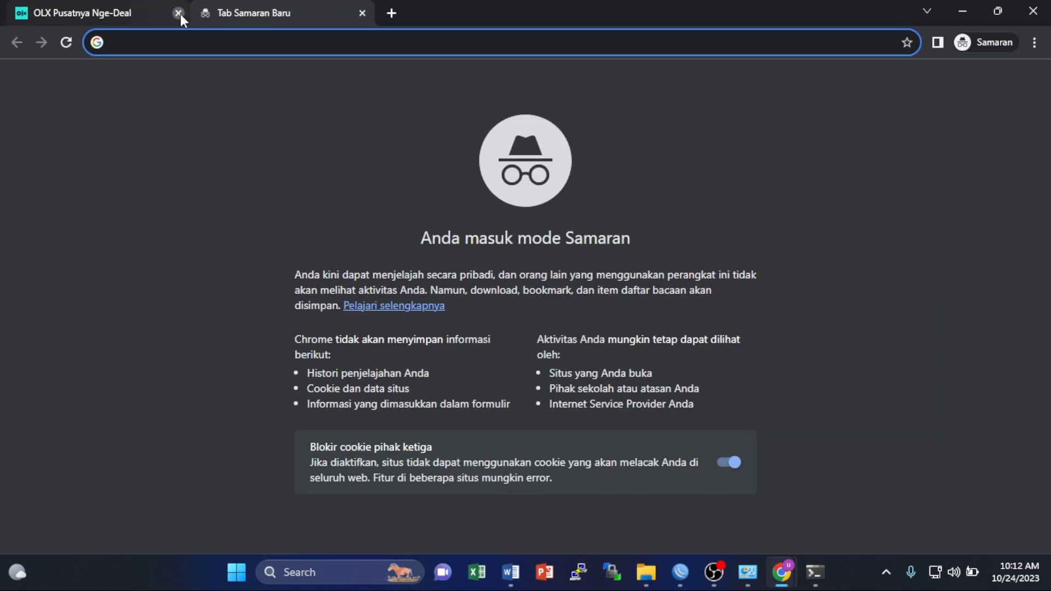
click(178, 13)
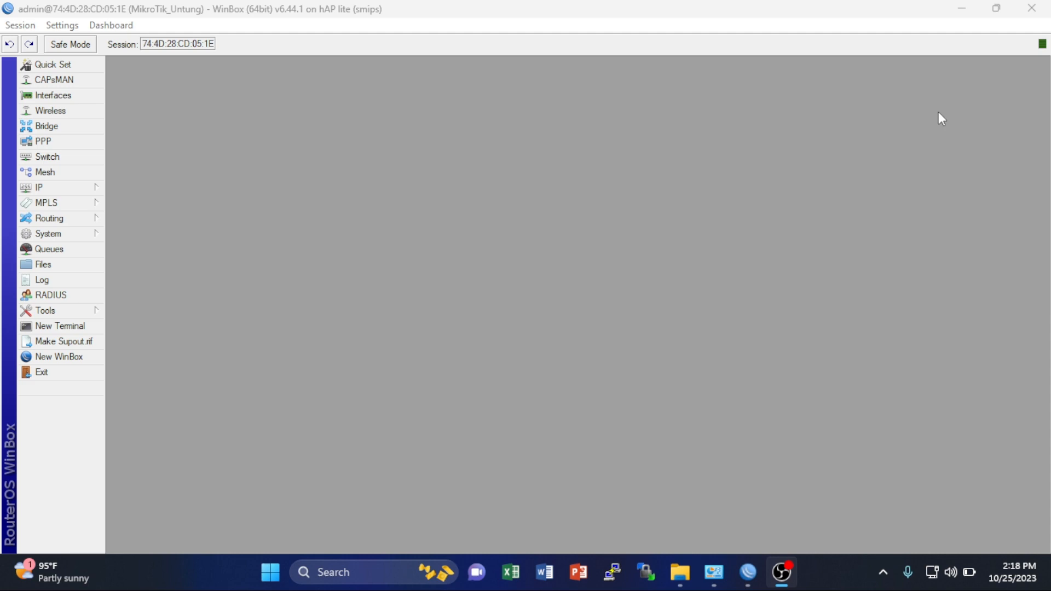
- Switch to WinBox, open the firewall's mangle rules and start a new rule with the prerouting chain
click(950, 17)
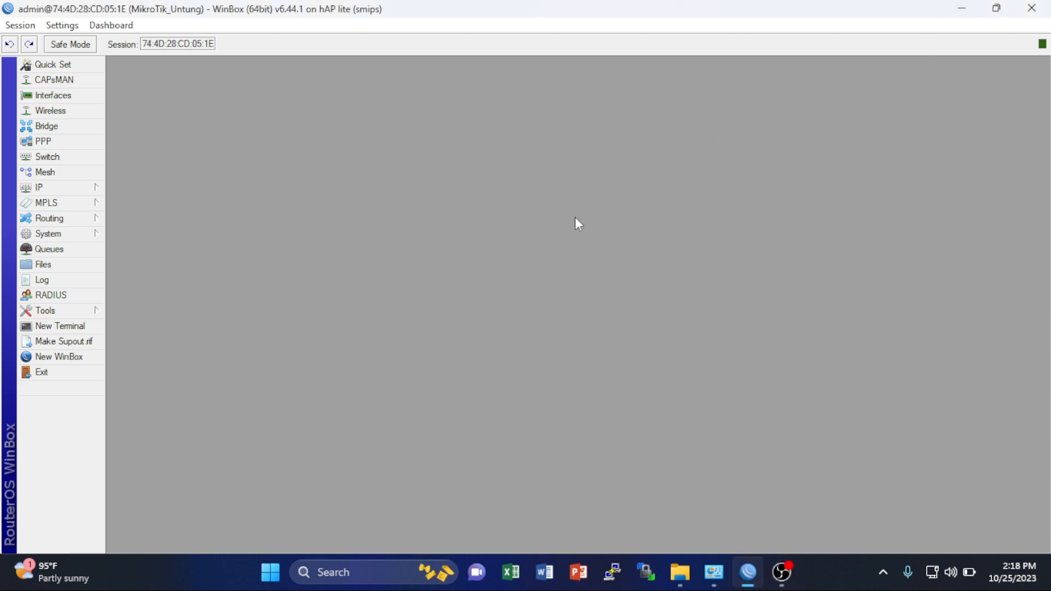
click(80, 191)
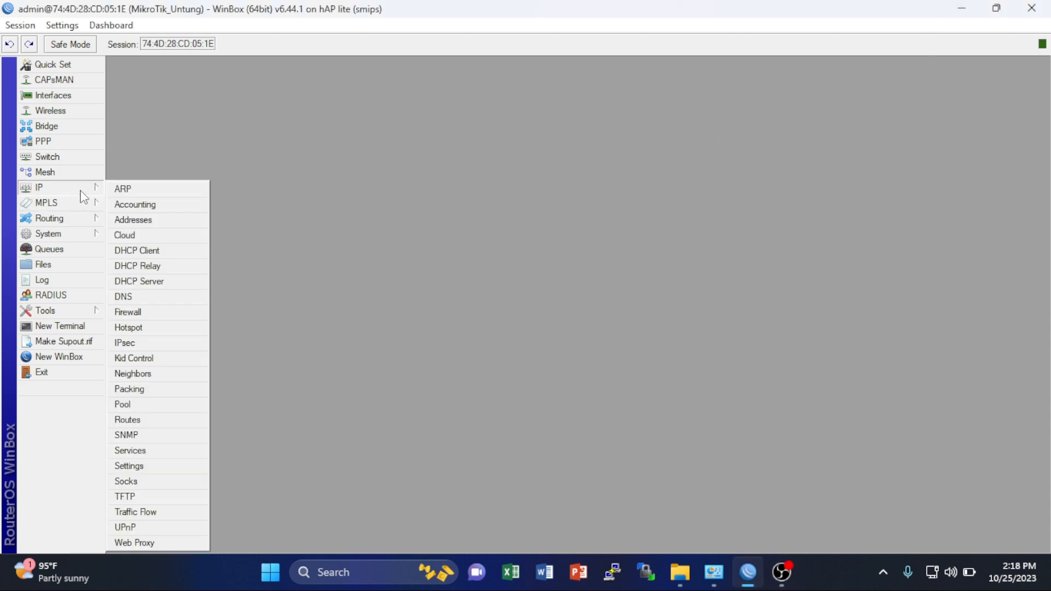
click(134, 318)
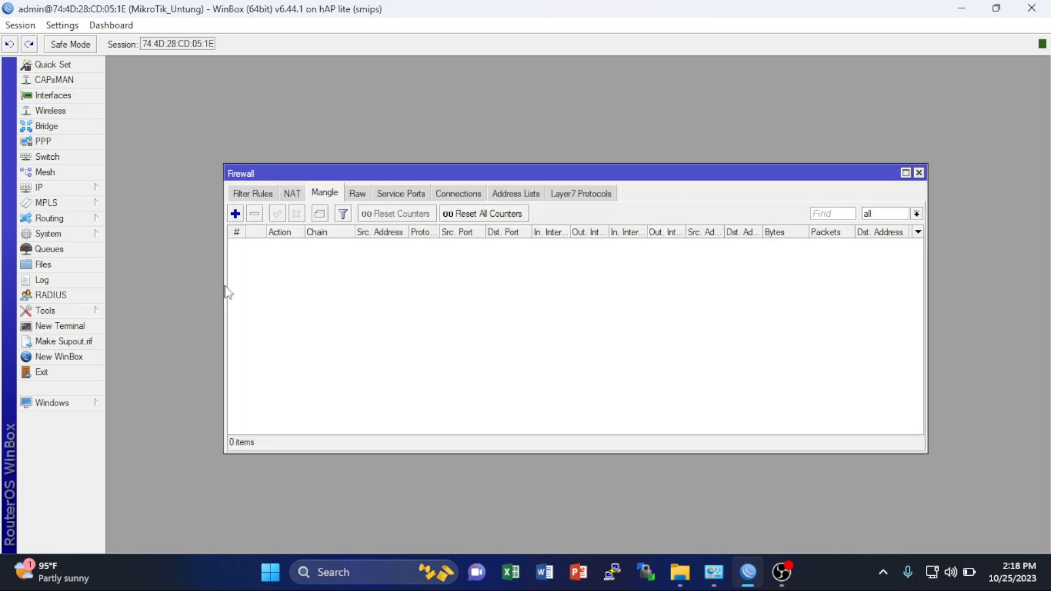
click(236, 215)
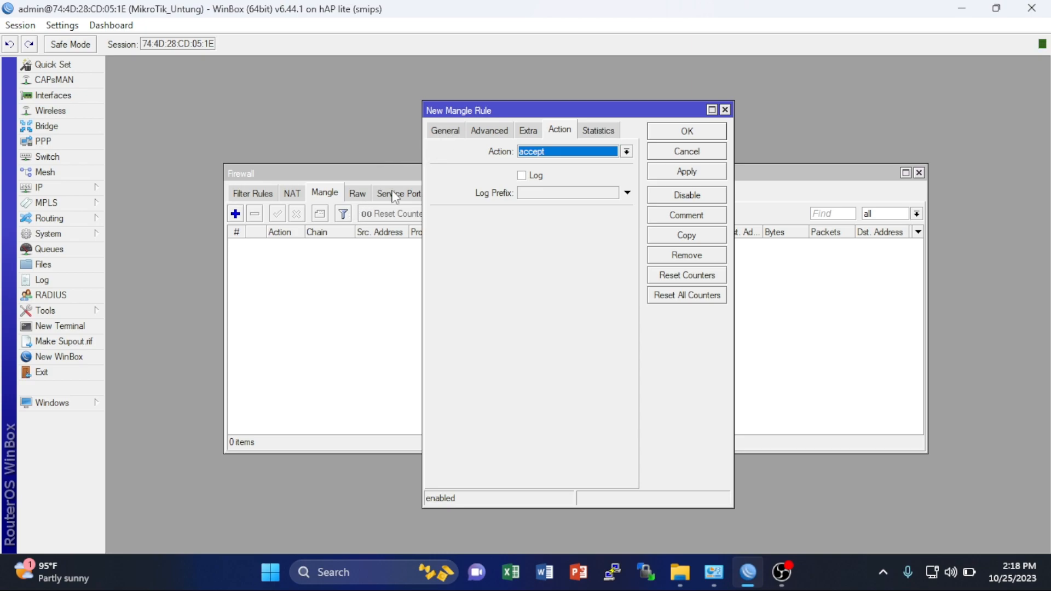
click(725, 110)
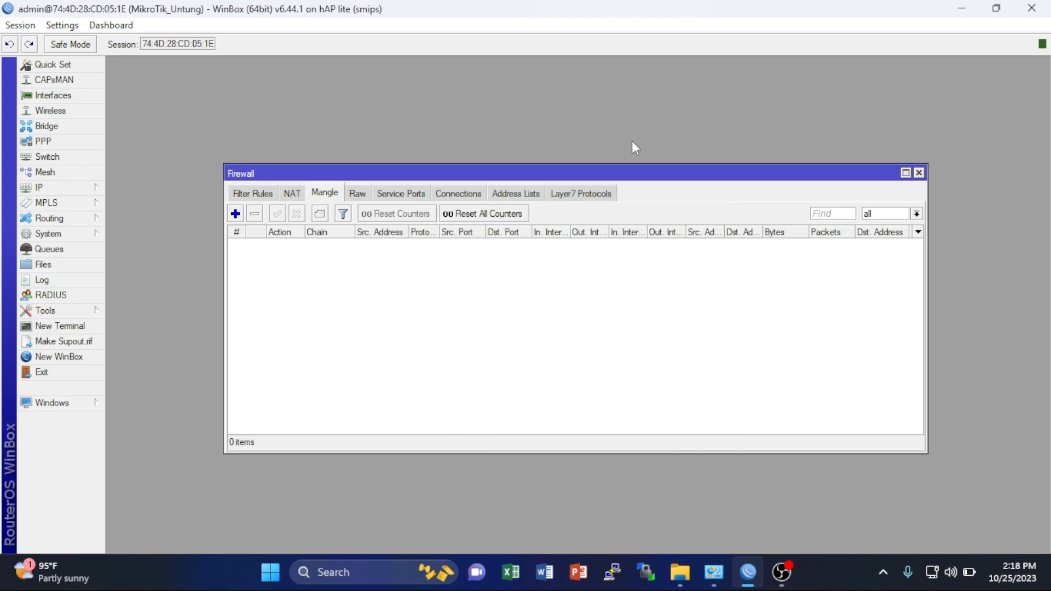
click(237, 214)
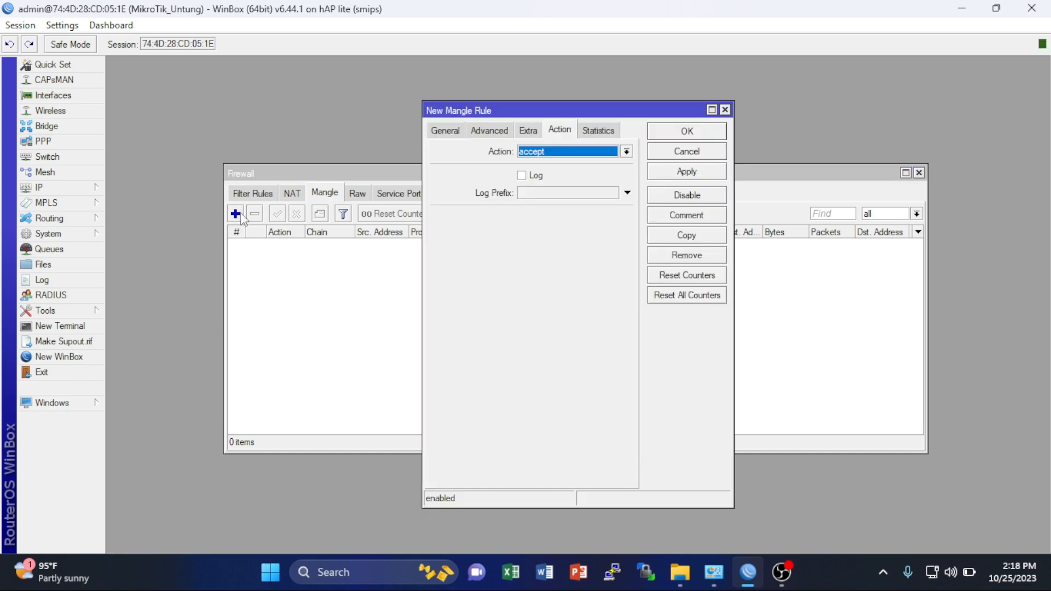
click(452, 132)
click(627, 152)
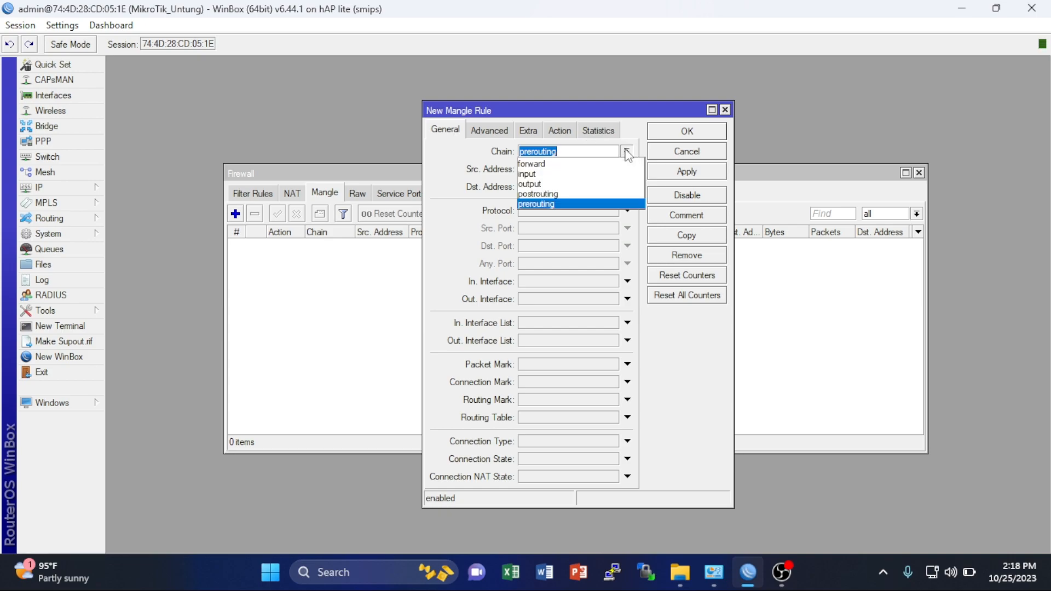
click(582, 205)
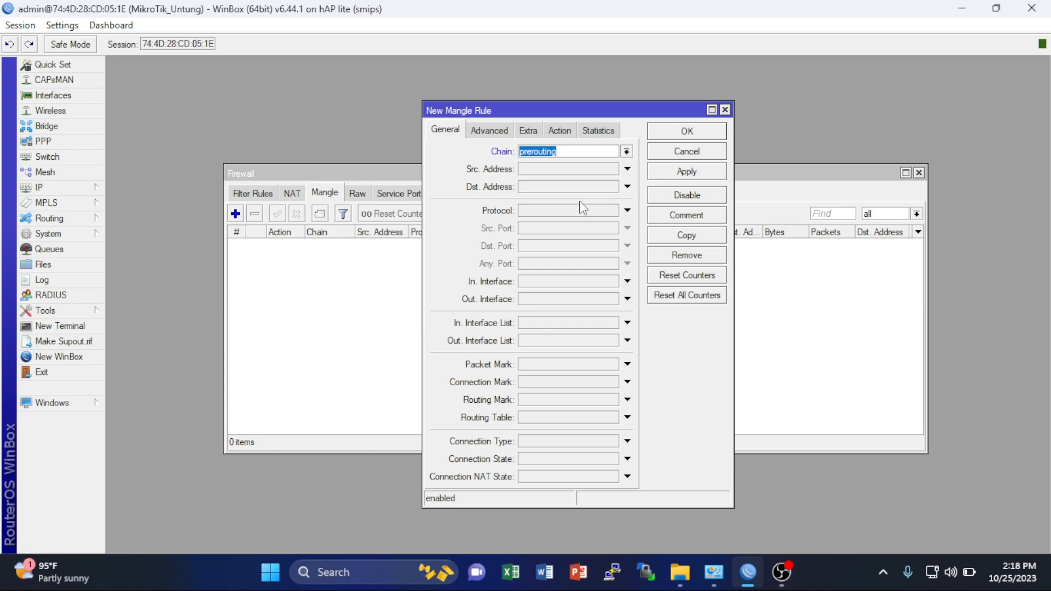
- Set the new mangle rule's source address to 192.168.20.0/24 and its protocol to icmp
click(570, 170)
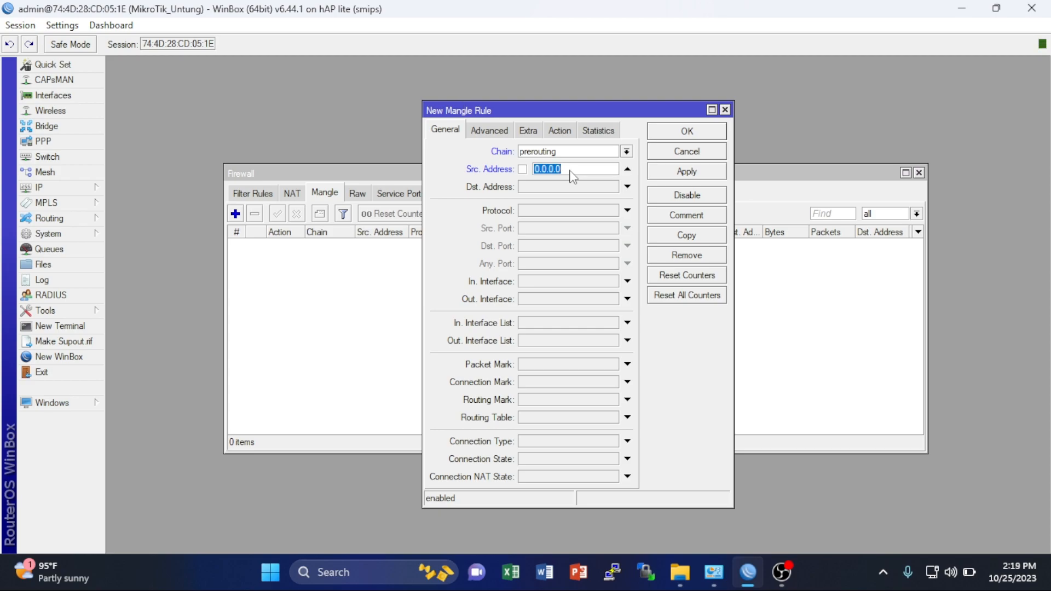
text(192.168.20.0/24)
click(627, 211)
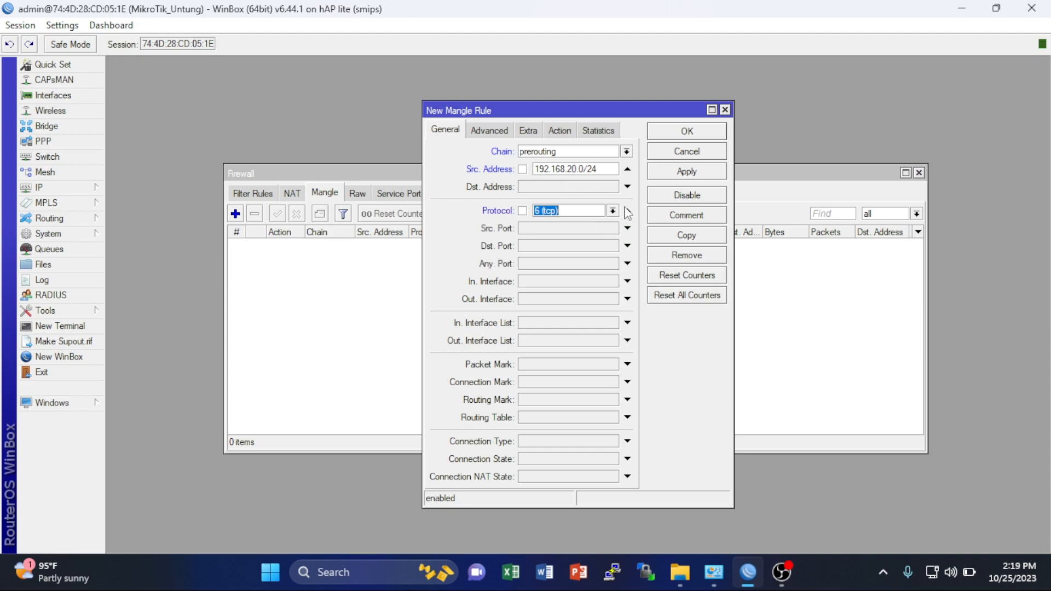
click(612, 211)
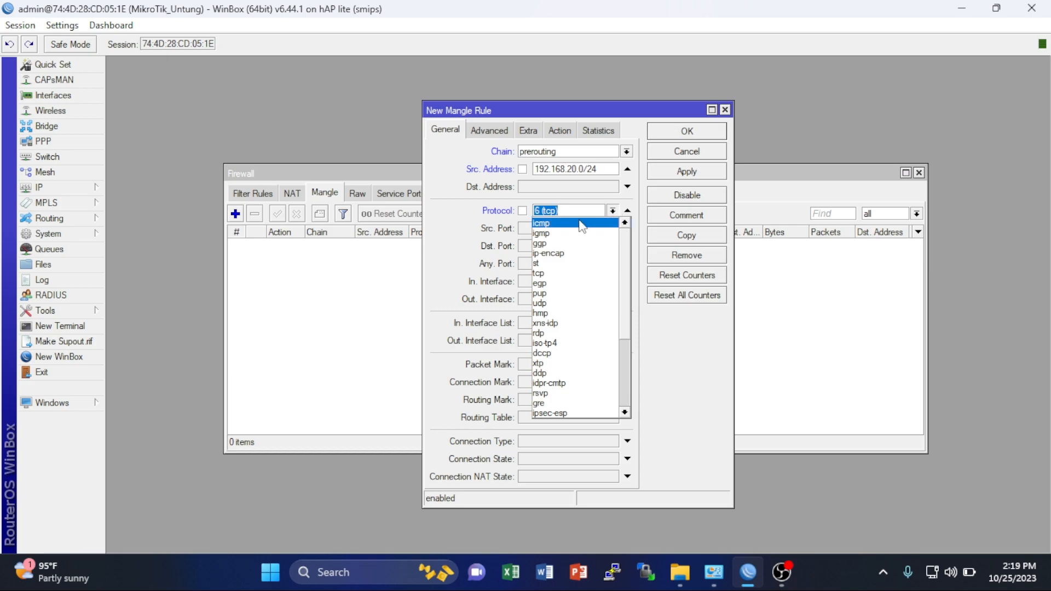
click(570, 223)
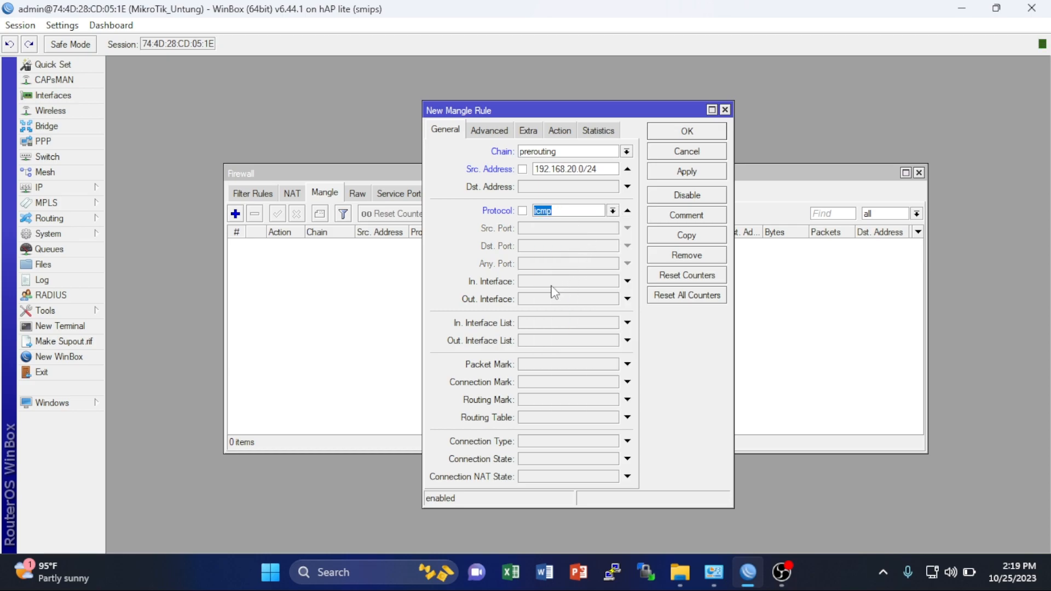
- Set the rule's action to mark connection with the new connection mark PING and save the rule
click(557, 132)
click(626, 151)
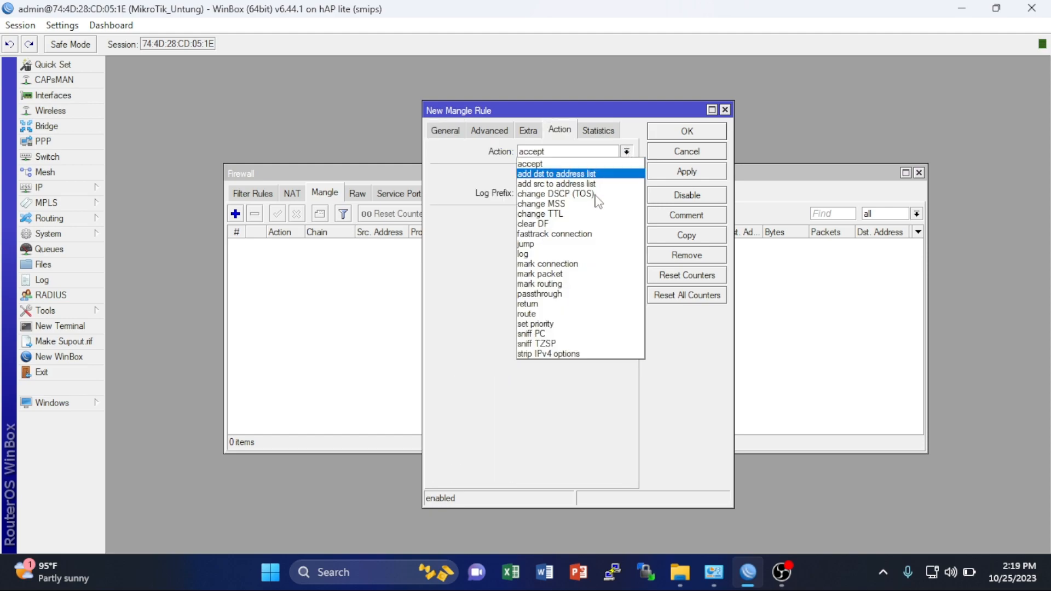
click(571, 264)
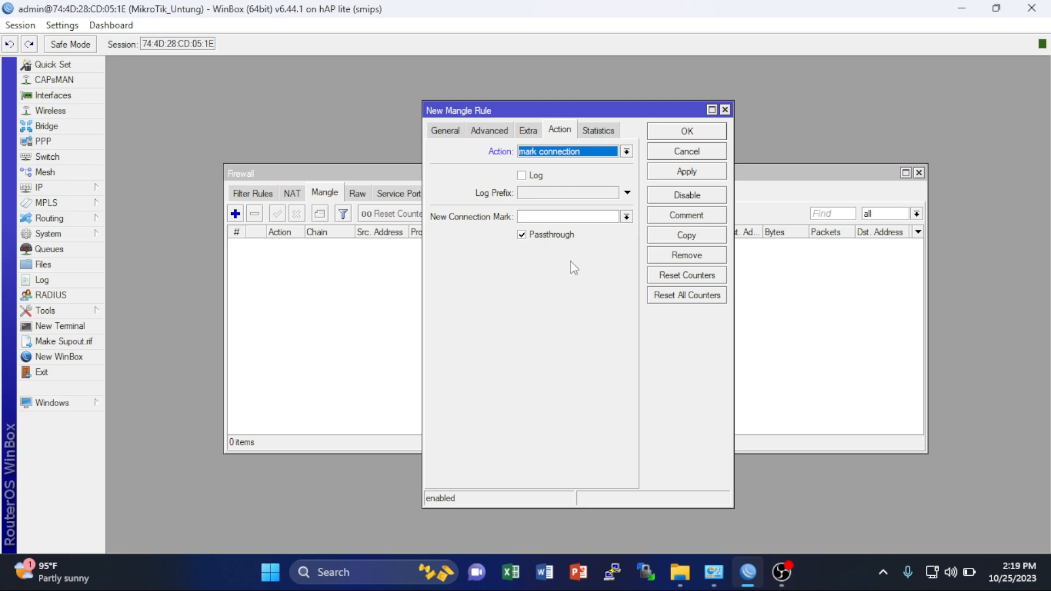
click(575, 216)
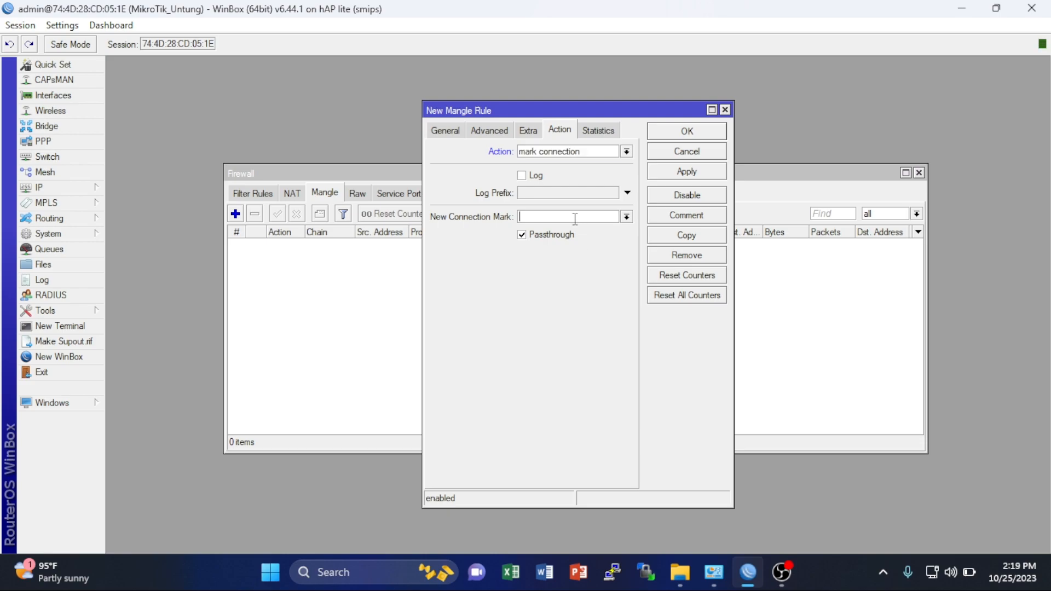
text(PING)
click(682, 175)
click(683, 134)
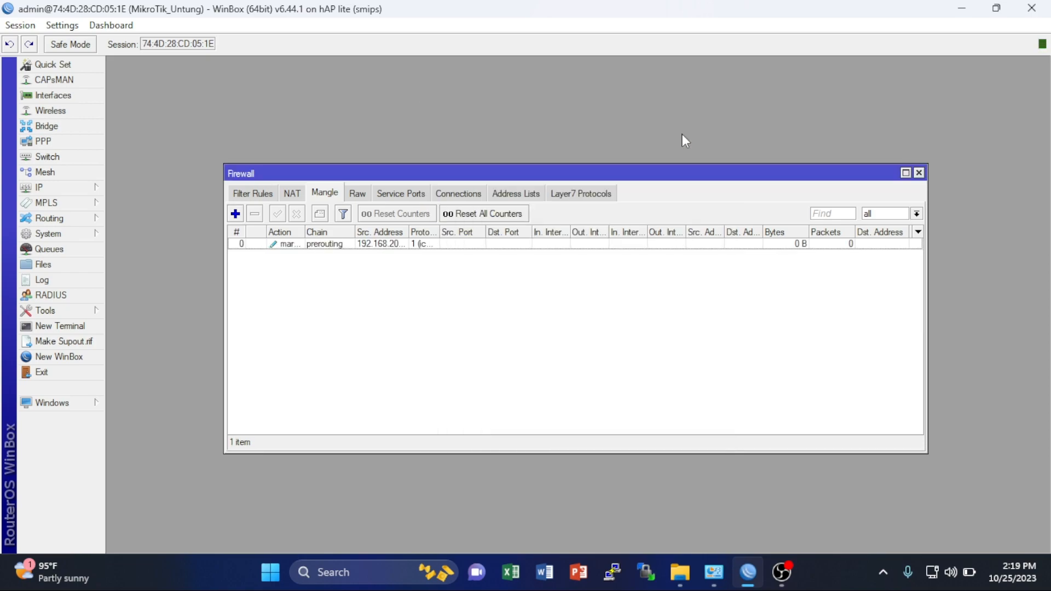
- Look at the NAT and mangle rules and the firewall's active connections
click(294, 198)
click(323, 195)
click(473, 195)
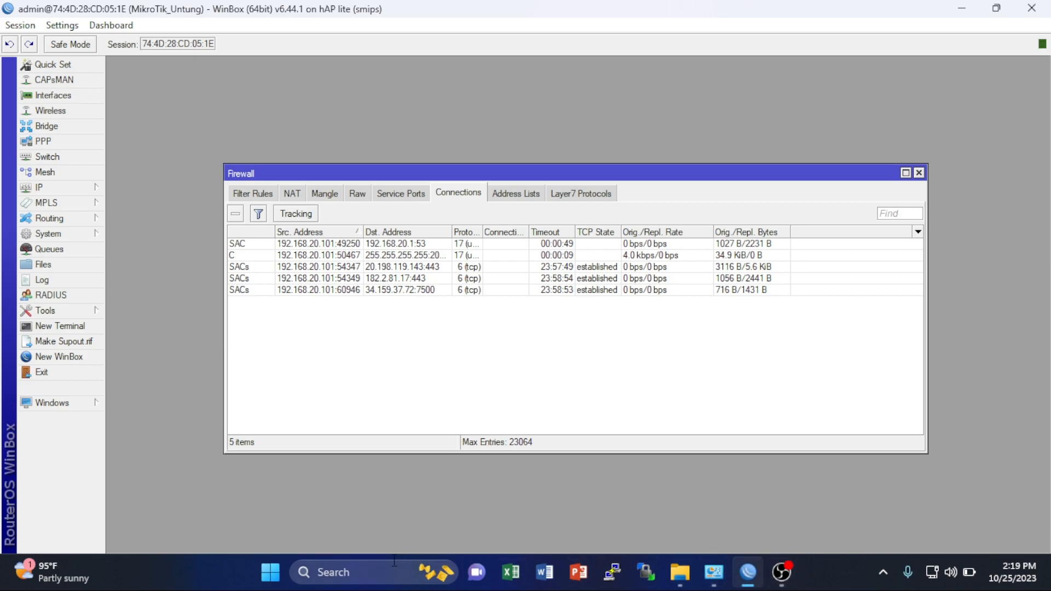
- Ping 192.168.20.1 from a Command Prompt and check the firewall's active connections in WinBox
key(super+r)
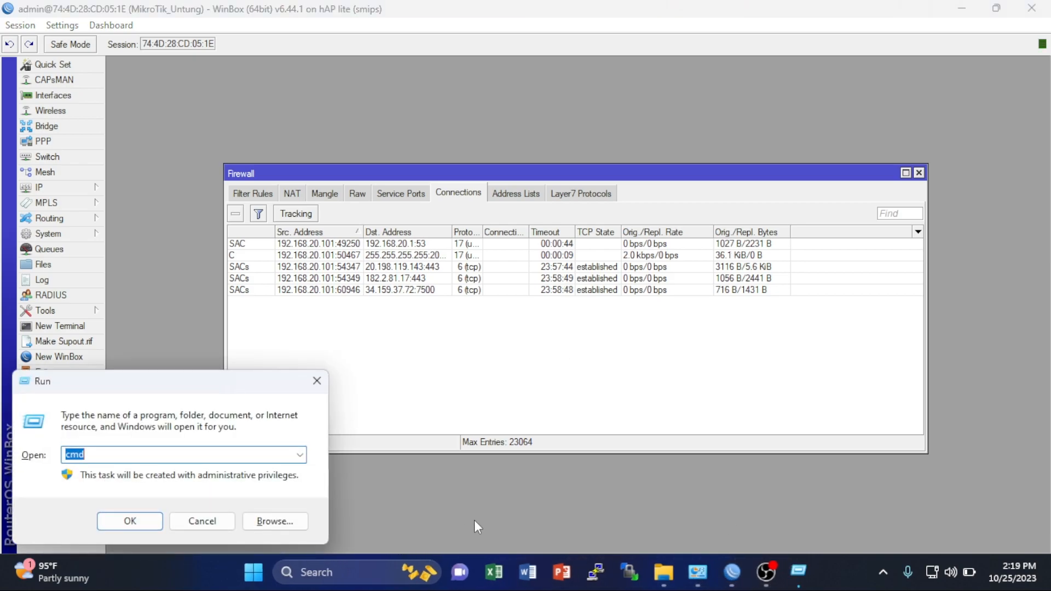
key(Return)
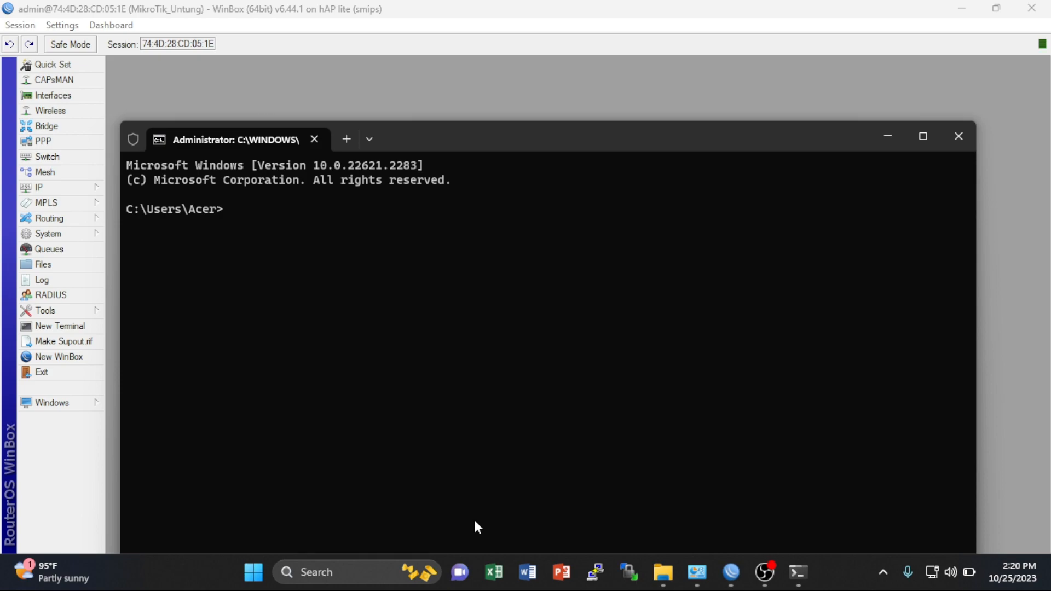
text(ping 192.168.20.1)
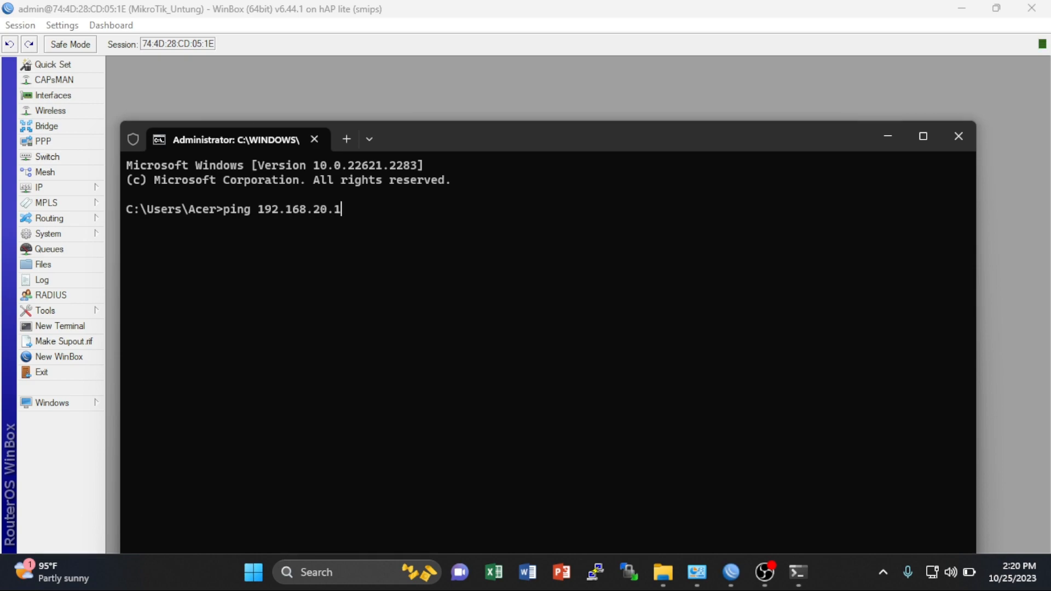
key(Return)
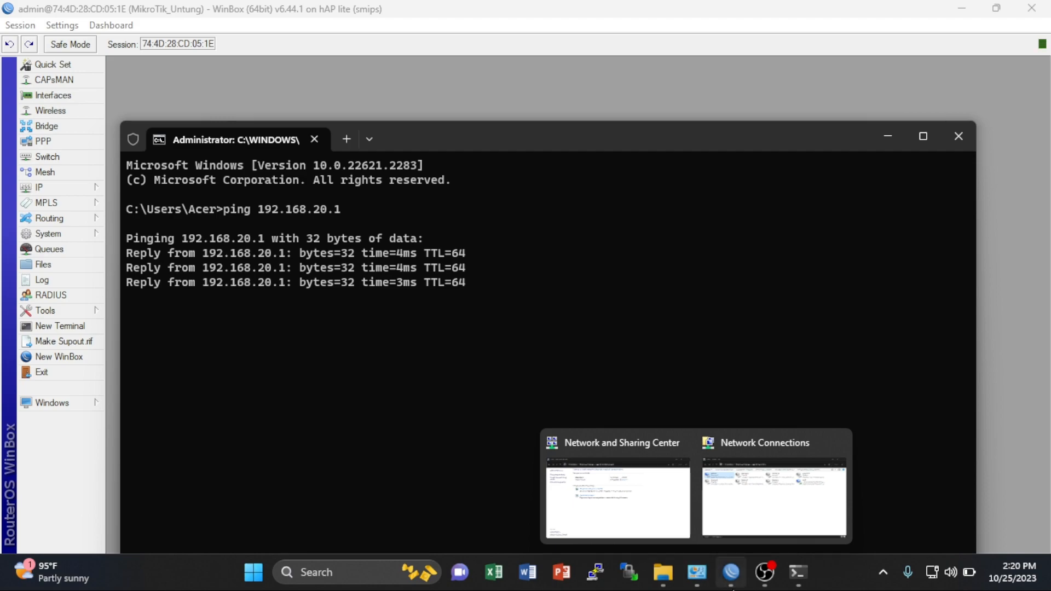
click(731, 572)
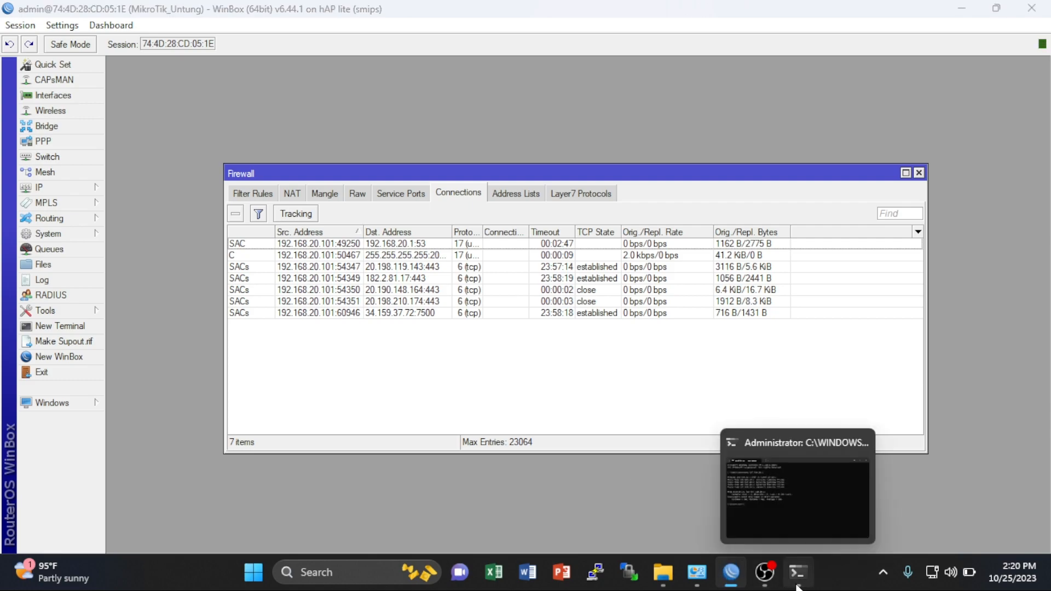
- Repeat the ping to 192.168.20.1 in Command Prompt and recheck the active connections in WinBox
click(796, 573)
key(Up)
key(Return)
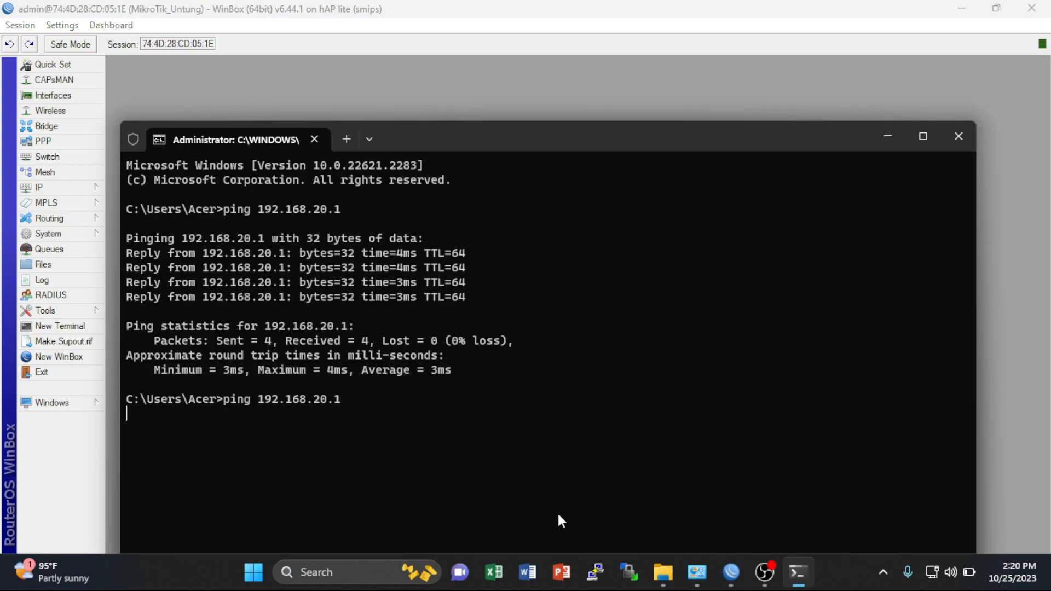
click(731, 573)
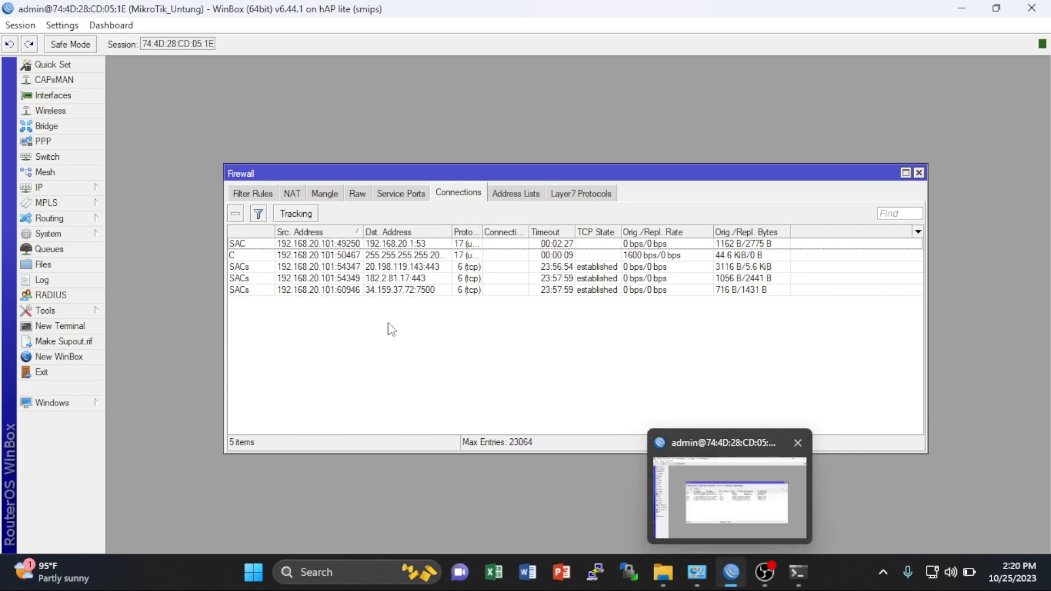
- Start a second mangle rule in the prerouting chain with source address 192.168.20.0/24 and protocol tcp
click(326, 198)
click(236, 214)
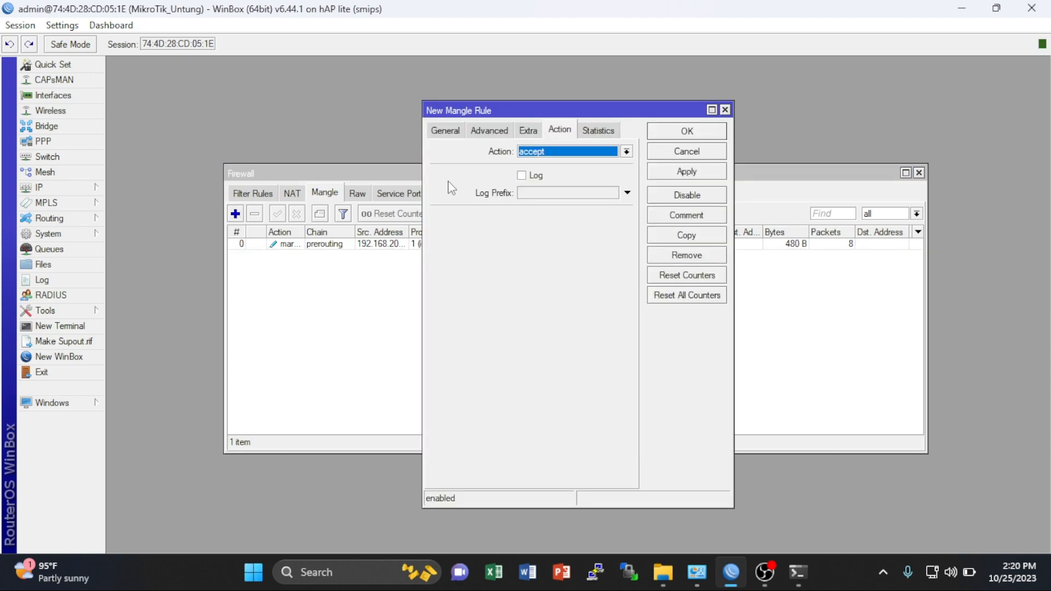
click(446, 130)
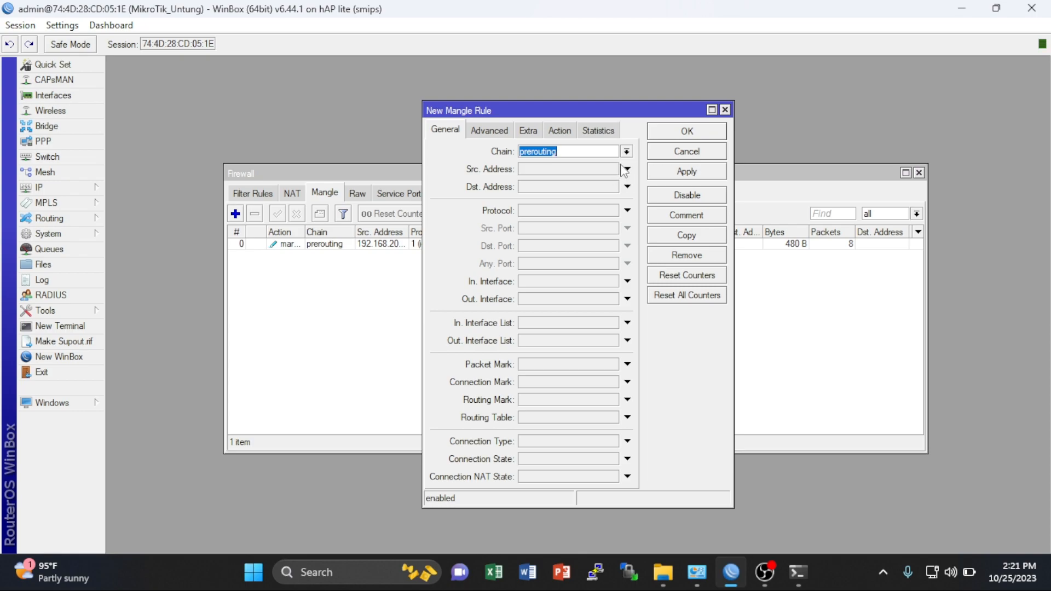
click(588, 171)
text(19)
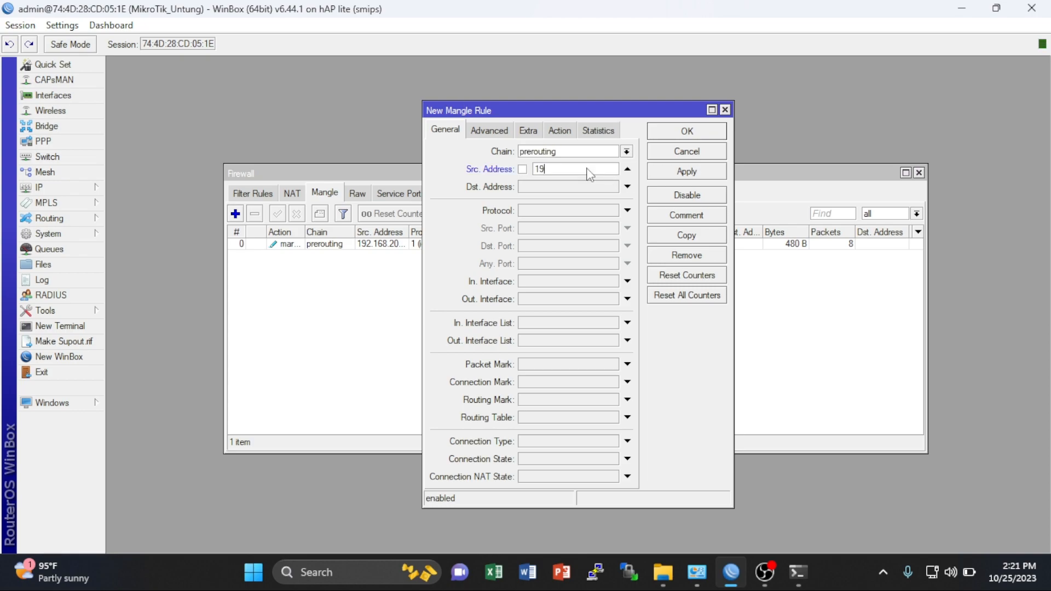
text(2.168.20.0/24)
key(Tab)
key(Tab)
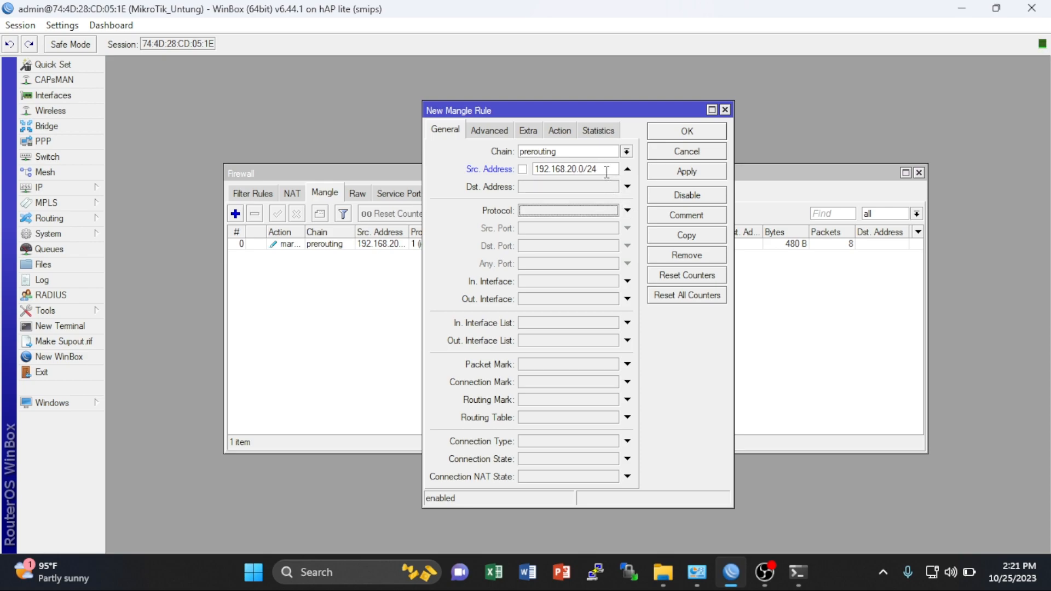
click(626, 211)
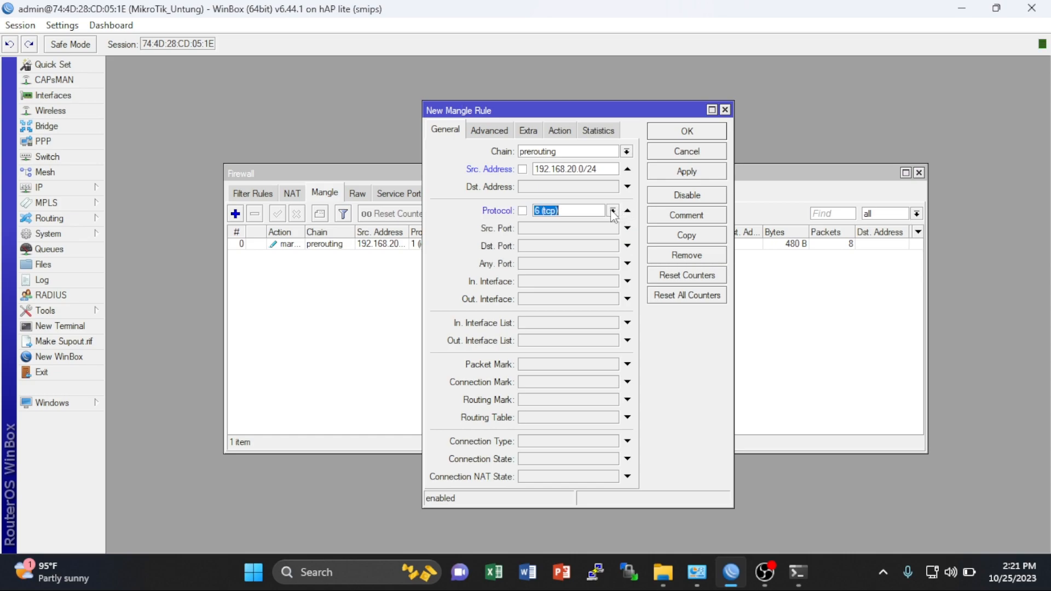
click(612, 211)
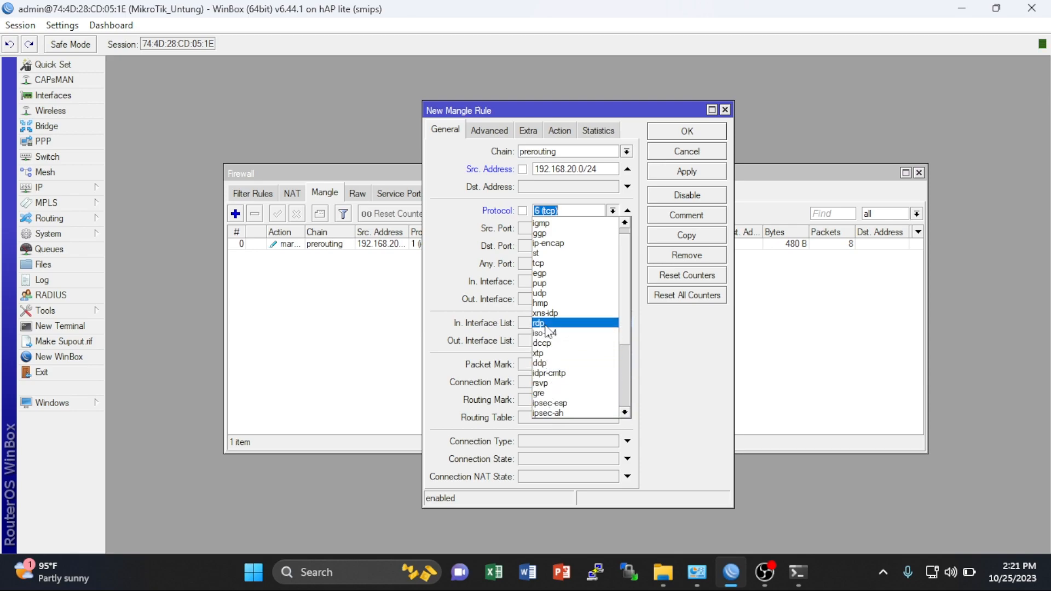
click(544, 264)
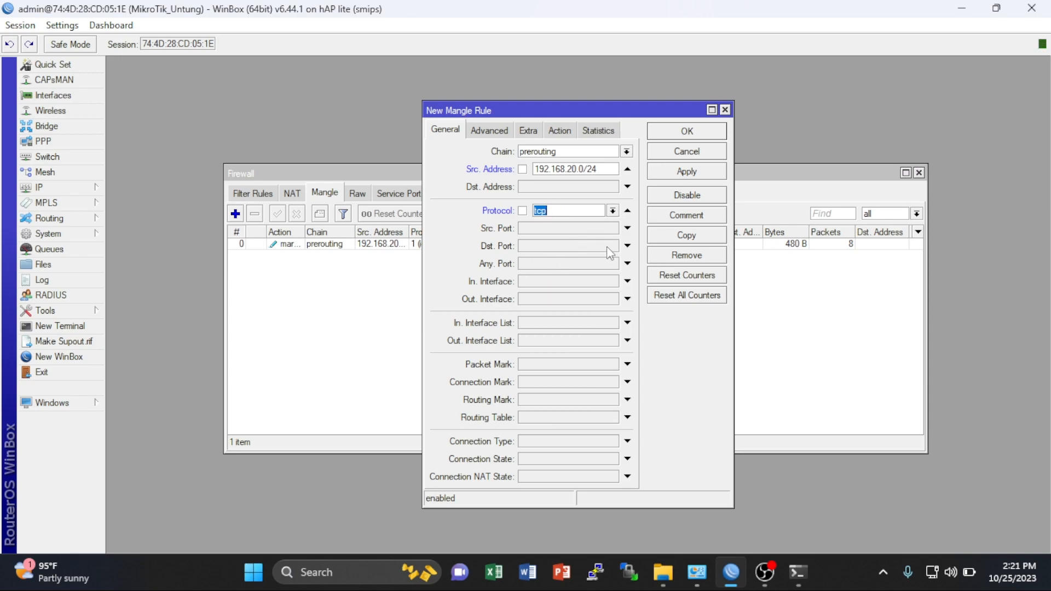
- Set the tcp mangle rule's action to mark connection with the new connection mark HTTP and save the rule
click(564, 133)
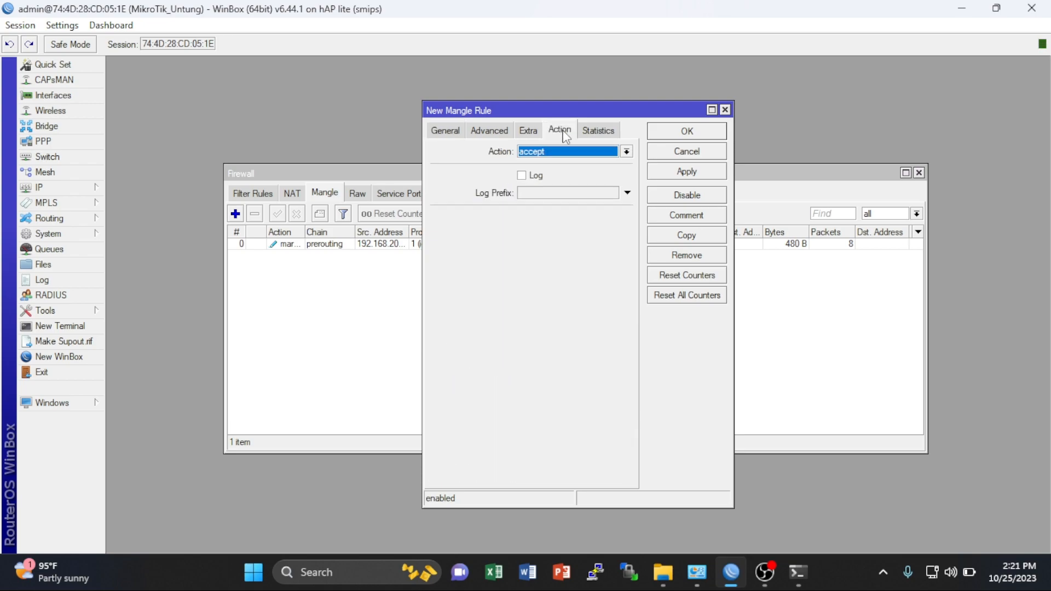
click(626, 152)
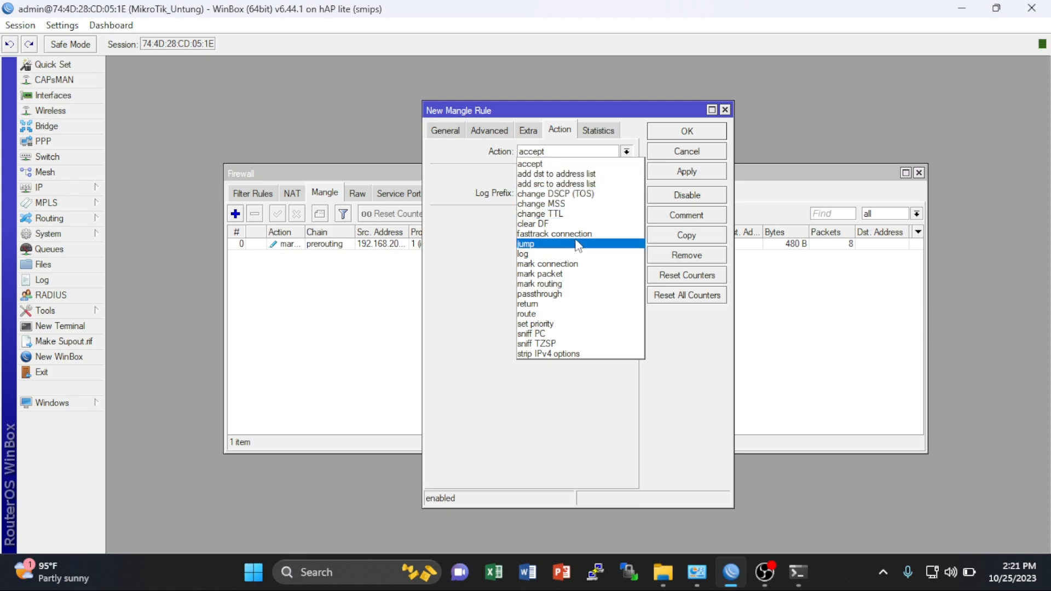
click(567, 265)
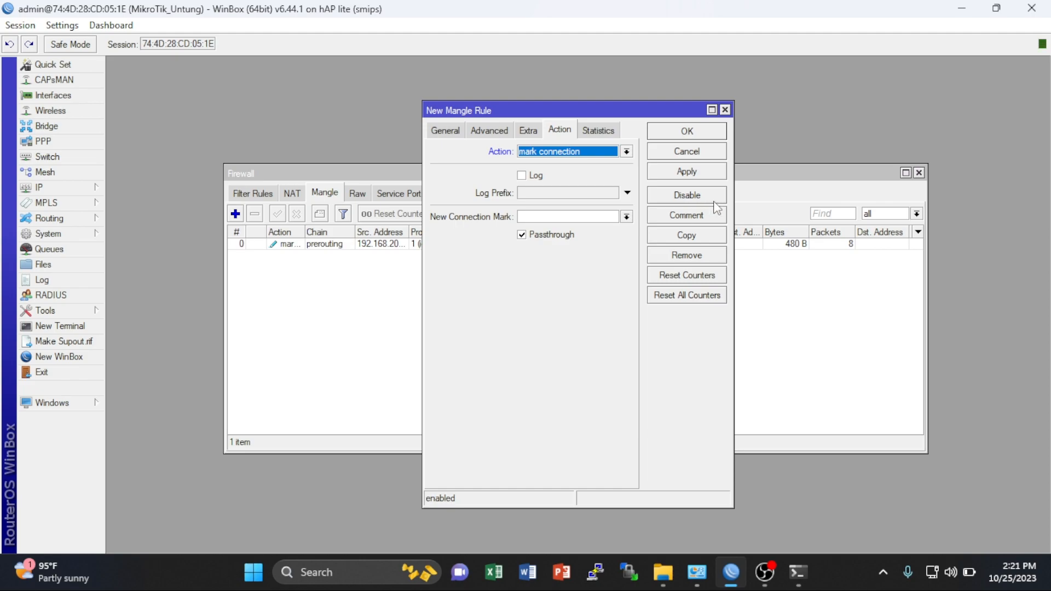
click(537, 218)
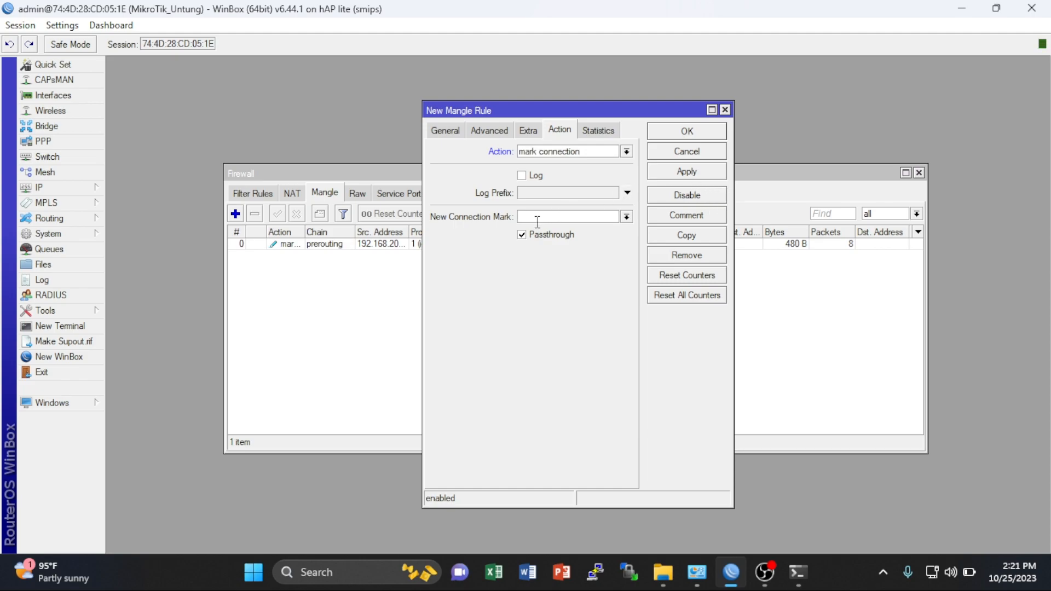
text(HTTP)
click(684, 172)
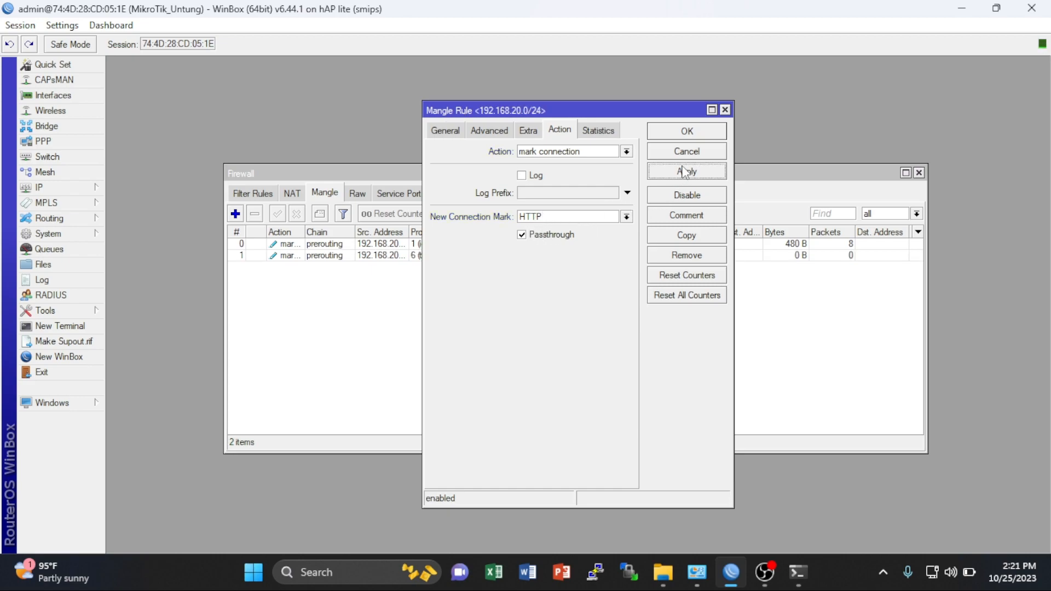
click(684, 132)
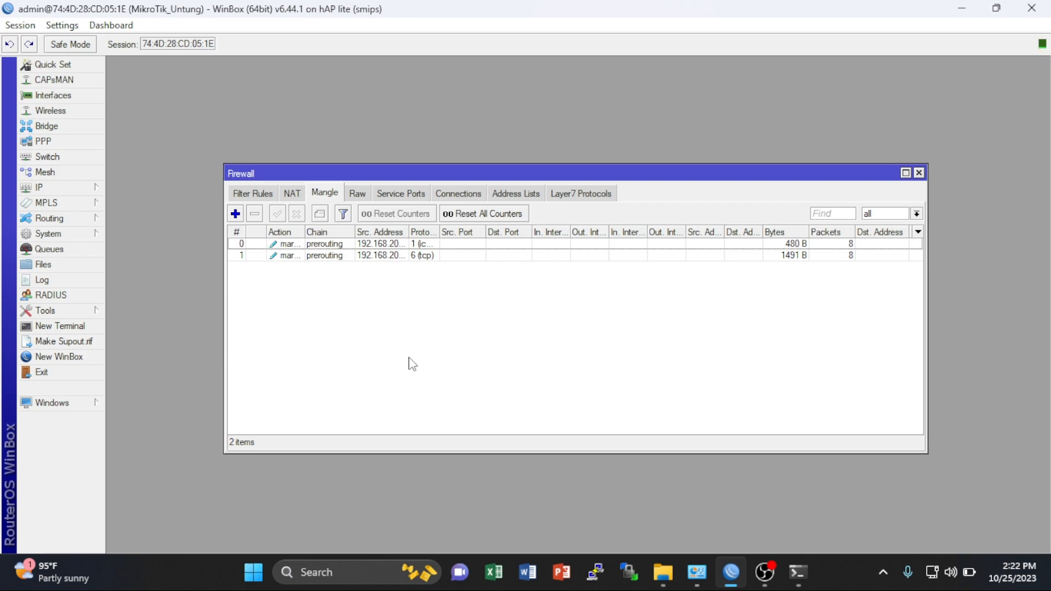
- Open Google Chrome and search Google for "situs http" to generate web traffic
click(363, 573)
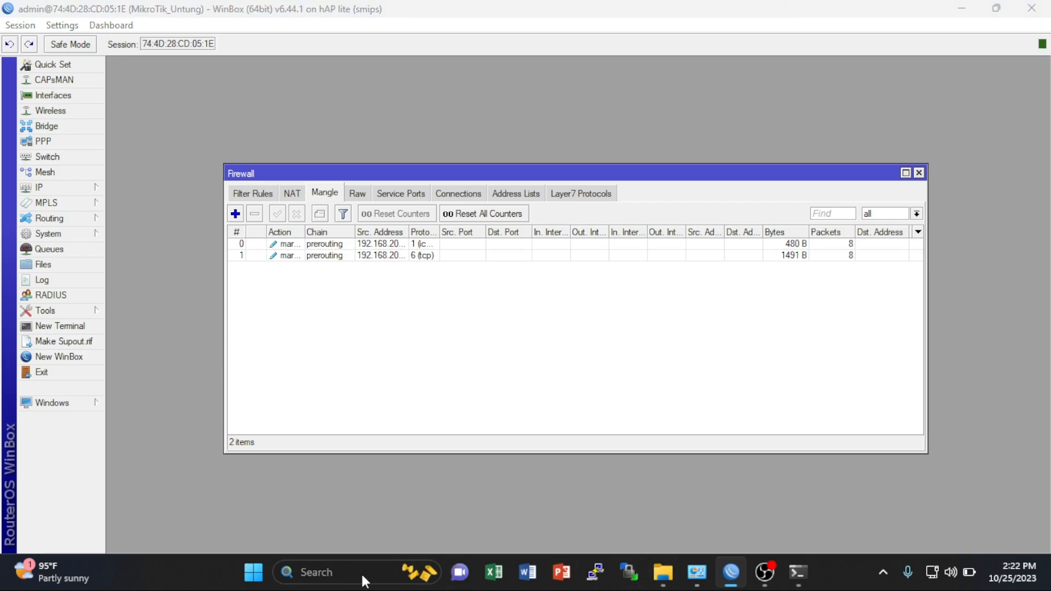
text(chro)
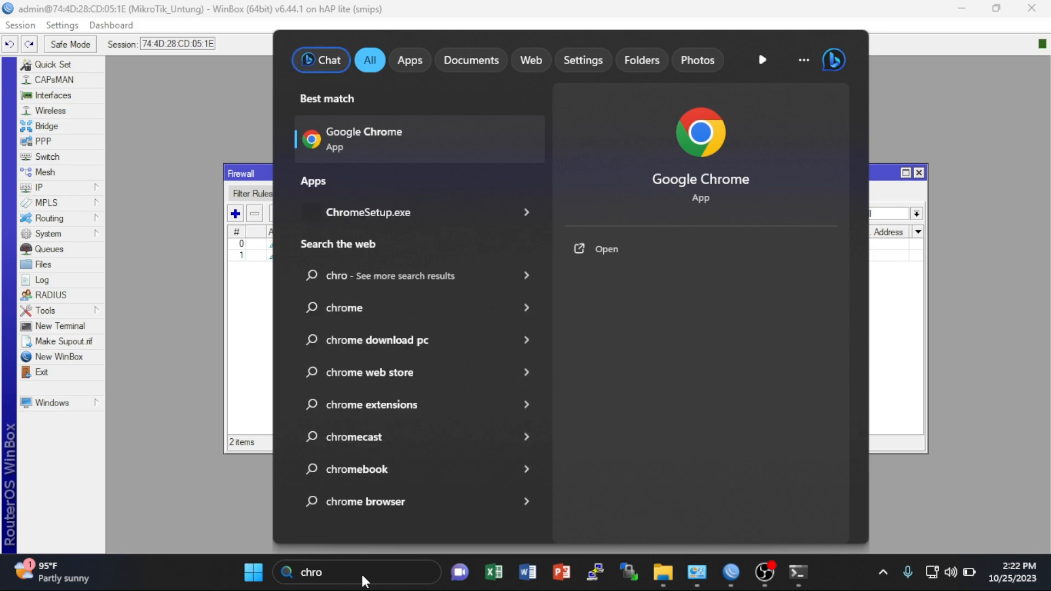
key(Return)
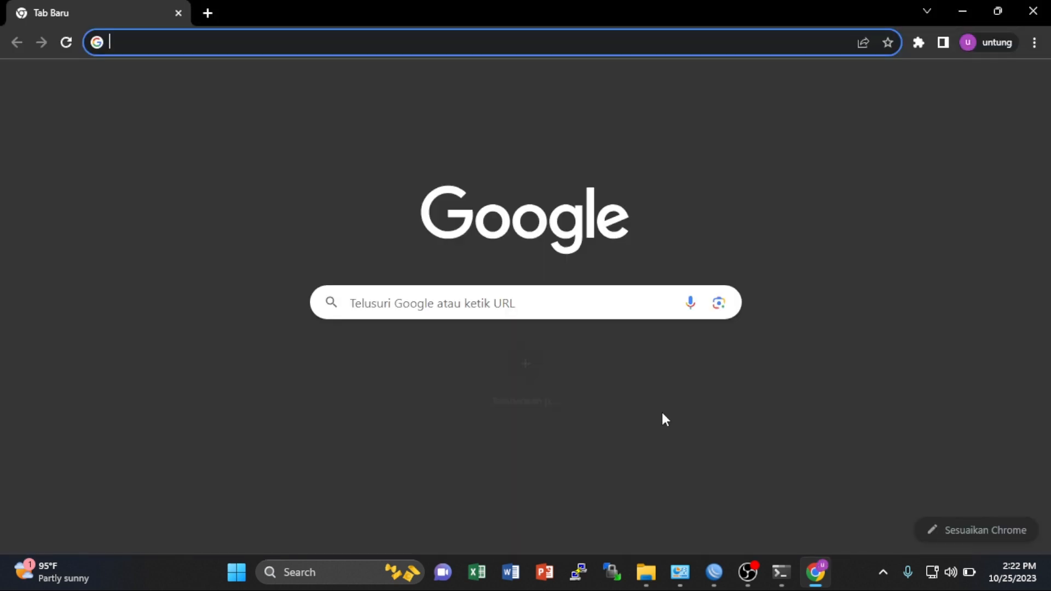
text(situs ht)
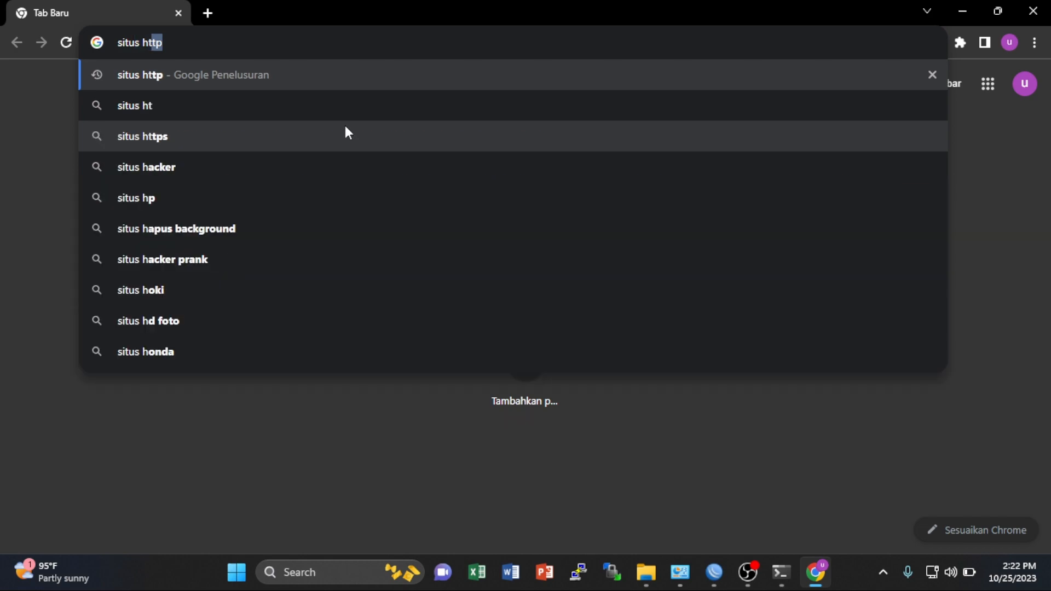
key(Return)
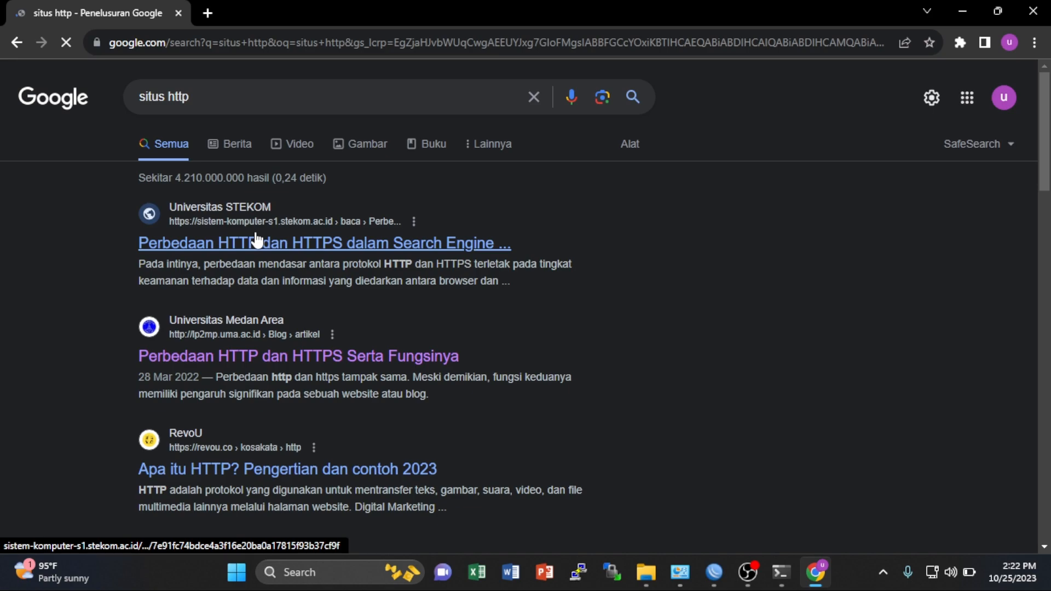
scroll(580, 423, down, 1)
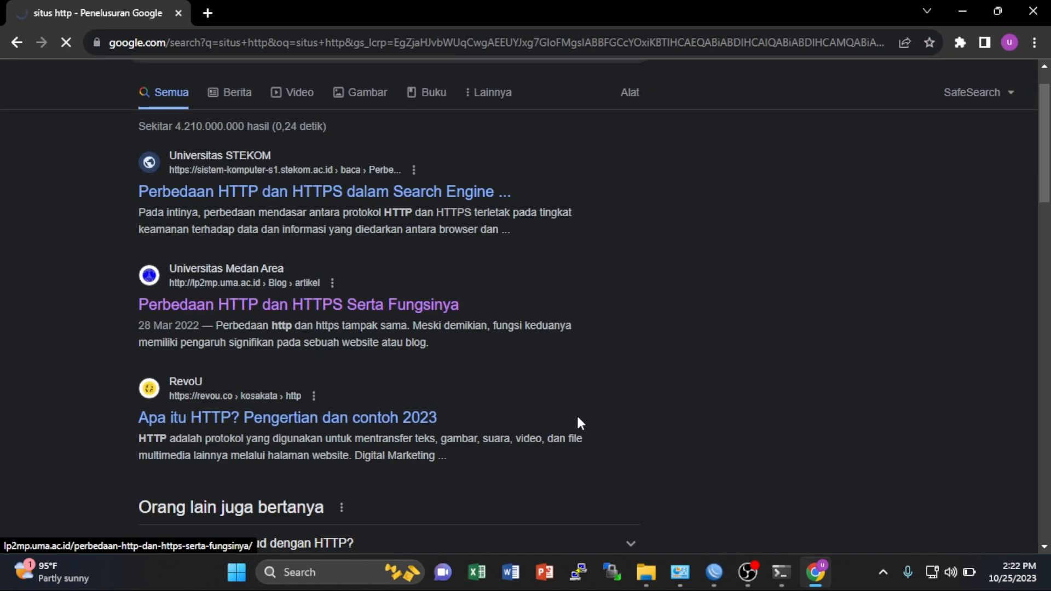
- Switch to WinBox and examine the connection marks on the tcp entries in the firewall's active connections
click(710, 582)
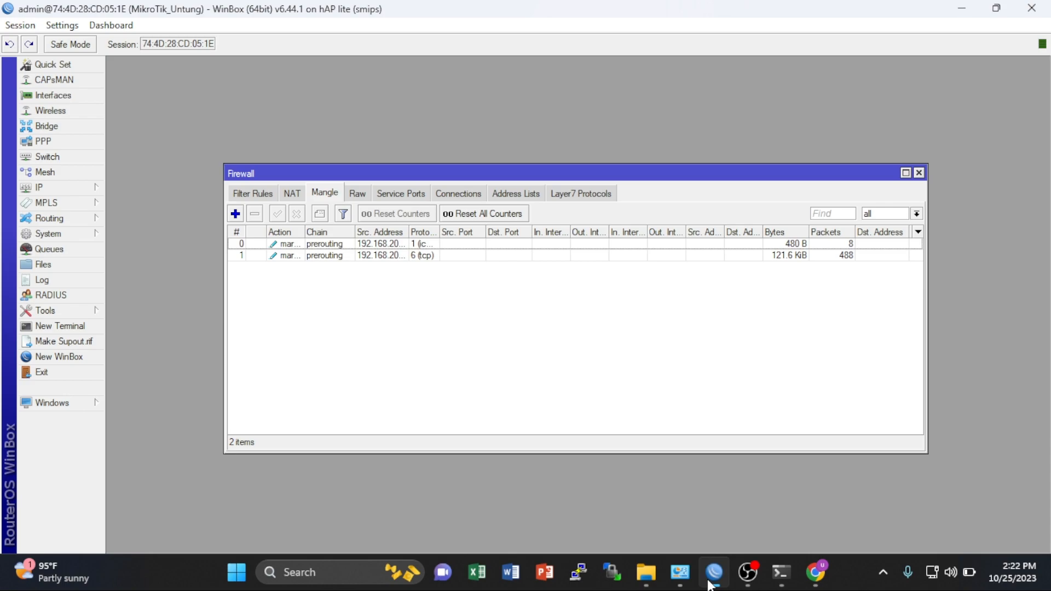
click(459, 195)
scroll(516, 339, down, 3)
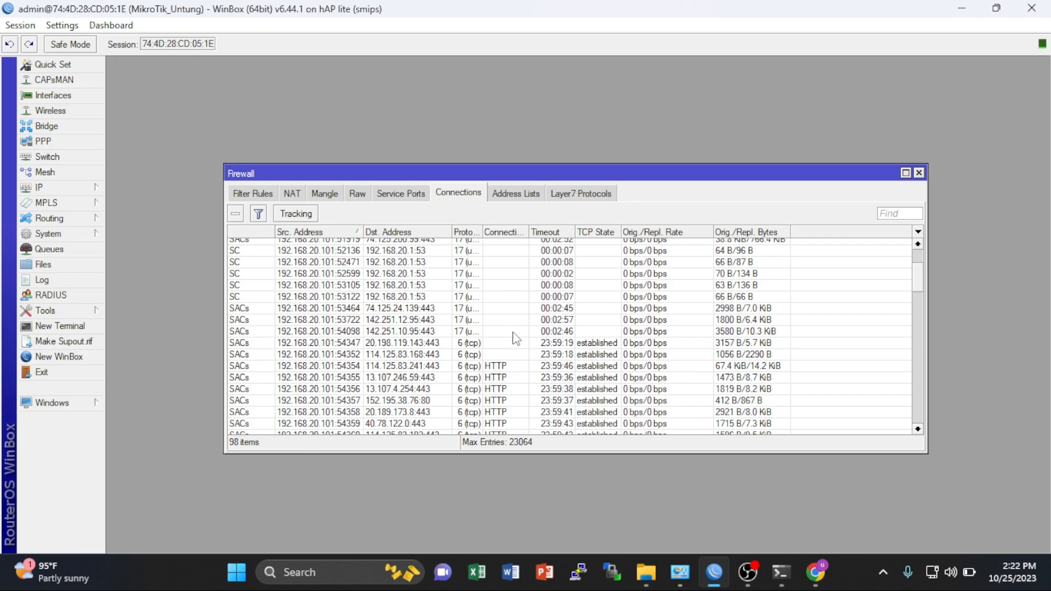
scroll(305, 307, down, 3)
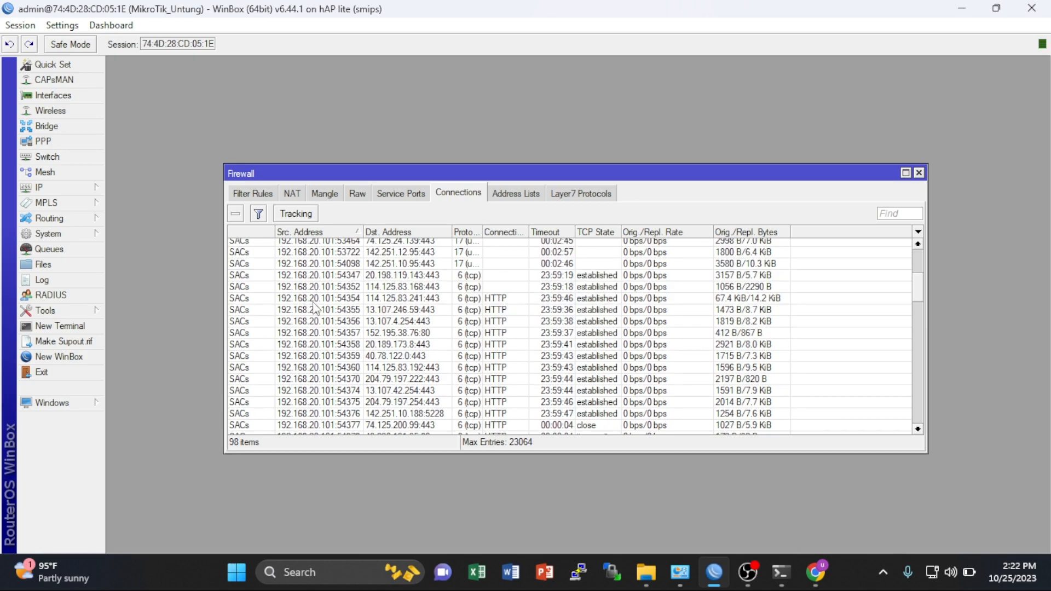
scroll(505, 301, down, 3)
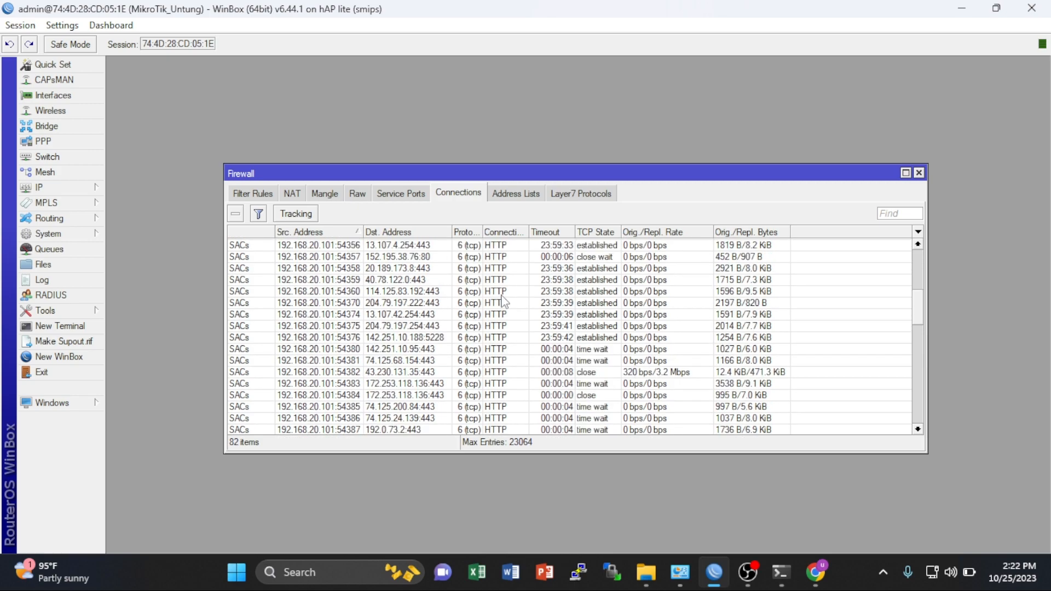
scroll(504, 301, down, 1)
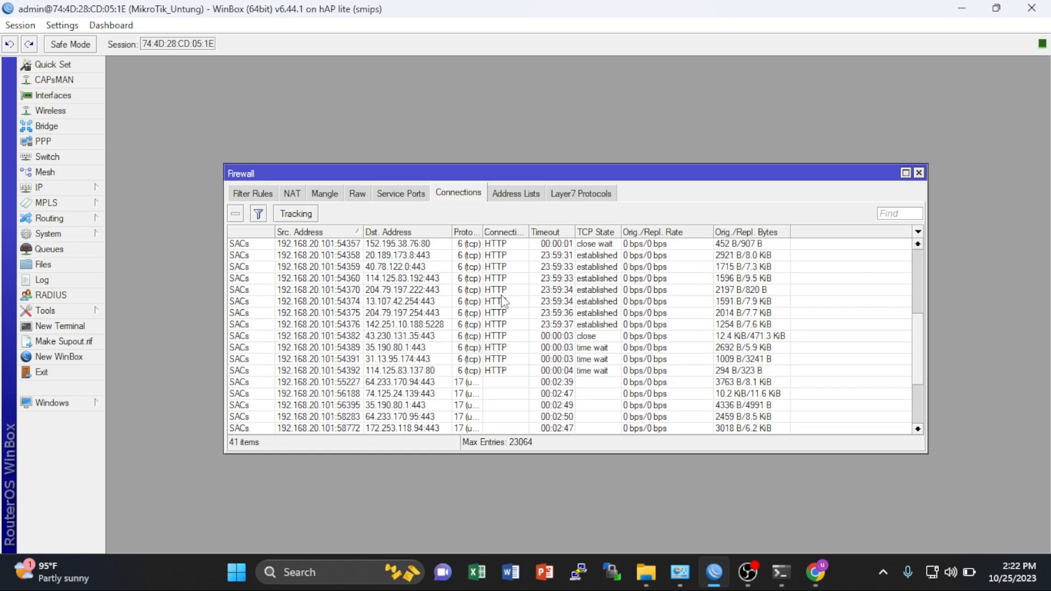
scroll(492, 301, up, 2)
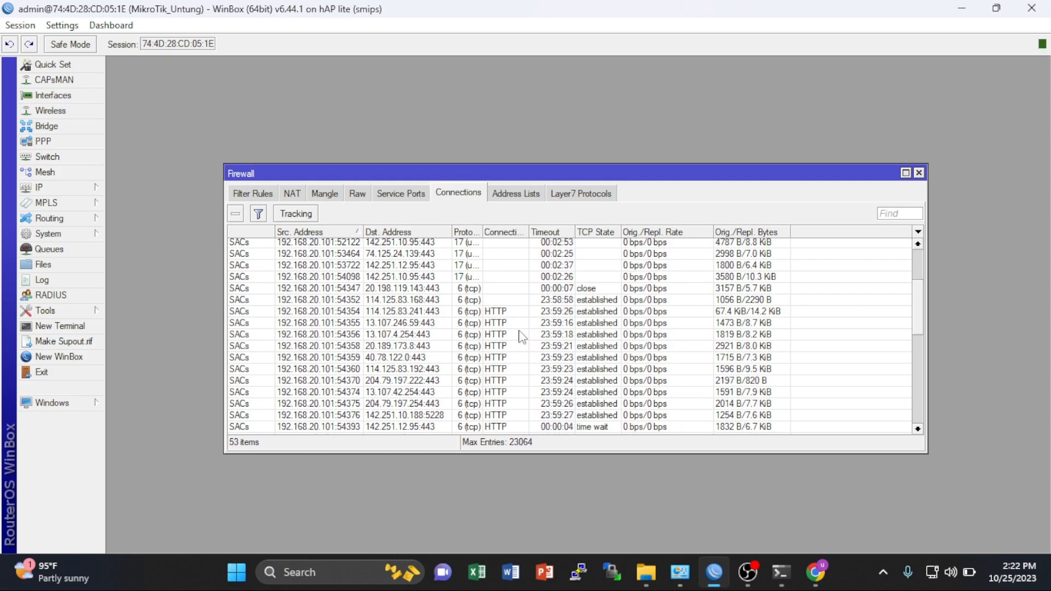
scroll(518, 399, down, 1)
scroll(517, 399, down, 5)
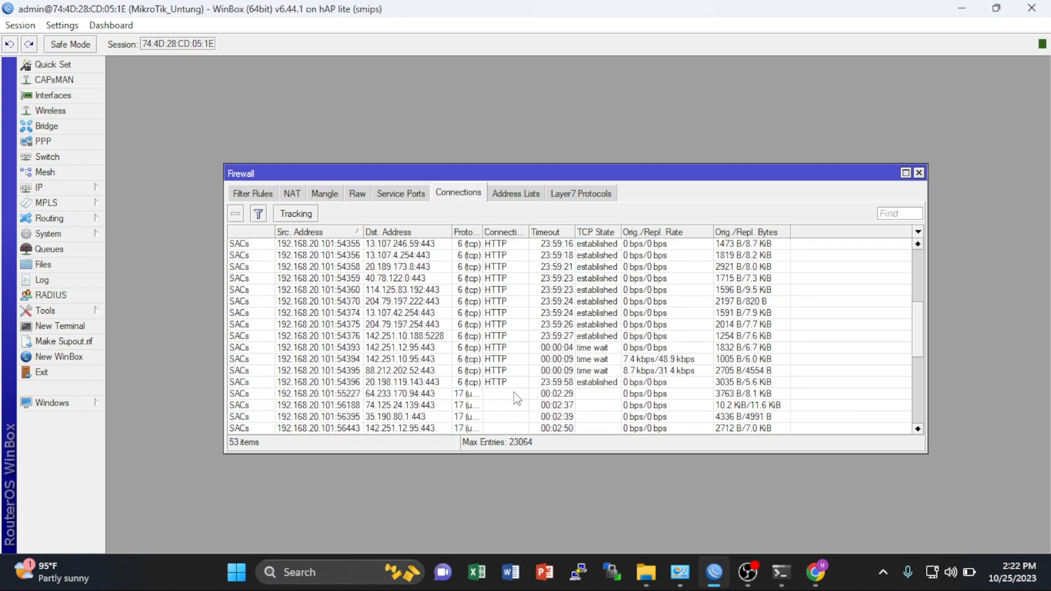
scroll(517, 398, up, 4)
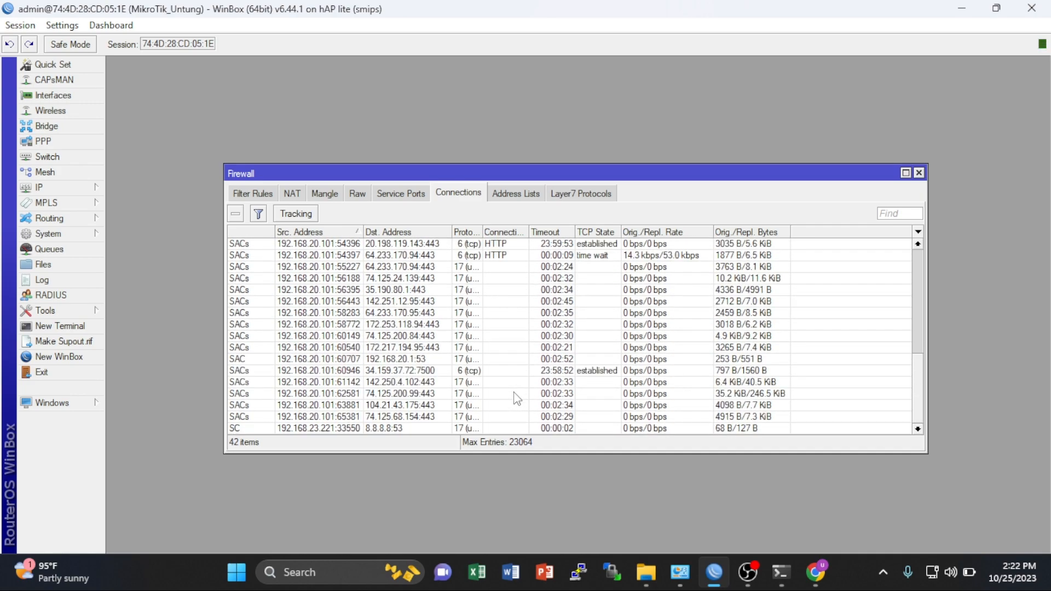
scroll(517, 399, up, 2)
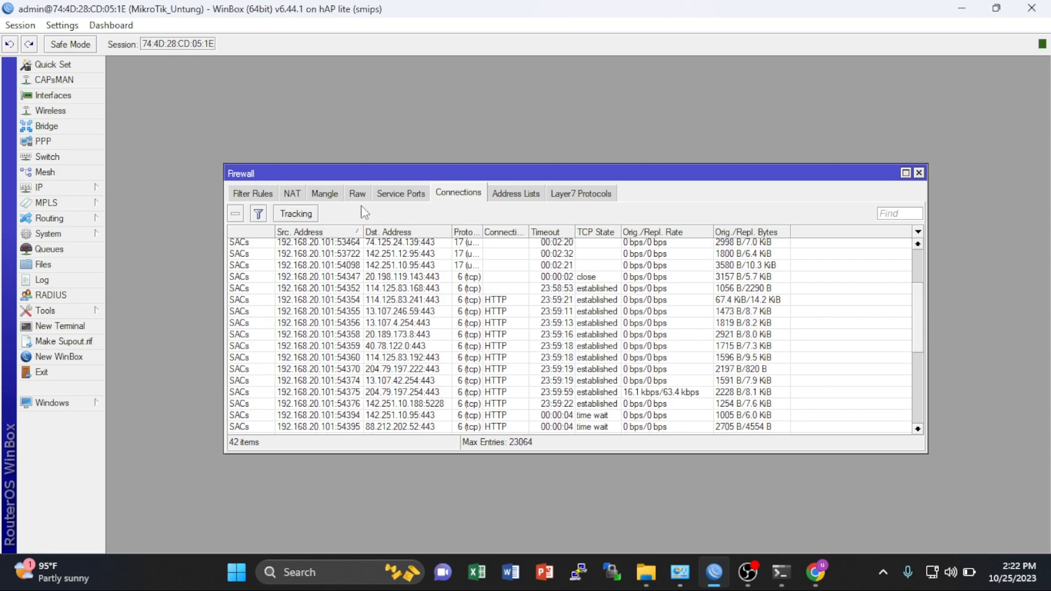
- Start a third mangle rule in the prerouting chain with source address 192.168.20.0/24 and protocol tcp
click(323, 199)
click(235, 214)
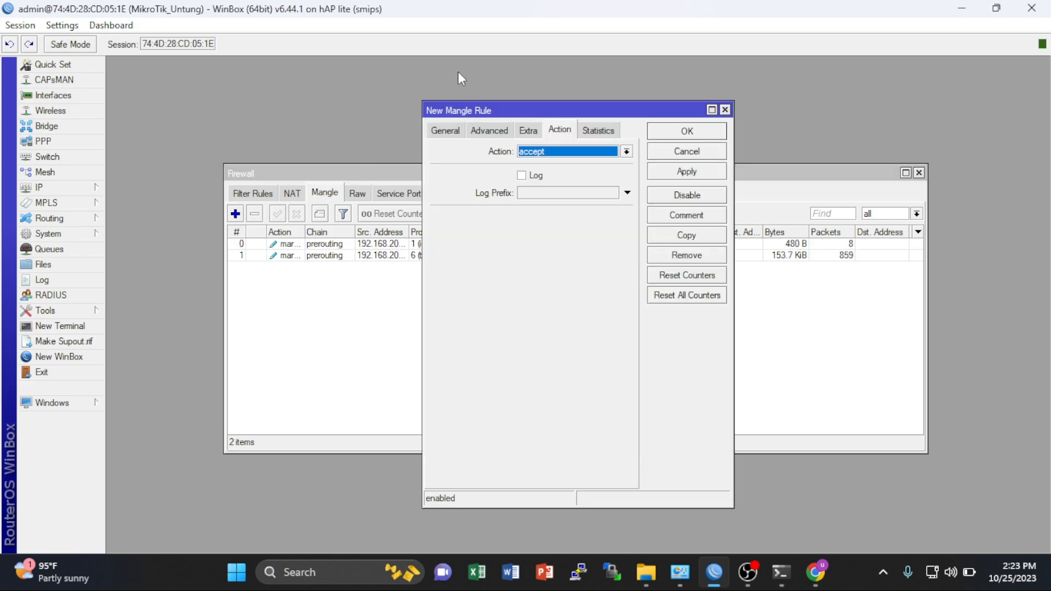
click(445, 132)
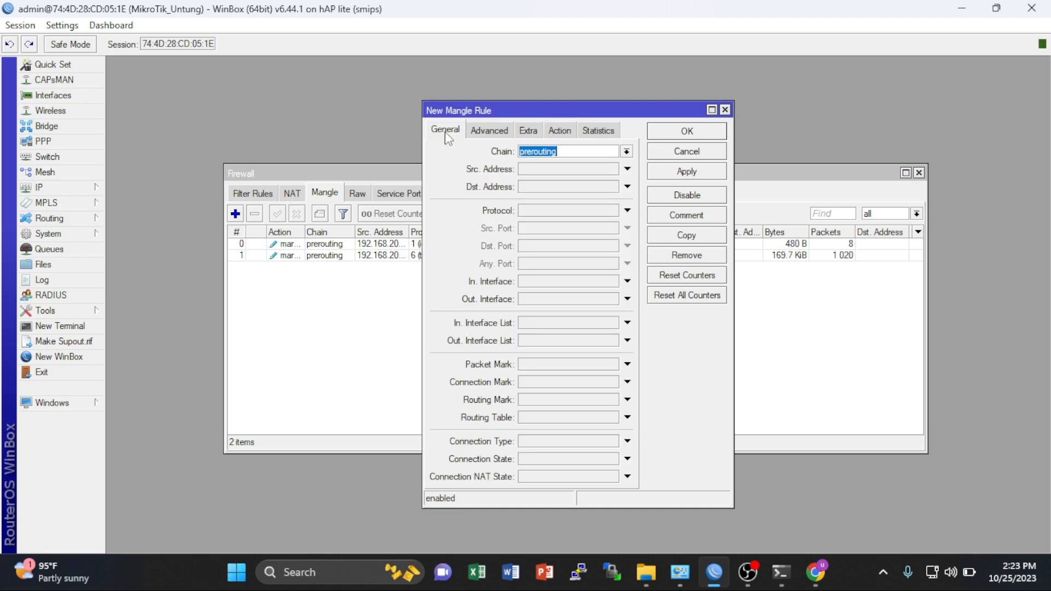
click(553, 168)
text(19)
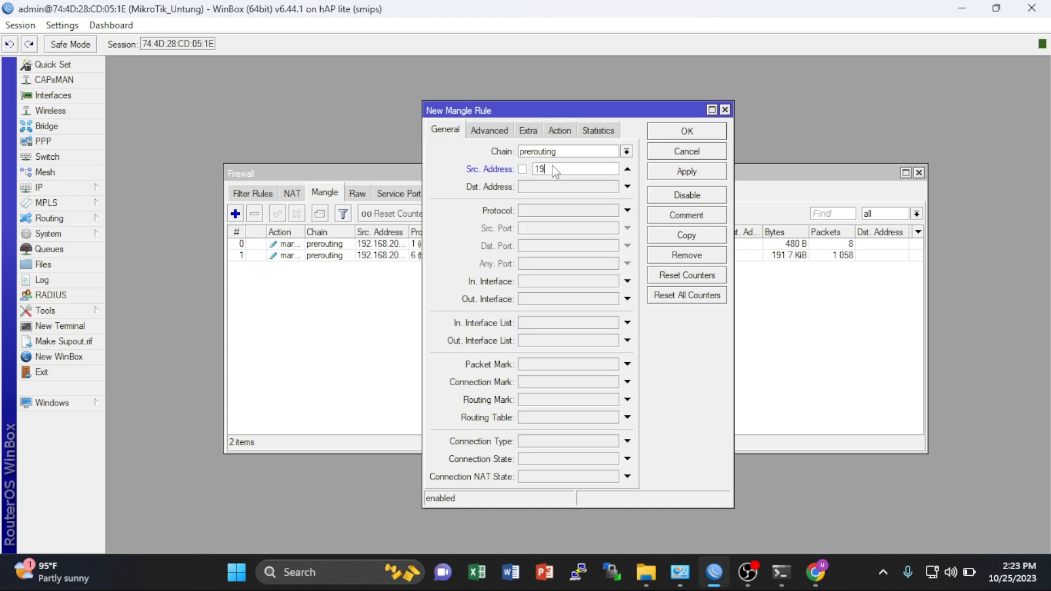
text(2.168.20.0/24)
click(628, 210)
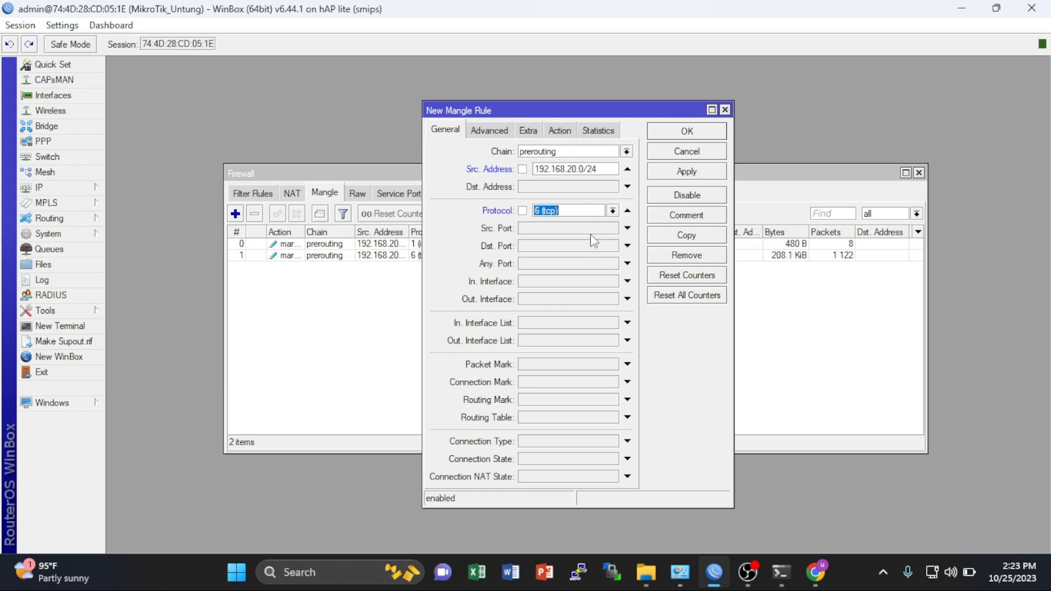
- Set the new rule's action to mark connection with the new connection mark HTTPS and save the rule
click(558, 130)
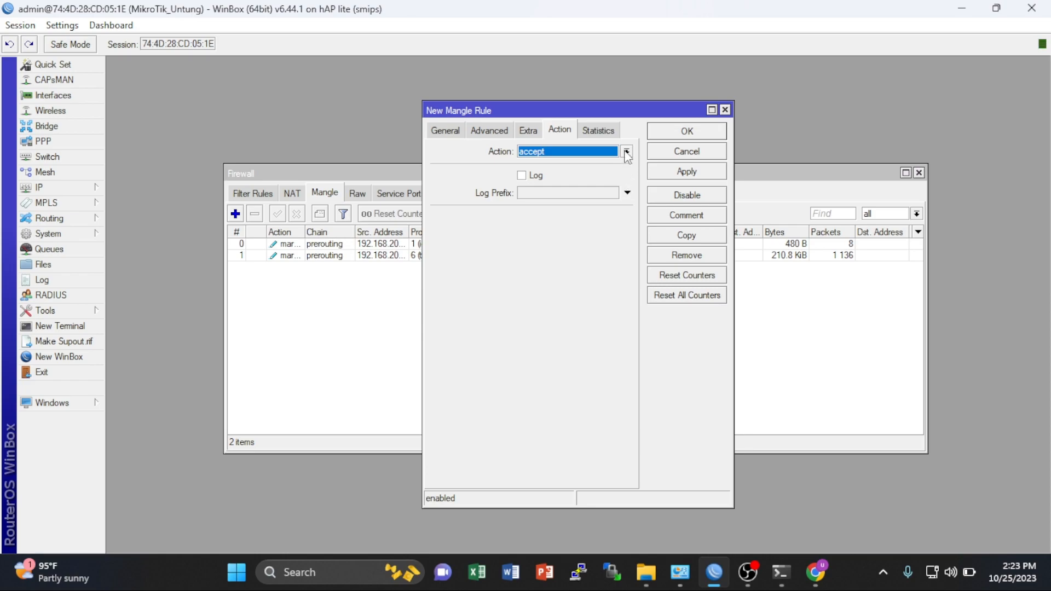
click(626, 152)
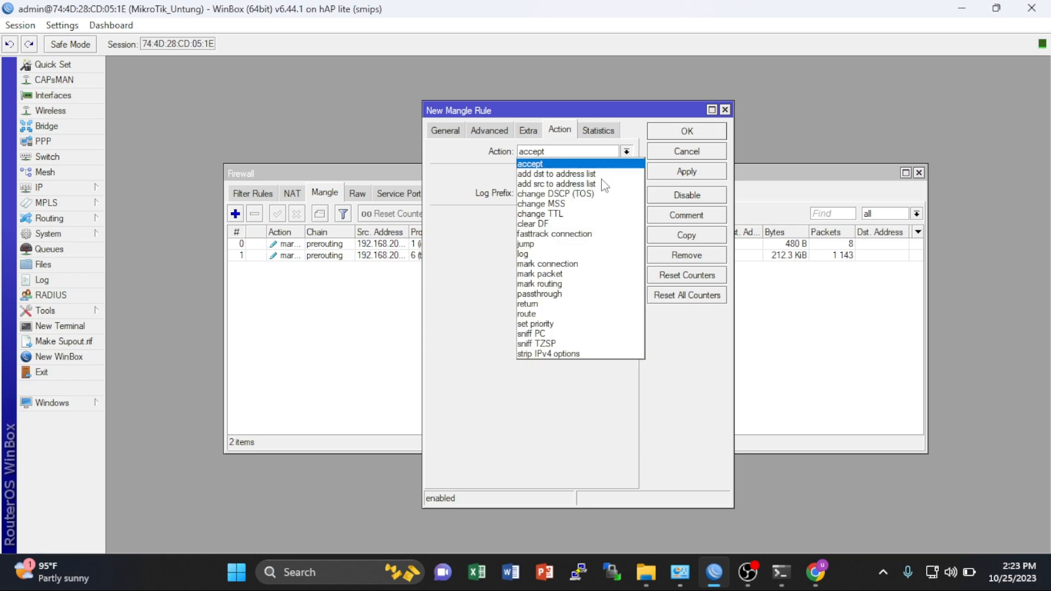
click(569, 264)
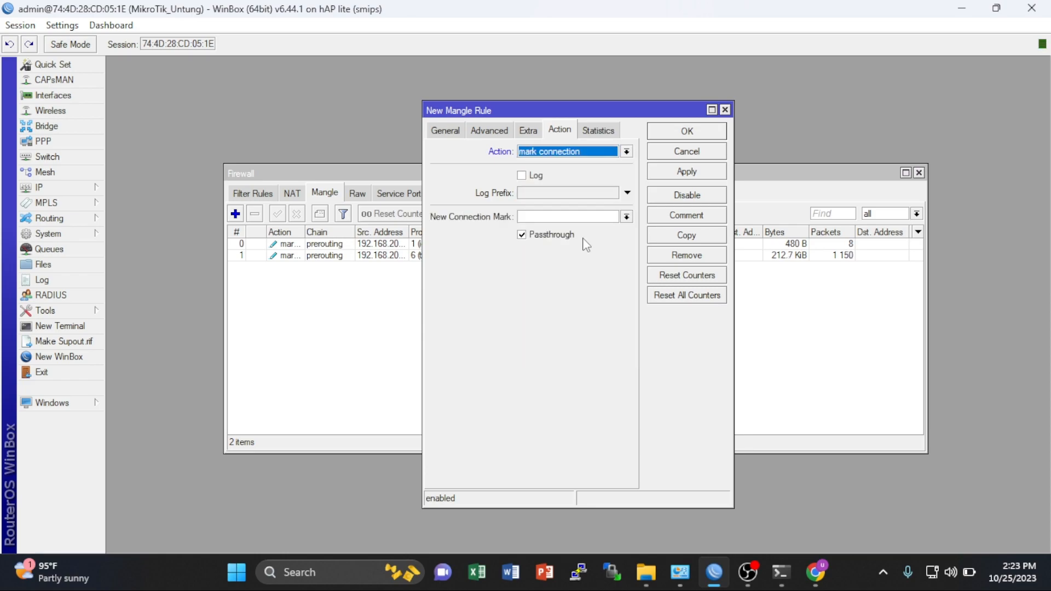
click(573, 216)
text(HTTPS)
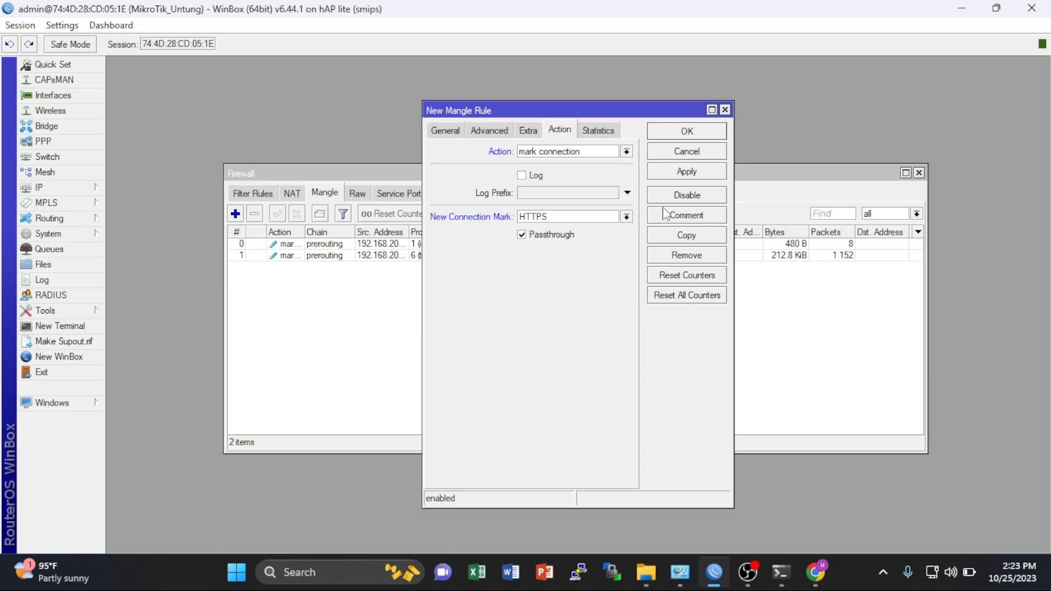
click(688, 174)
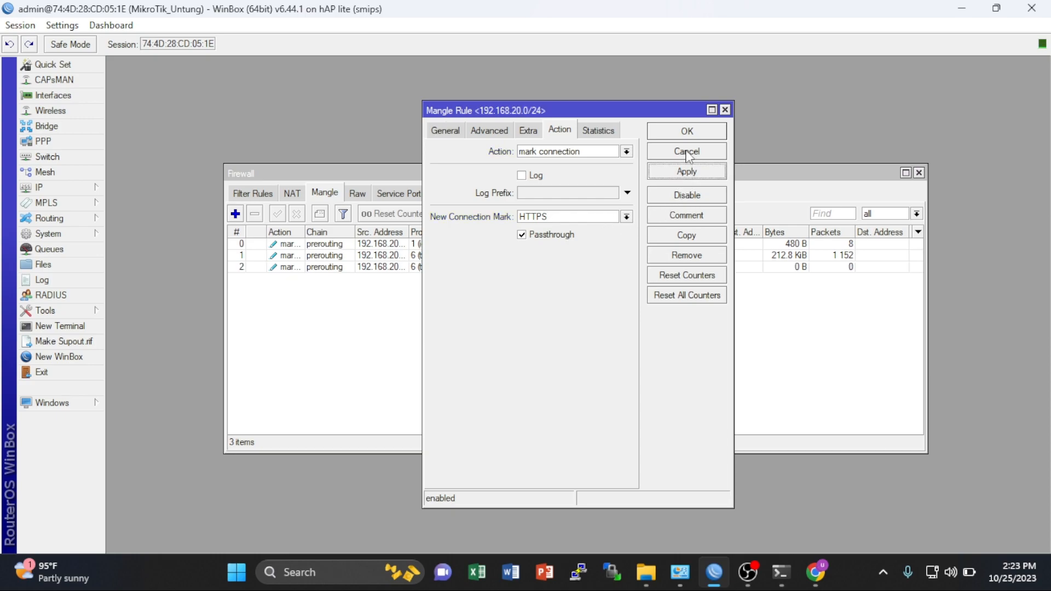
click(687, 132)
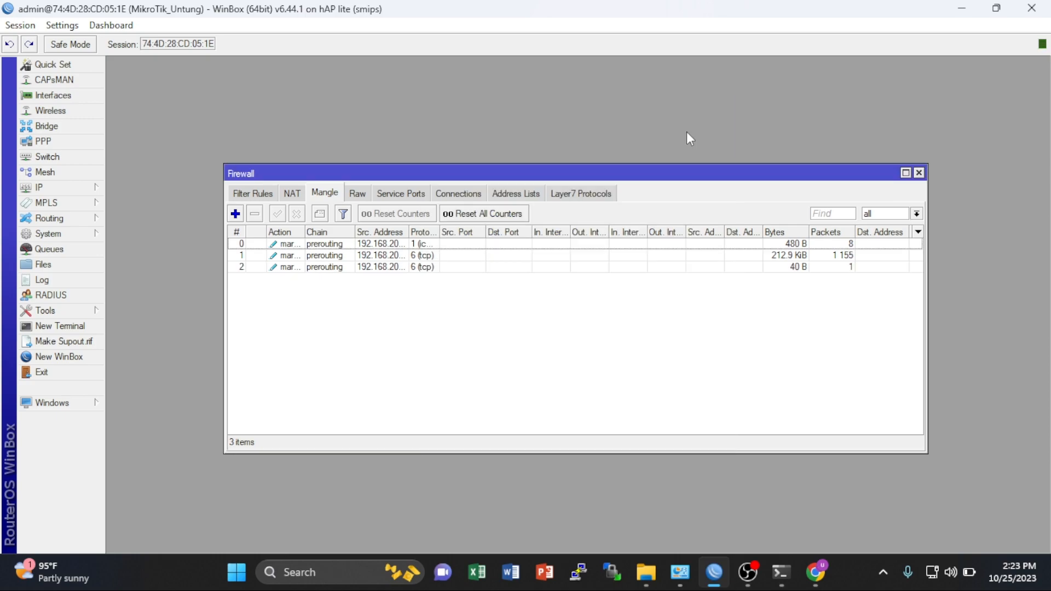
- Review the action and general settings of the HTTPS mangle rule, then close it
double_click(340, 268)
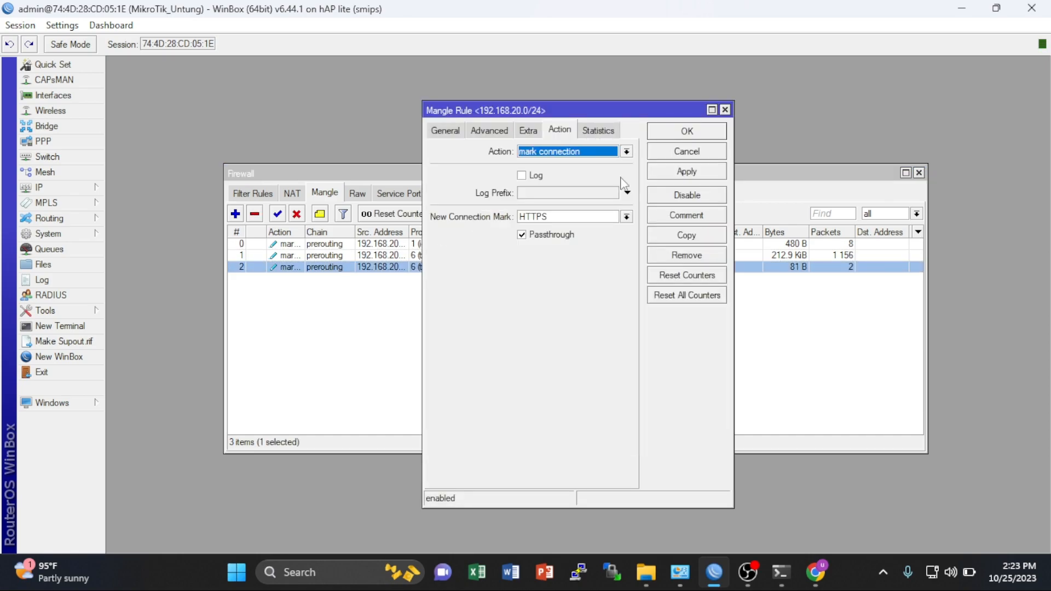
click(446, 129)
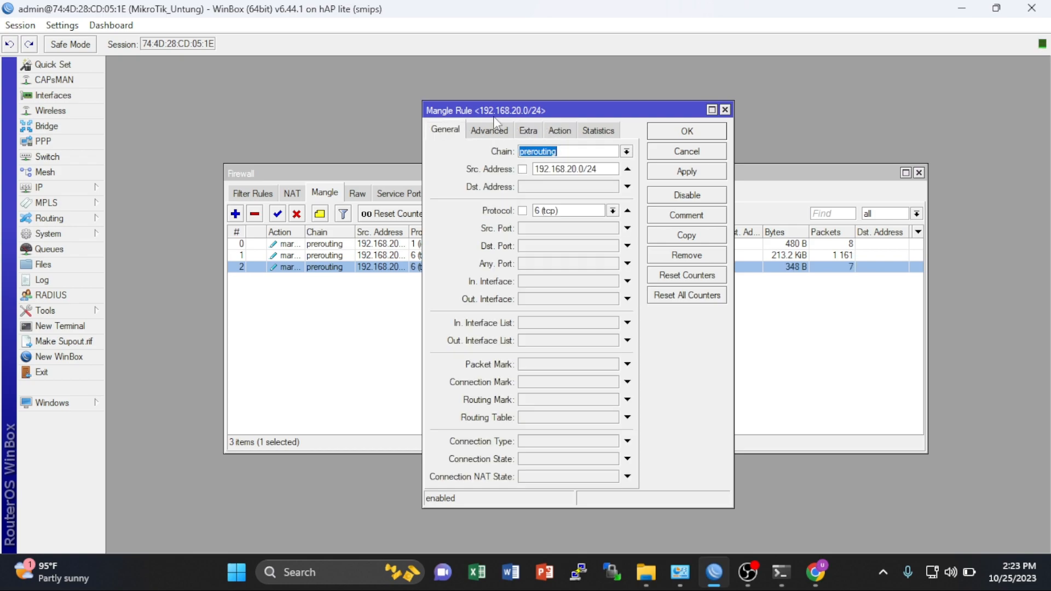
click(725, 110)
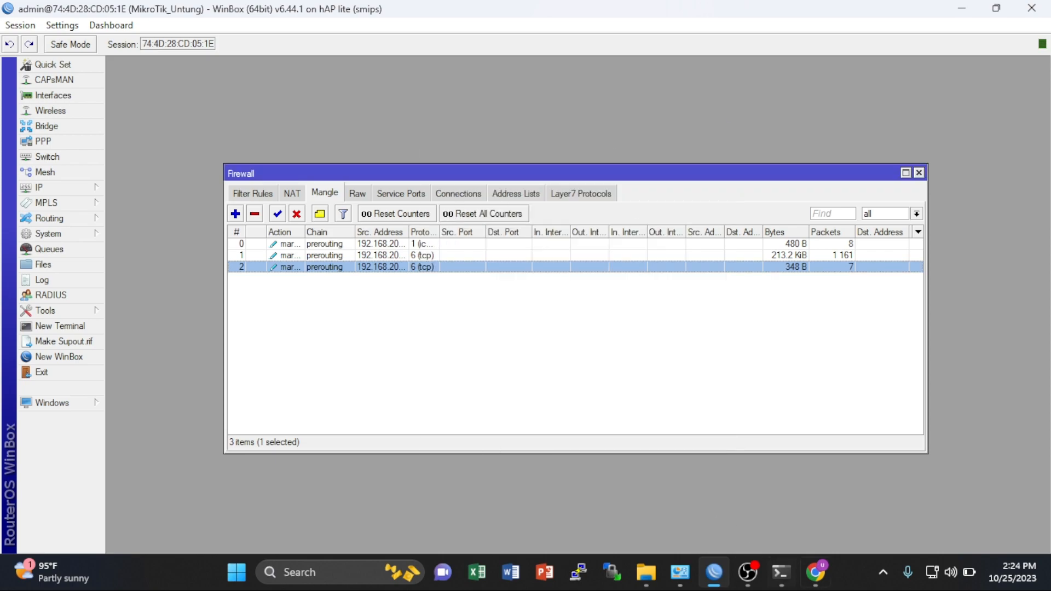
- Examine the connection marks on the tcp entries in the firewall's active connections
click(456, 196)
scroll(545, 303, down, 2)
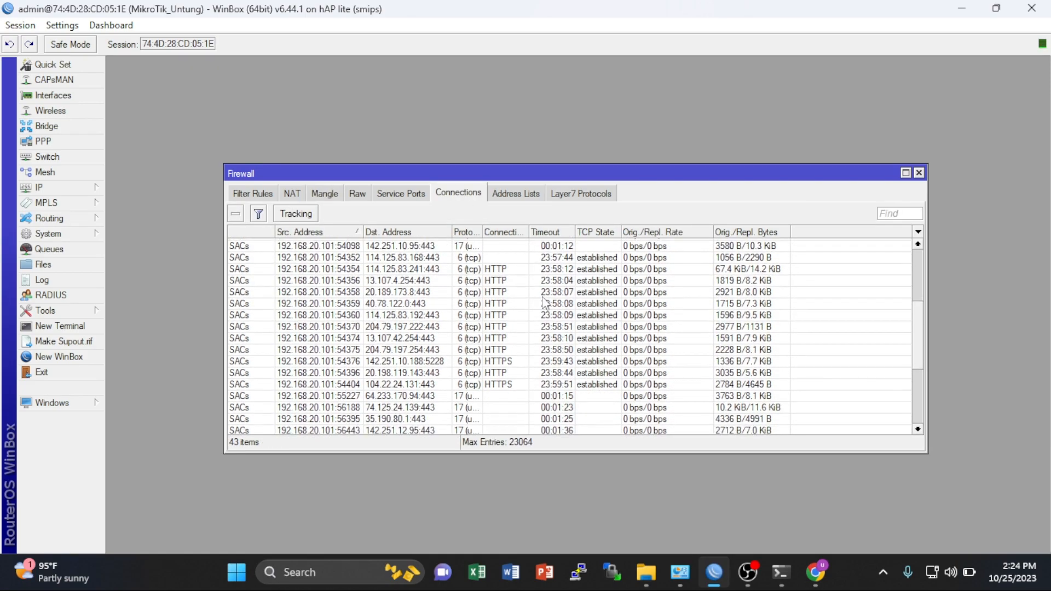
- Switch to Chrome, replace the article tab with a new one, search for "web" and open the Wikipedia article "Situs web"
click(816, 572)
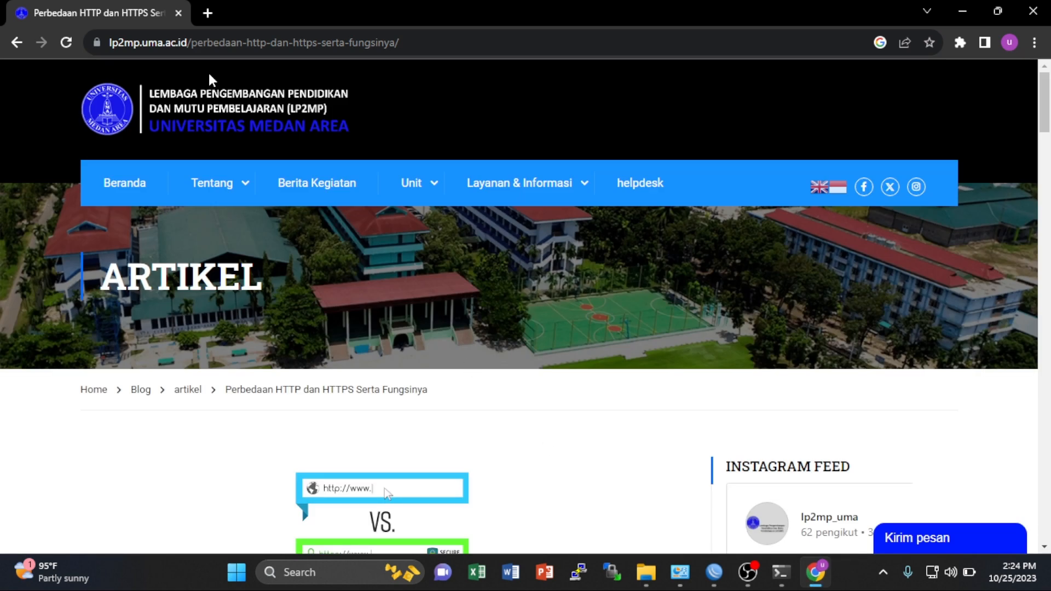
click(207, 13)
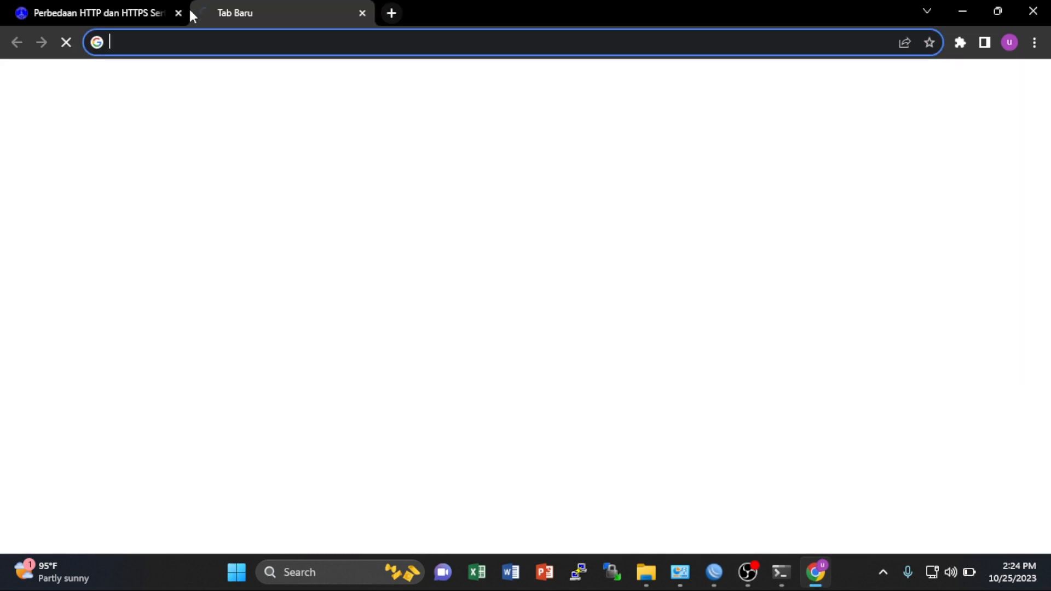
click(178, 13)
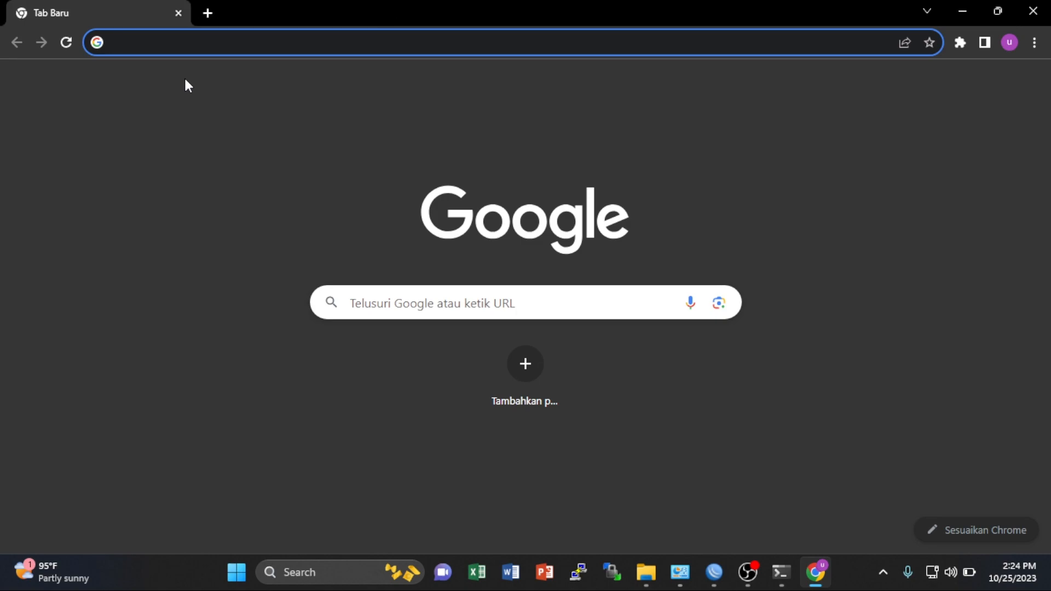
text(web)
key(Return)
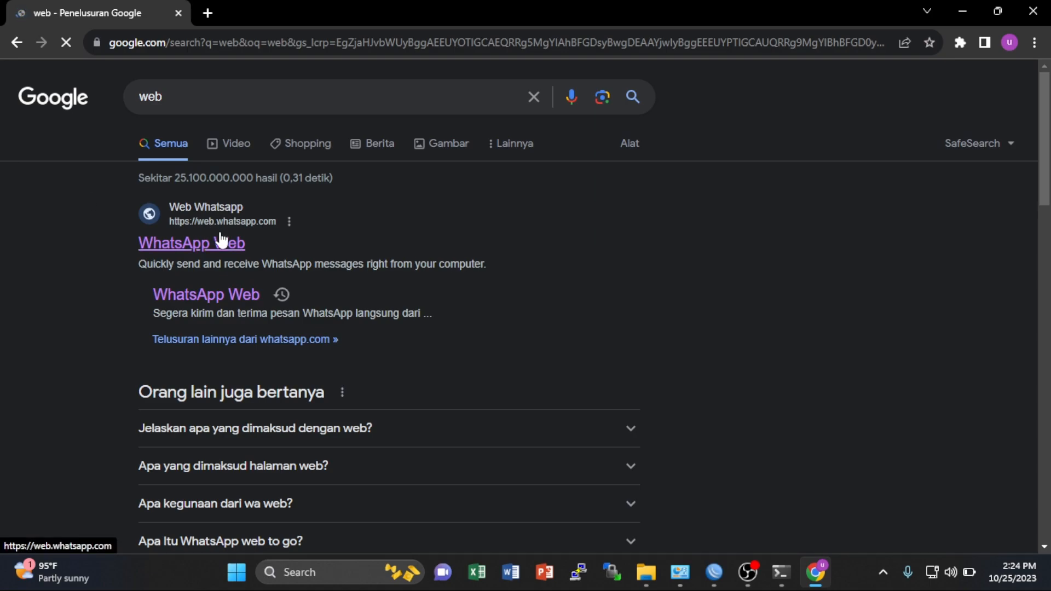
scroll(219, 237, down, 7)
scroll(222, 239, down, 1)
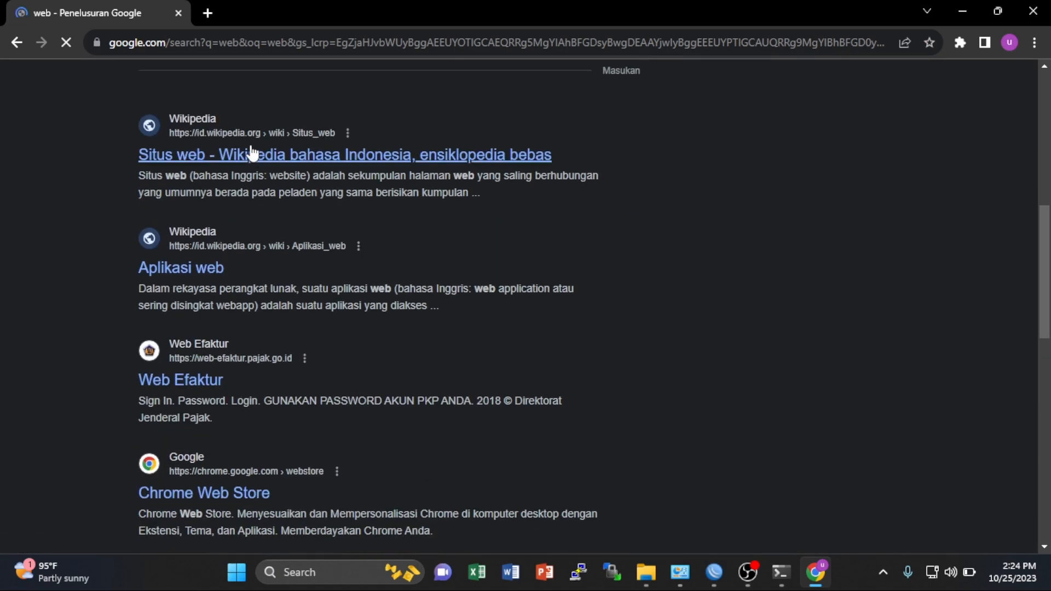
click(249, 155)
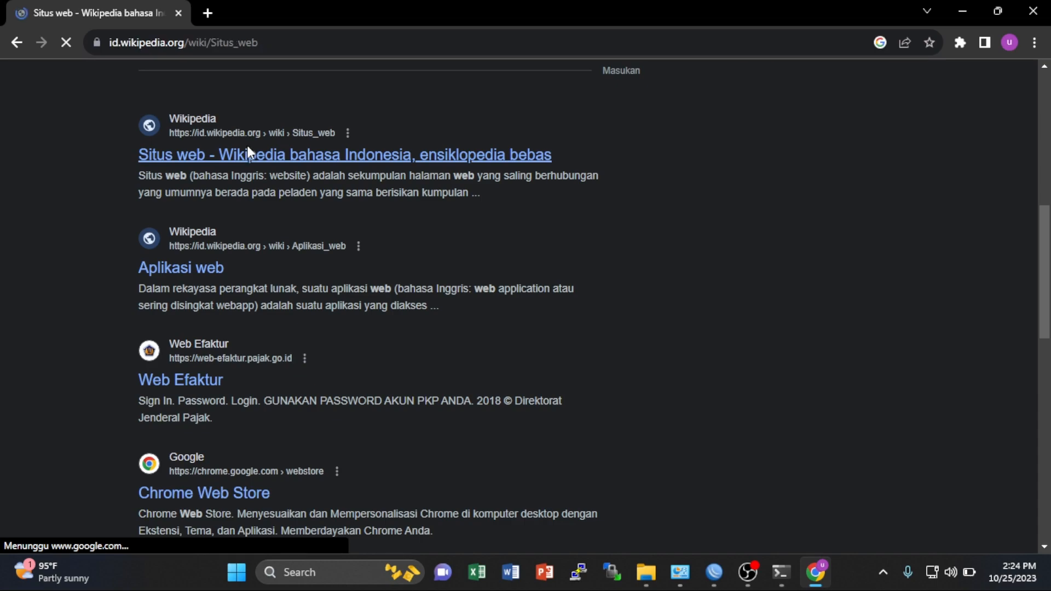
- Switch to WinBox and examine the HTTP and HTTPS marks on the tcp entries in the firewall's active connections
click(718, 583)
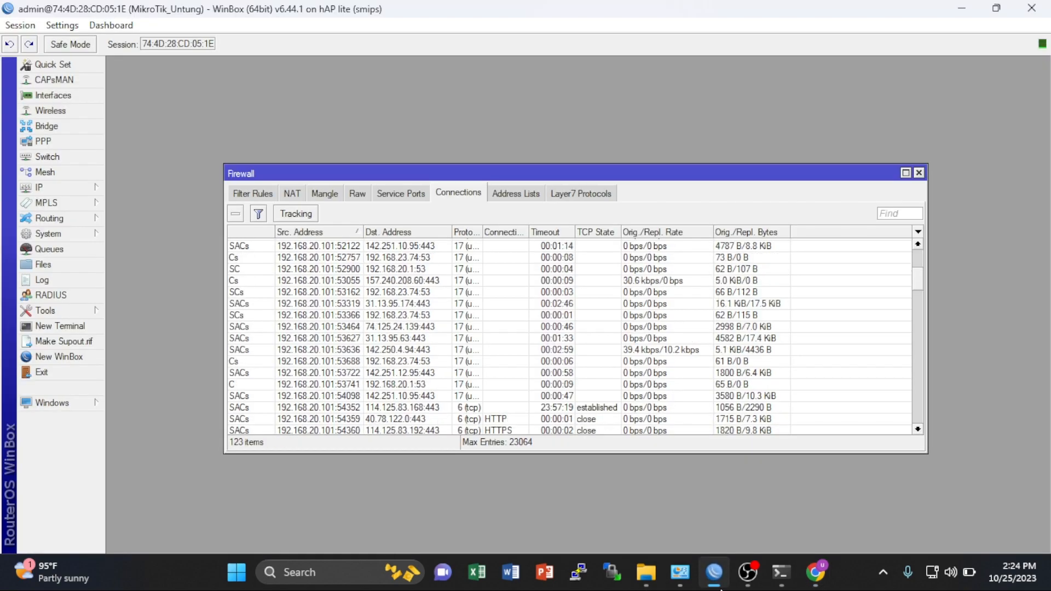
scroll(554, 403, down, 5)
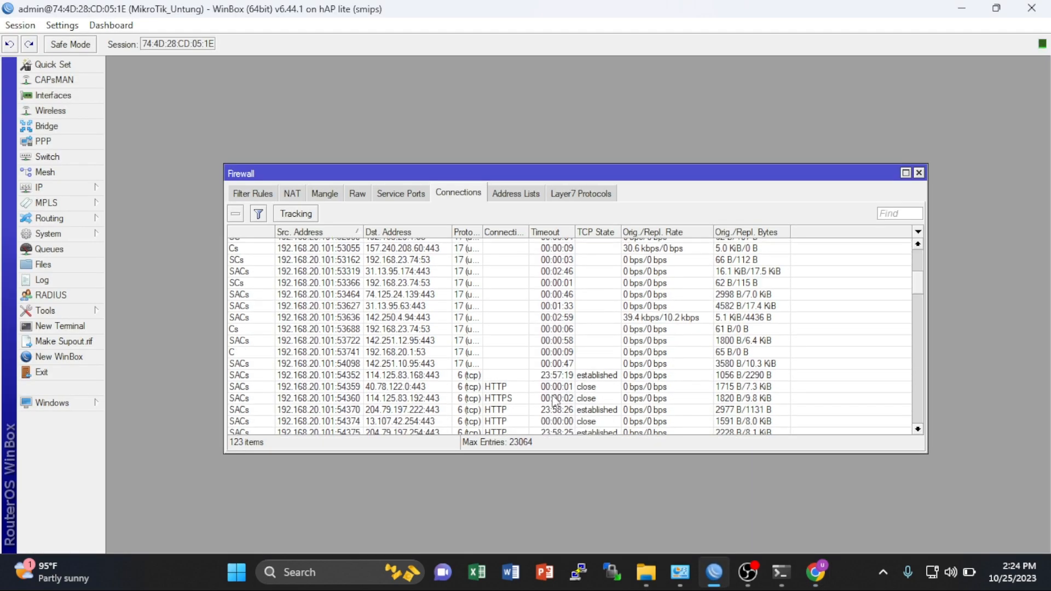
scroll(555, 402, down, 6)
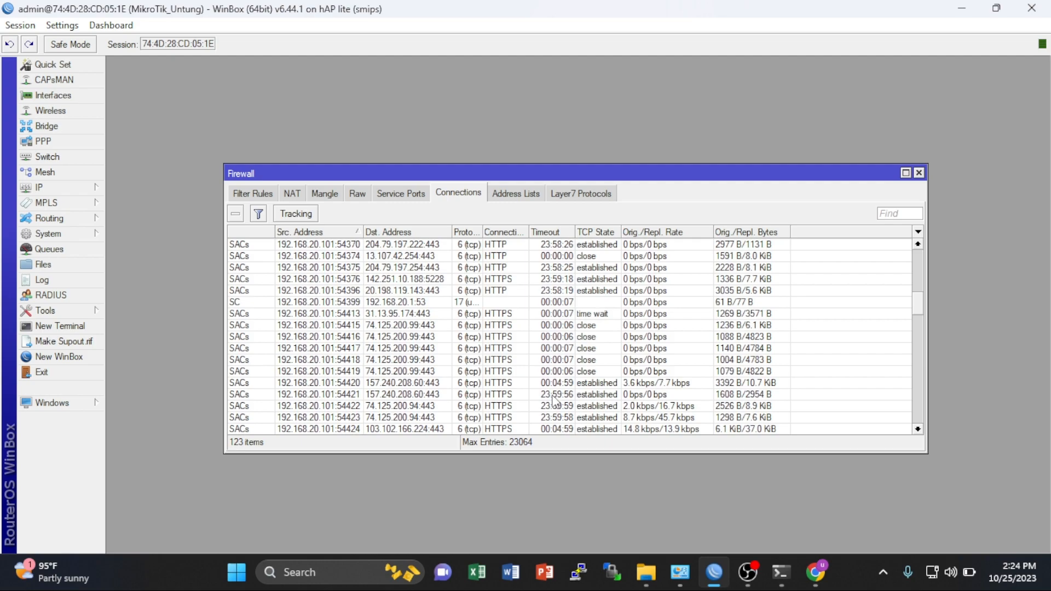
scroll(555, 401, down, 1)
scroll(555, 401, up, 2)
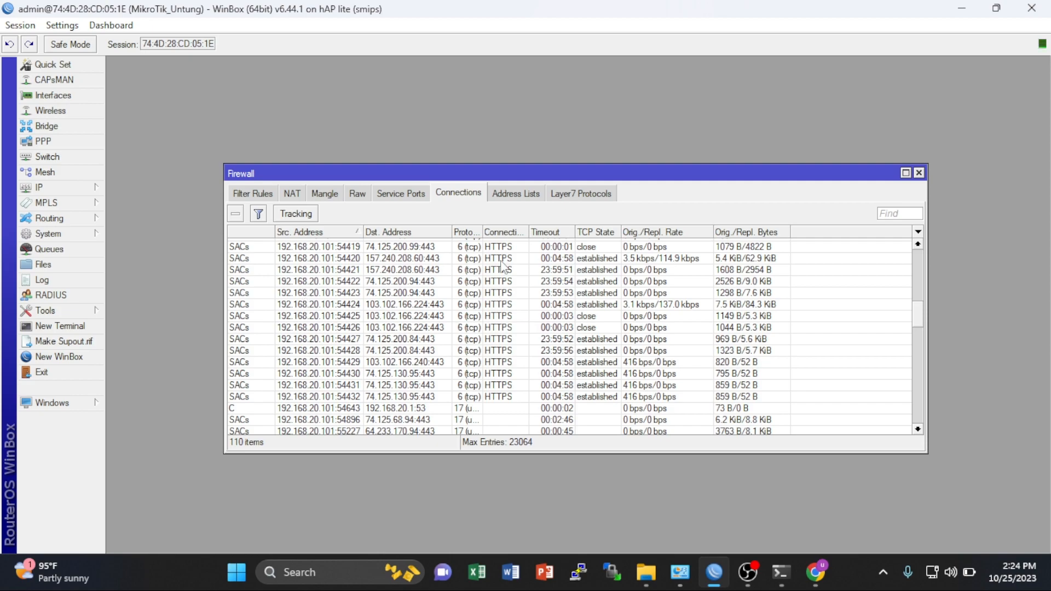
scroll(505, 294, up, 2)
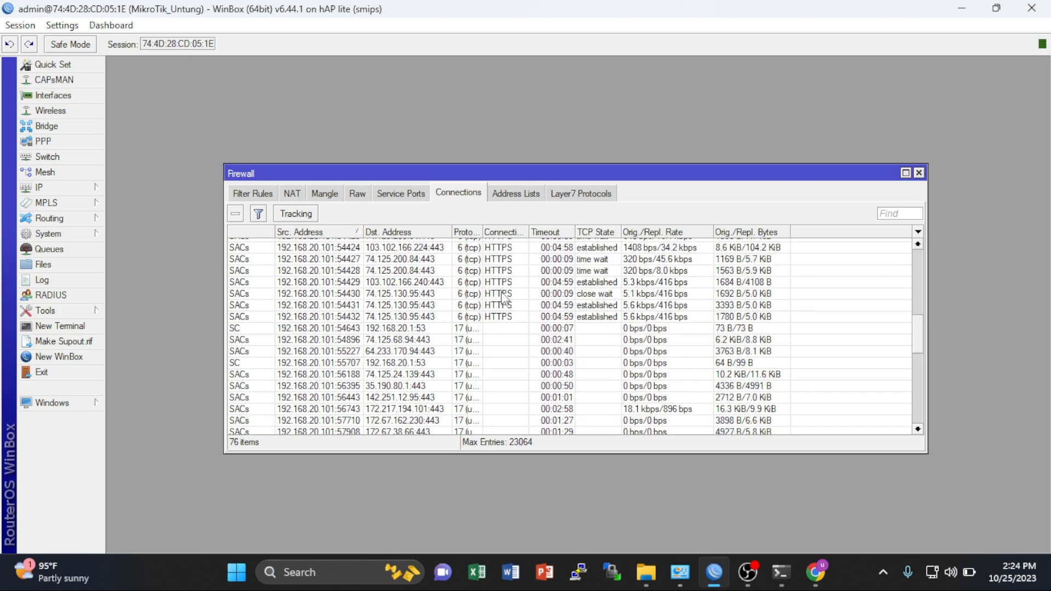
scroll(505, 298, up, 3)
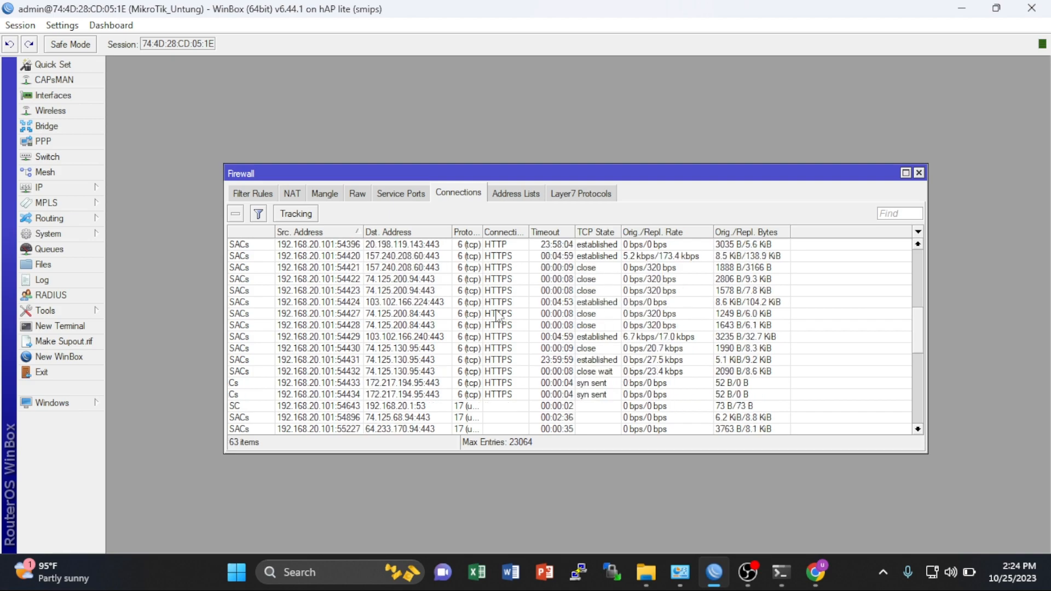
scroll(509, 310, down, 1)
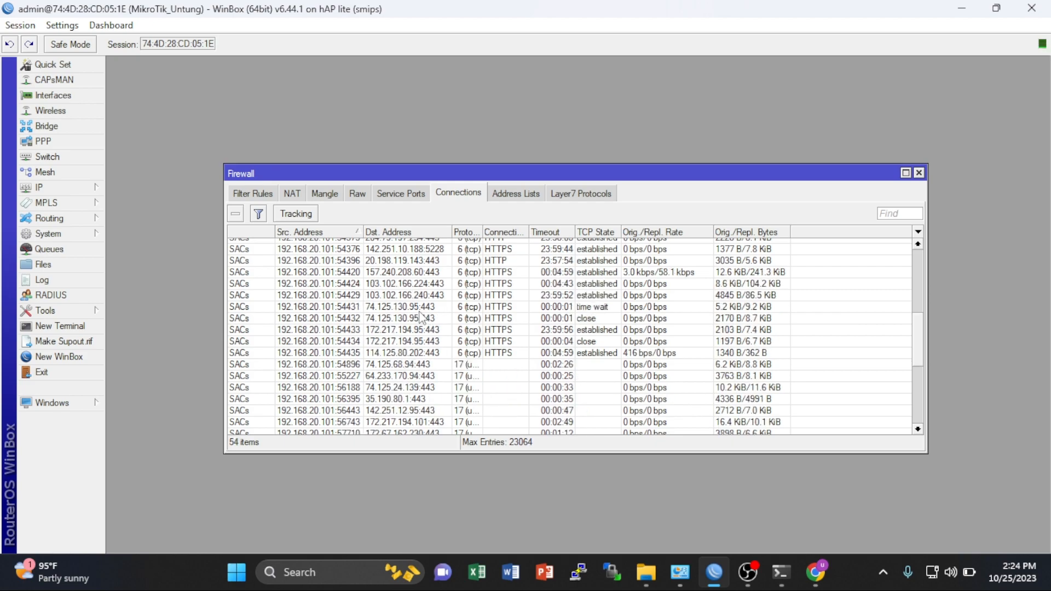
scroll(429, 295, up, 2)
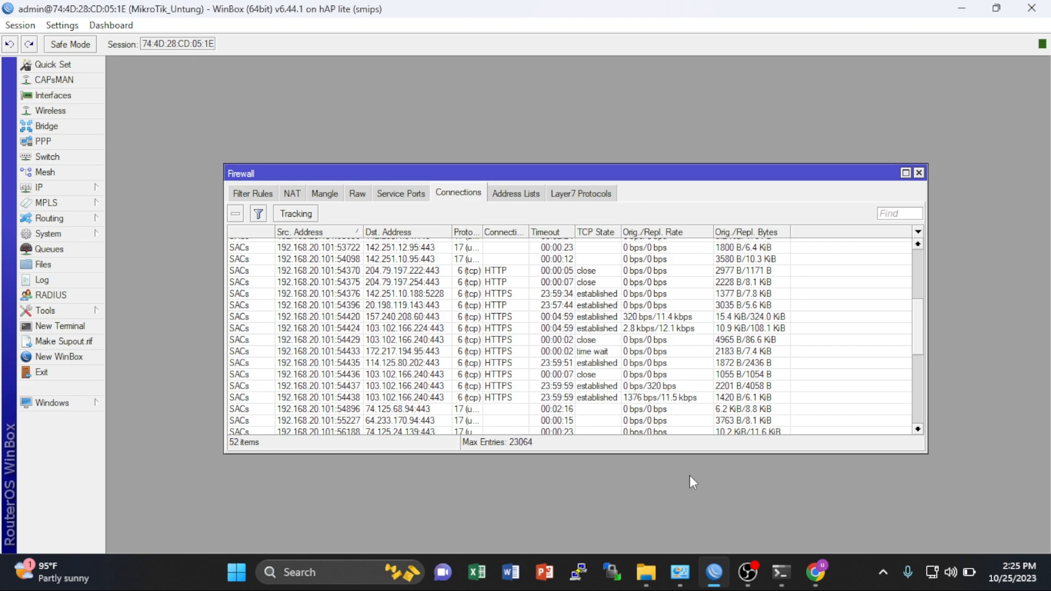
mouse_move(688, 580)
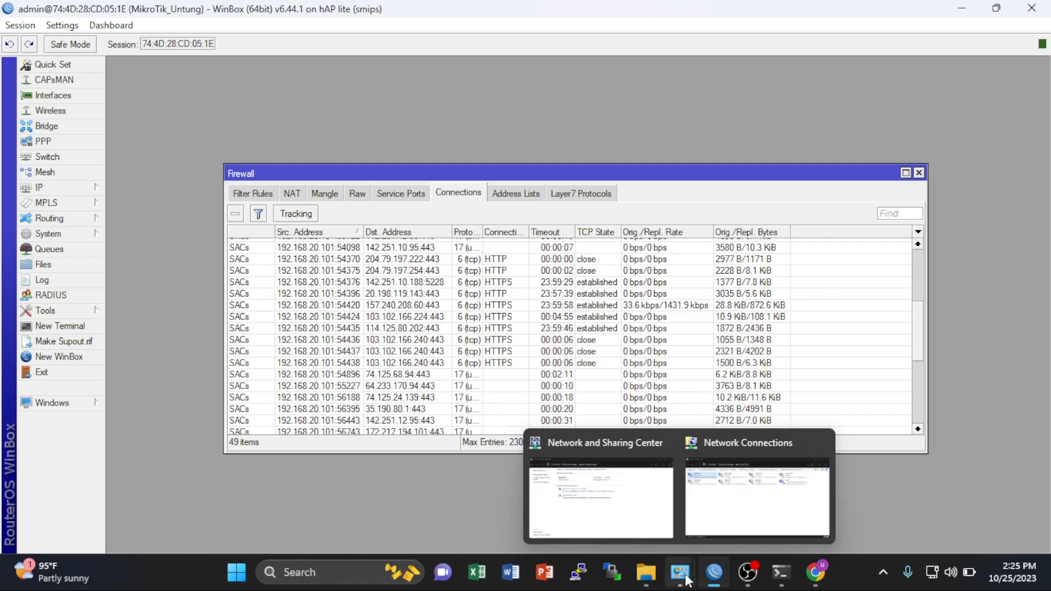
click(716, 580)
click(715, 578)
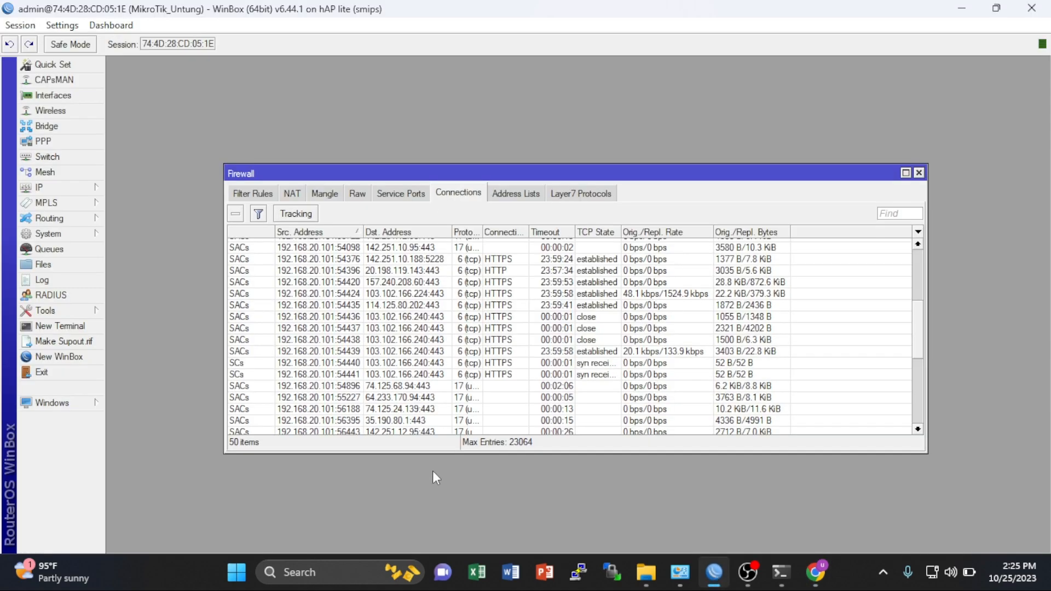
- Set the destination port of the HTTP mangle rule (rule 1) to 80 and apply the change
click(318, 197)
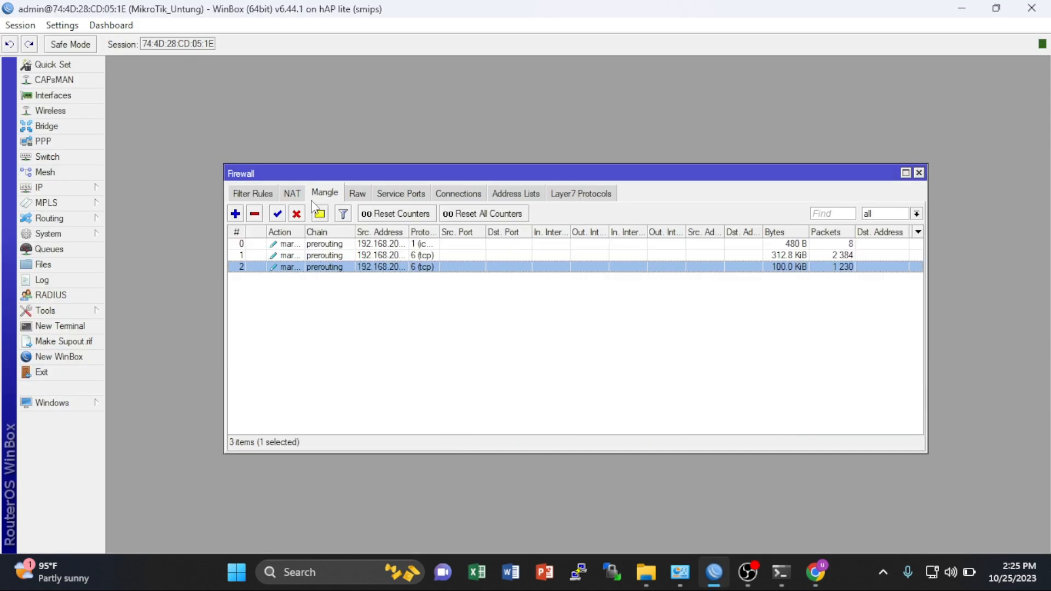
double_click(325, 255)
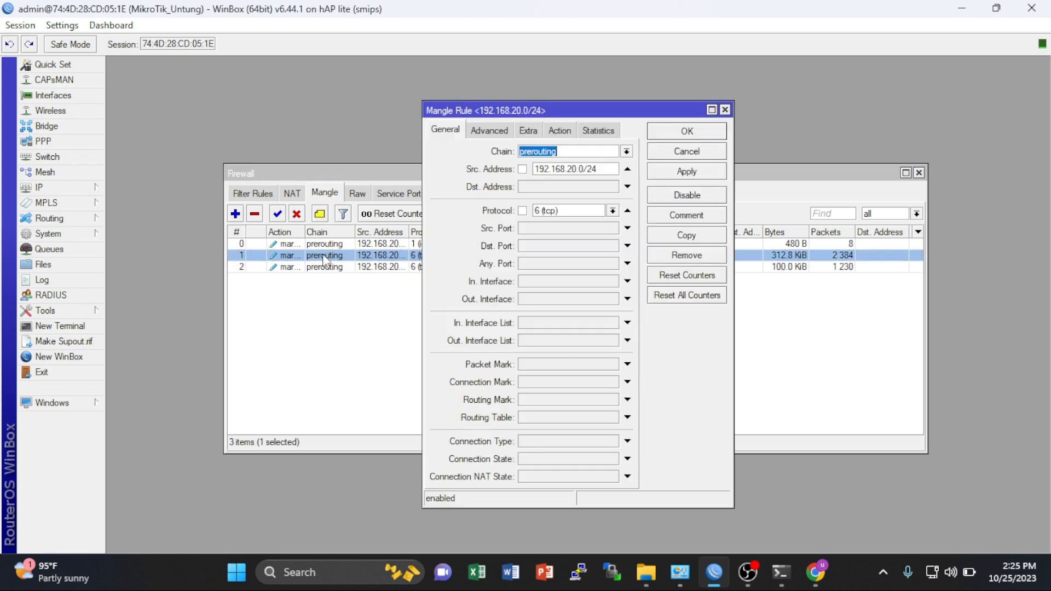
click(582, 247)
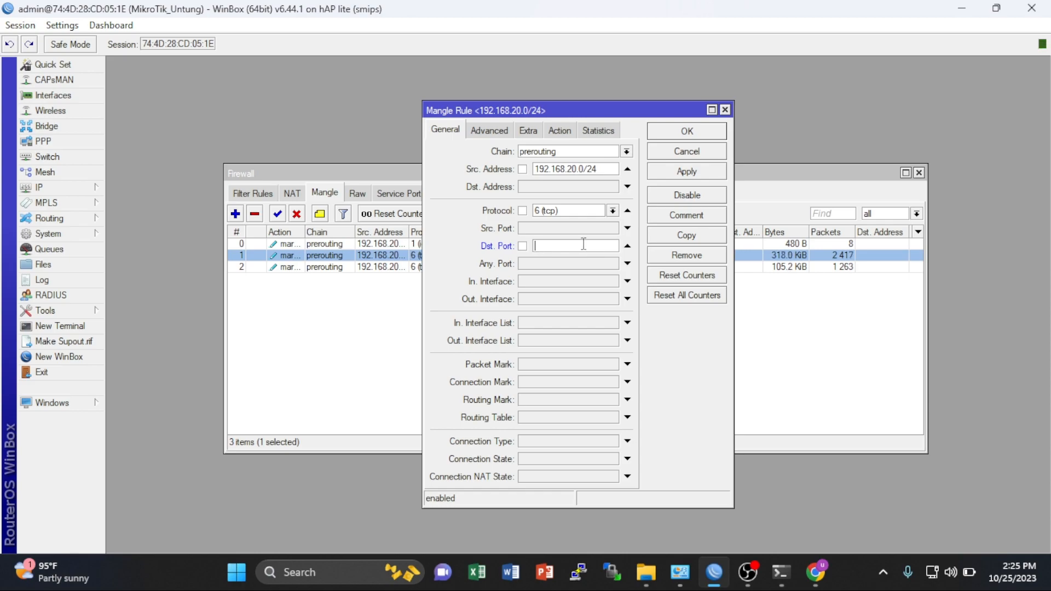
text(80)
click(701, 173)
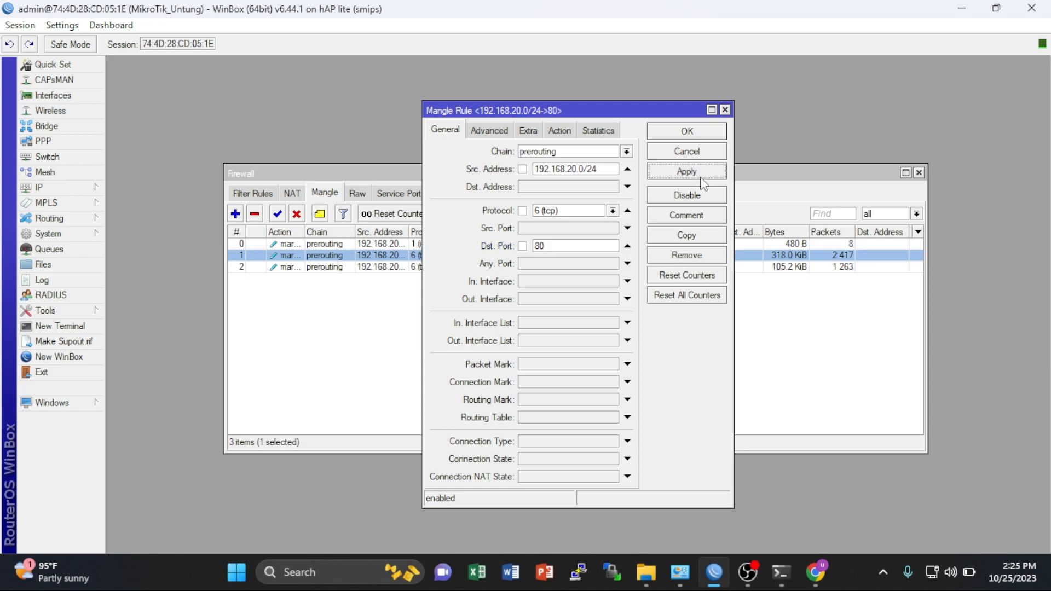
- Set the destination port of the HTTPS mangle rule (rule 2) to 443 and save the rule
click(371, 269)
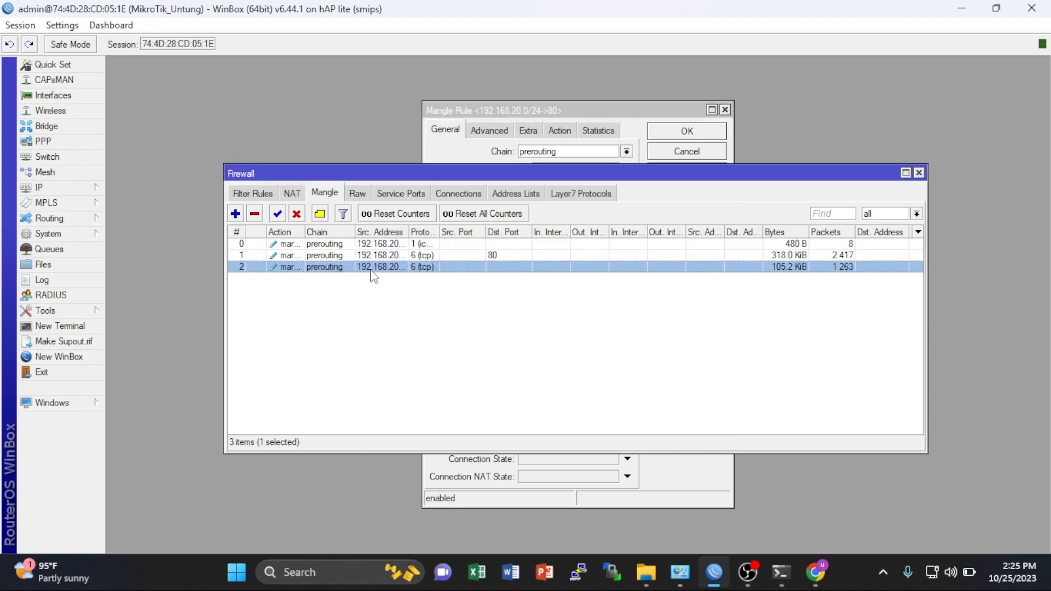
double_click(412, 266)
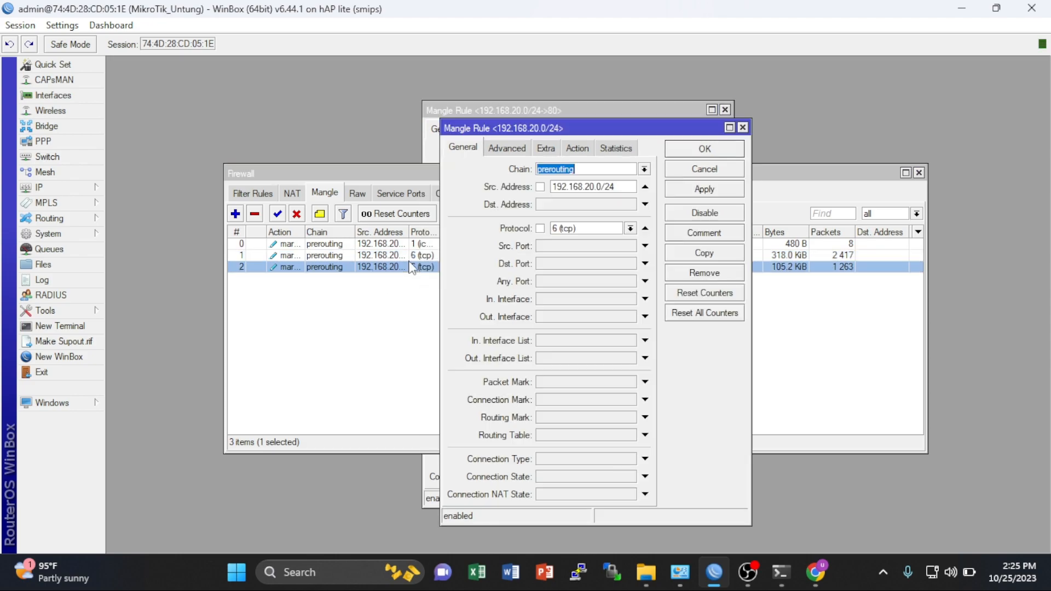
click(573, 264)
text(443)
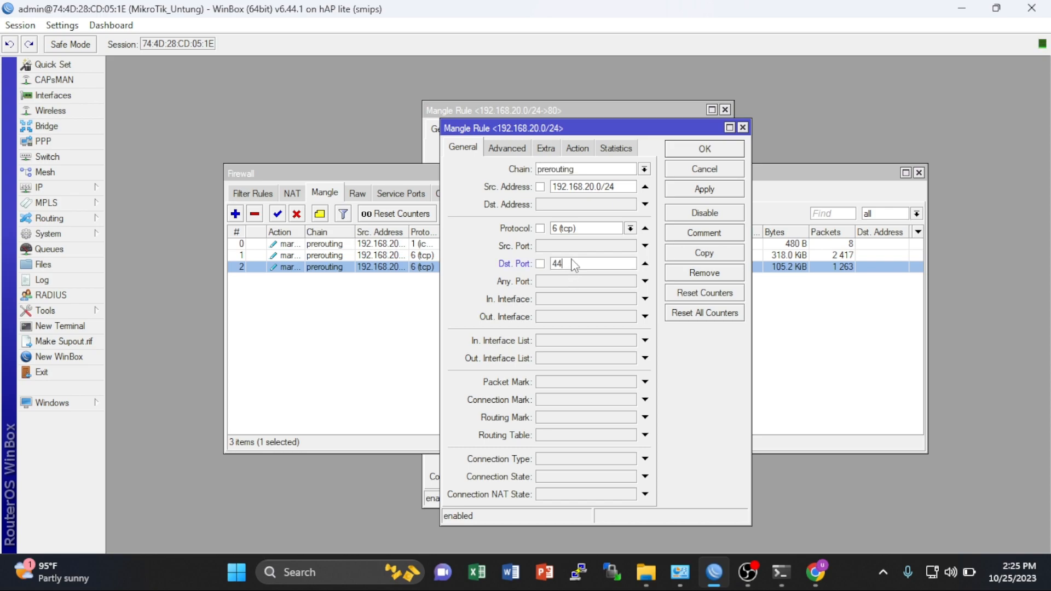
click(707, 191)
click(705, 156)
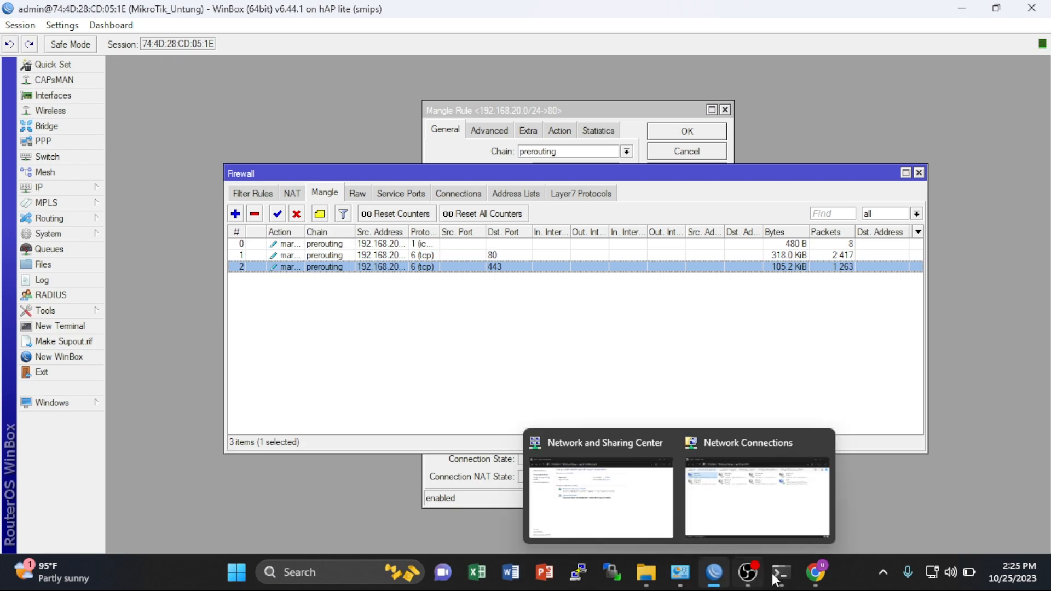
- Check the Wikipedia page in Chrome, then return to WinBox and examine the connection marks in the active connections
click(826, 580)
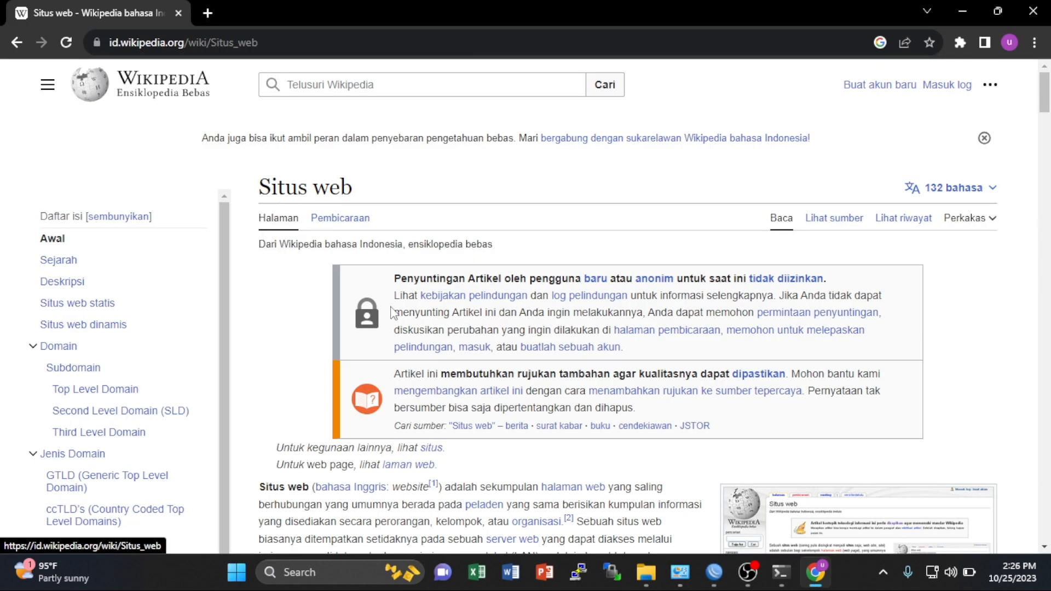
click(711, 573)
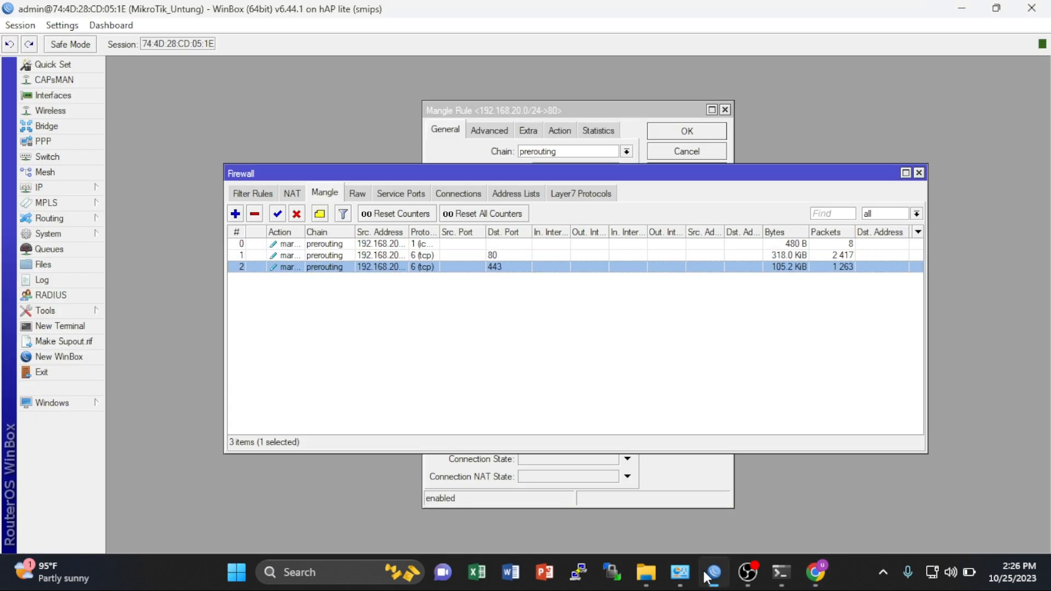
click(472, 194)
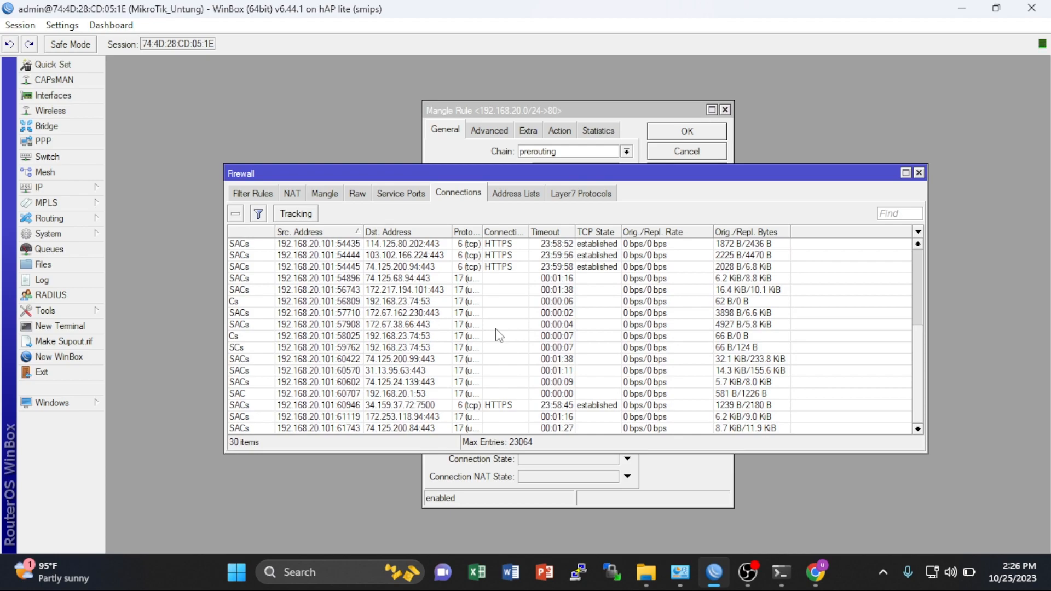
scroll(500, 345, up, 3)
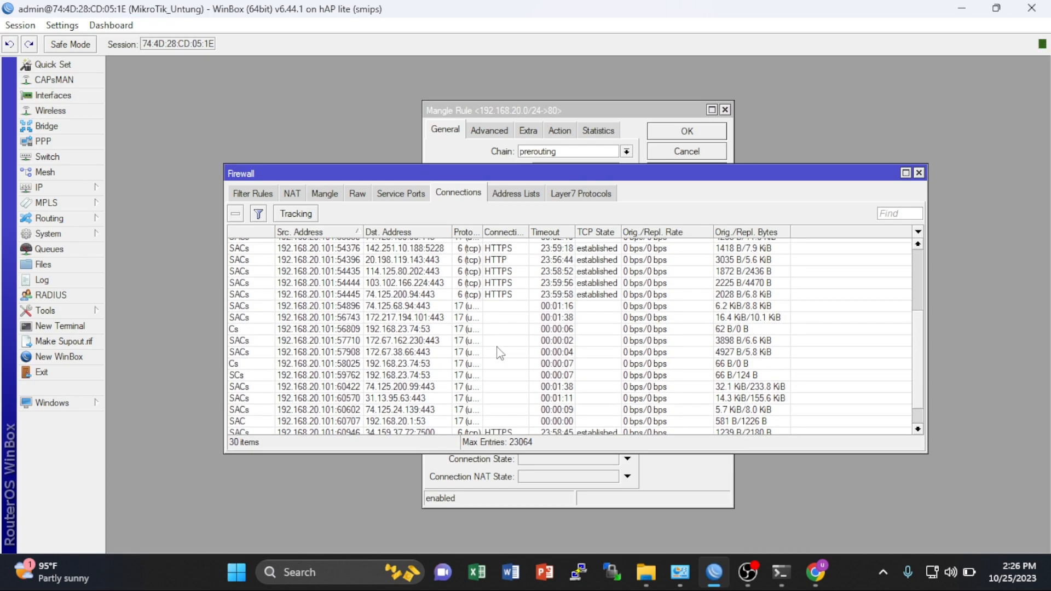
scroll(500, 353, up, 1)
scroll(500, 353, up, 5)
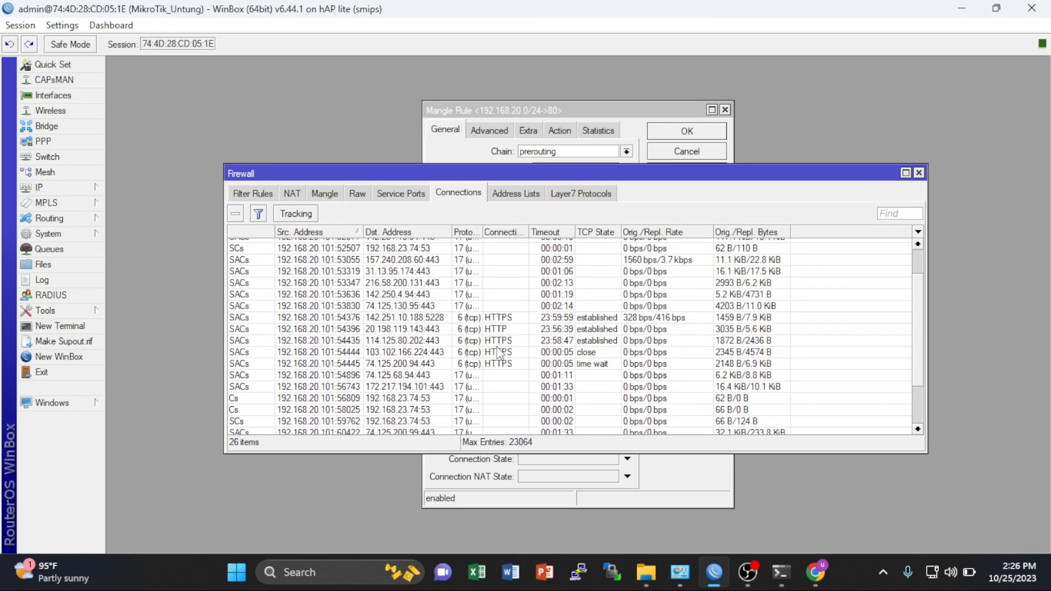
scroll(497, 349, down, 3)
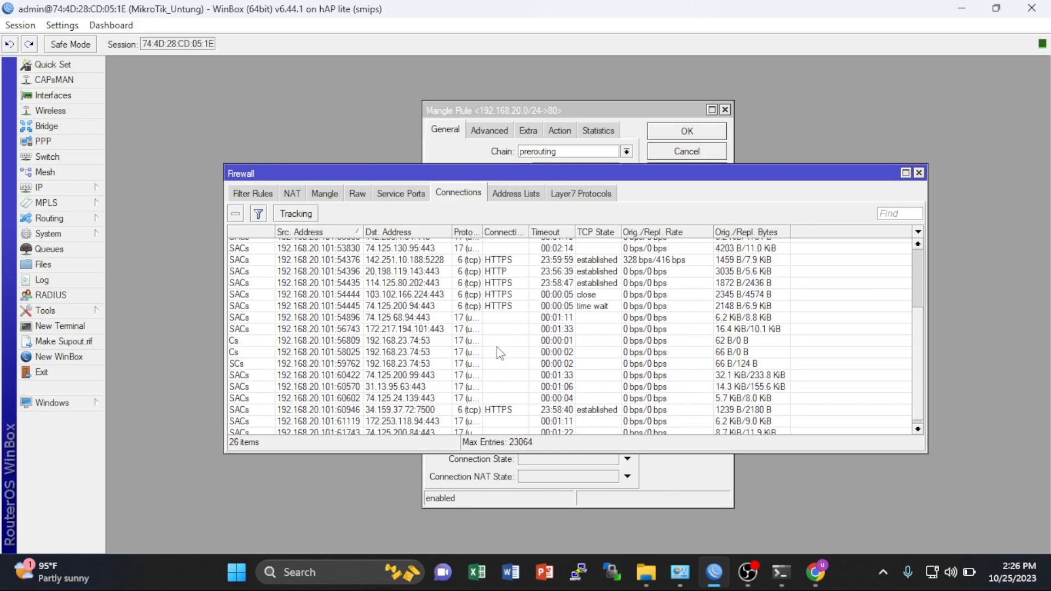
click(830, 569)
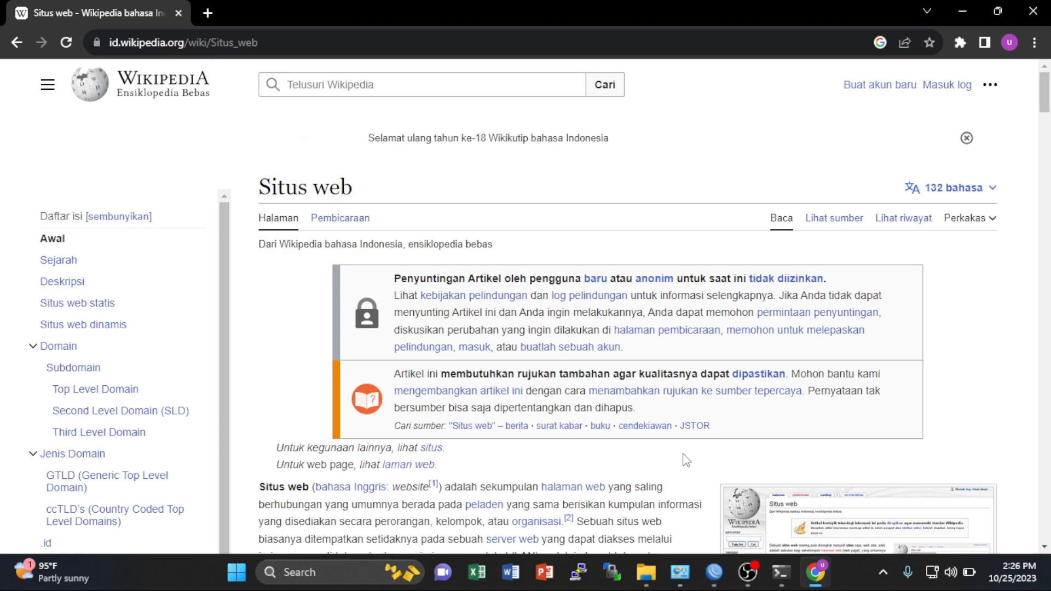
click(213, 11)
text(http://192.168.23.1:10000)
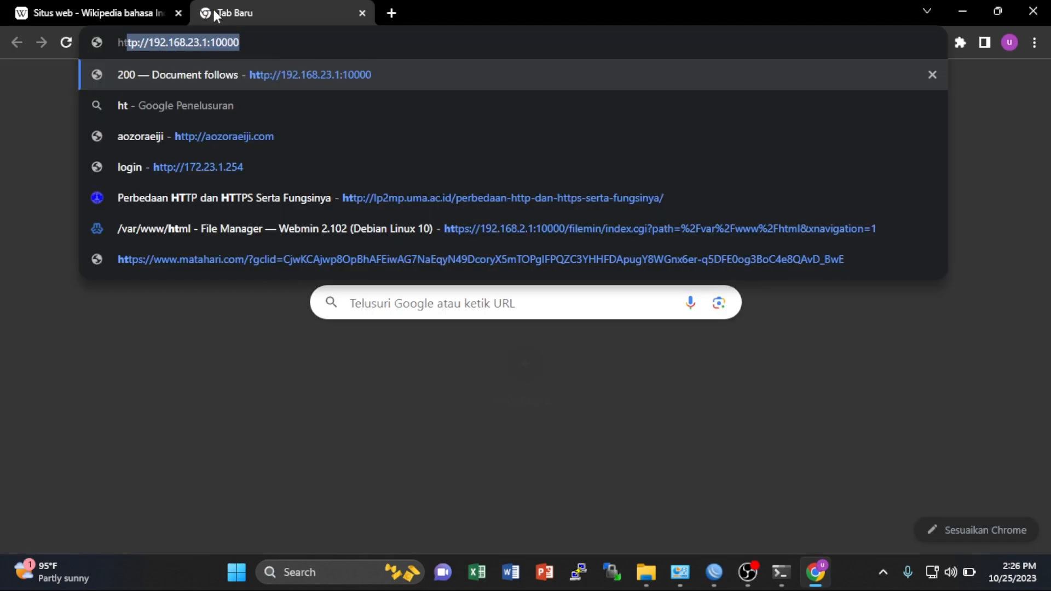
key(Return)
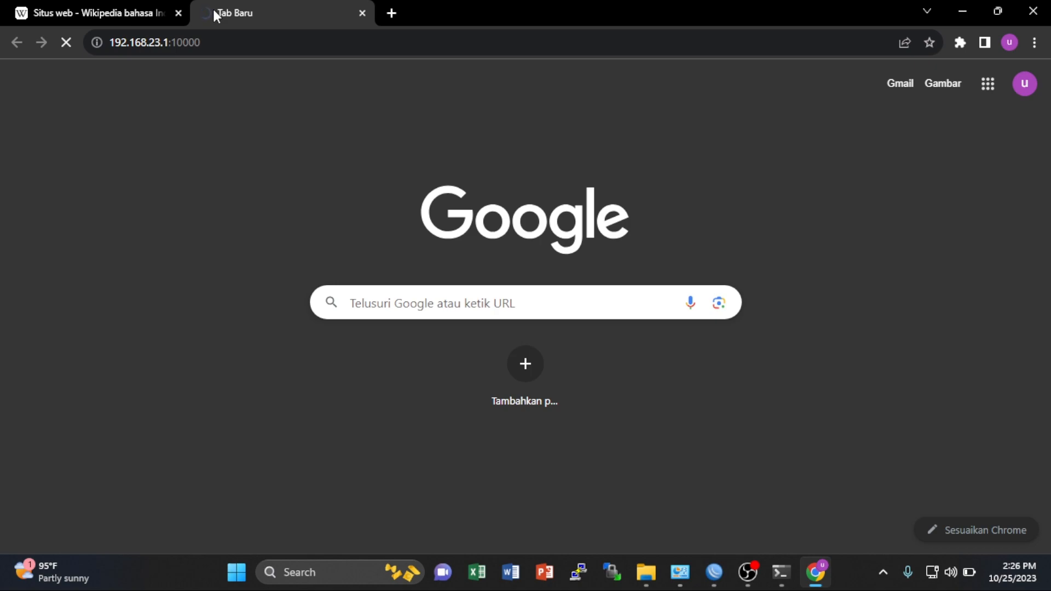
- In a fresh tab replacing the loading one, search Google for "situs http" and open the Universitas Medan Area result "Perbedaan HTTP dan HTTPS Serta Fungsinya"
click(391, 13)
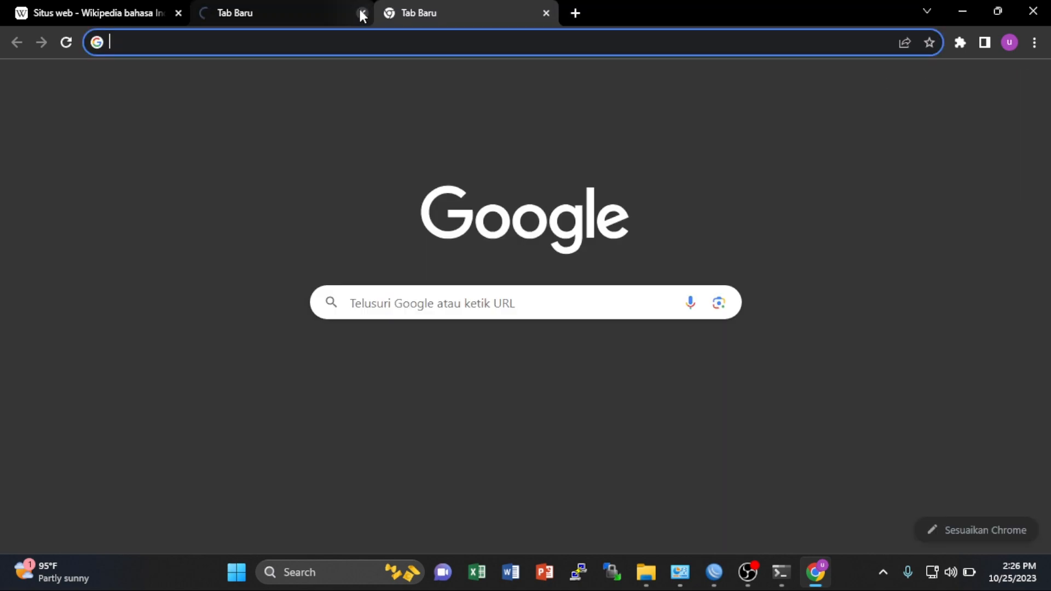
click(360, 14)
text(situs ht)
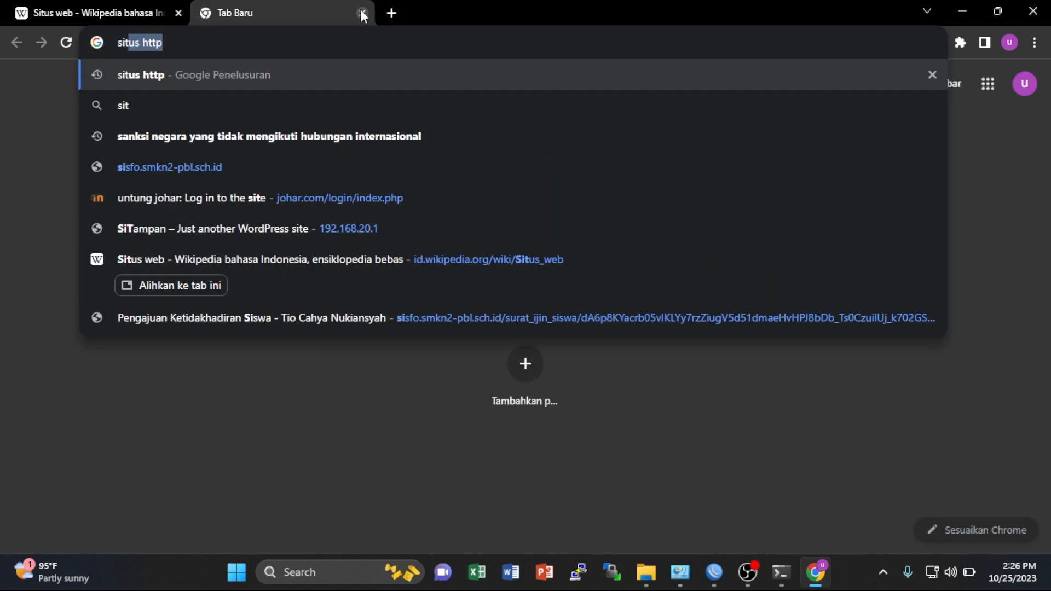
text(tp)
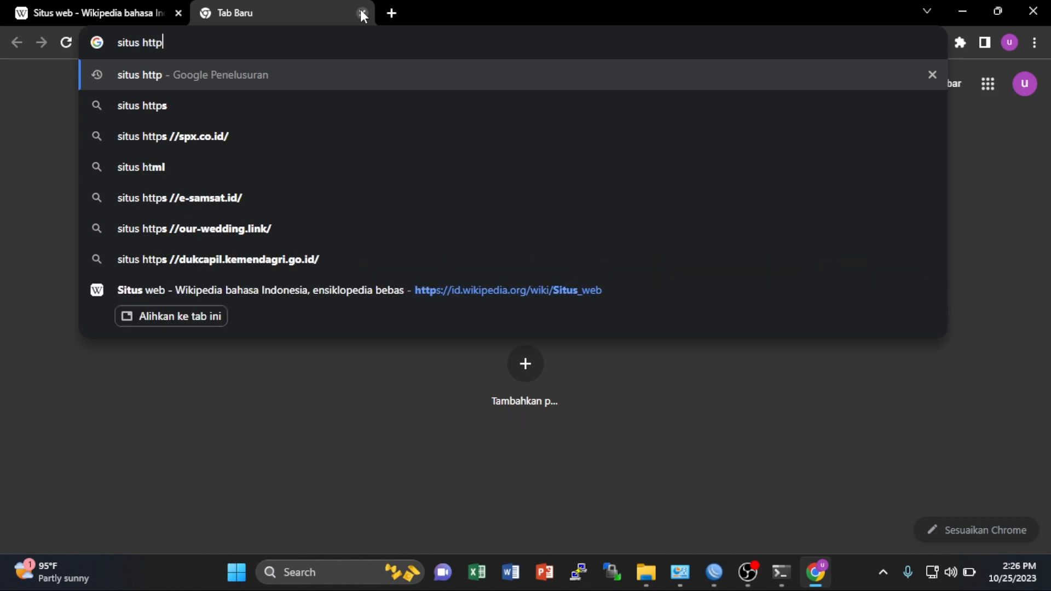
key(Return)
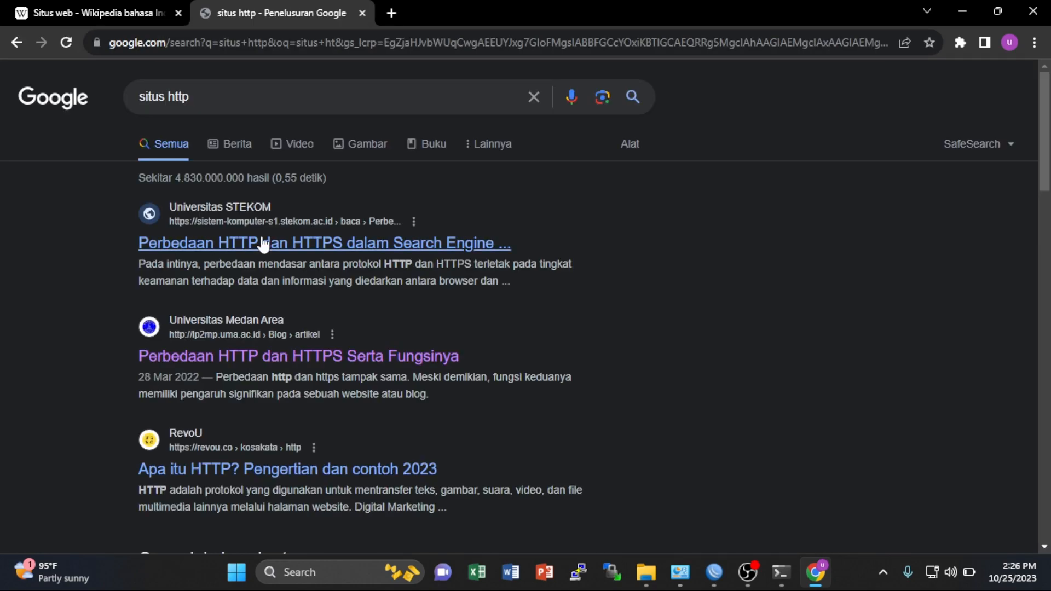
scroll(228, 310, down, 1)
click(244, 302)
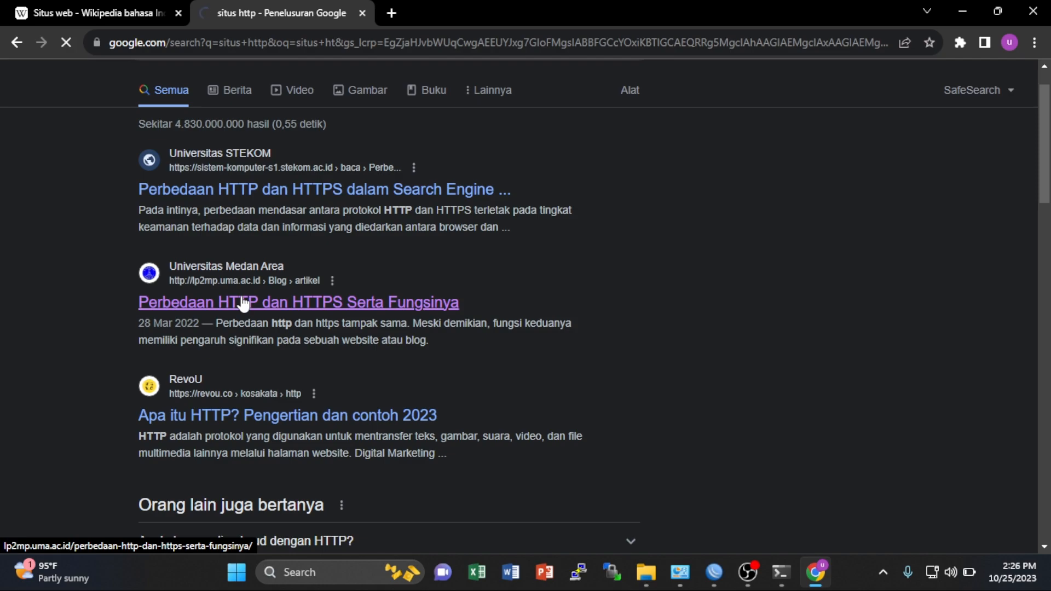
- Switch to WinBox and examine the connection marks of the tcp entries against their destination ports 80 and 443 in the active connections
click(714, 572)
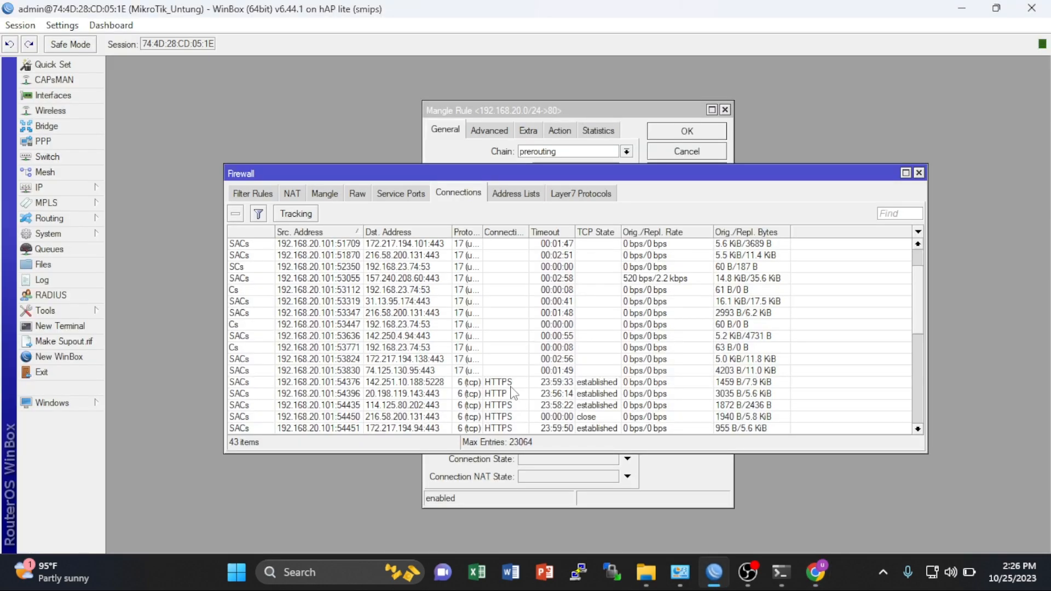
scroll(514, 393, down, 15)
scroll(513, 393, down, 4)
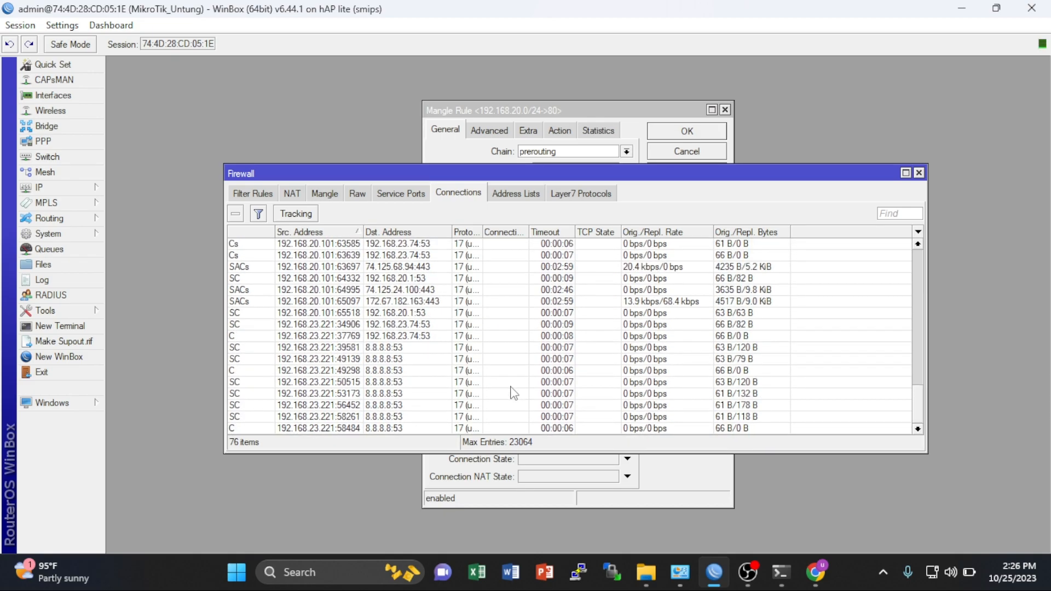
scroll(514, 393, up, 15)
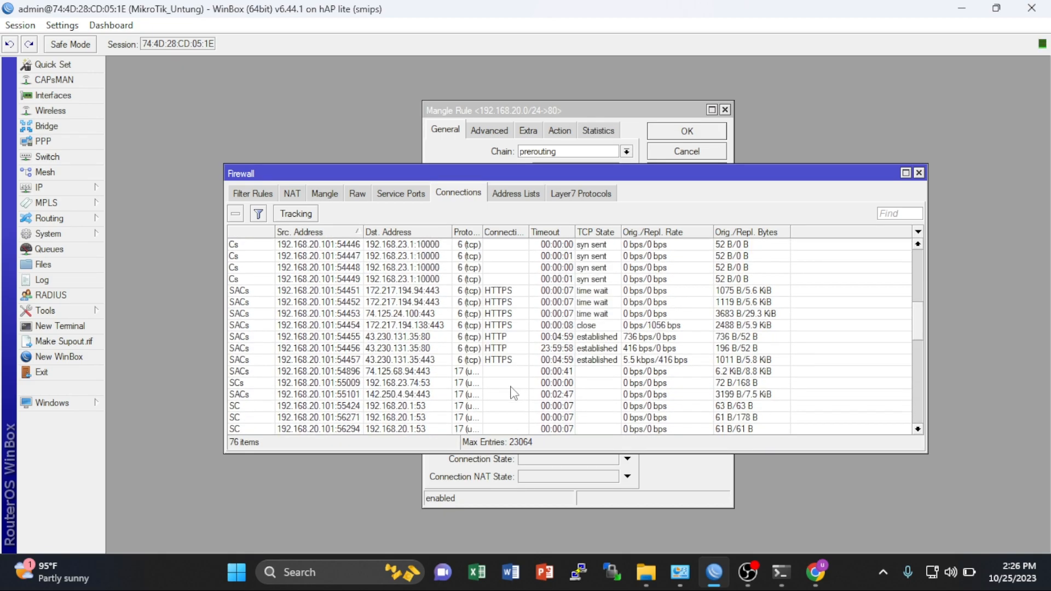
scroll(514, 393, up, 5)
scroll(514, 393, down, 7)
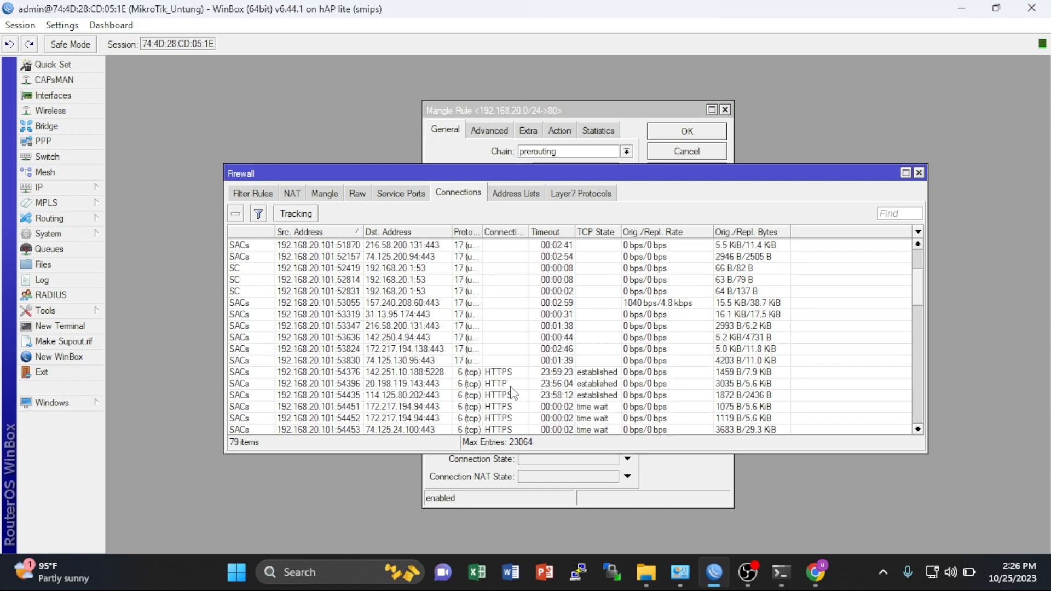
scroll(513, 393, down, 1)
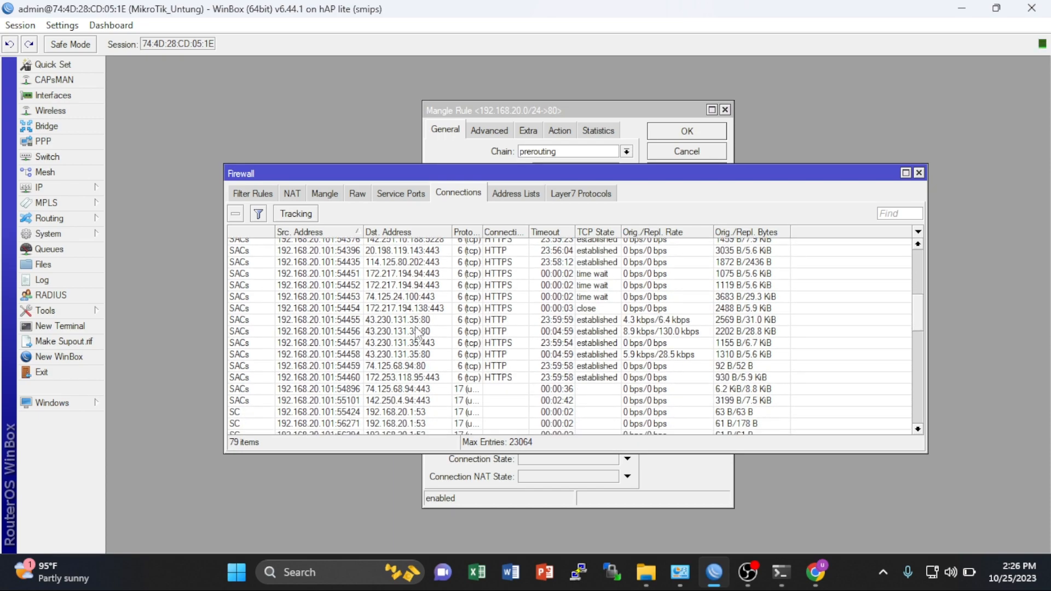
scroll(515, 315, up, 2)
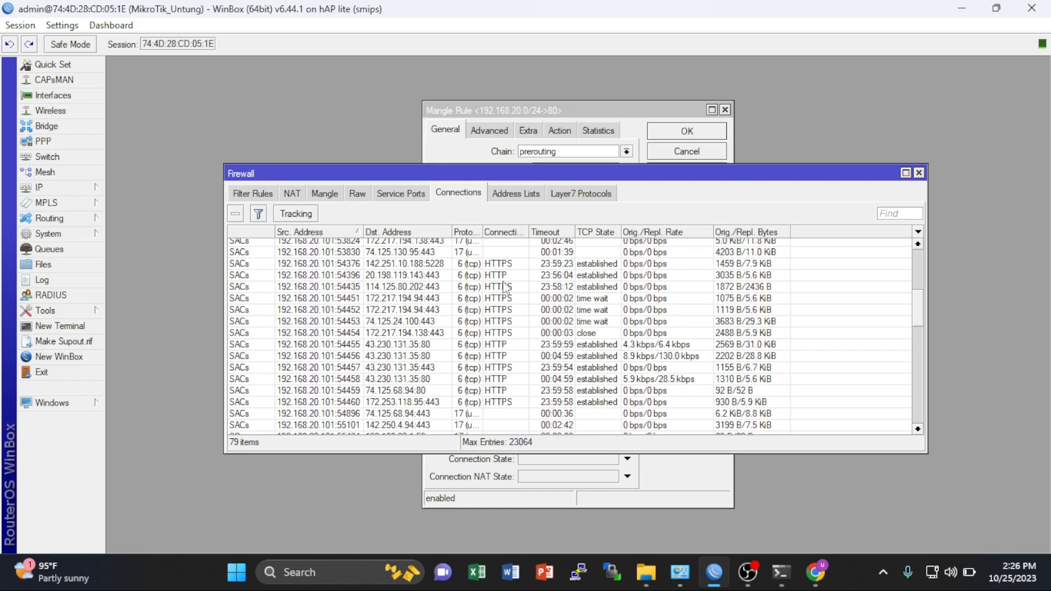
scroll(499, 364, down, 1)
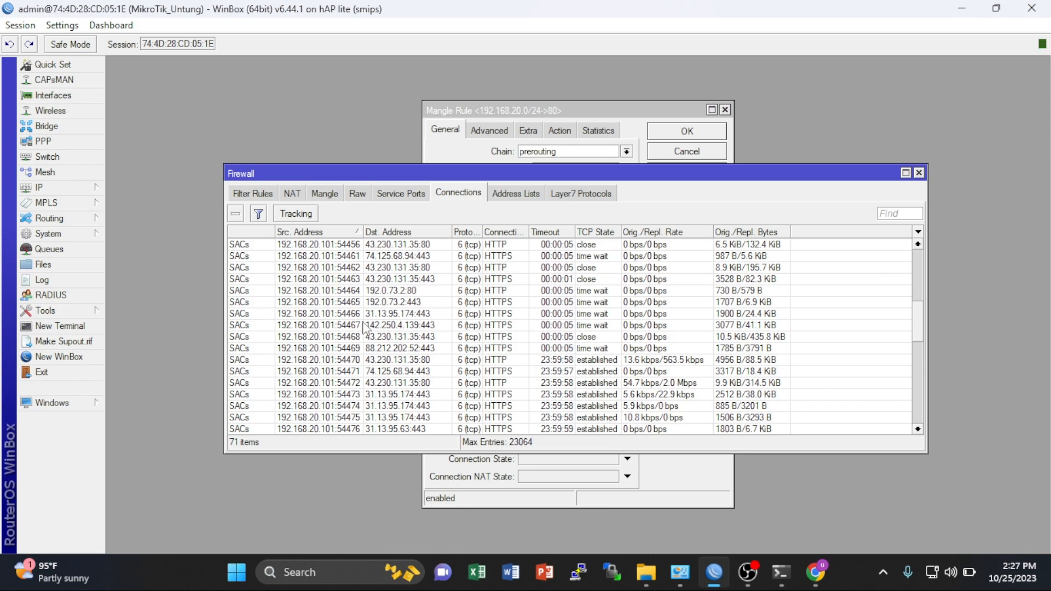
scroll(344, 315, down, 3)
scroll(345, 315, up, 5)
scroll(345, 315, down, 5)
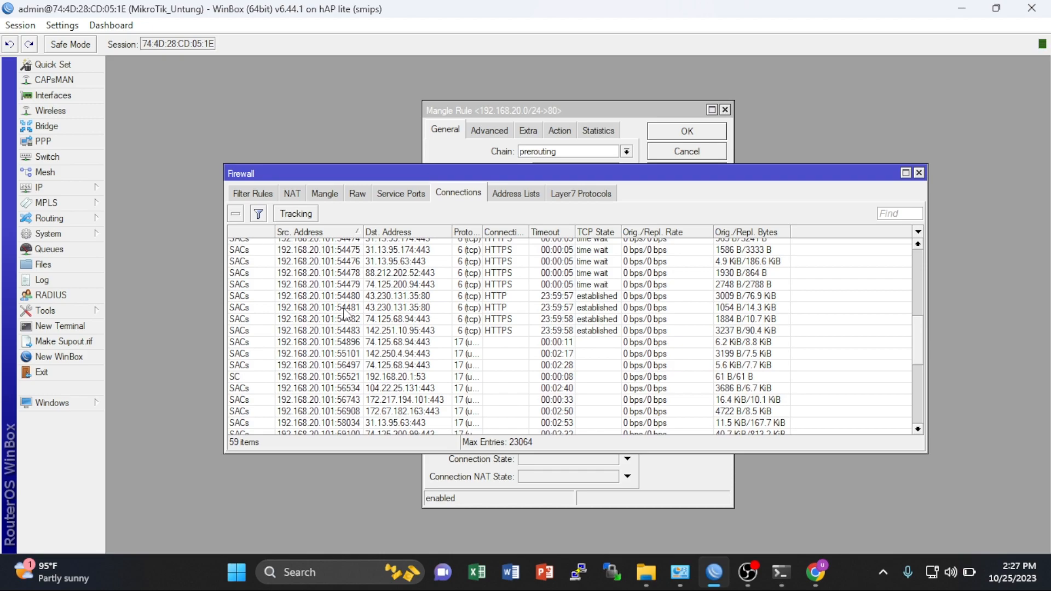
scroll(532, 332, up, 4)
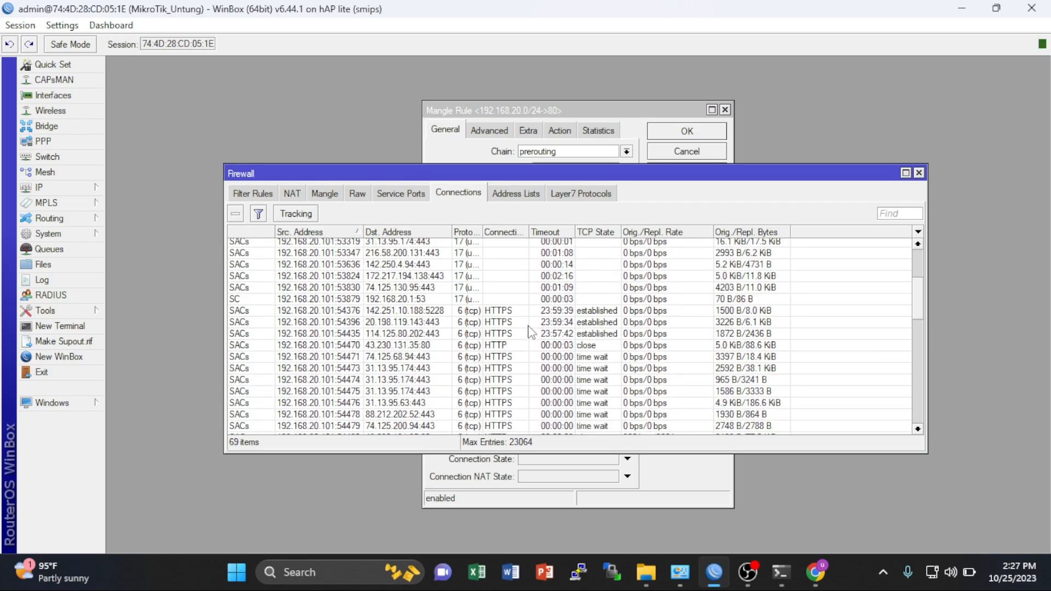
scroll(529, 332, down, 6)
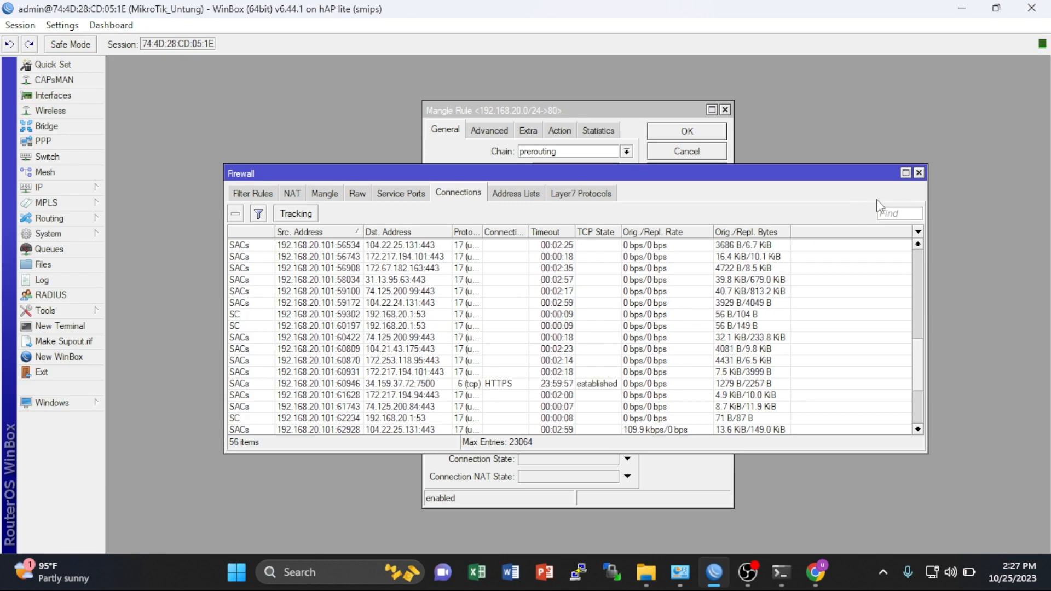
scroll(566, 405, up, 4)
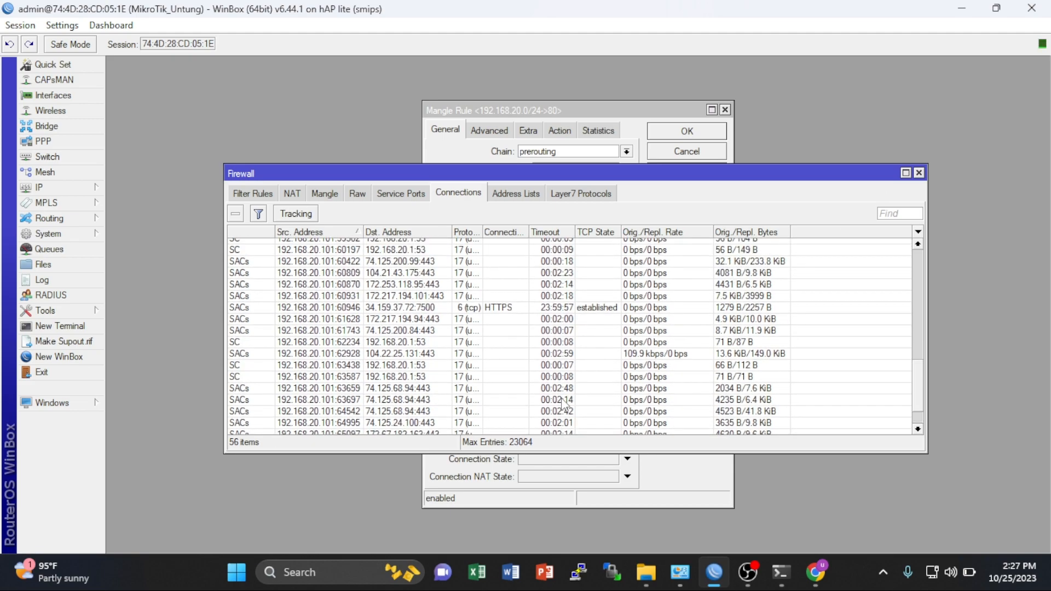
scroll(566, 405, up, 3)
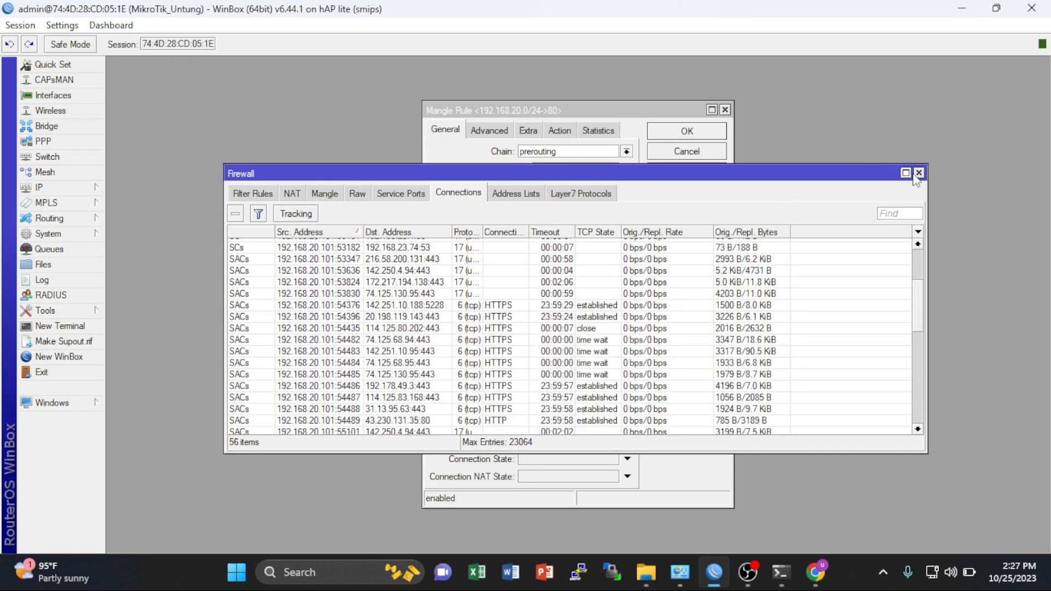
- Close the Firewall window and the port 80 mangle rule window
click(919, 173)
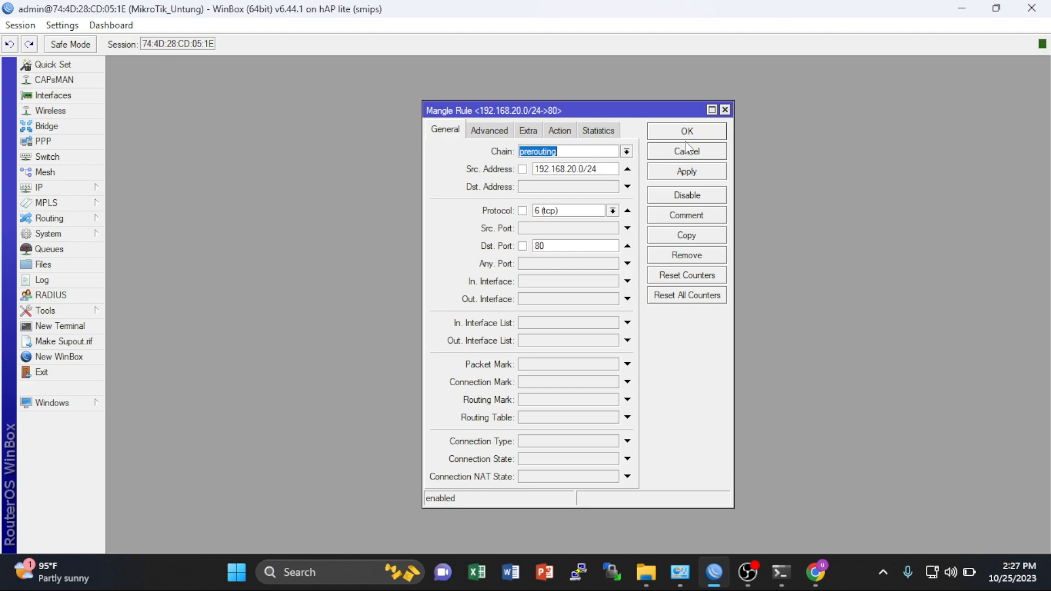
click(725, 110)
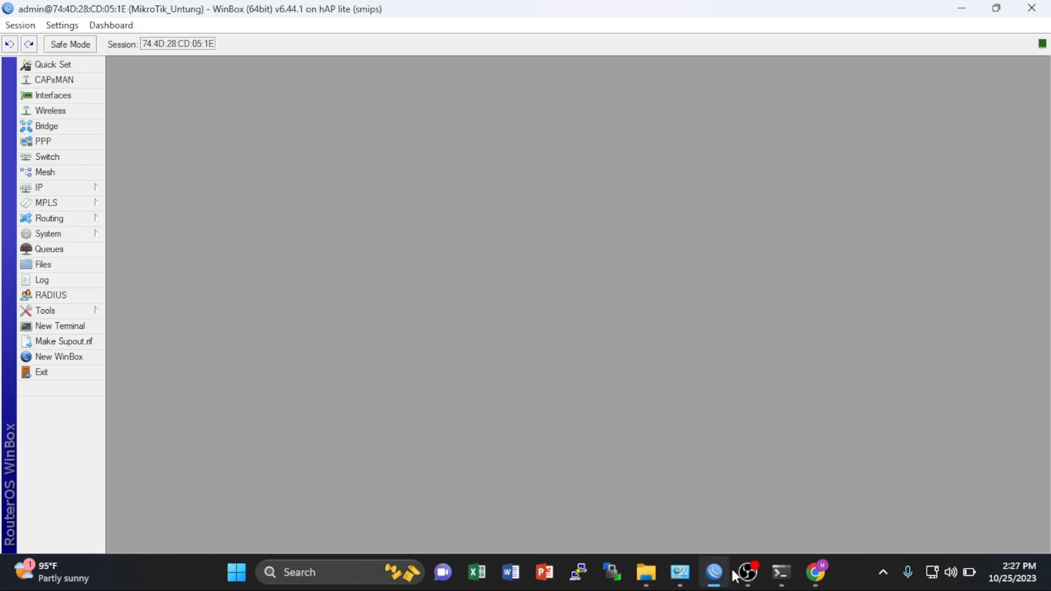